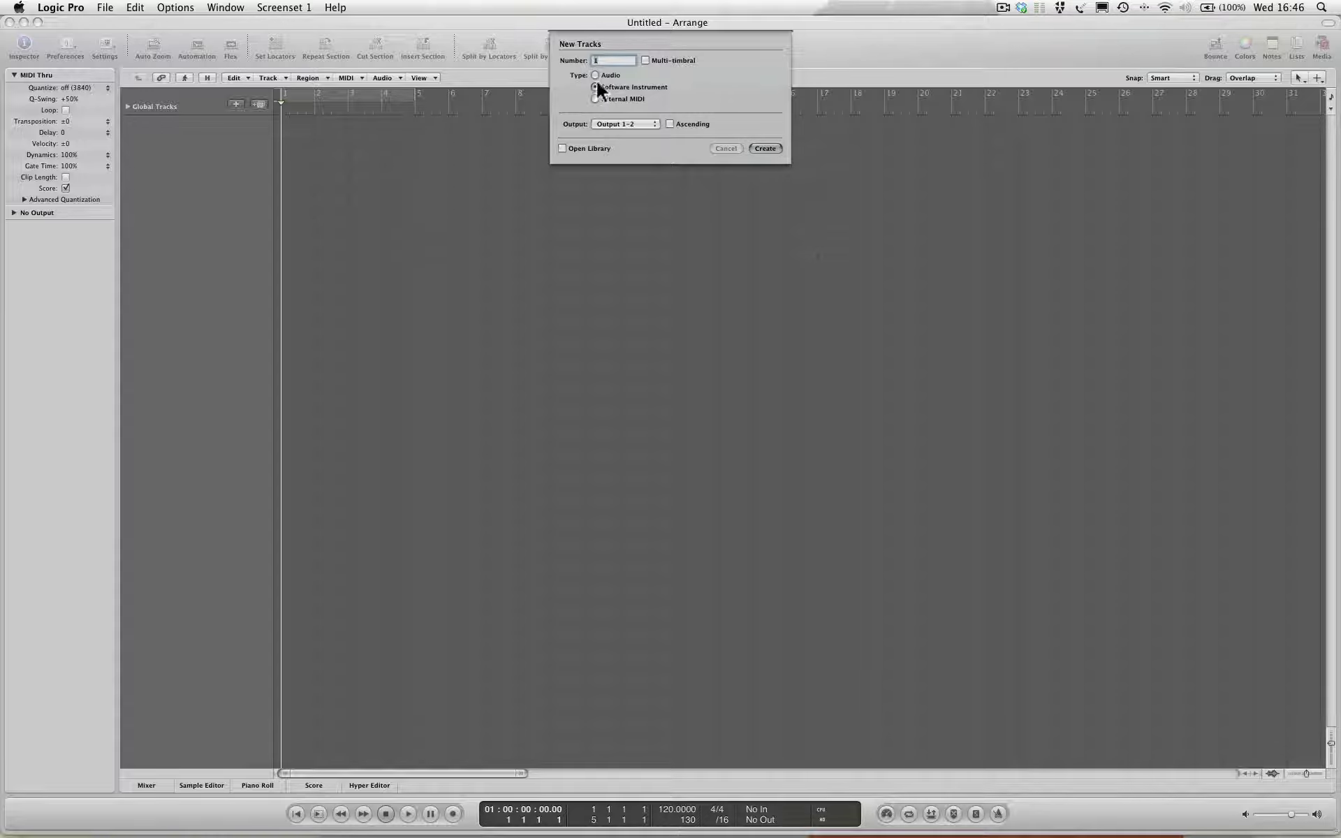
Create one software instrument track and insert the stereo Native Instruments Maschine plug-in on its channel strip.
left_click(765, 148)
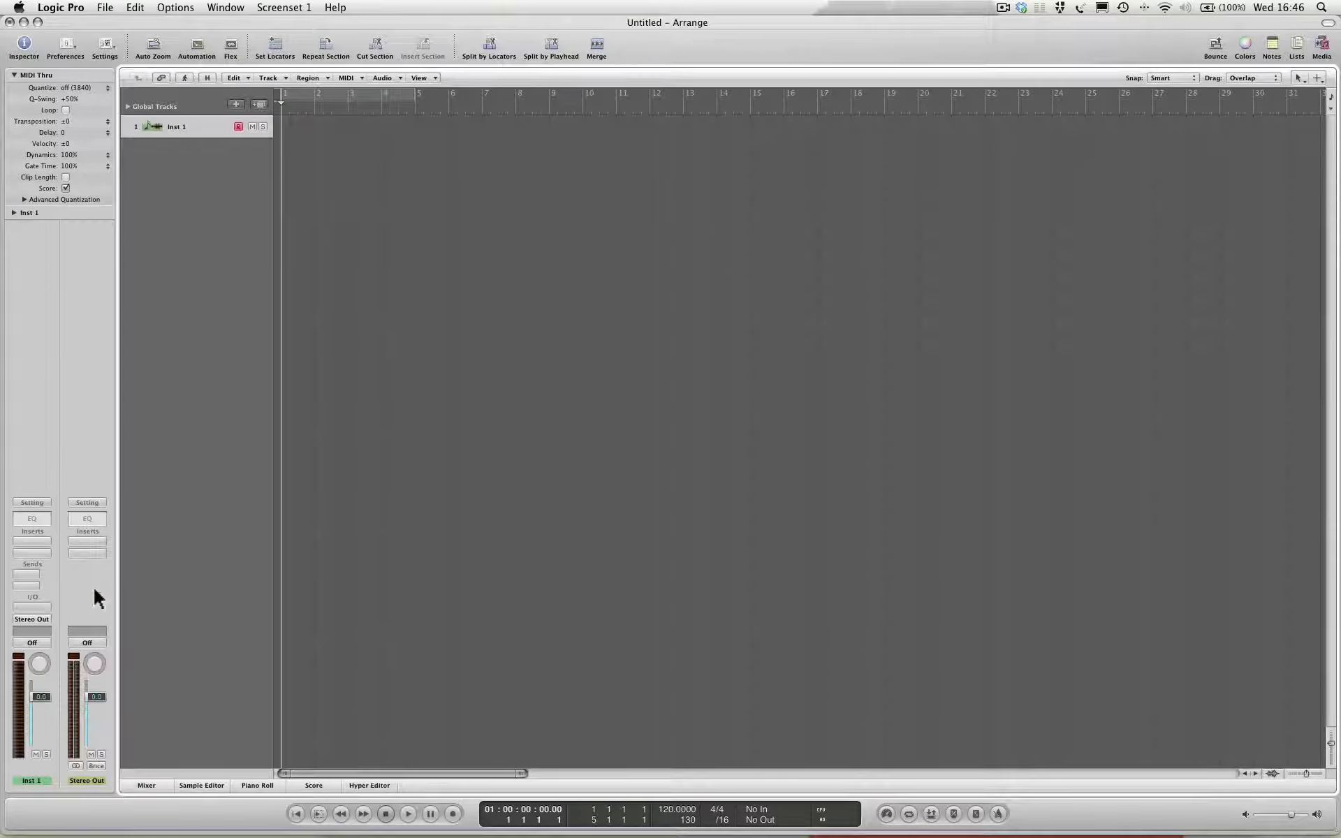
left_click(23, 606)
mouse_move(28, 811)
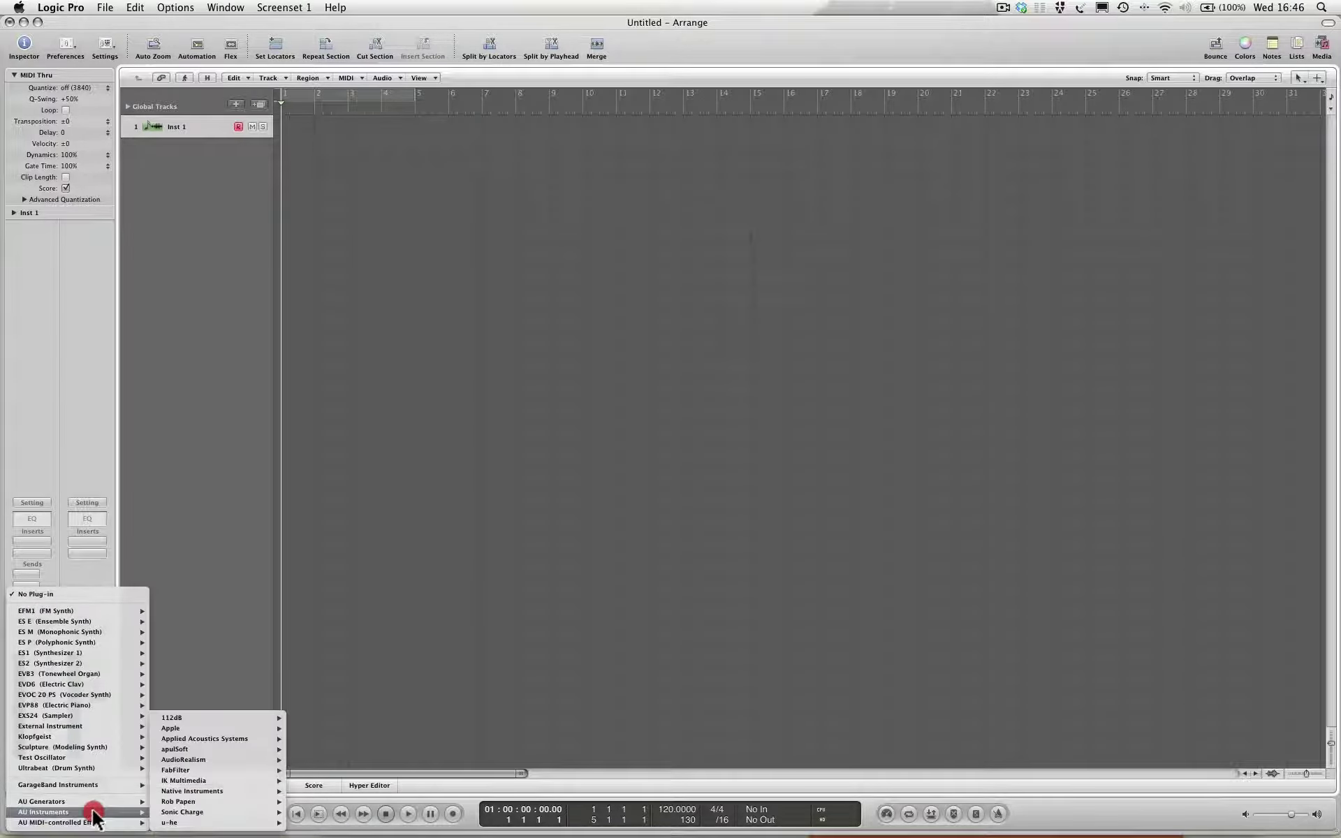
mouse_move(210, 791)
mouse_move(328, 812)
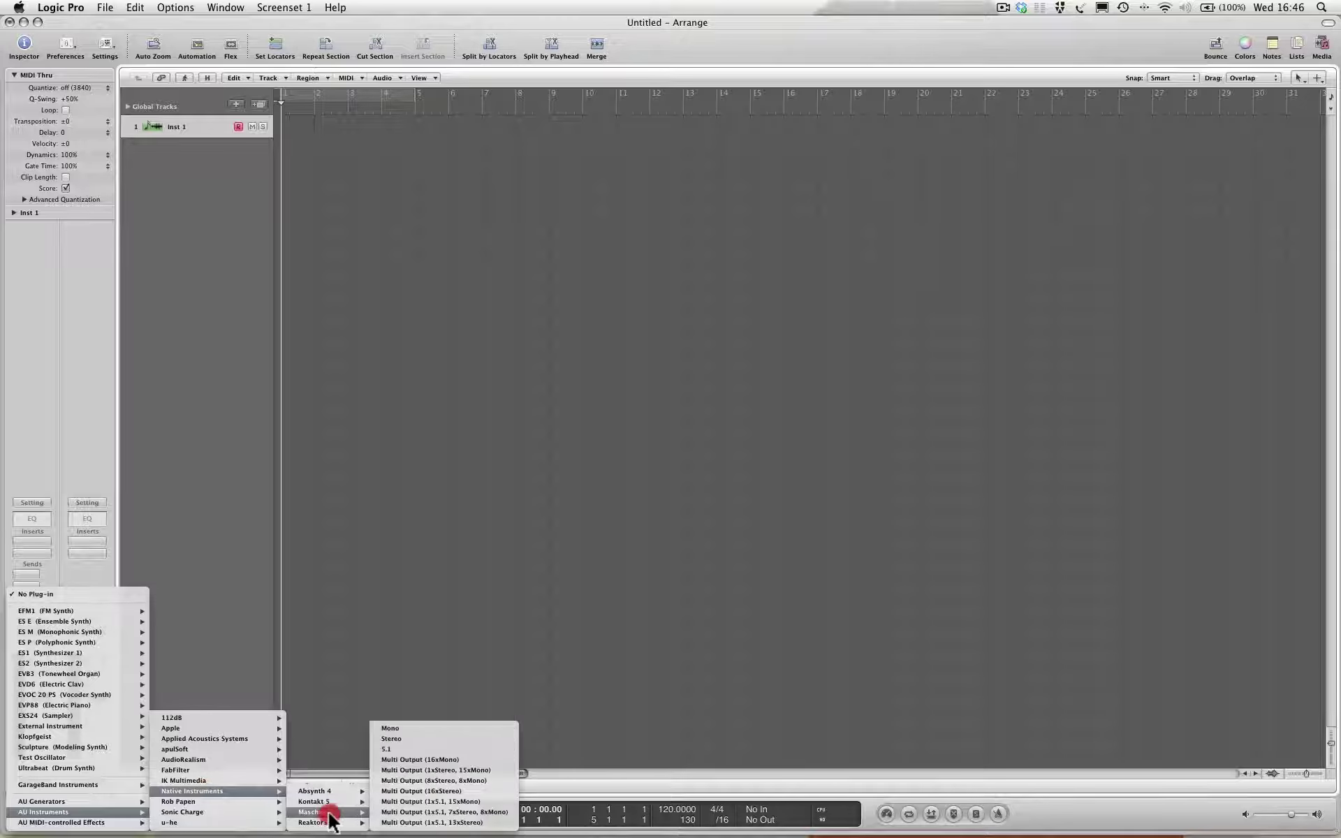
left_click(442, 738)
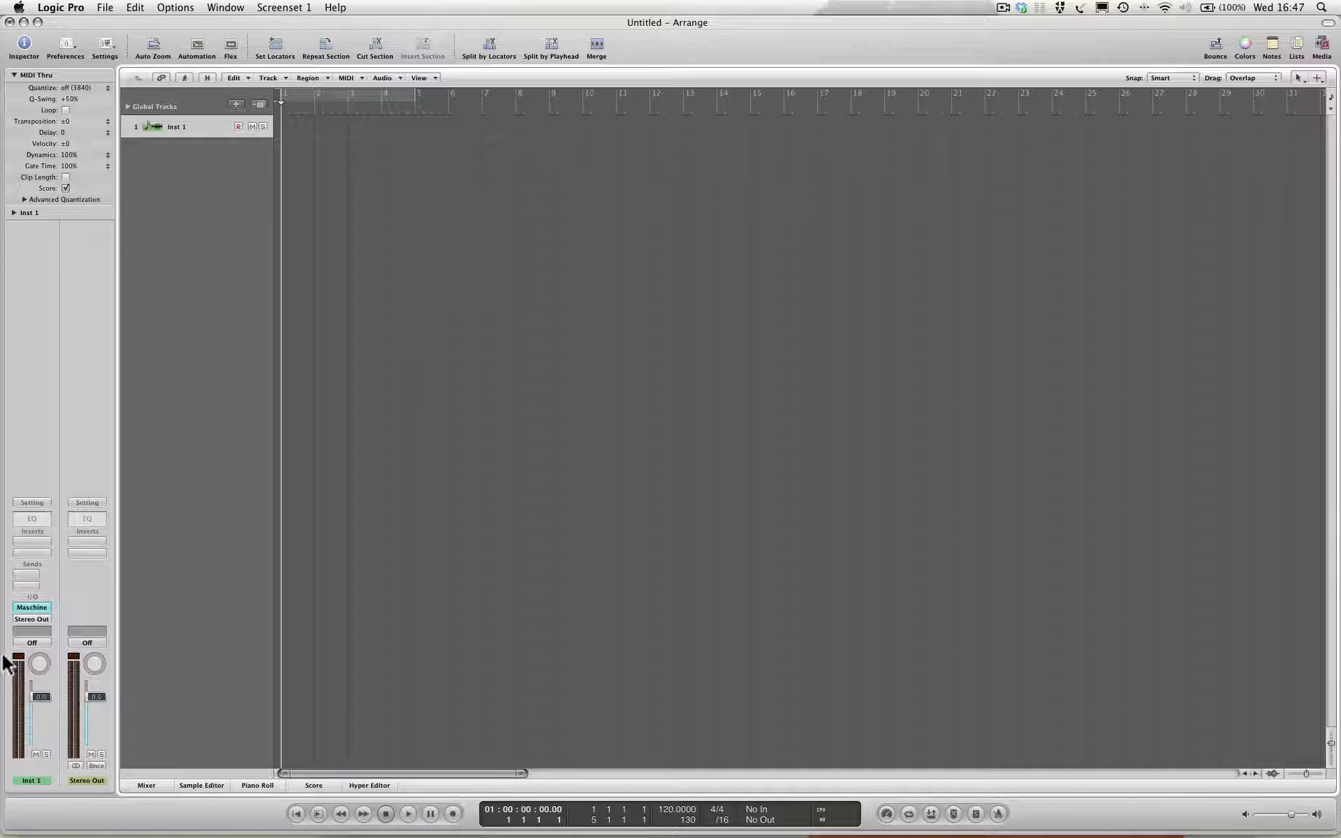
Open the Maschine plug-in window, move it clear of the track list and load the Arrangement1 project from the User bank.
left_click(44, 607)
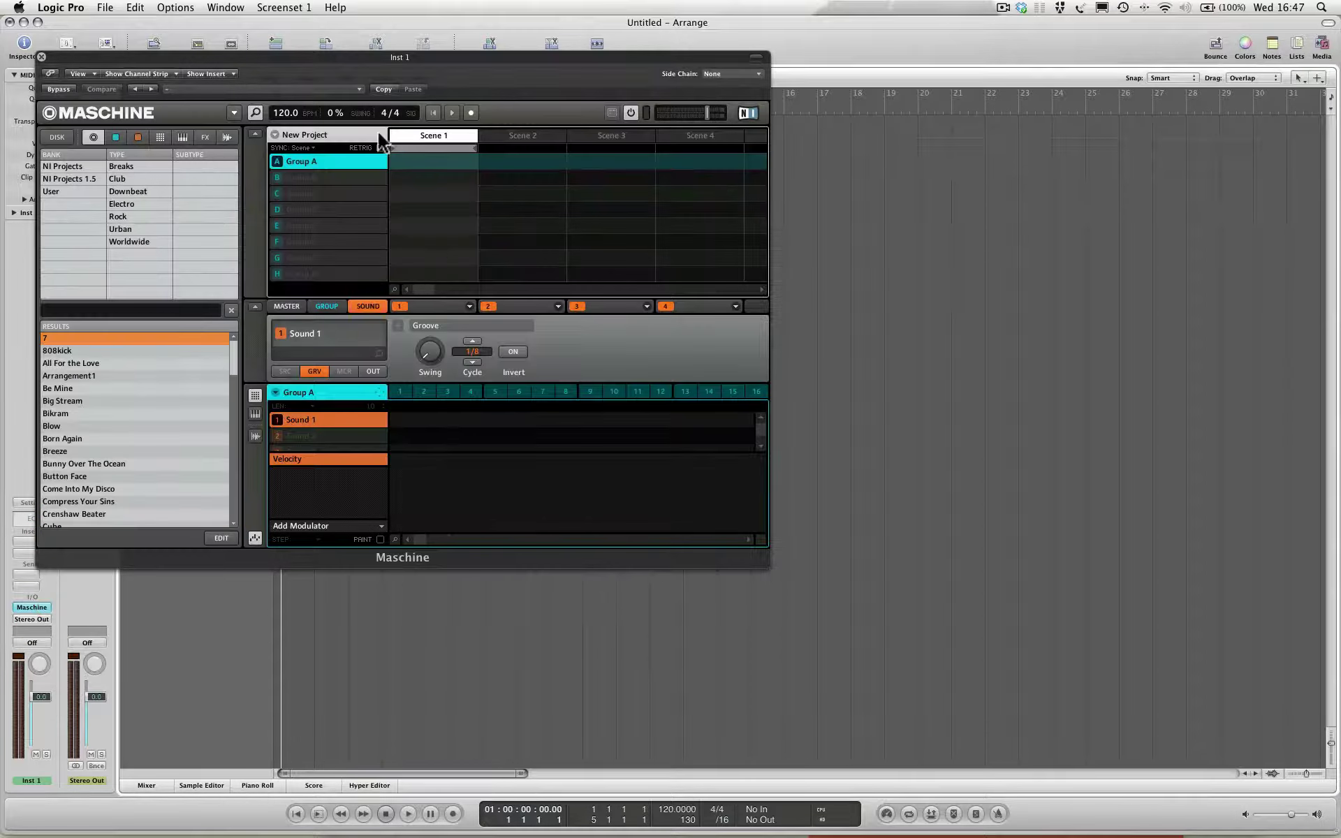
left_click_drag(338, 68, 784, 146)
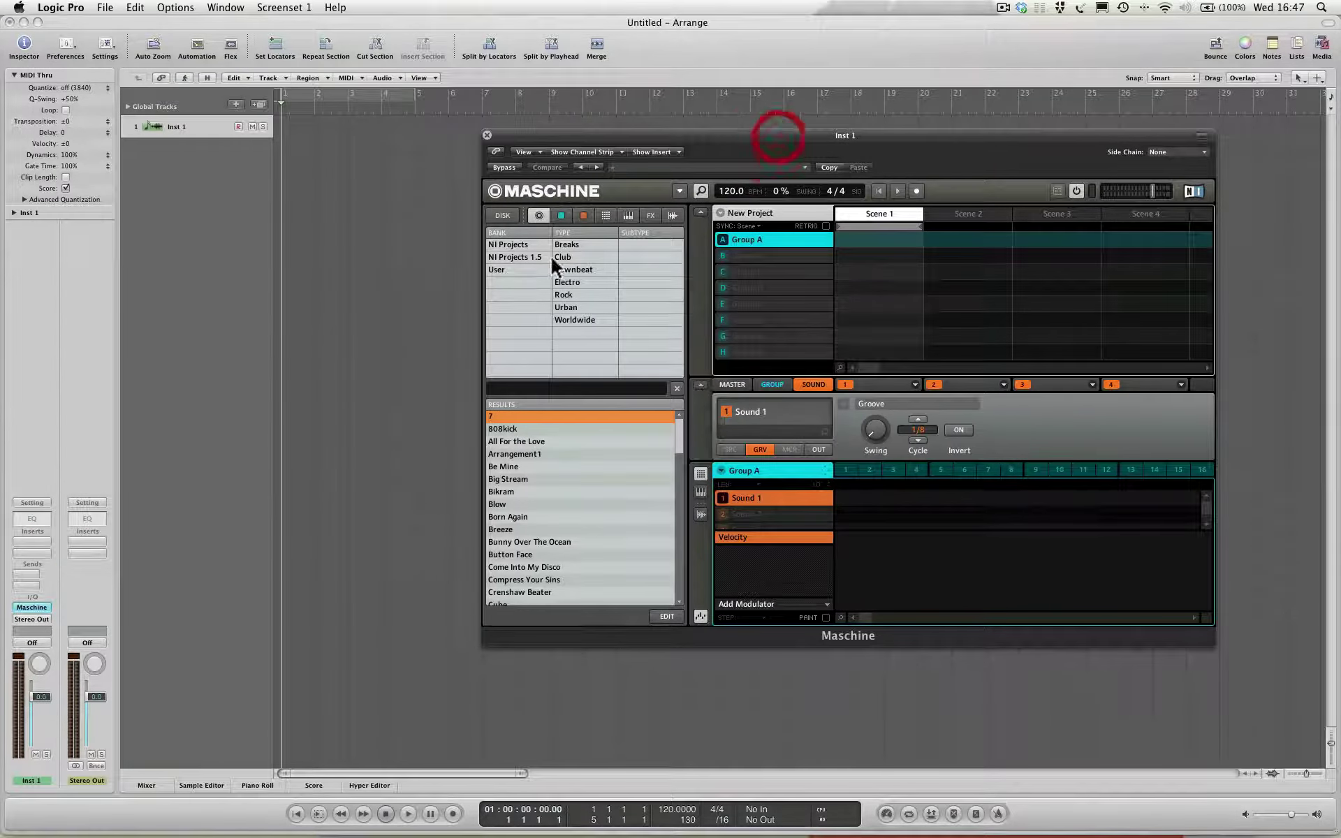
left_click(520, 268)
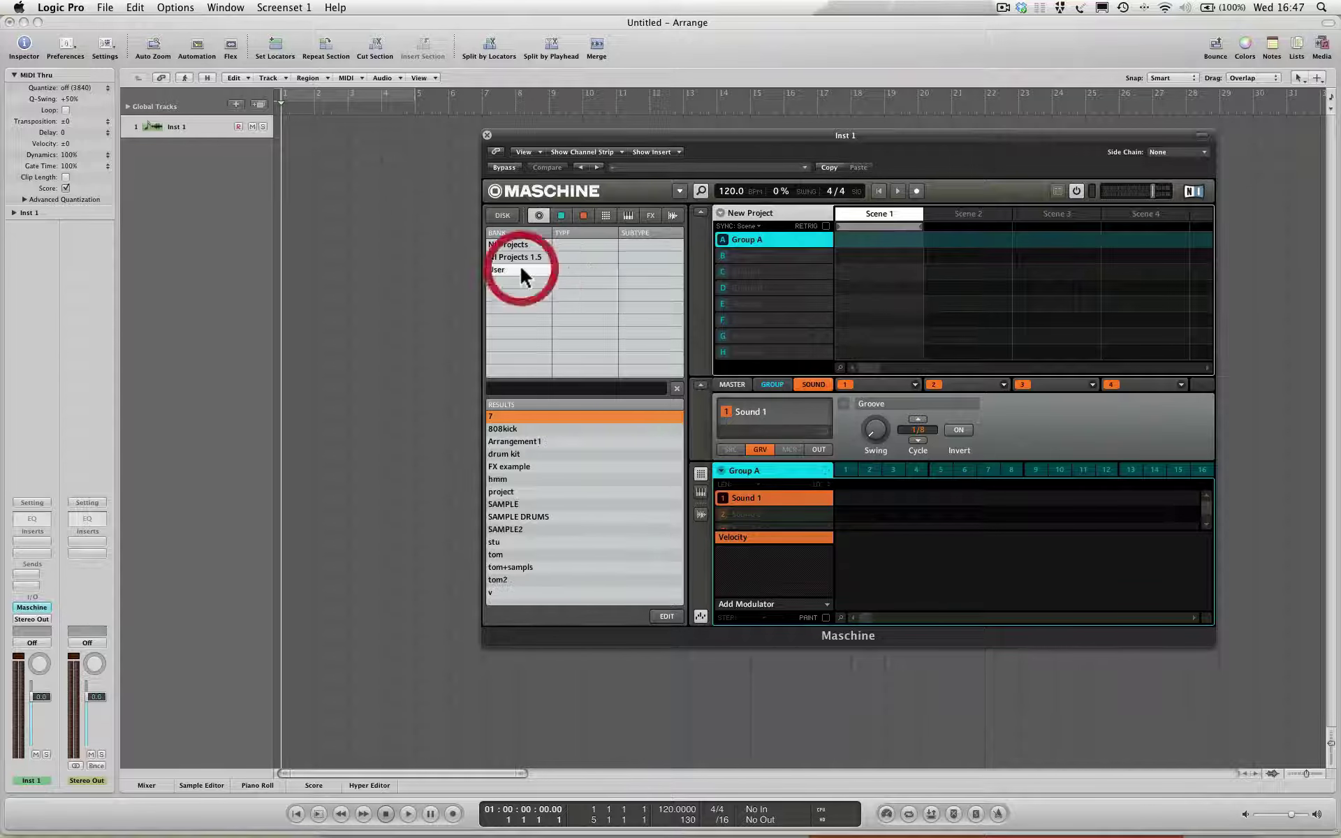
double_click(521, 441)
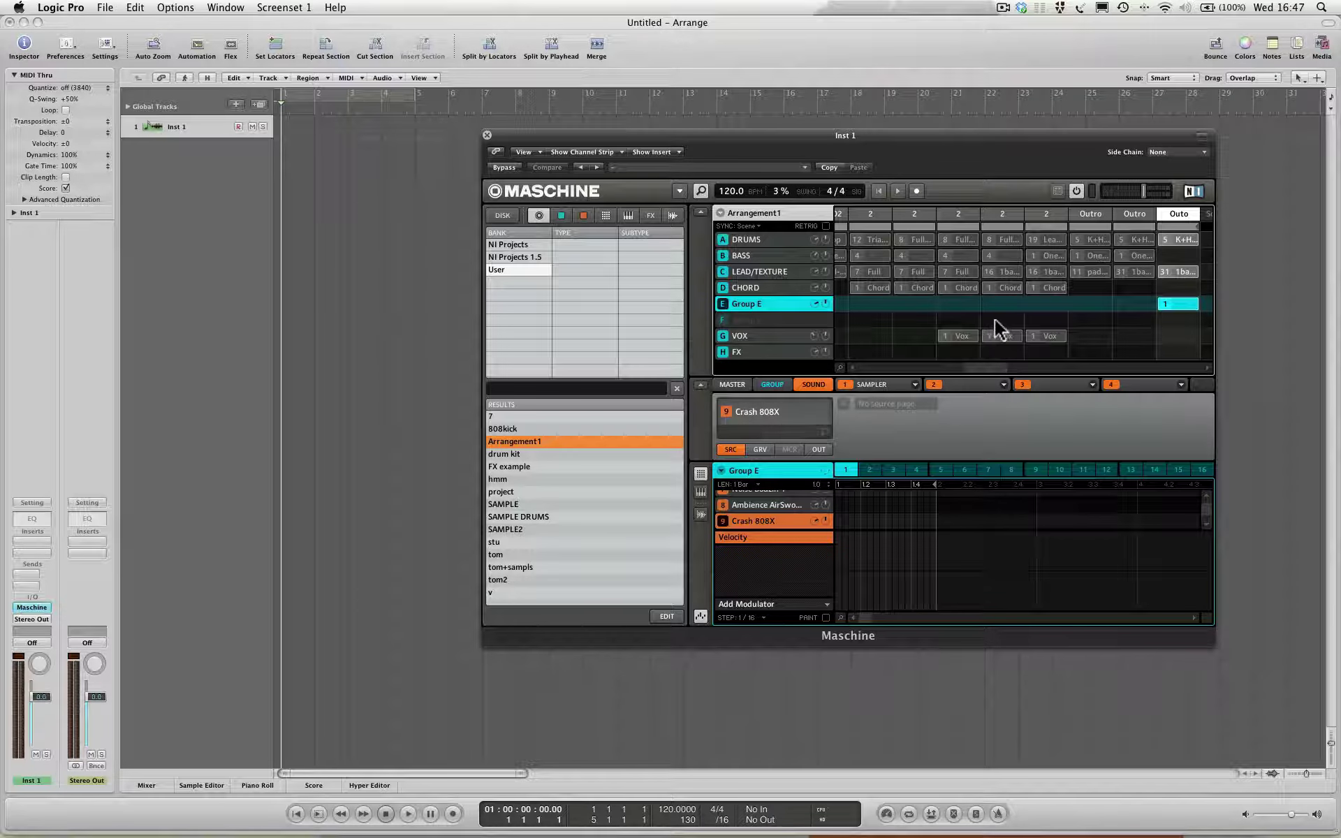
scroll(994, 320, "left", 10)
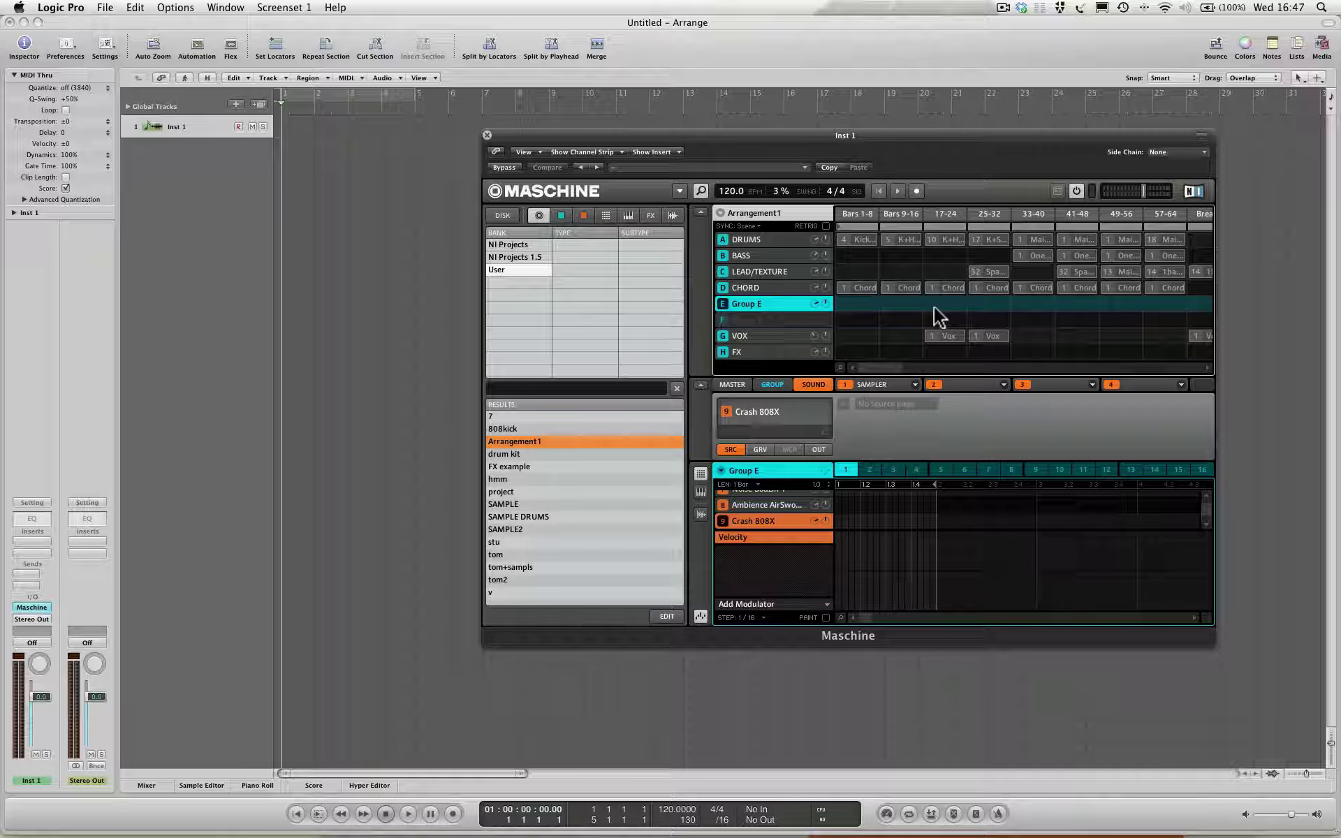
Assign pattern 1 of the DRUMS group to the scene and set the Pattern Drag Mode to Audio.
left_click(774, 240)
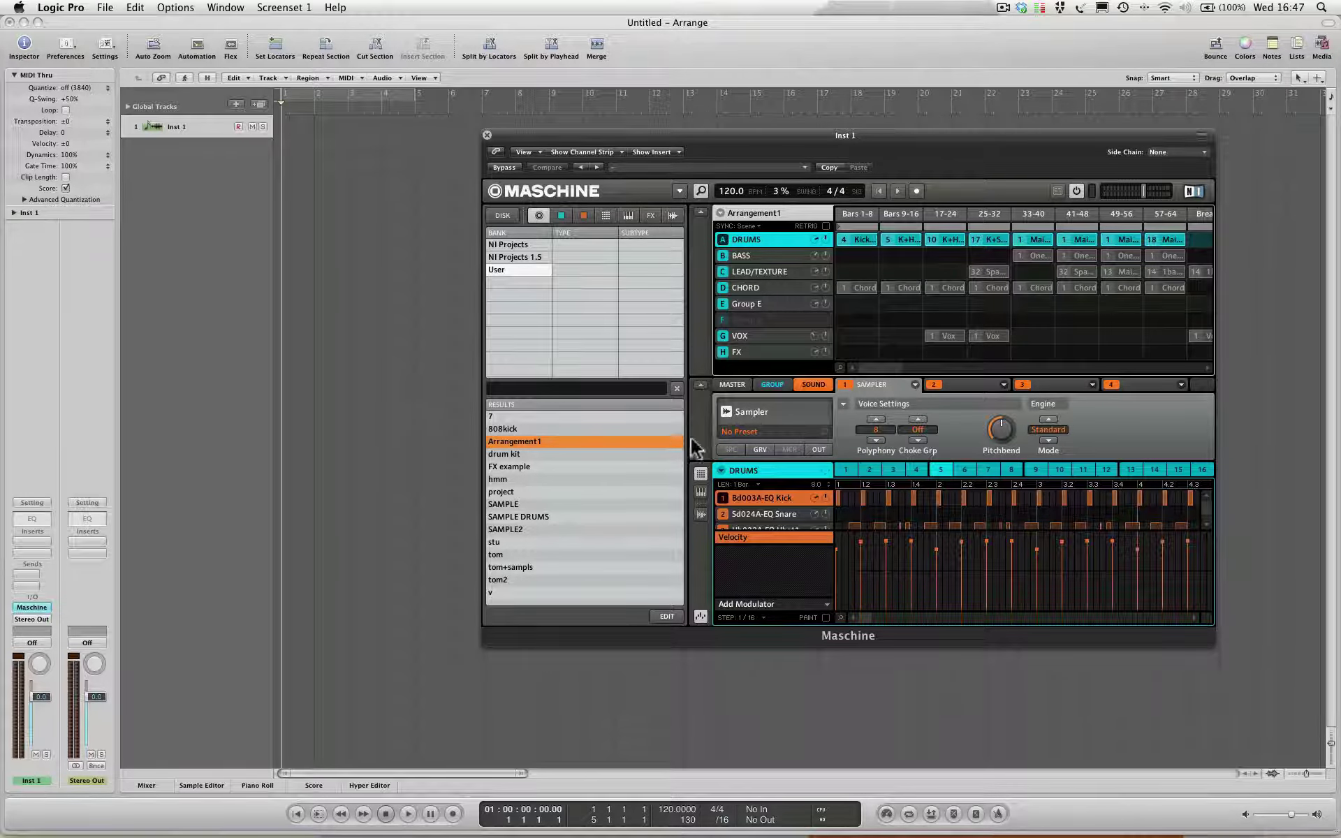
left_click(847, 471)
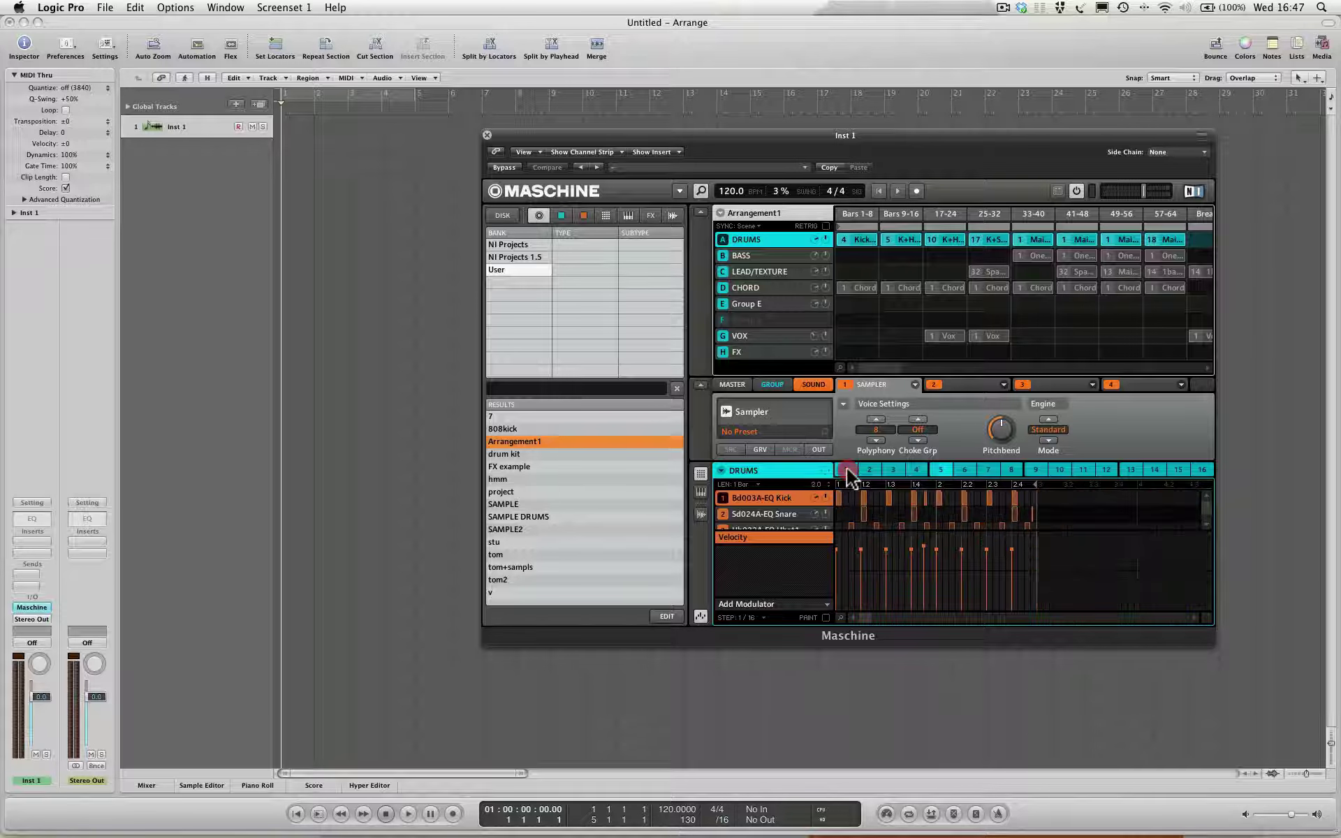
left_click(846, 472)
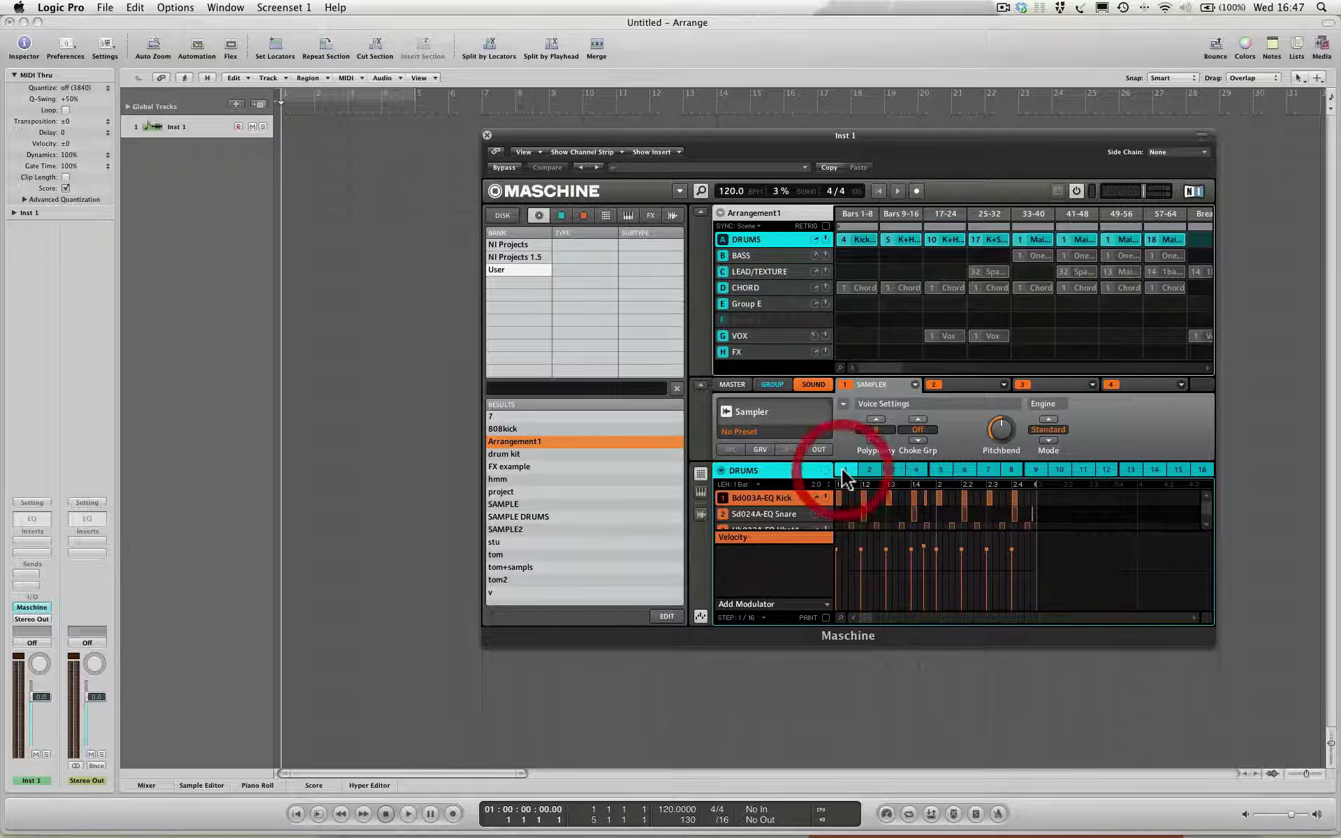
left_click(721, 470)
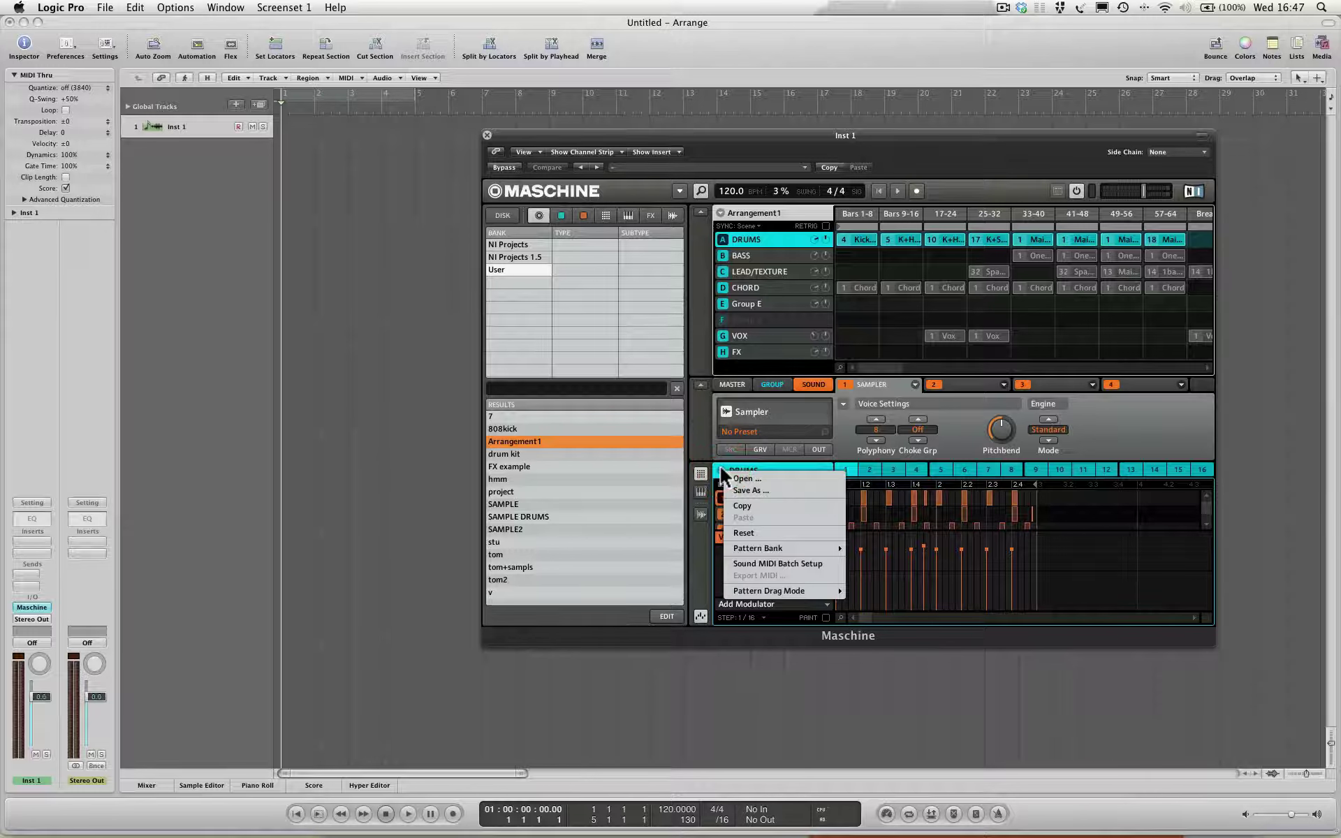
mouse_move(774, 590)
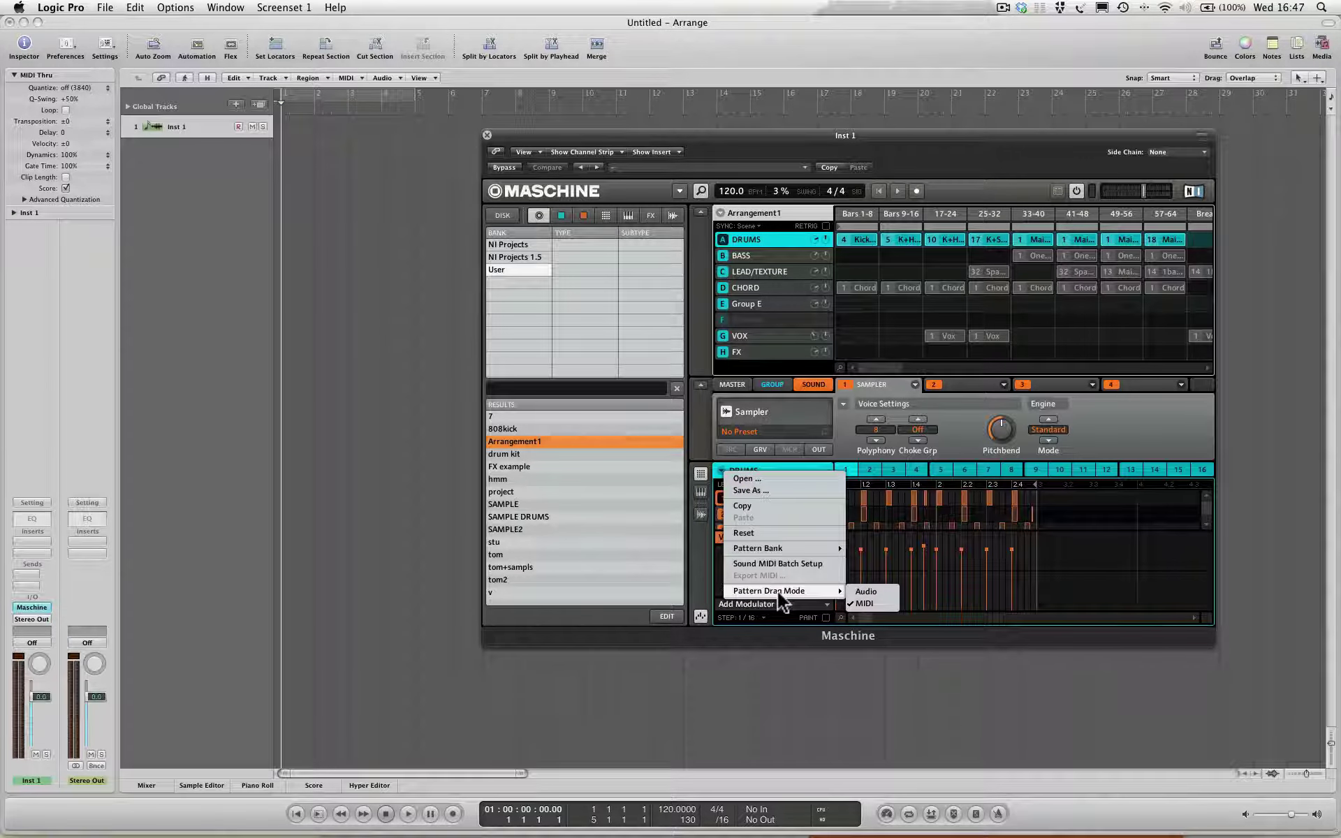
left_click(881, 592)
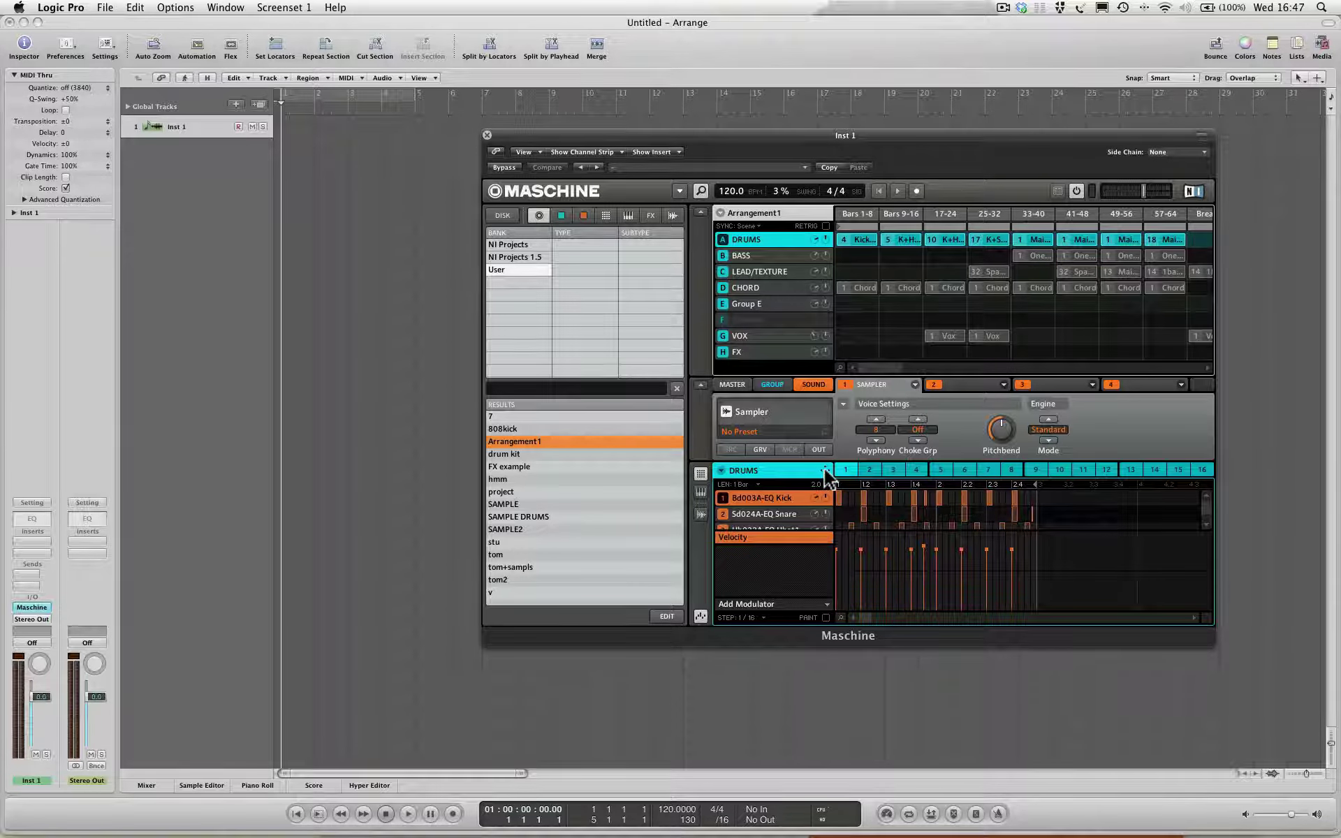
Transfer the DRUMS pattern as audio onto a new track starting at bar 1 of the arrangement and play it back briefly.
left_click_drag(825, 469, 819, 469)
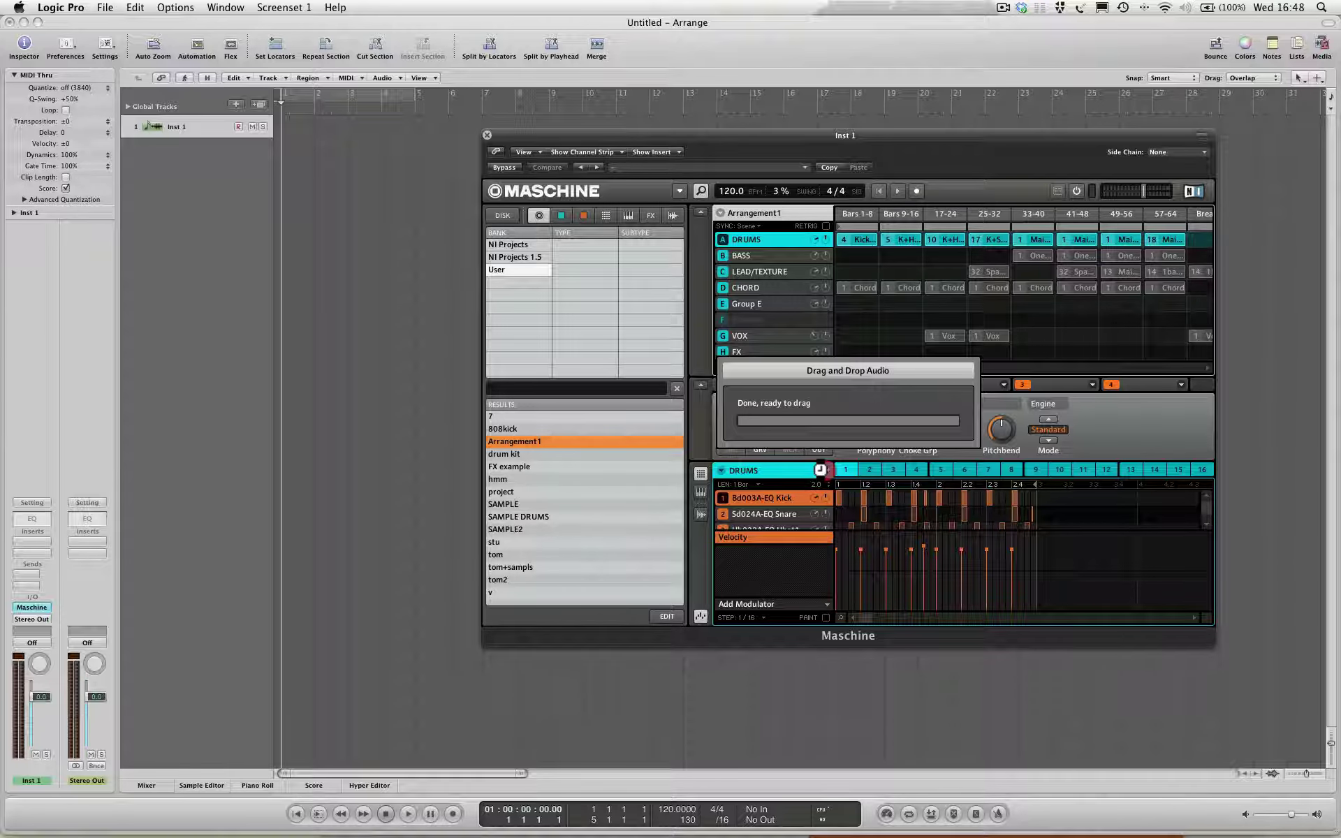
left_click_drag(821, 469, 307, 327)
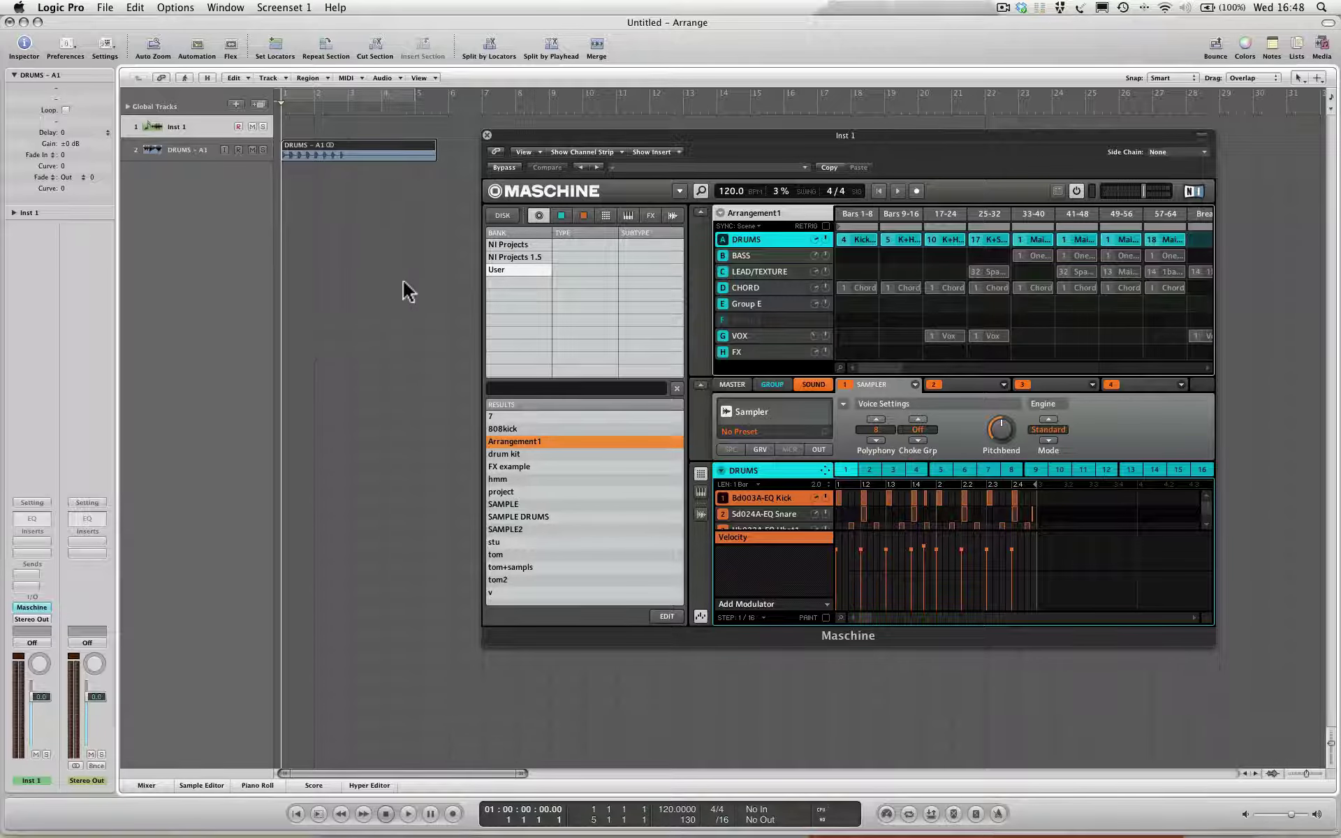
key("space")
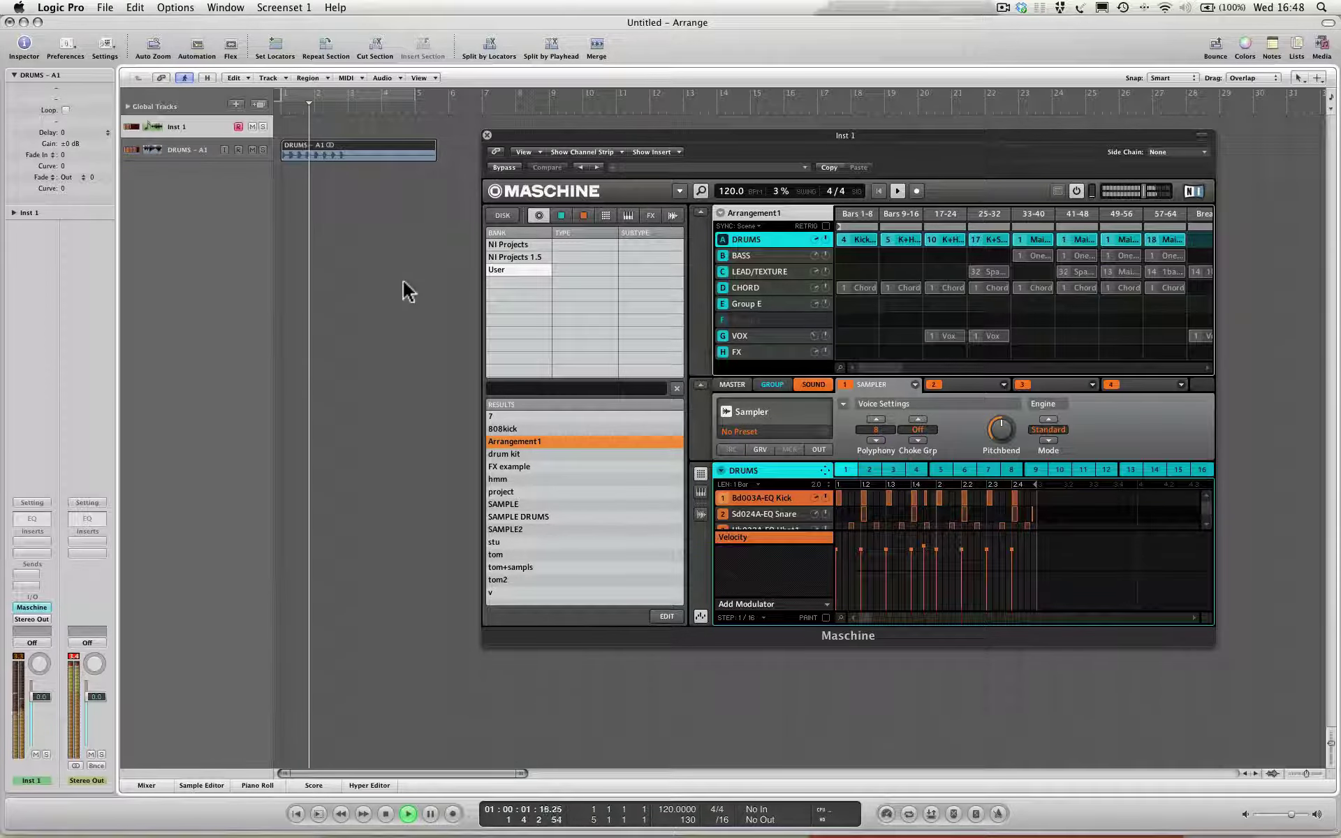
key("space")
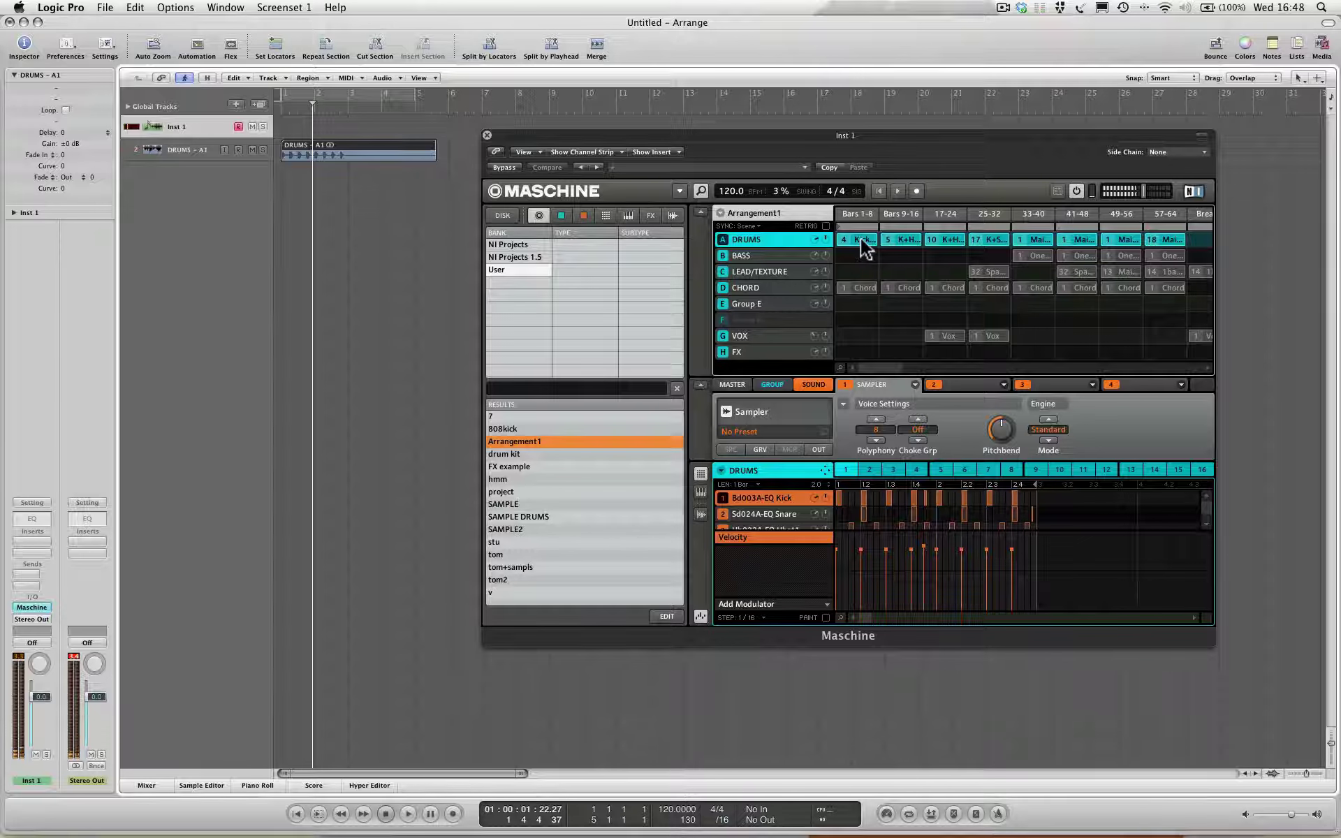
Remove the DRUMS and CHORD patterns from Maschine's Bars 1-8 scene and play the drum audio from the start.
left_click(864, 241)
left_click(858, 282)
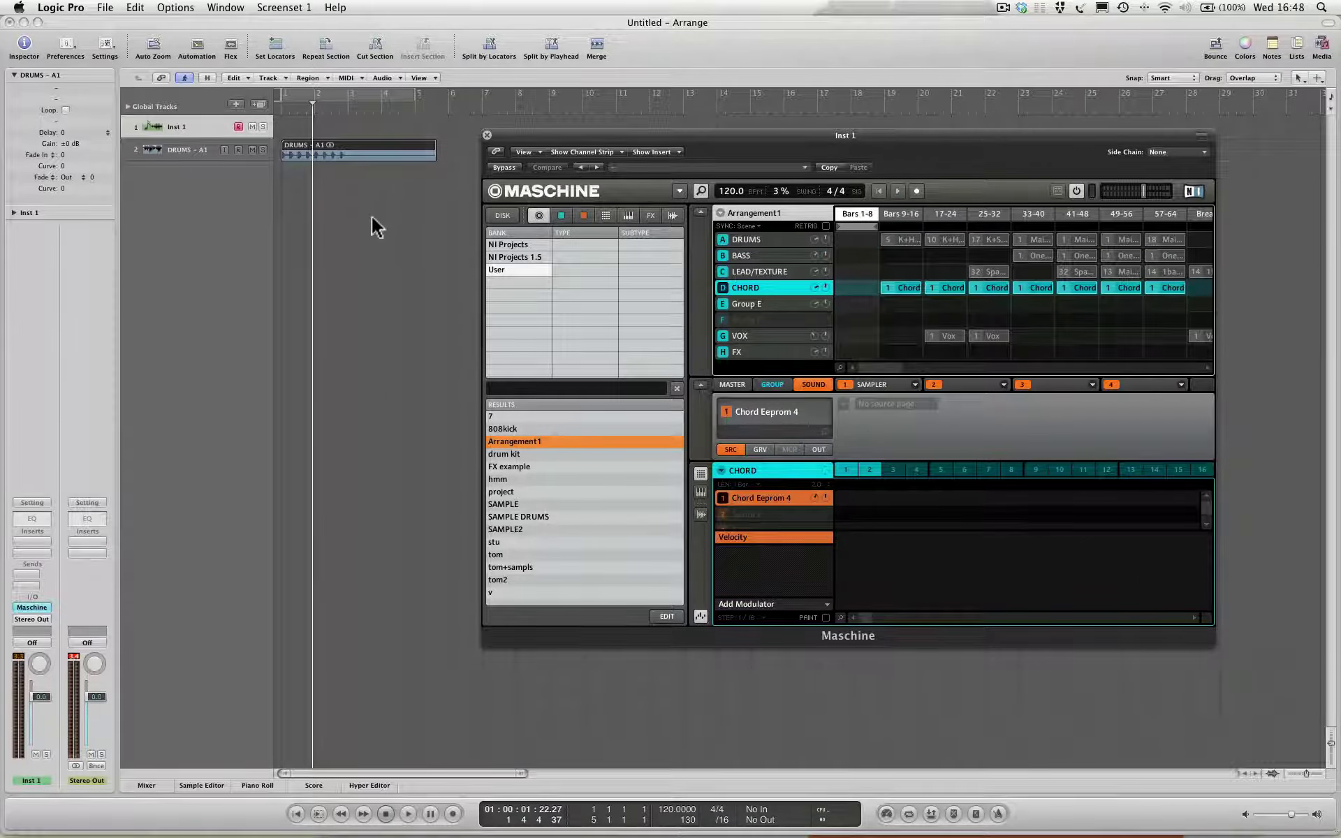
key("Return")
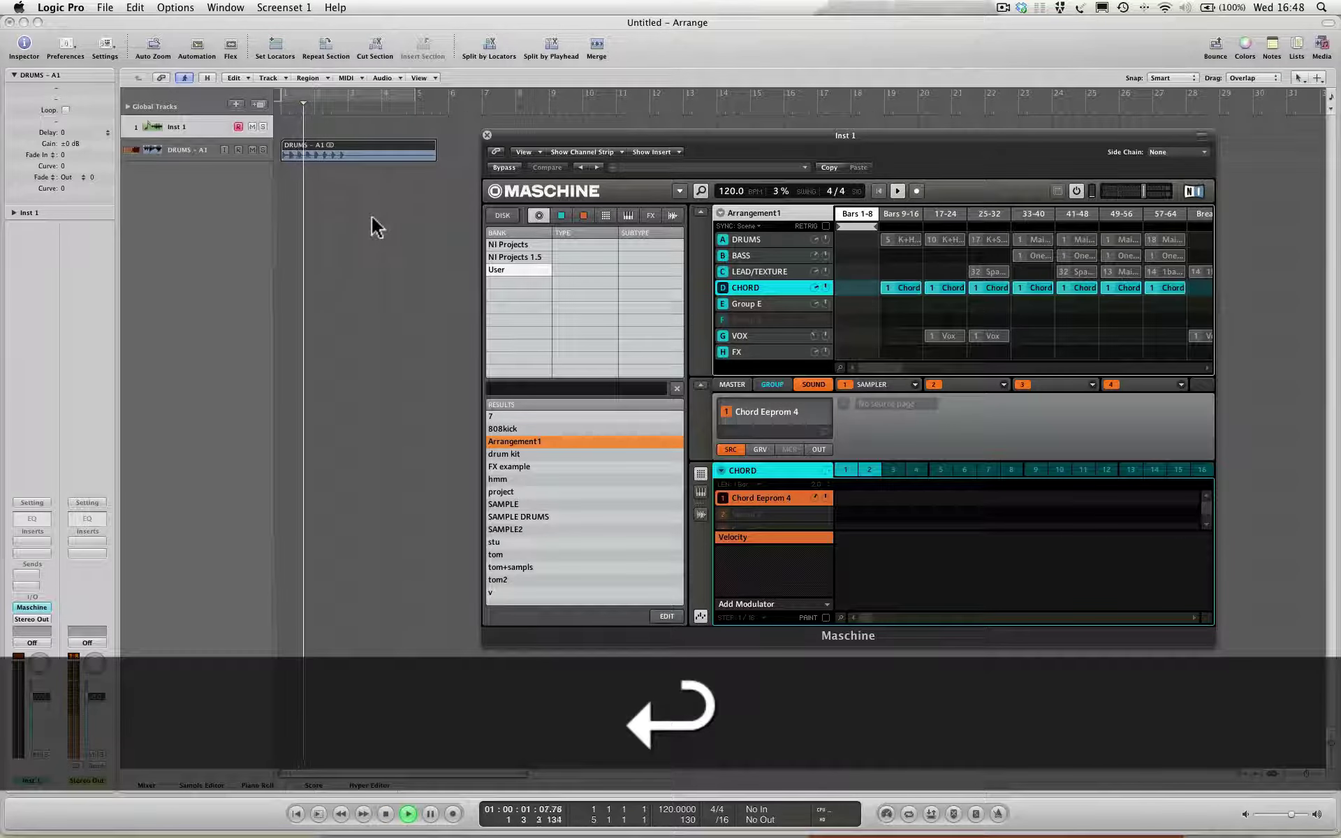
key("space")
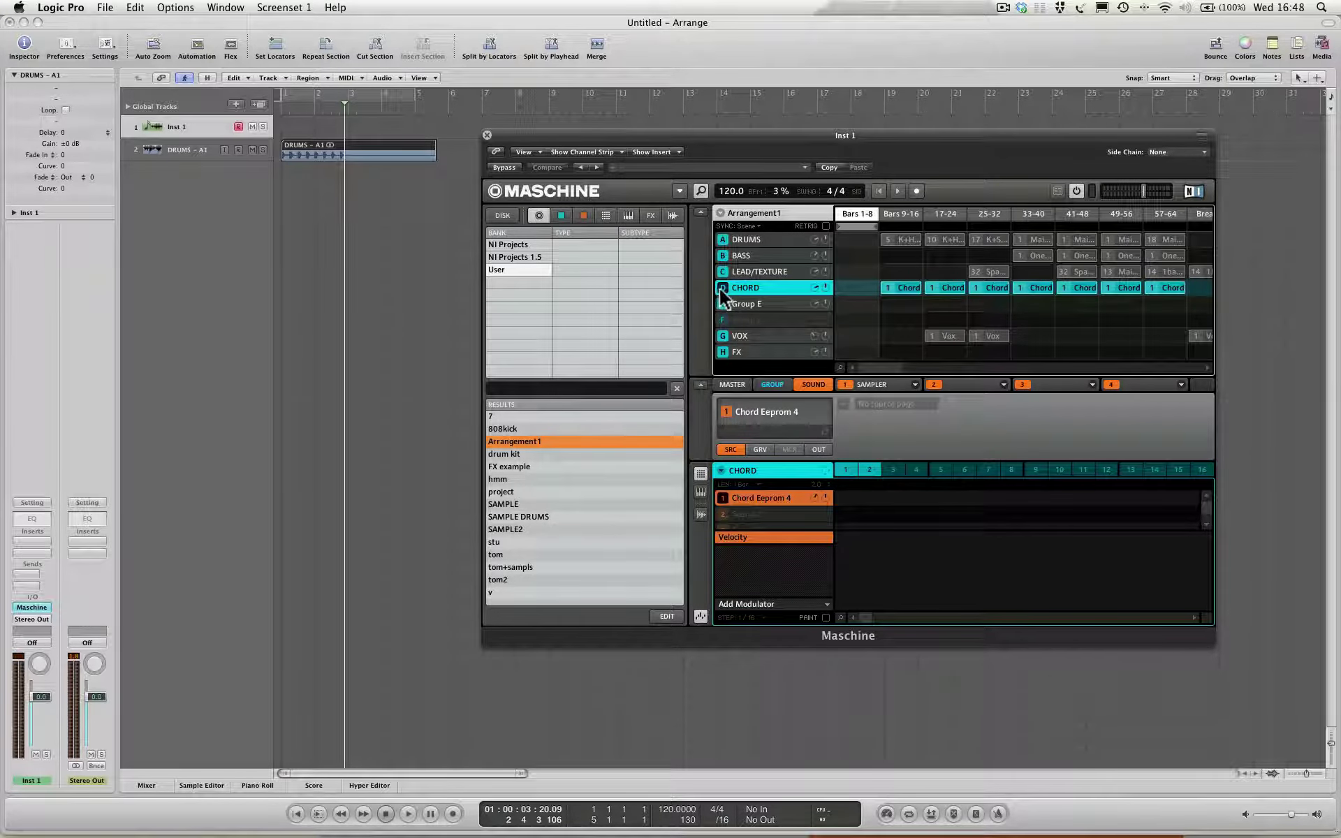
Put CHORD pattern 1 back into the Bars 1-8 scene and transfer it as audio onto a new track at bar 1.
left_click(844, 469)
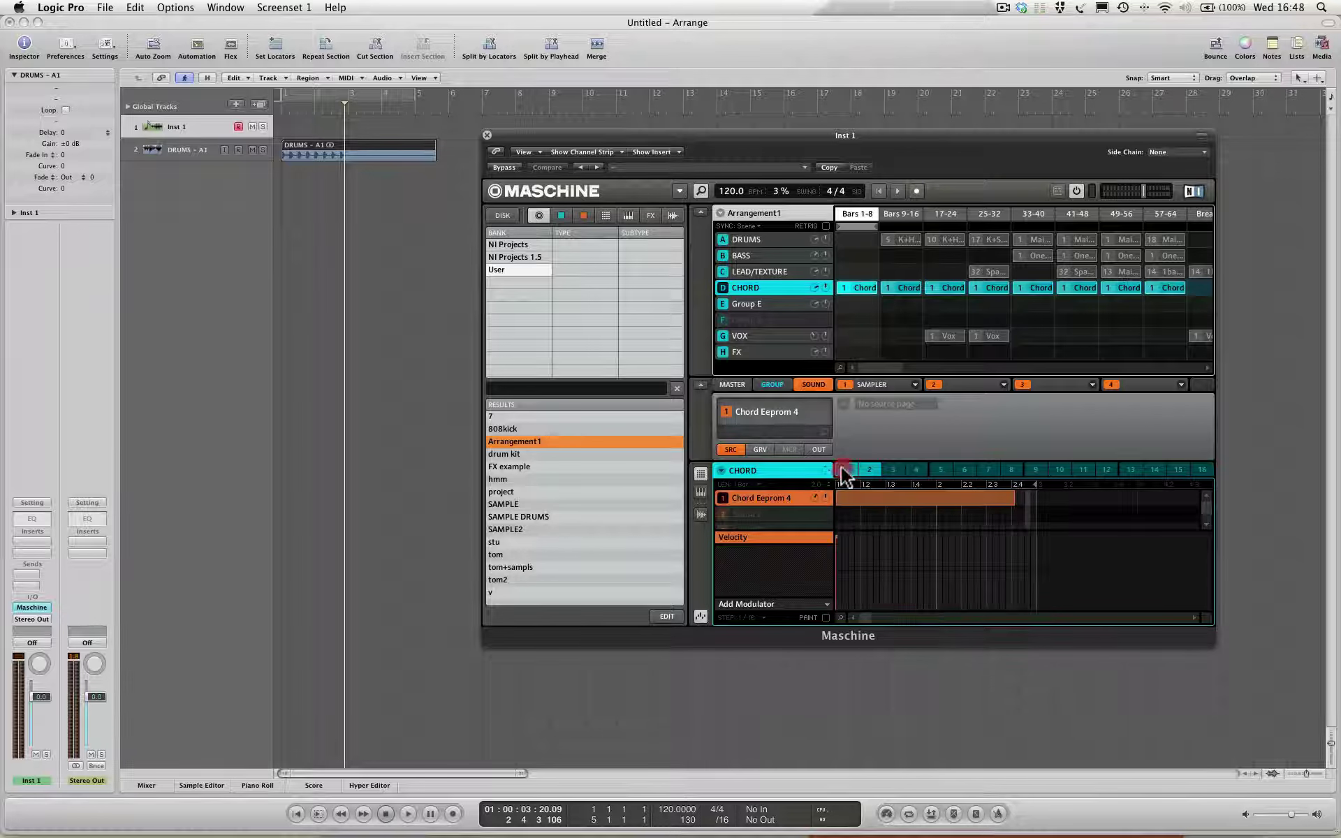
left_click(722, 471)
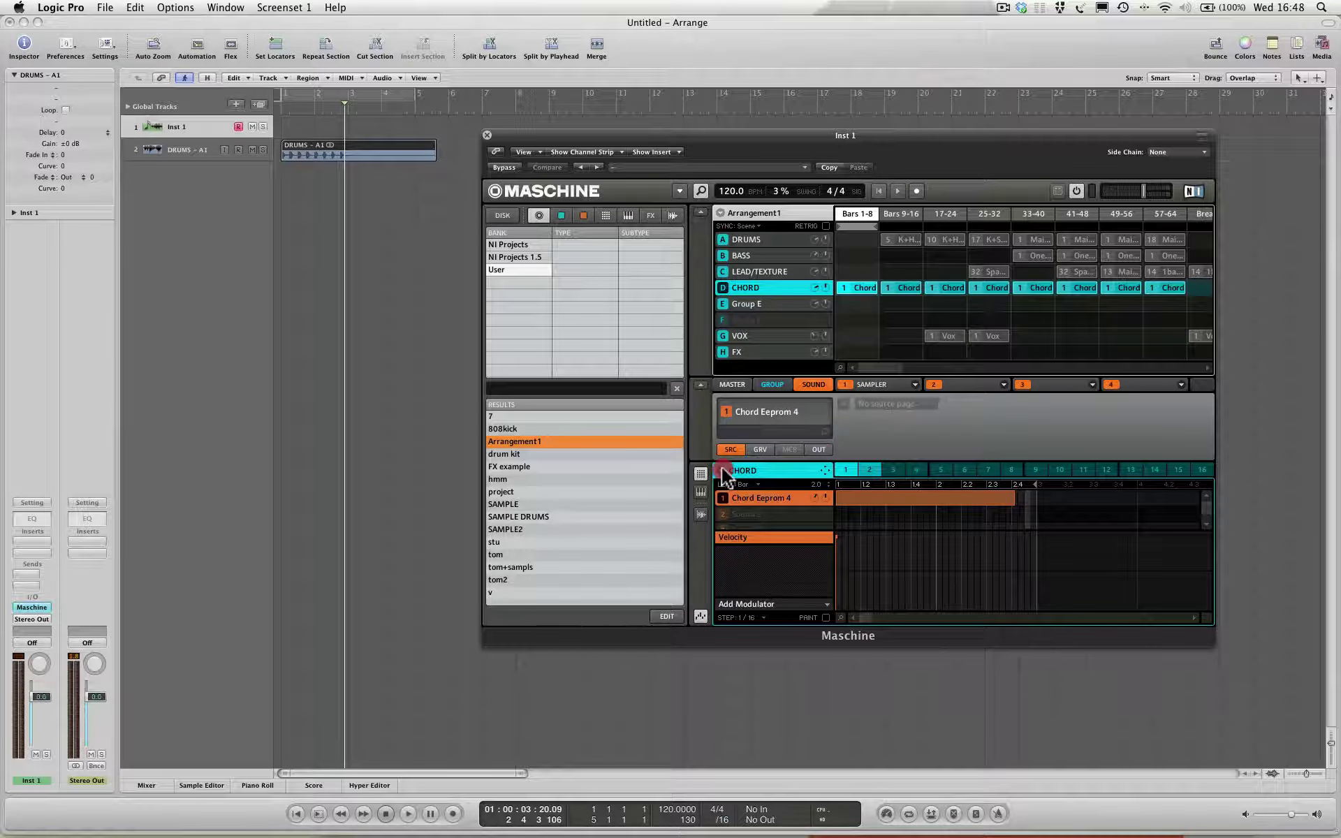
mouse_move(775, 591)
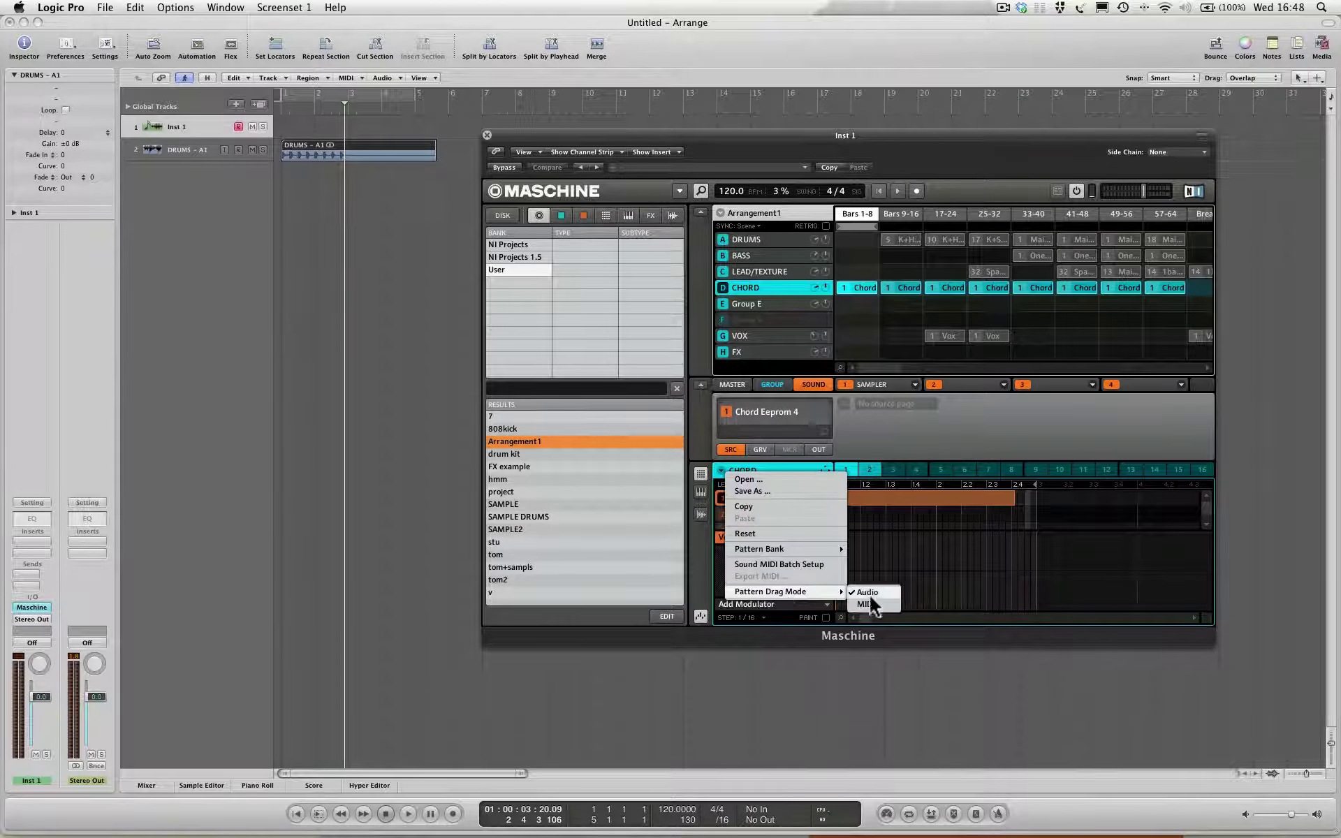
left_click(761, 447)
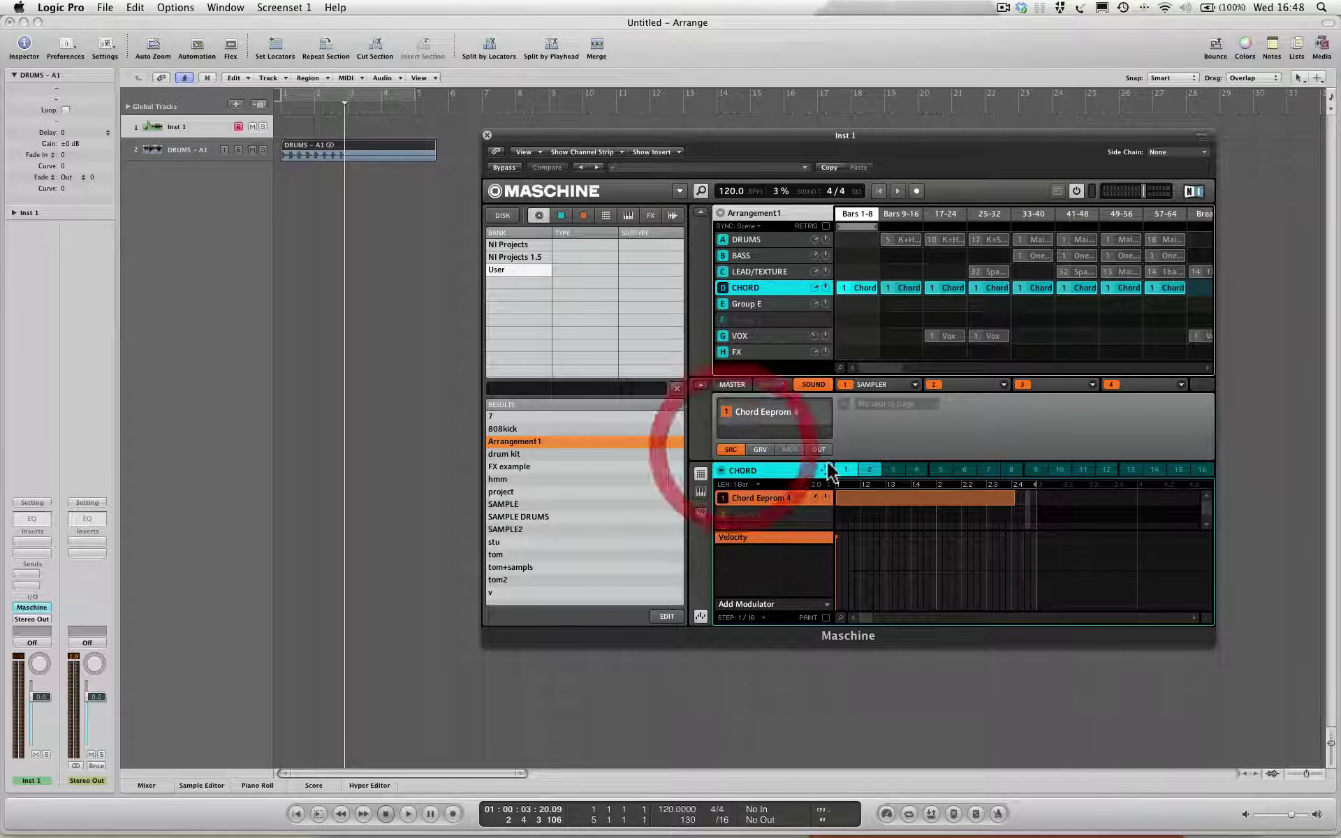
left_click_drag(827, 463, 700, 442)
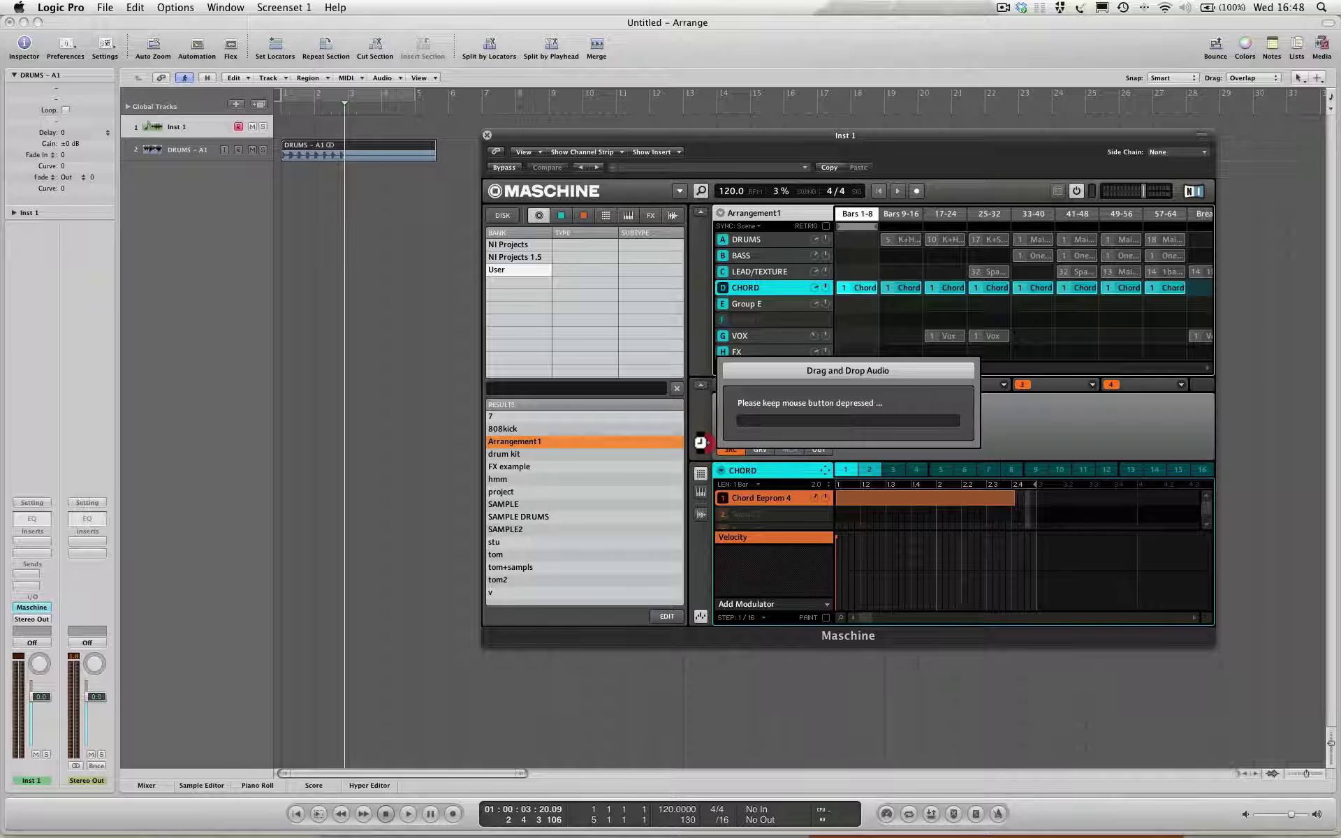
left_click_drag(701, 442, 299, 224)
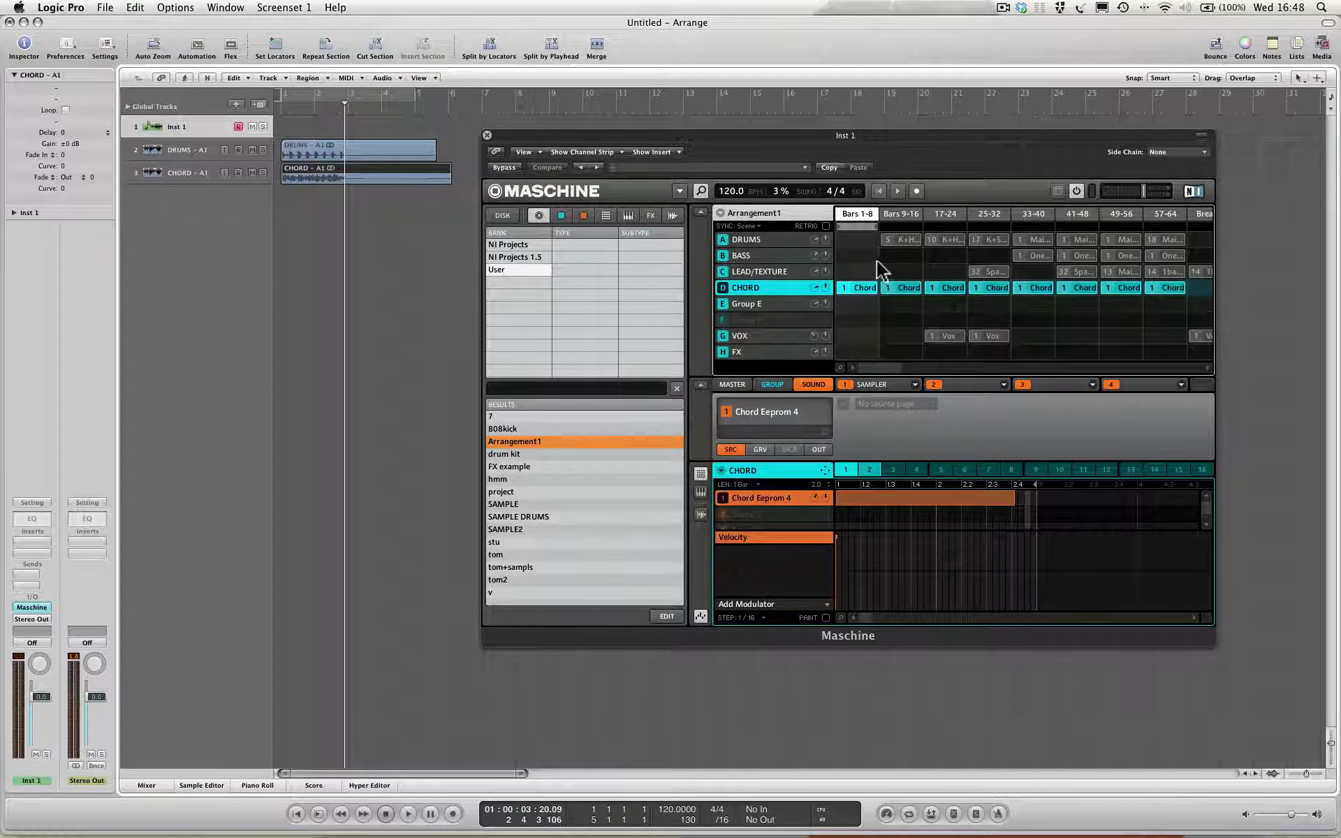
Play the arrangement from the start and remove the CHORD pattern from the Bars 1-8 scene.
key("Return")
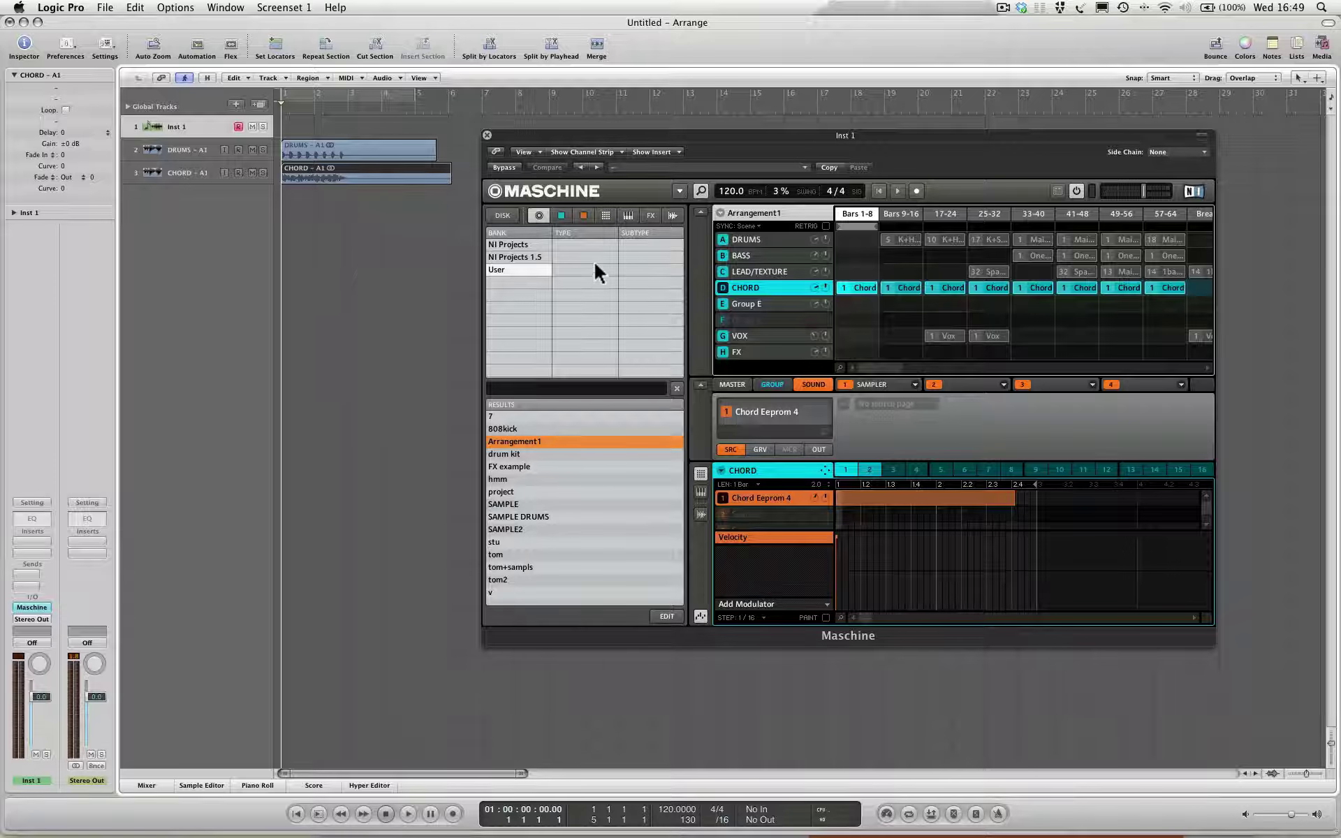
key("space")
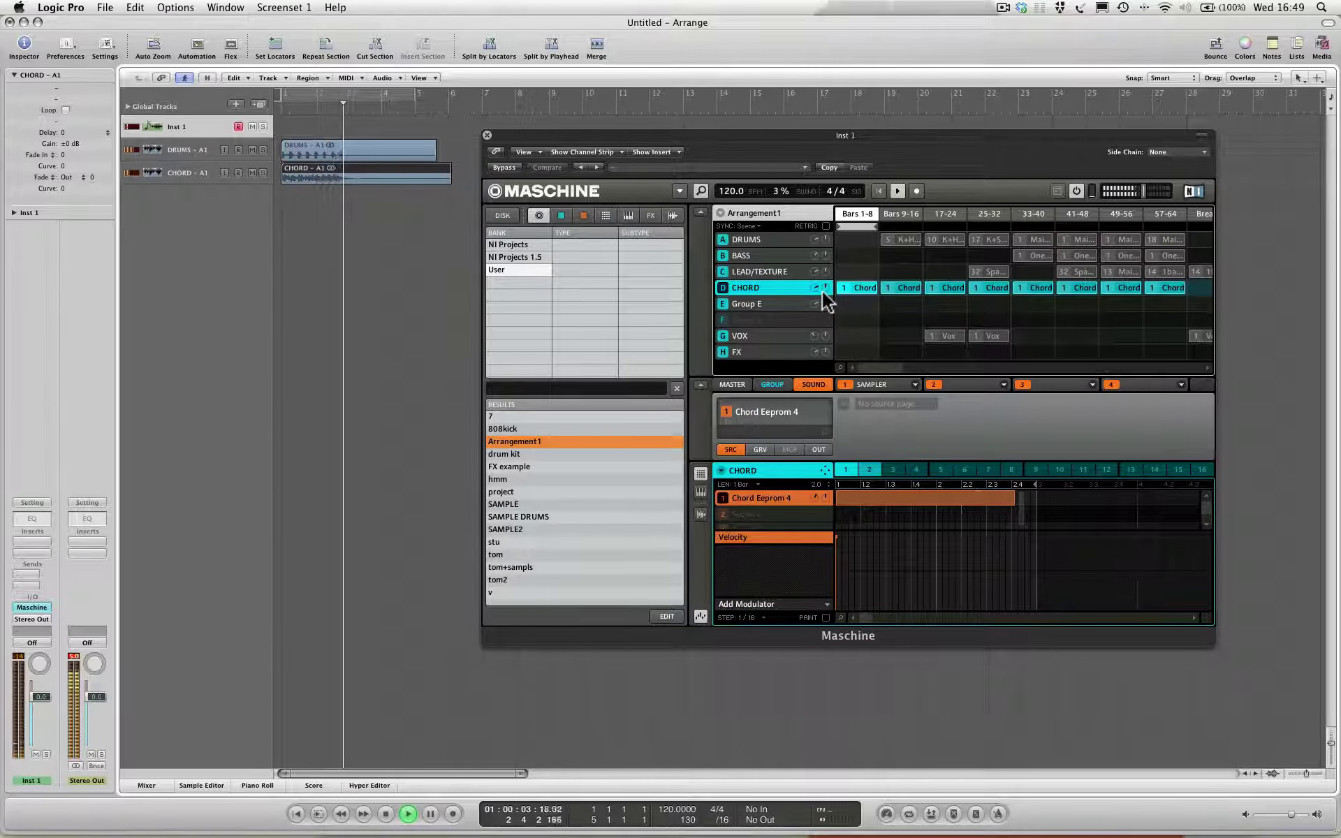
key("space")
right_click(847, 289)
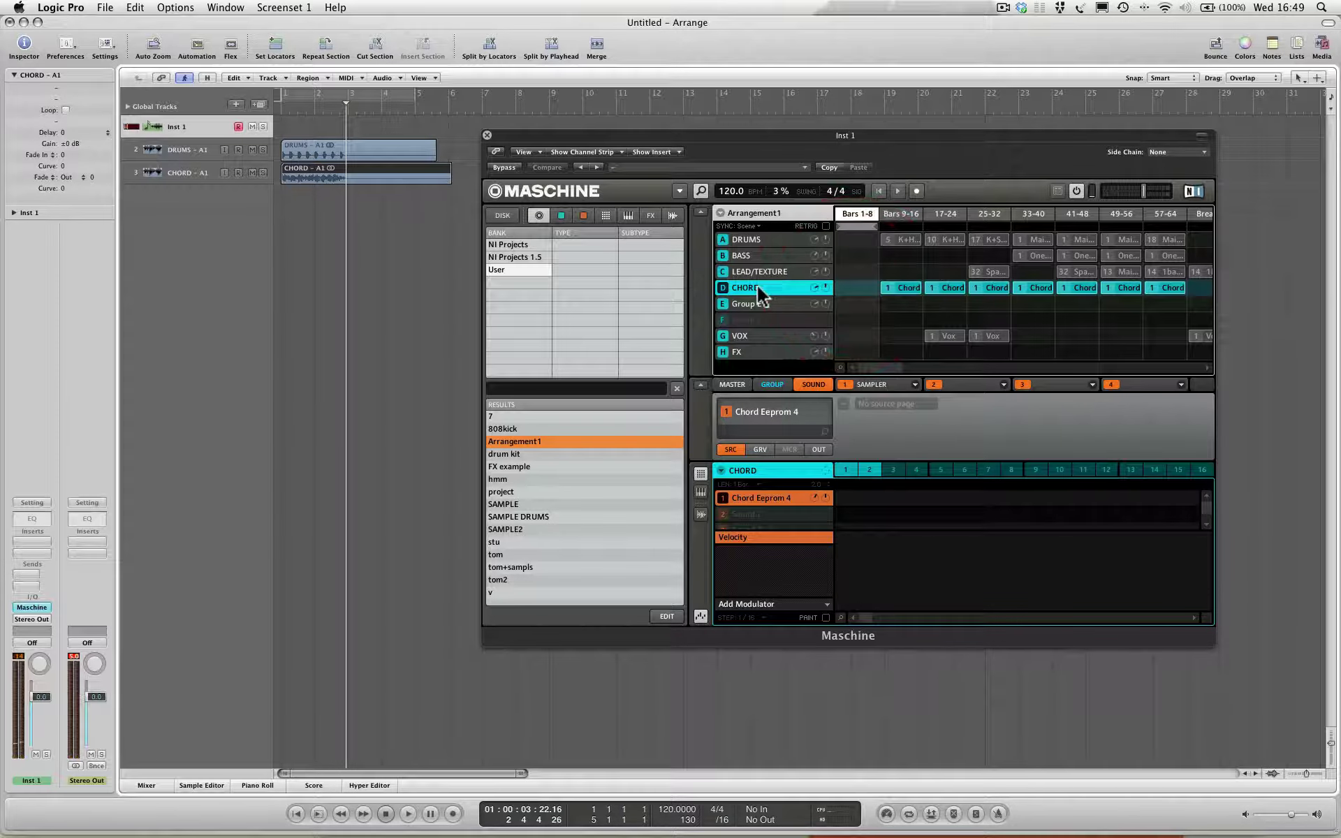
Play the exported drum and chord audio from the start, lowering the Stereo Out level to about -5 dB.
key("Return")
key("space")
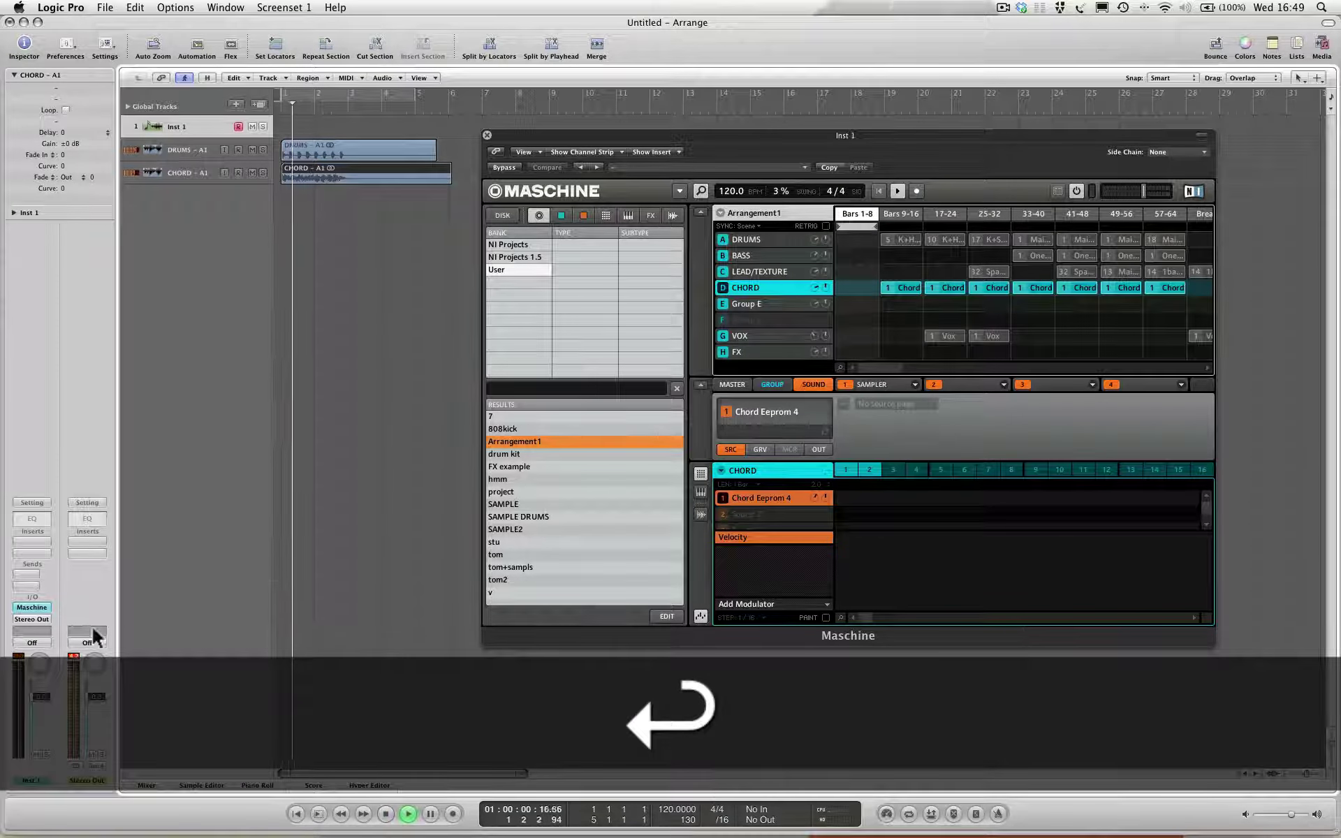
left_click_drag(100, 697, 100, 710)
left_click(73, 657)
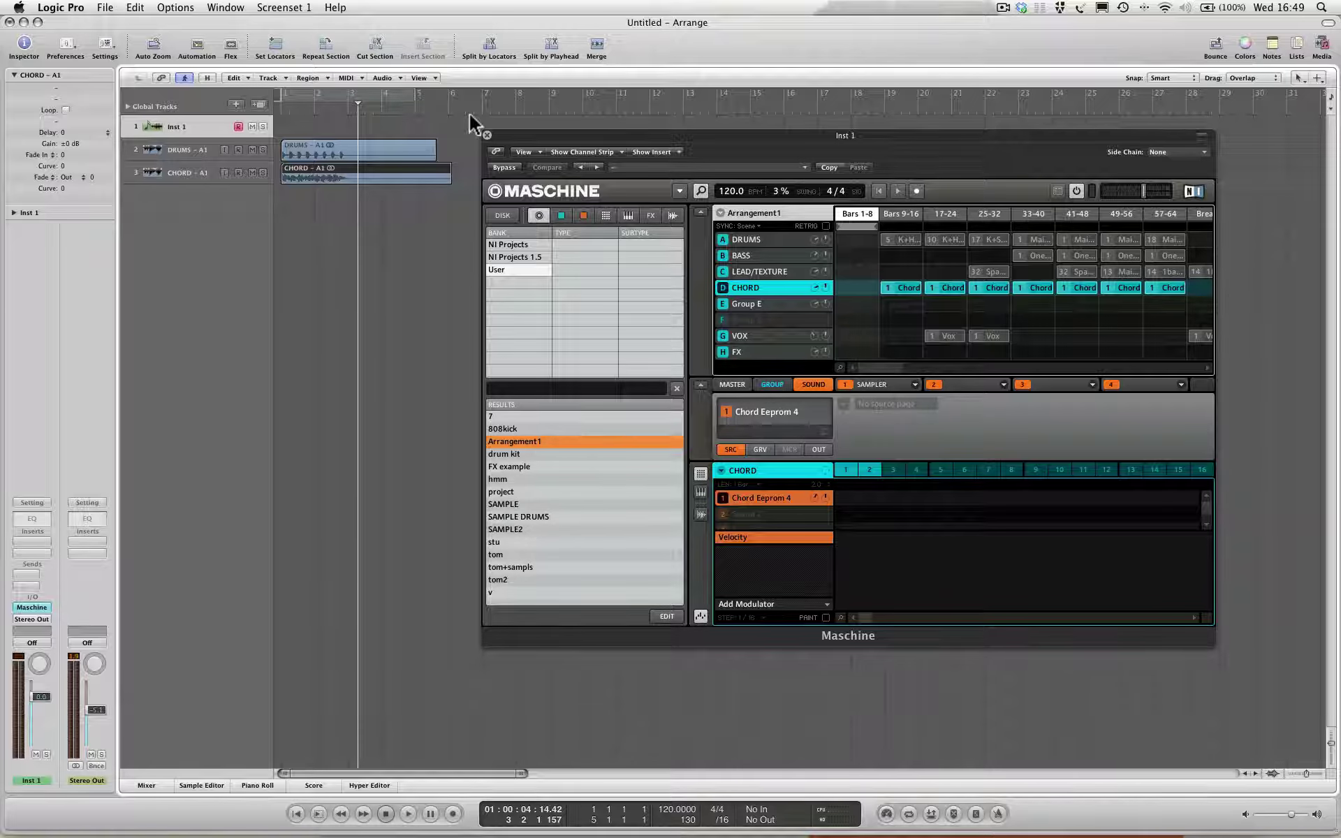
Examine the Pattern Drag Mode options of the CHORD group.
left_click(722, 475)
mouse_move(768, 593)
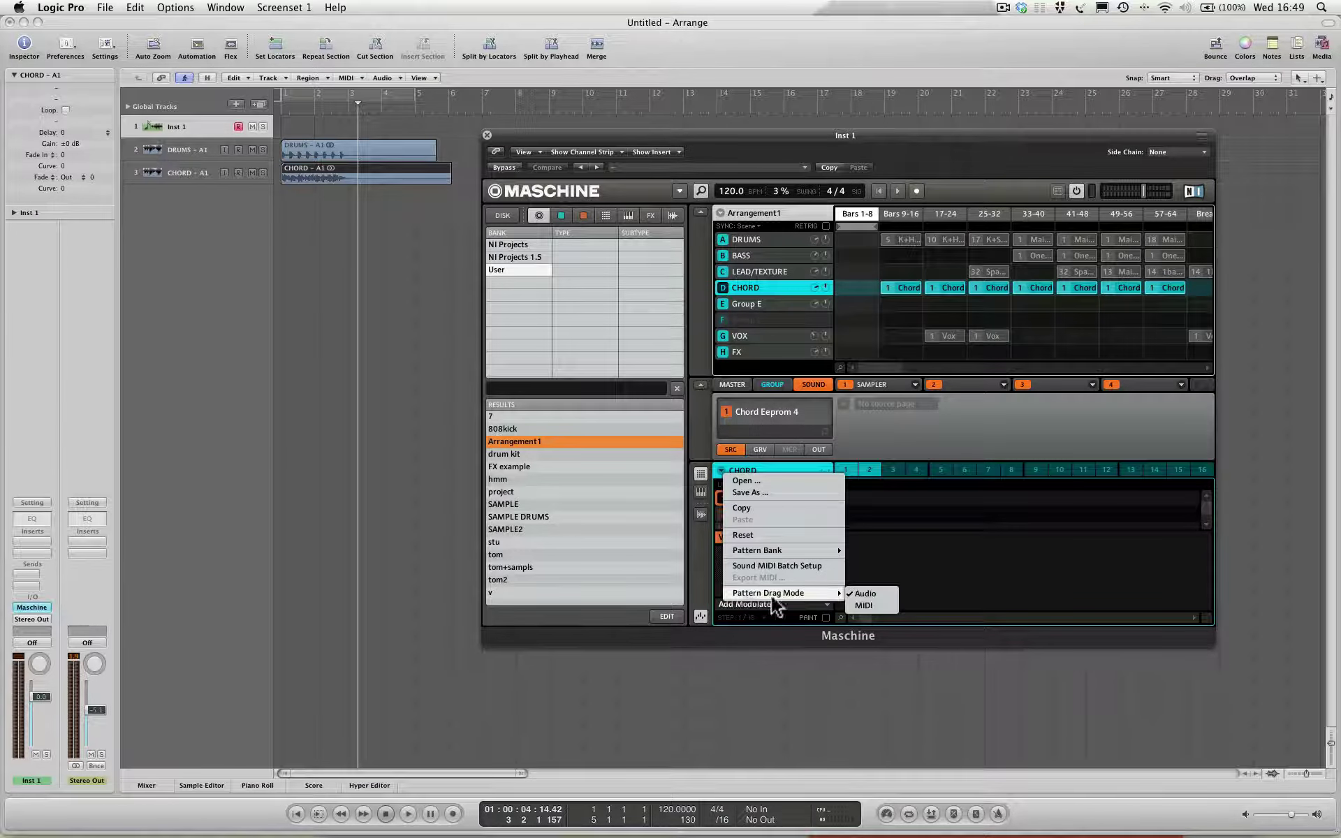
left_click(892, 530)
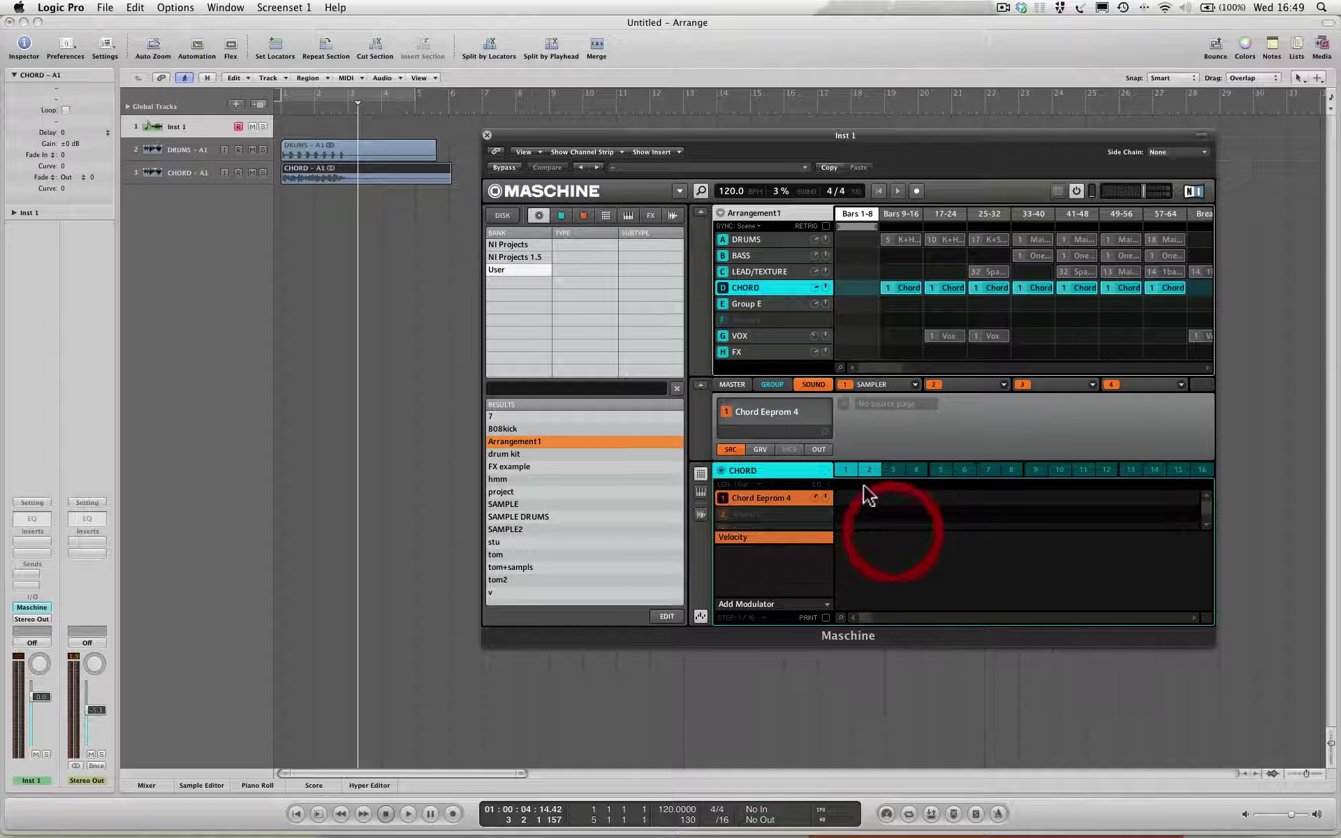
Place CHORD pattern 2 in the Bars 1-8 scene and render the pattern as audio with Pattern Drag Mode.
left_click(869, 470)
left_click_drag(821, 470, 822, 469)
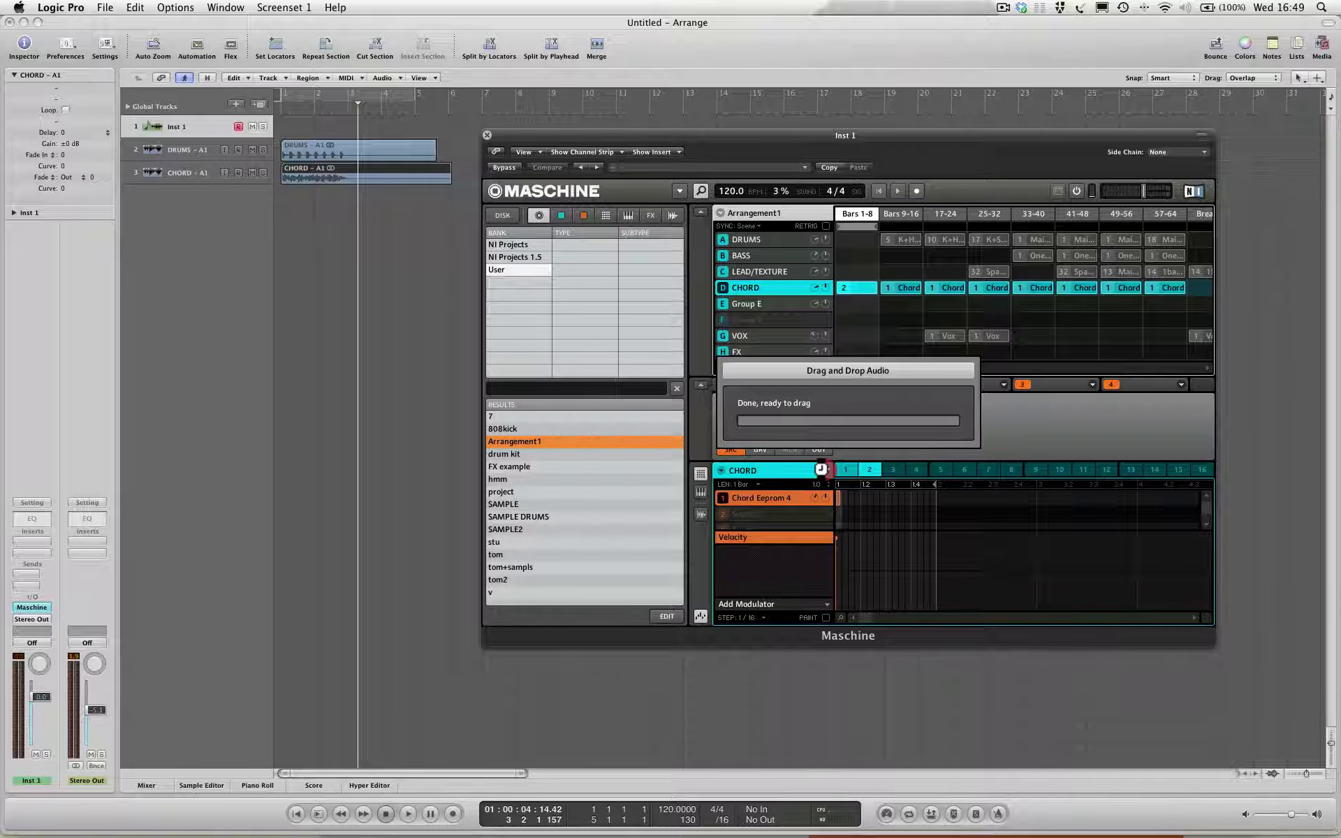
left_click_drag(820, 469, 826, 472)
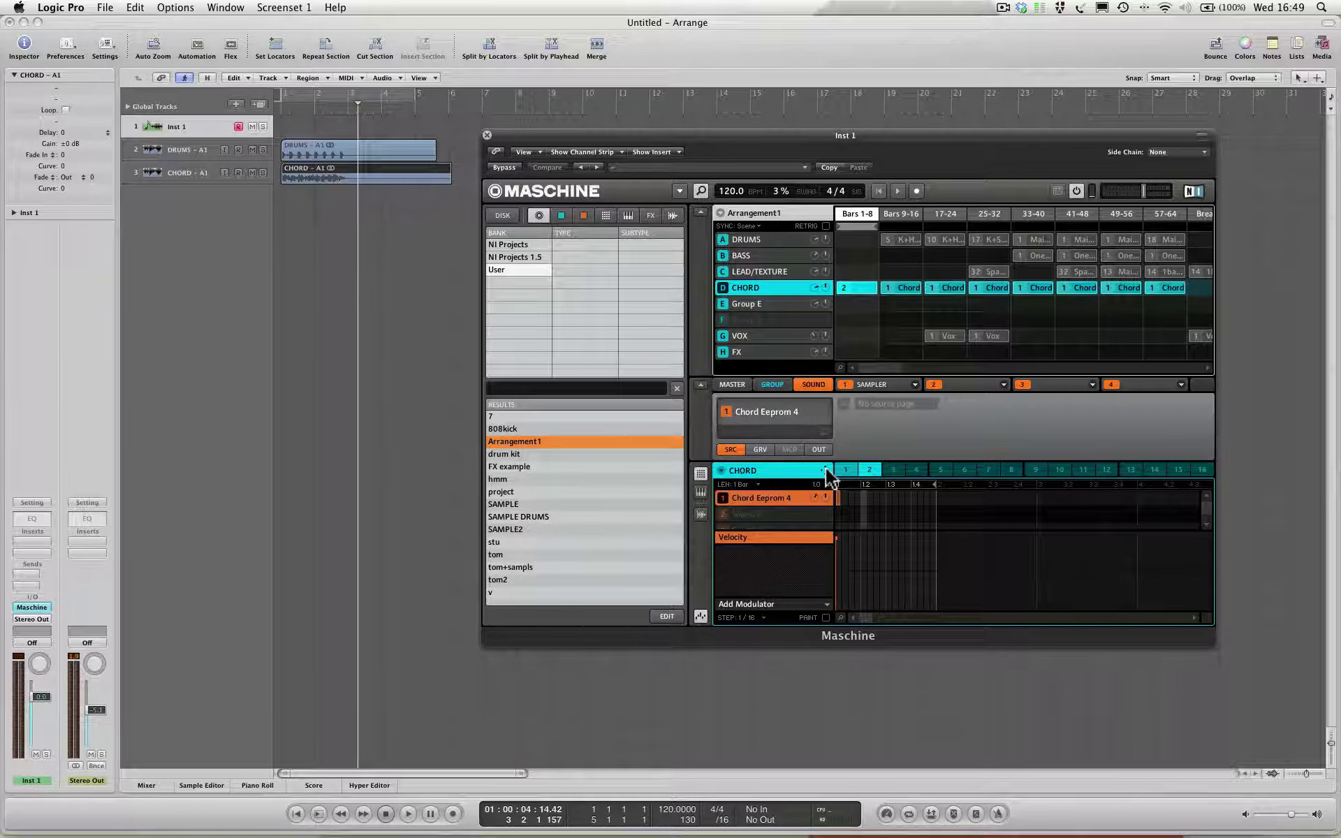
Delete the exported DRUMS and CHORD audio regions from the arrangement.
left_click(325, 227)
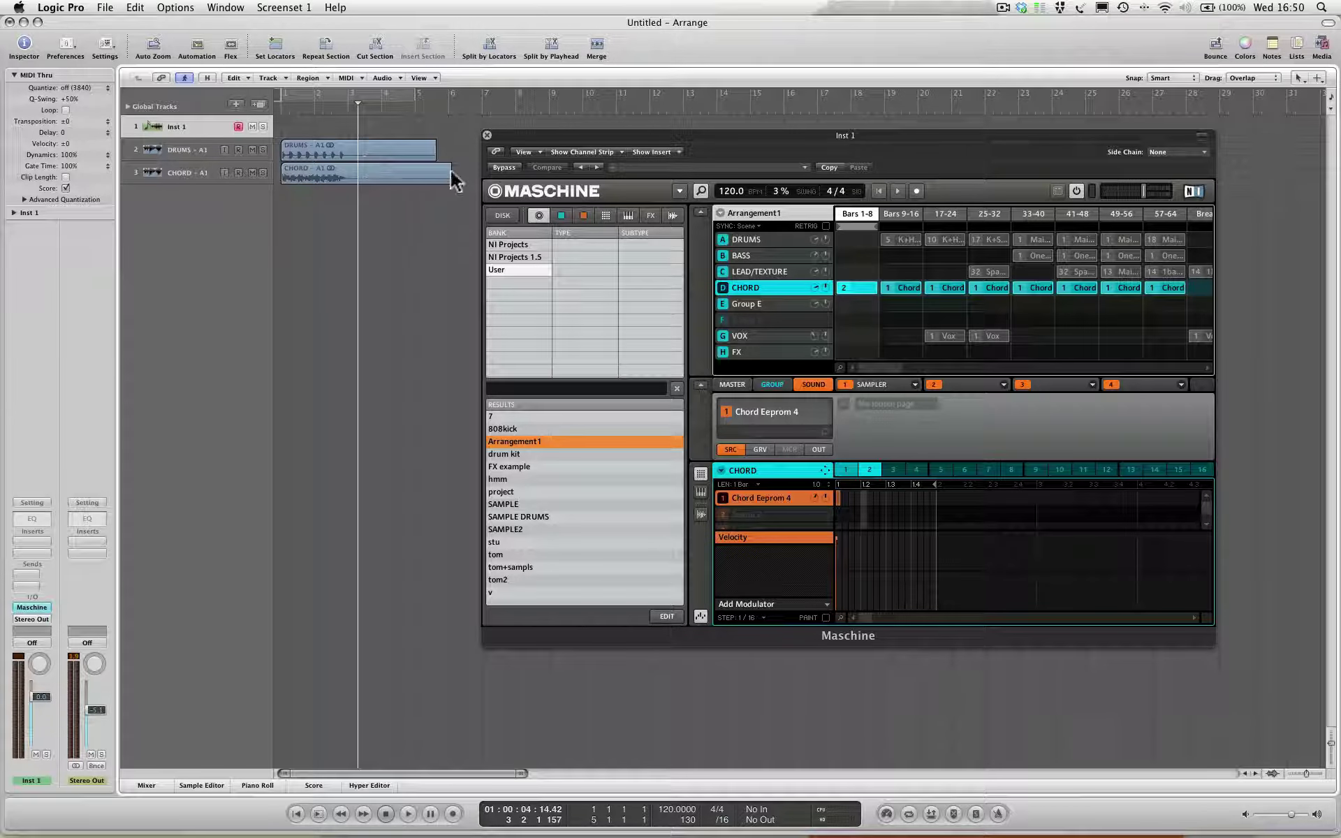
left_click_drag(449, 132, 410, 195)
key("Delete")
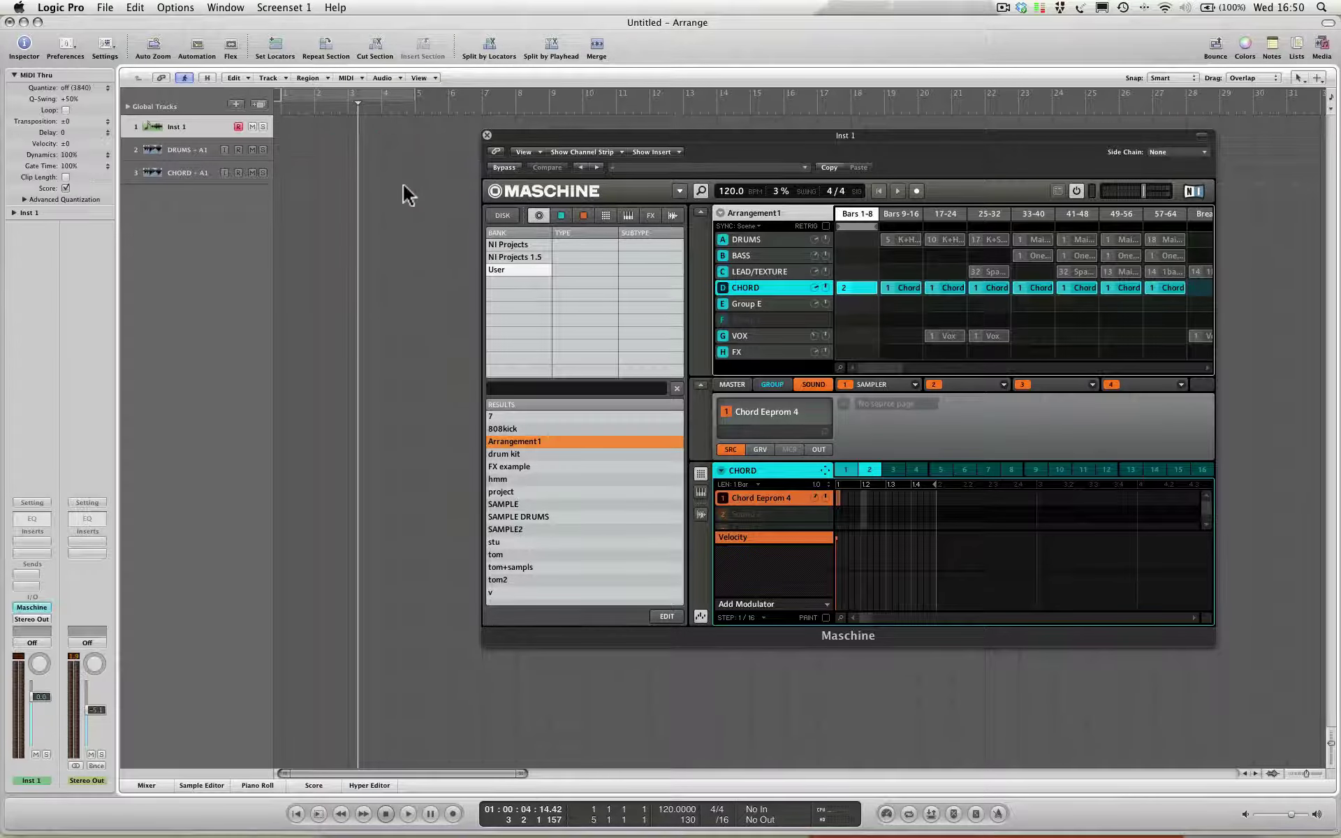
Close the Maschine plug-in window and delete the Inst 1 and DRUMS tracks.
left_click(487, 135)
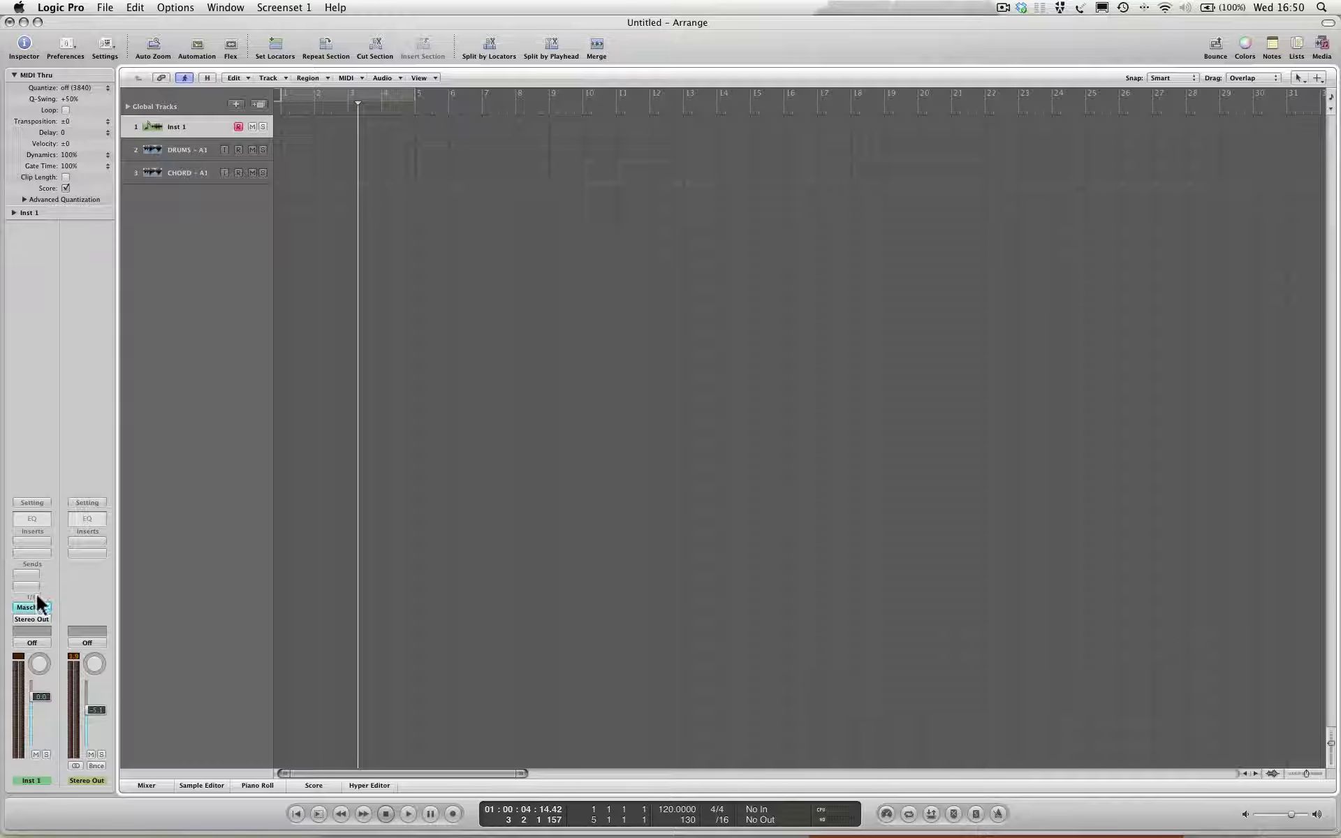
left_click(180, 127)
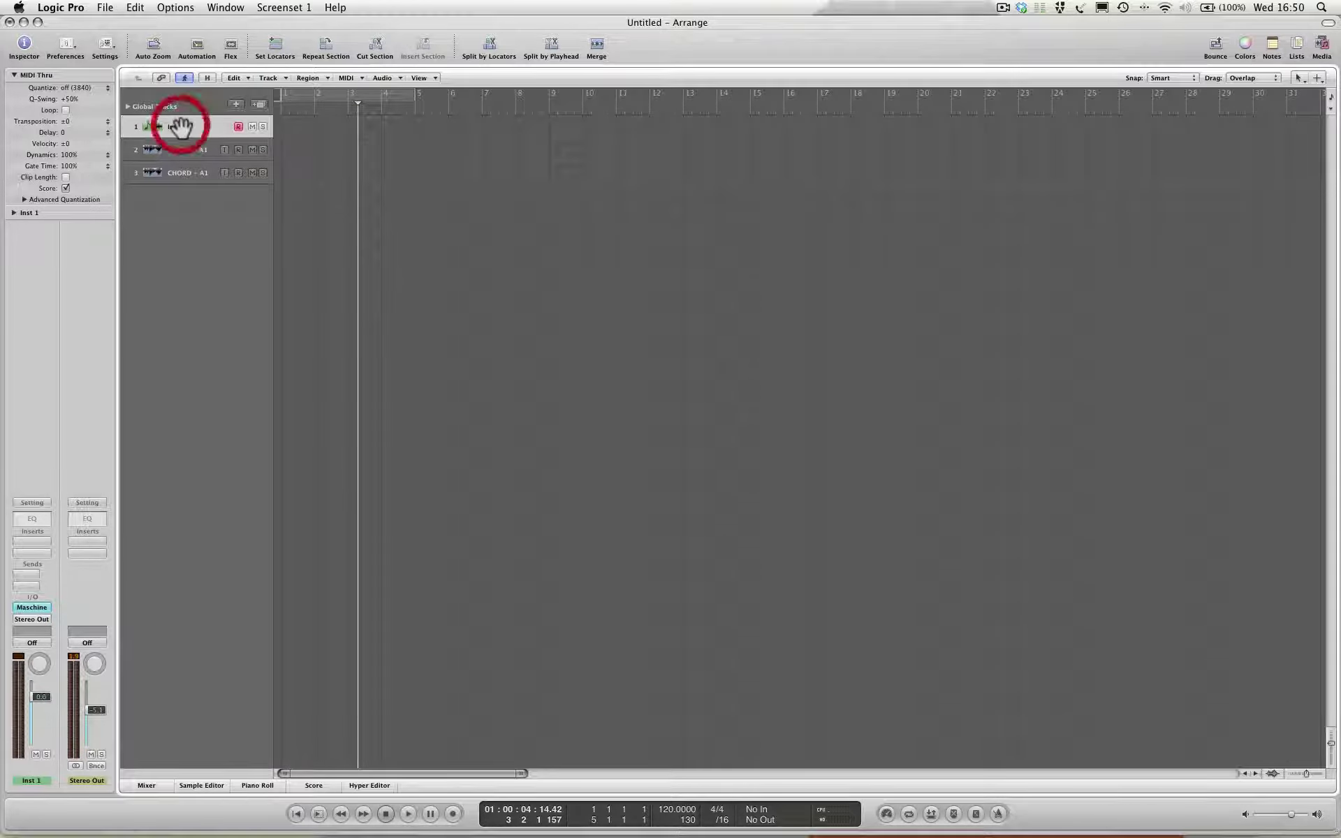
left_click(175, 127)
key("super+BackSpace")
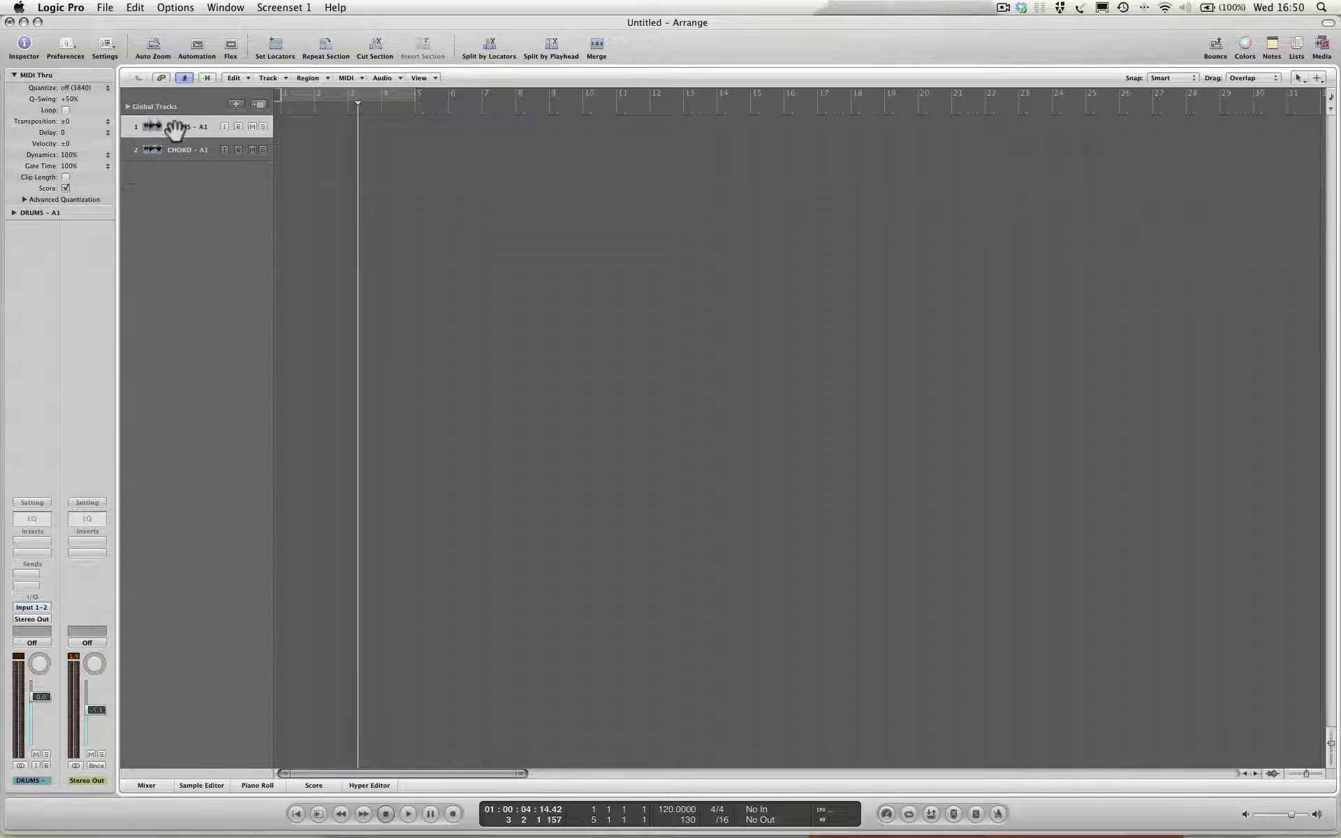
key("super+BackSpace")
Create 16 multi-timbral software instrument tracks on Output 1-2 and move the Maschine plug-in window clear of the track list.
left_click(236, 104)
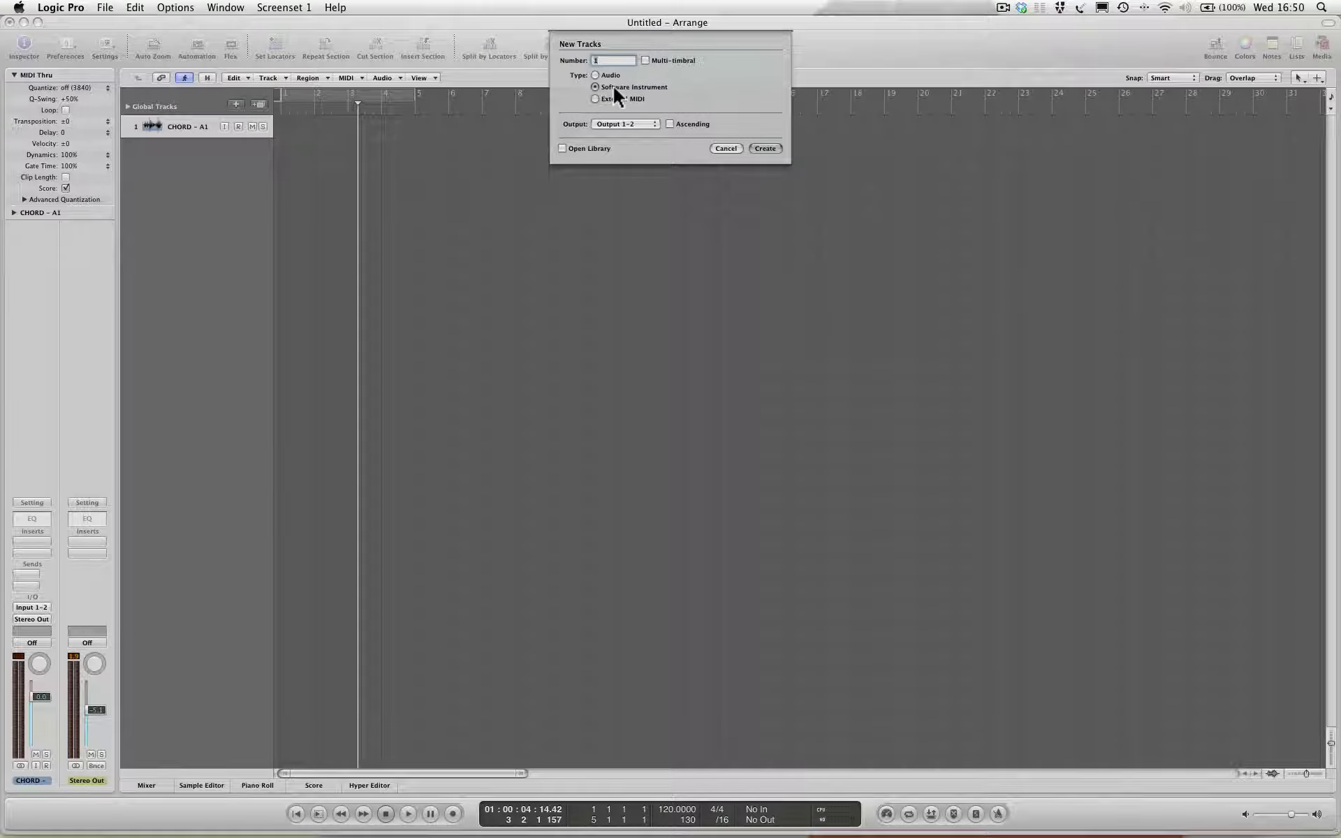
left_click(644, 61)
left_click(605, 62)
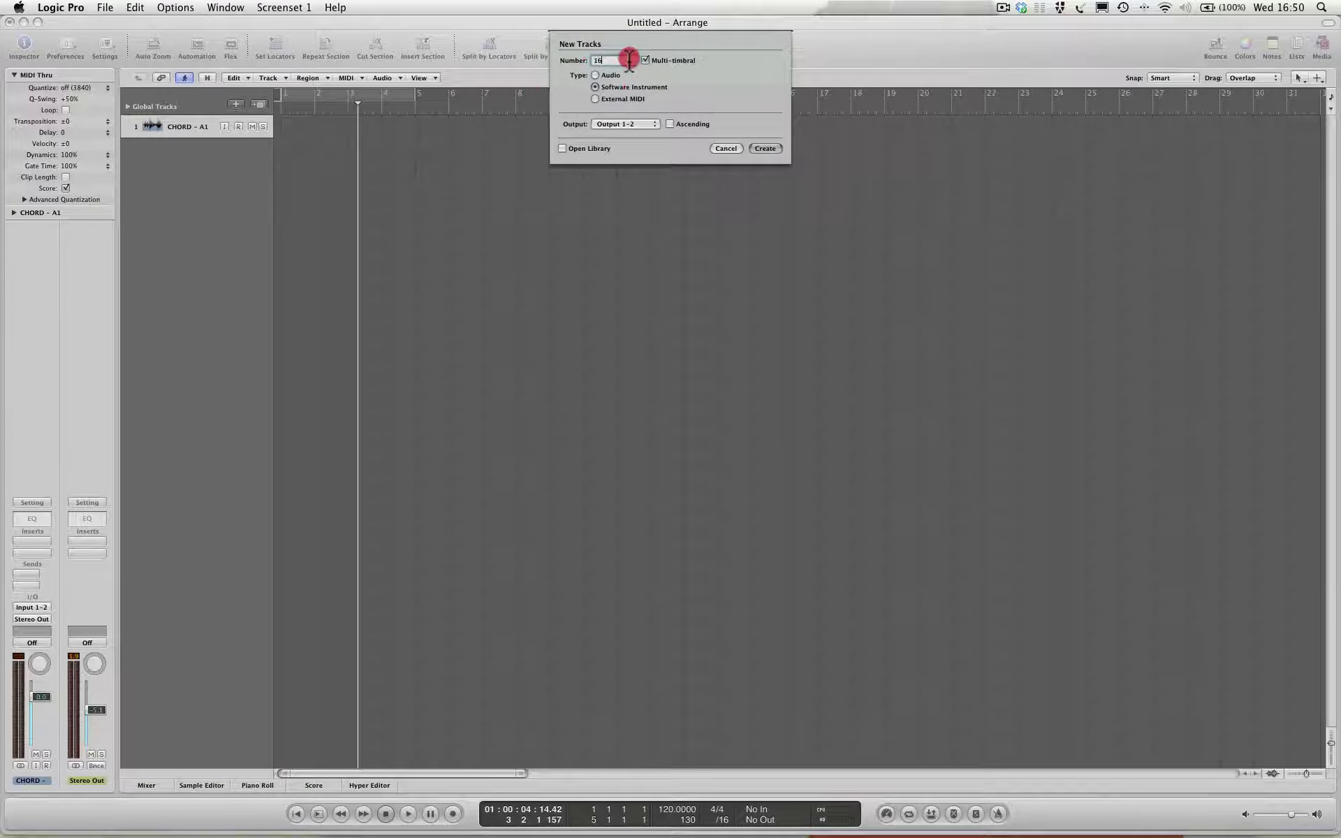
double_click(610, 60)
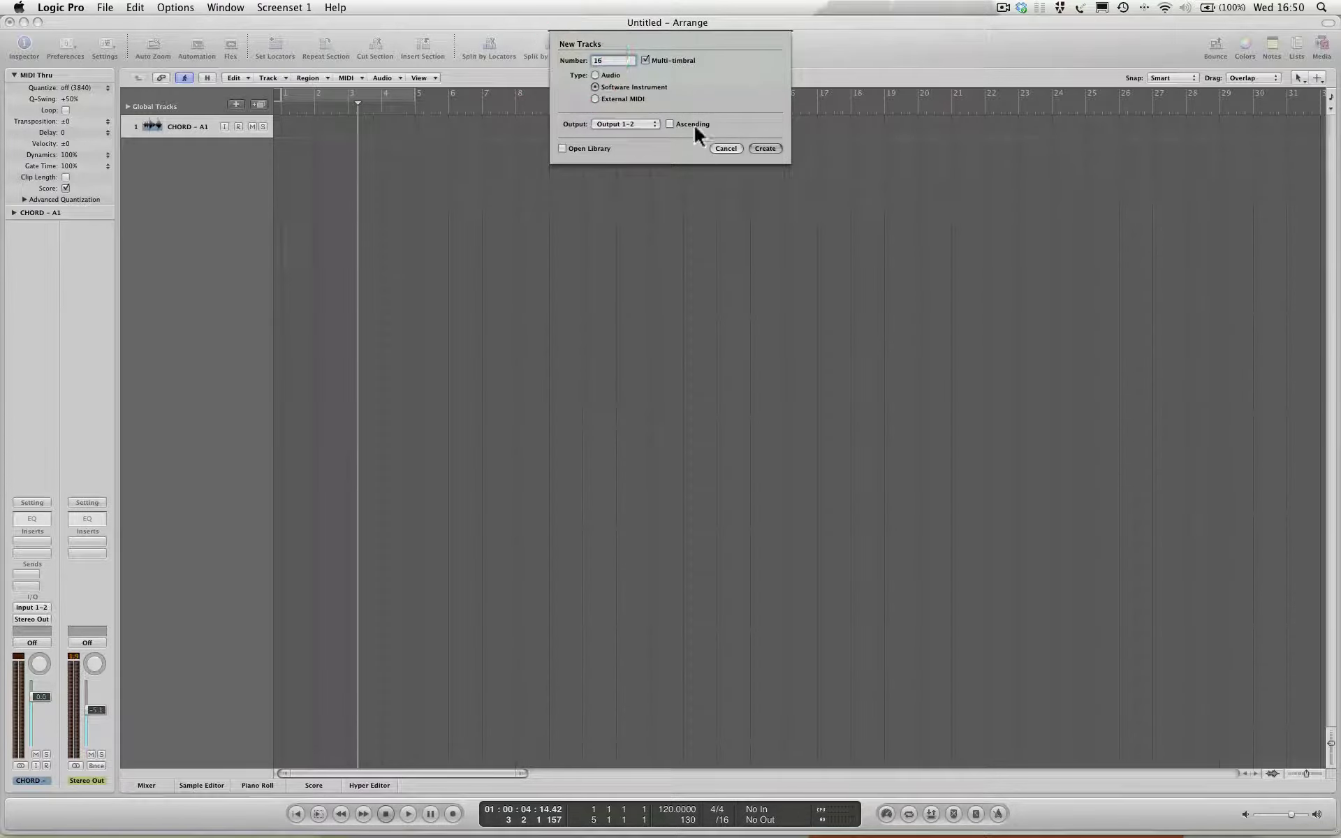
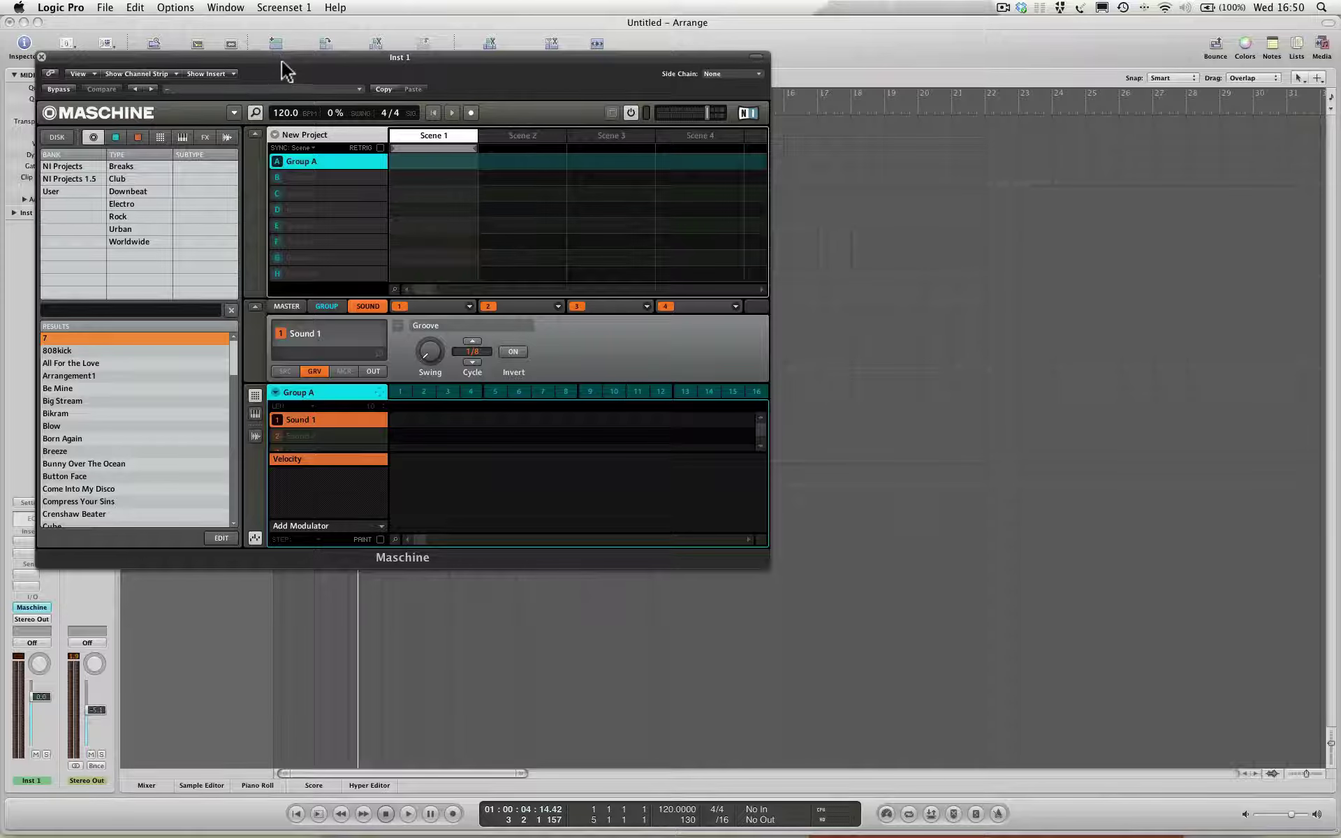
left_click_drag(286, 69, 704, 121)
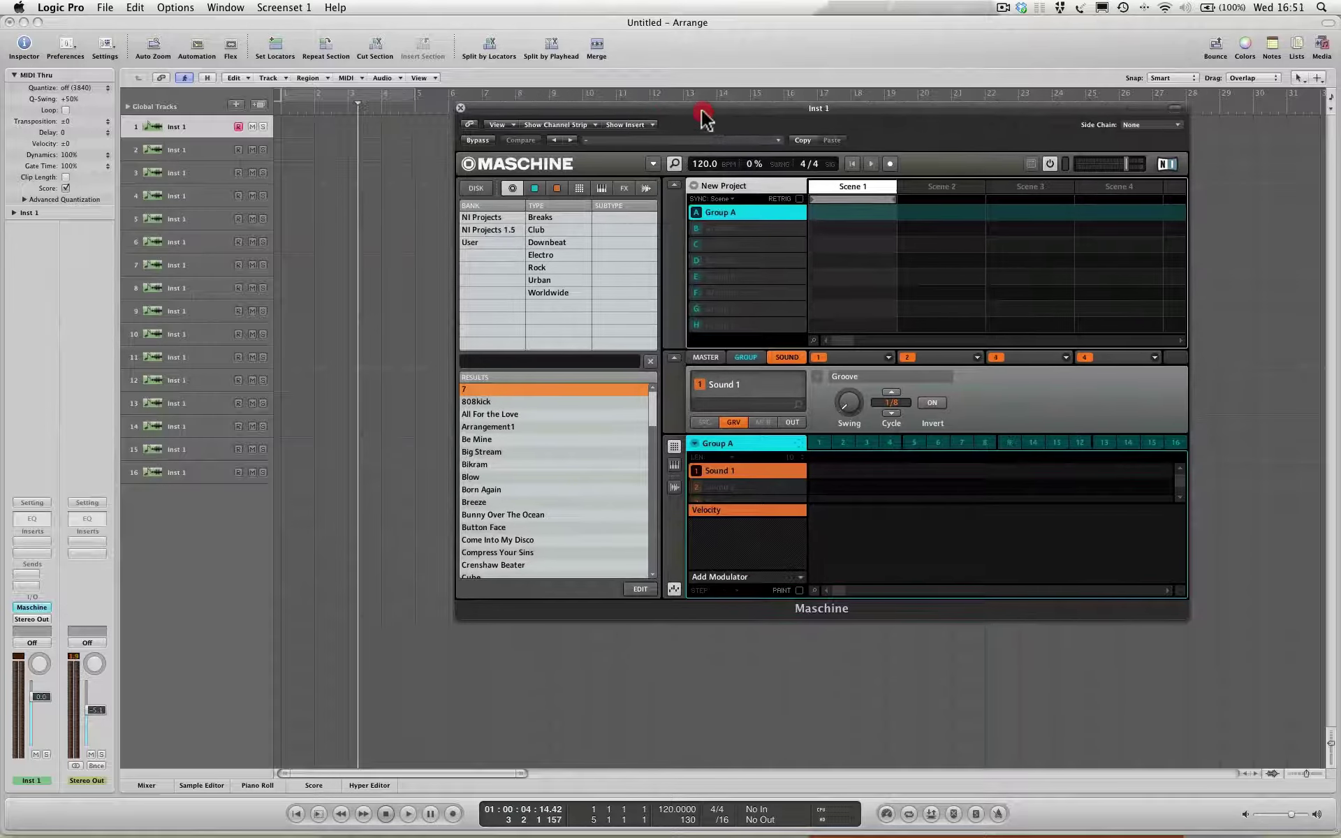
Step through all 16 Inst 1 tracks from the first to the last and back to check the multi-timbral setup.
left_click(179, 131)
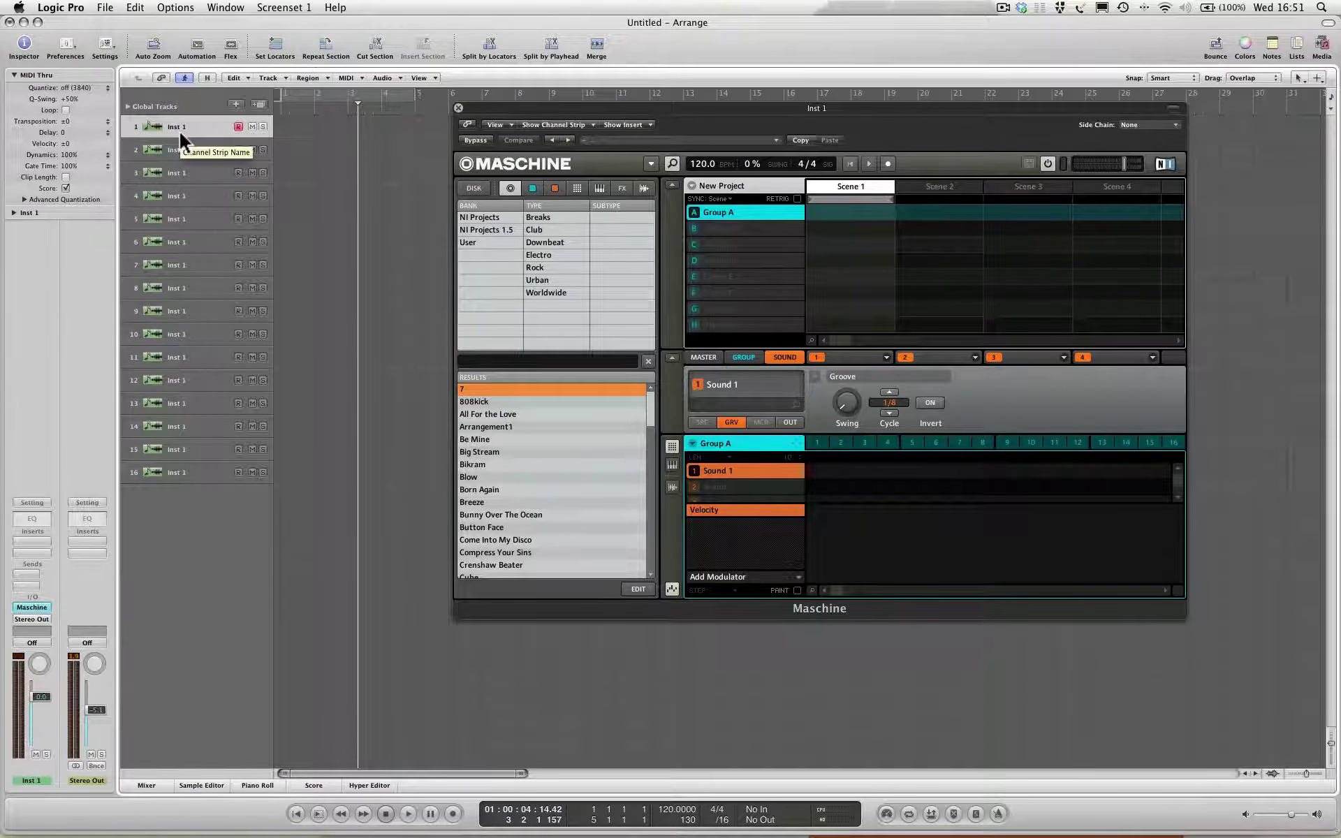
key("Down")
key("Down")
key("Down")
key("Down")
key("Down")
key("Down")
key("Down")
key("Down")
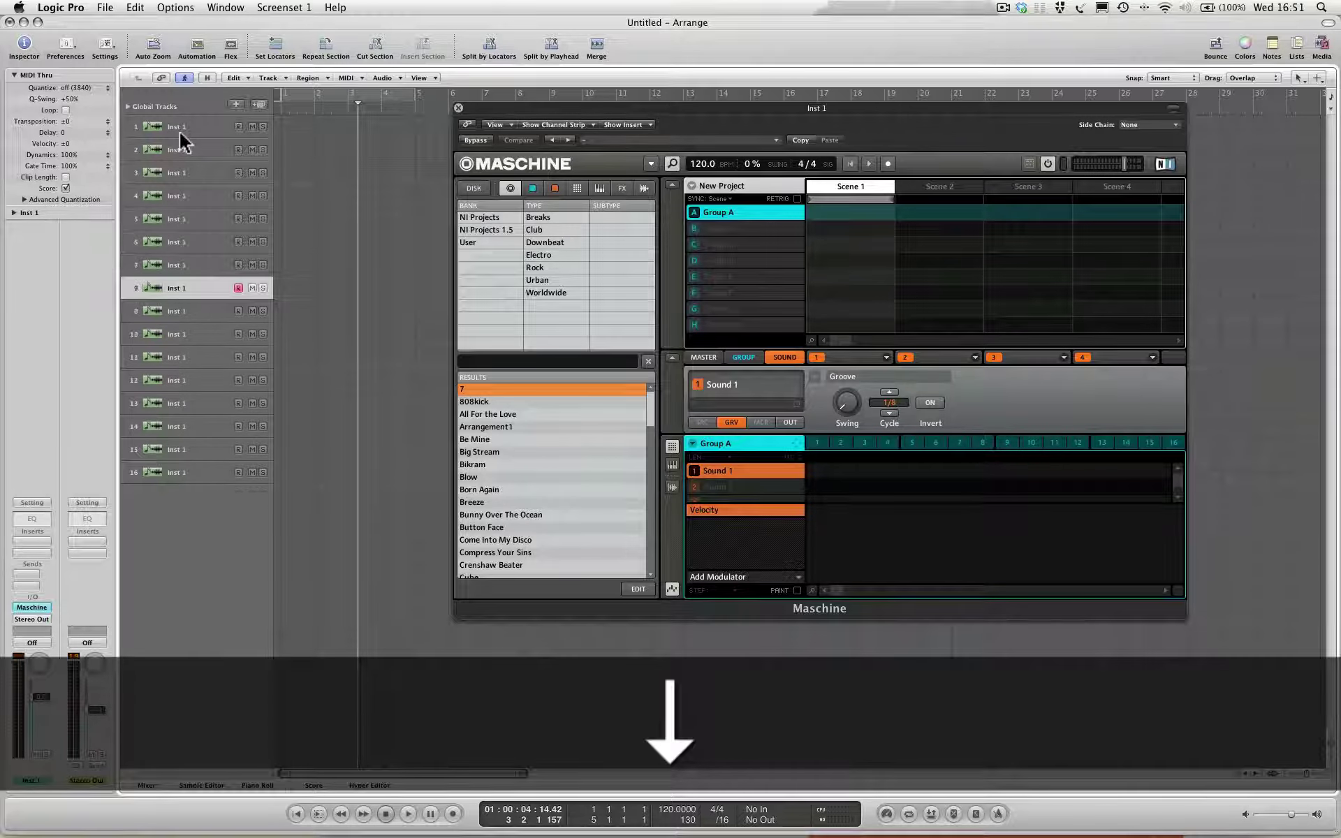
key("Down")
key("Down")
key("Down")
key("Down")
key("Down")
key("Down")
key("Down")
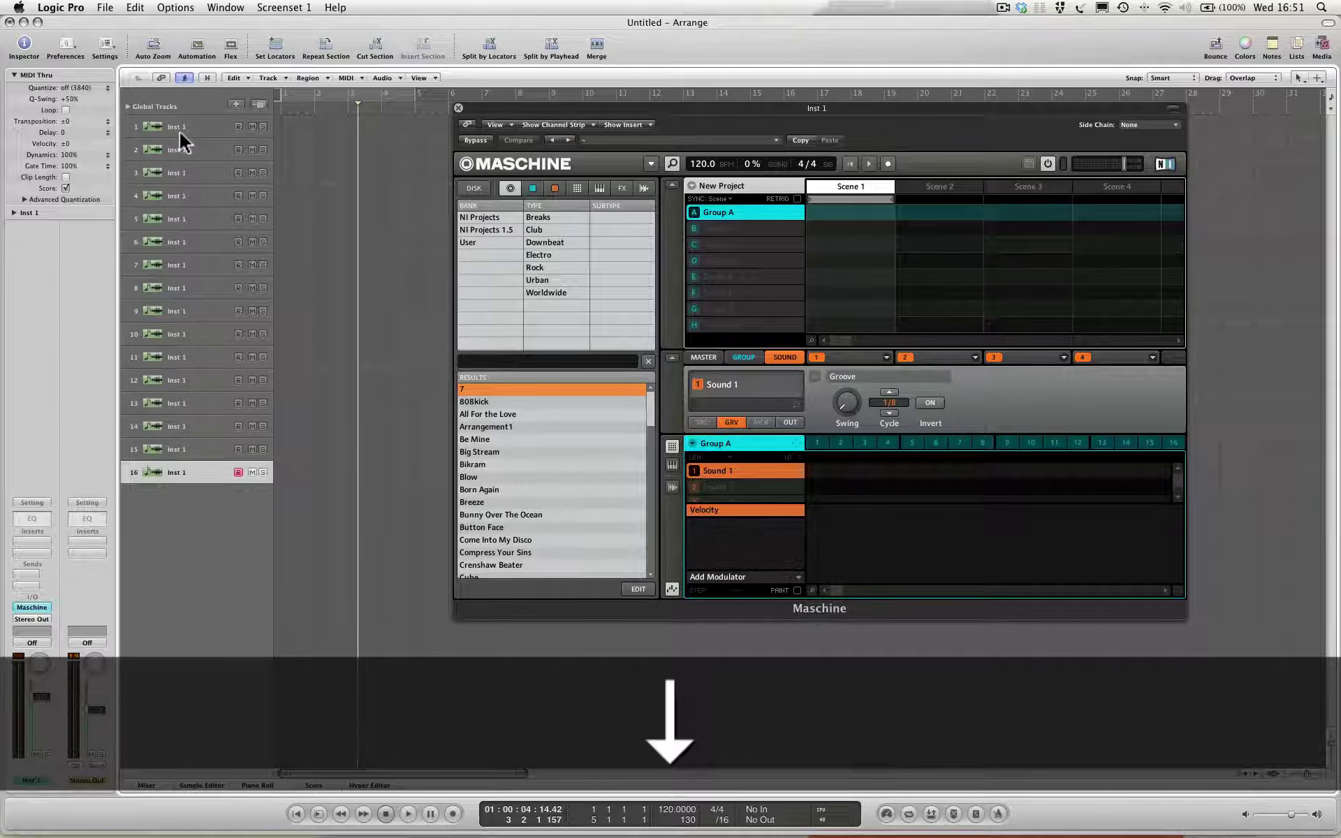
key("Up")
key("Up")
key("Up")
key("Up")
key("Up")
key("Up")
key("Up")
key("Up")
key("Up")
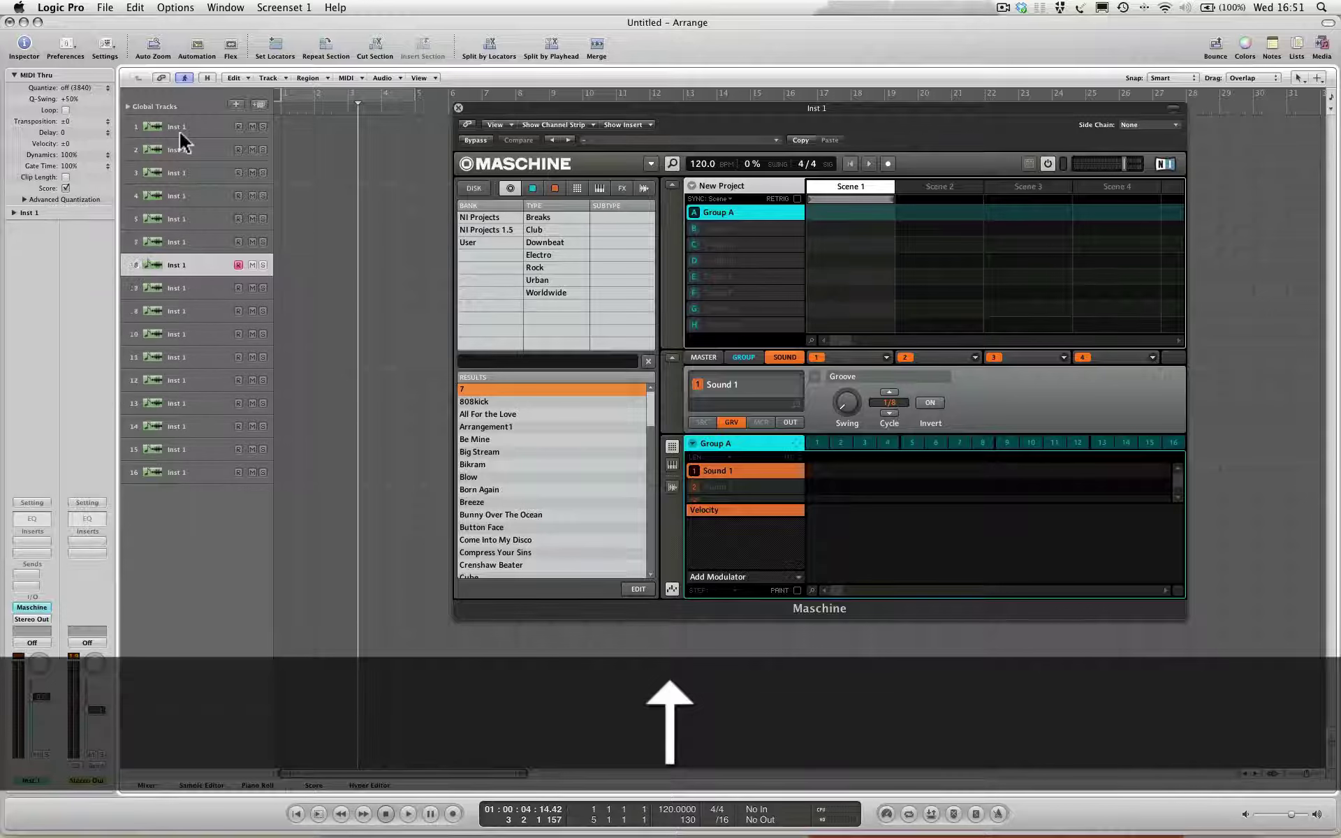
key("Up")
key("Up")
key("Up")
key("Up")
key("Up")
key("Up")
key("Down")
key("Down")
key("Down")
key("Down")
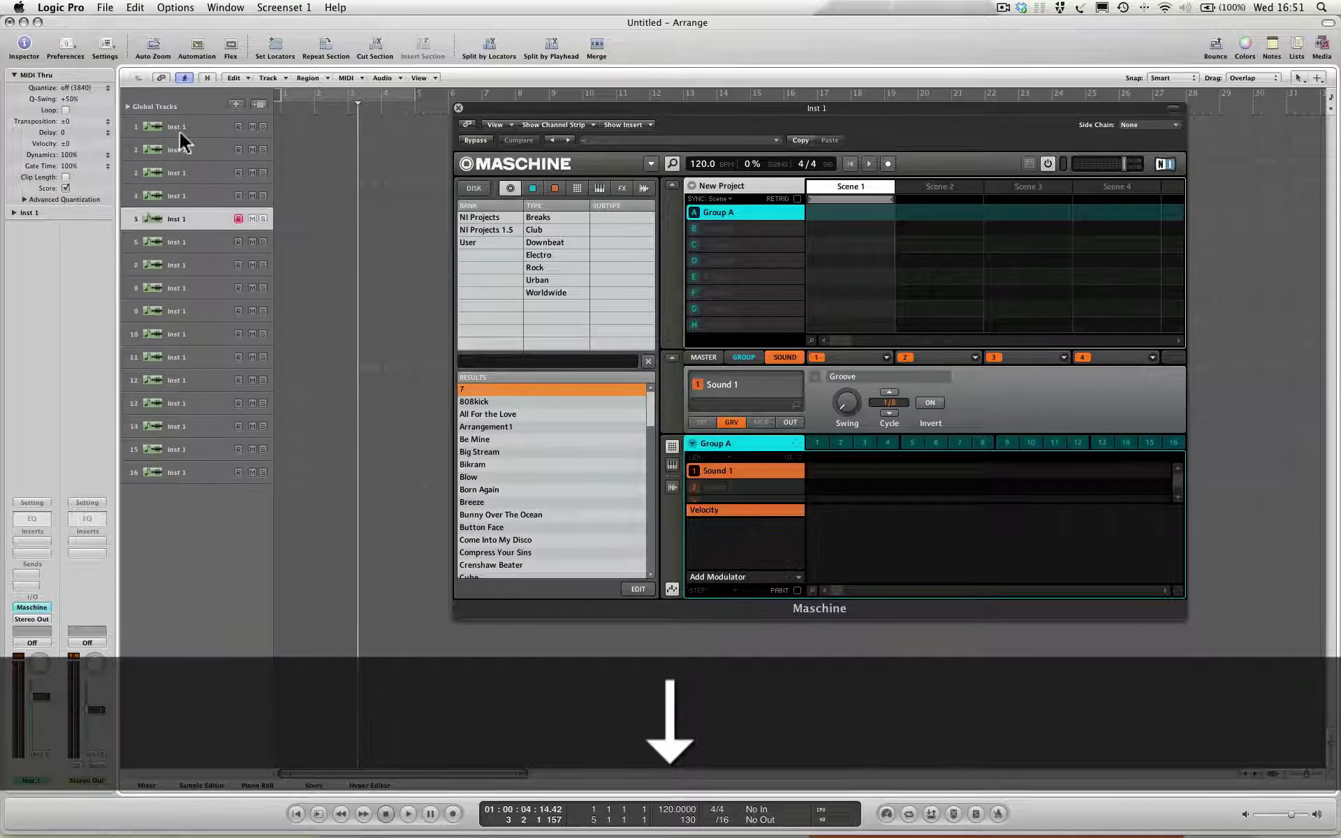
key("Down")
key("Down")
key("Down")
key("Down")
key("Down")
key("Down")
key("Down")
key("Down")
key("Down")
key("Down")
key("Down")
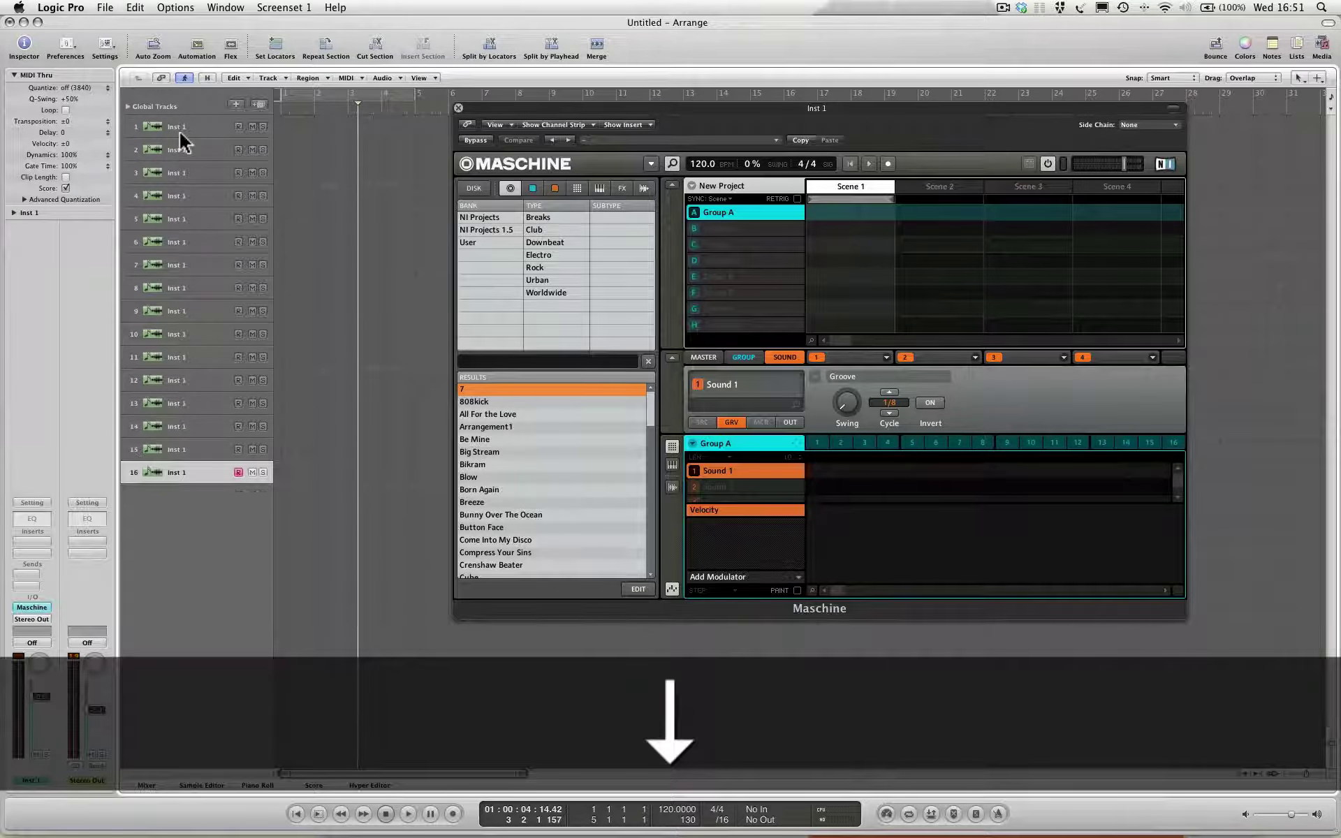
key("Up")
key("Up")
key("Up")
key("Up")
key("Up")
key("Up")
key("Up")
key("Up")
key("Up")
key("Up")
key("Up")
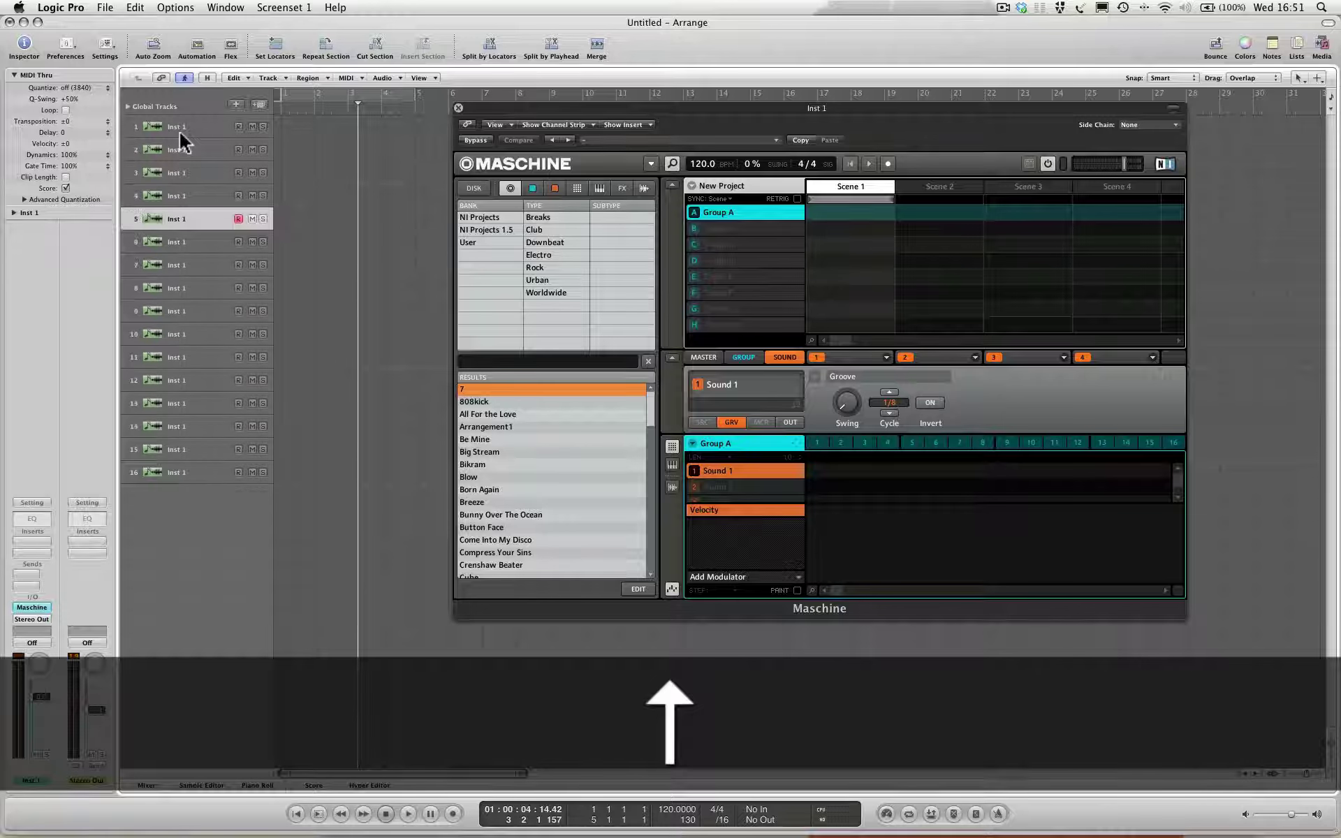
key("Up")
key("Up")
key("Up")
key("Up")
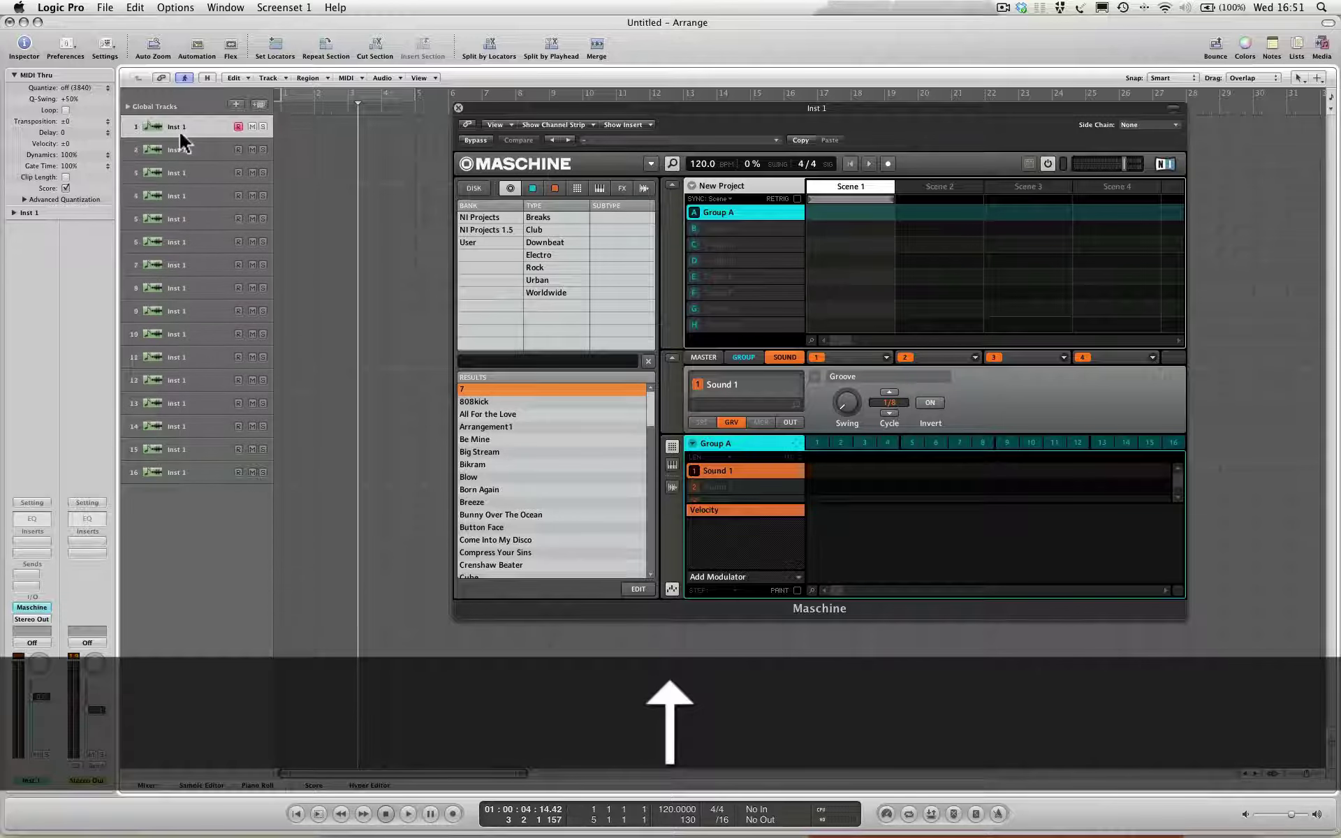
Expand the Inst 1 track parameters and step through the 16 tracks to compare their MIDI channel assignments.
left_click(14, 213)
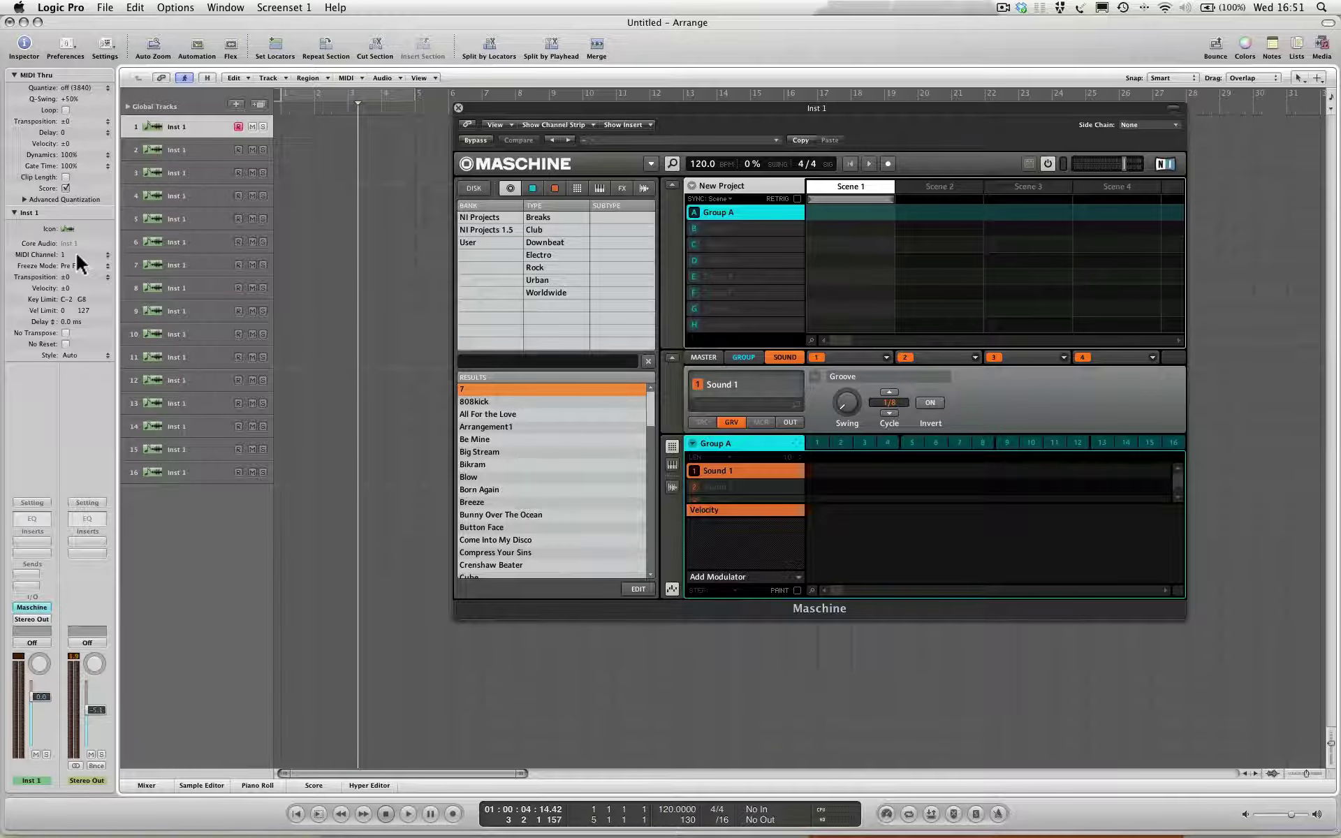
key("Down")
key("Down")
key("Down")
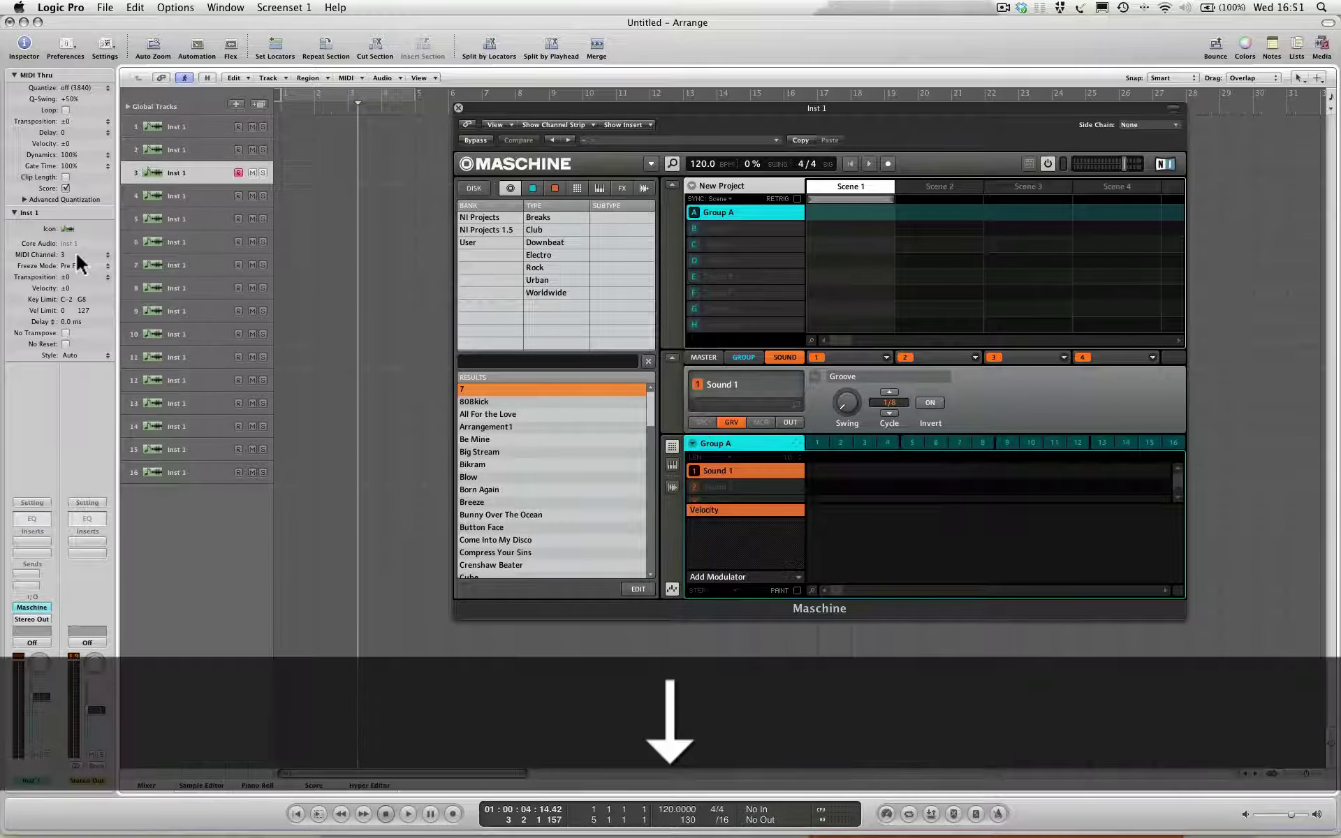
key("Down")
key("Down")
key("Down")
key("Down")
key("Down")
key("Down")
key("Down")
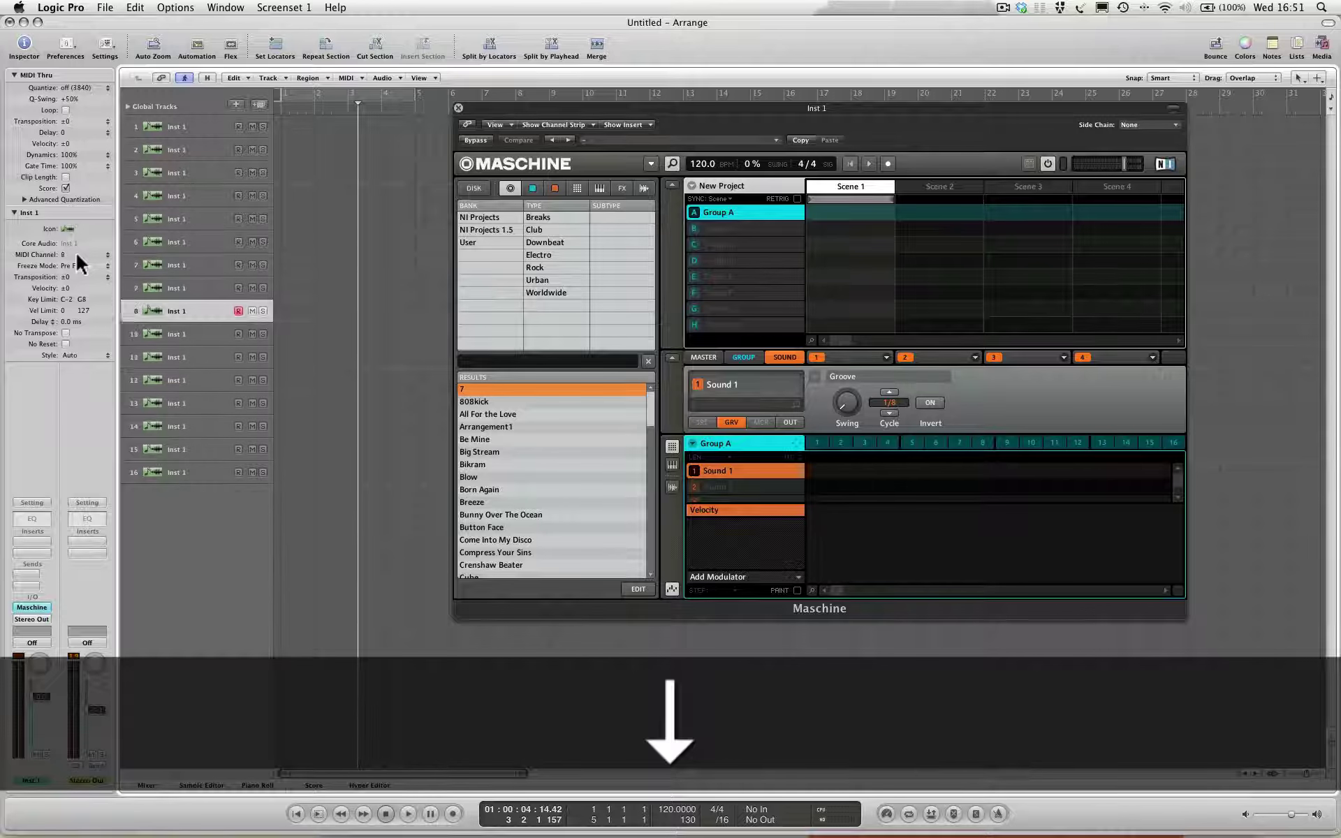
key("Down")
key("Down")
key("Down")
key("Down")
key("Down")
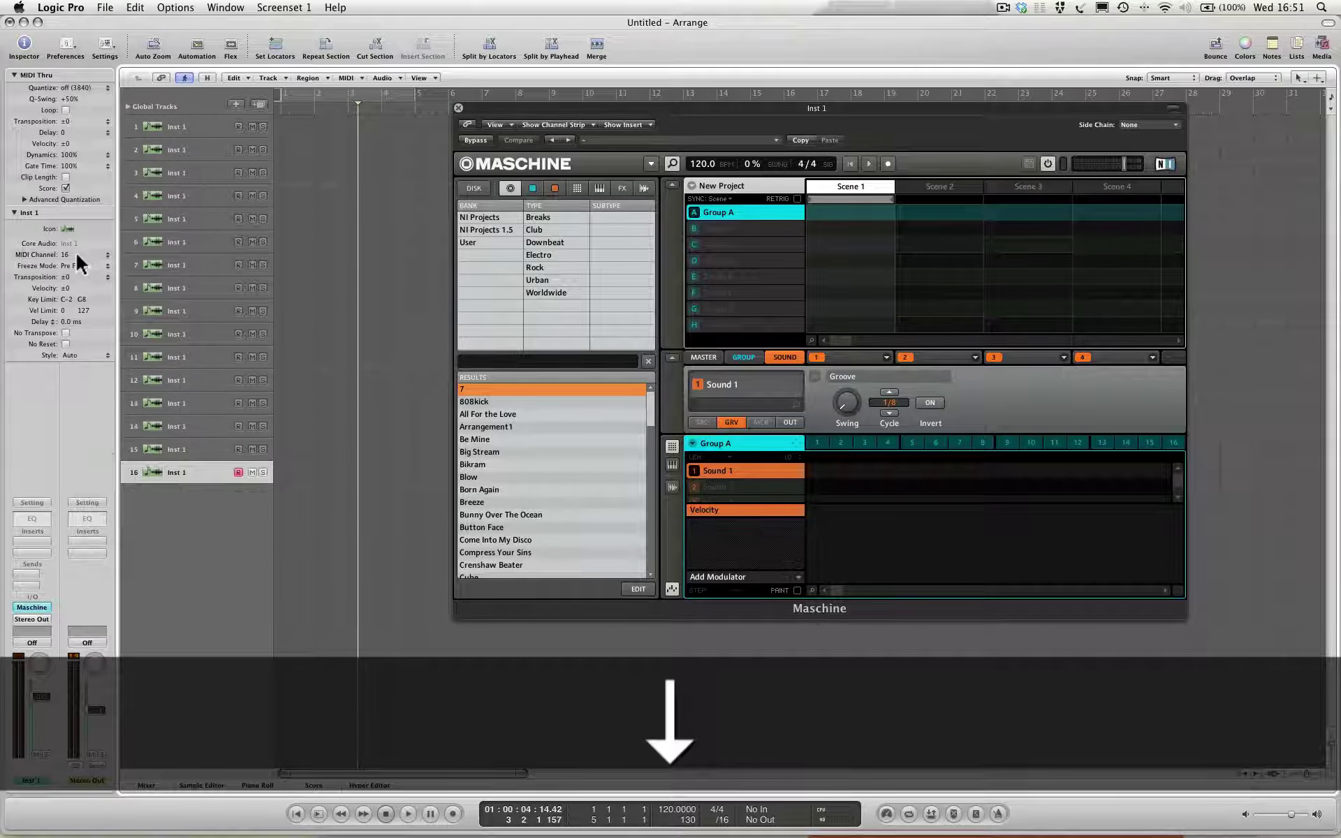
key("Up")
key("Up")
key("Up")
key("Up")
key("Up")
key("Up")
key("Up")
key("Up")
key("Up")
key("Up")
key("Up")
key("Up")
key("Up")
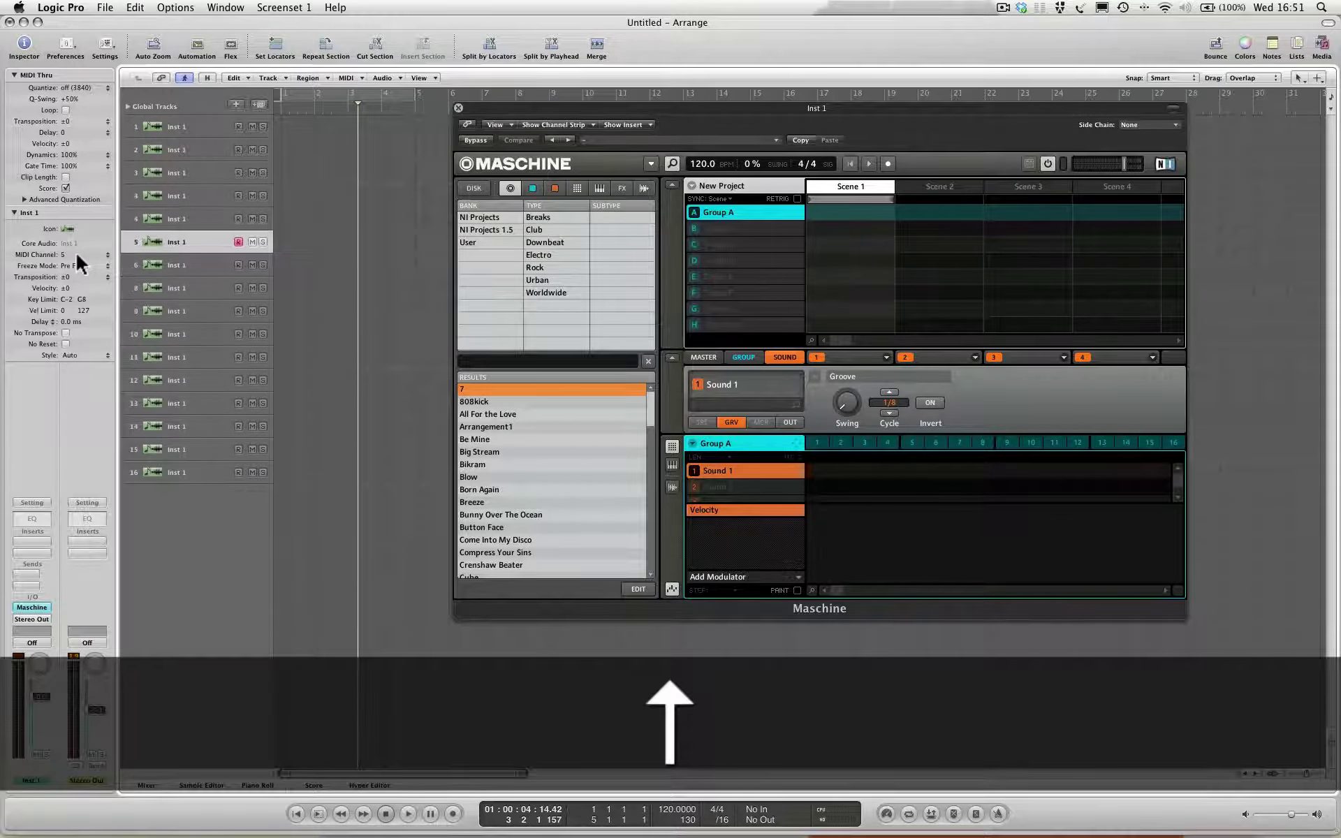
key("Up")
key("Up")
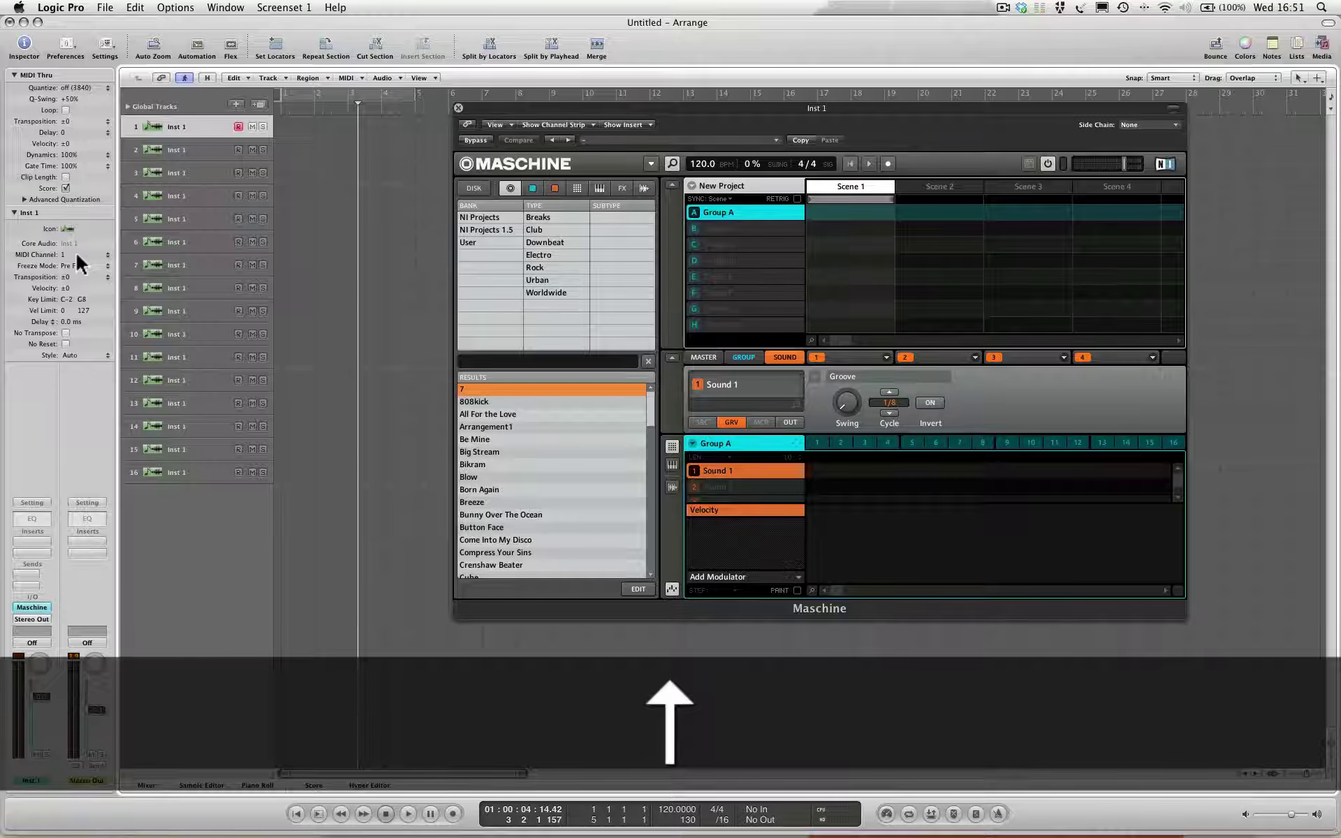
key("Down")
key("Down")
key("Down")
key("Down")
key("Down")
key("Down")
key("Down")
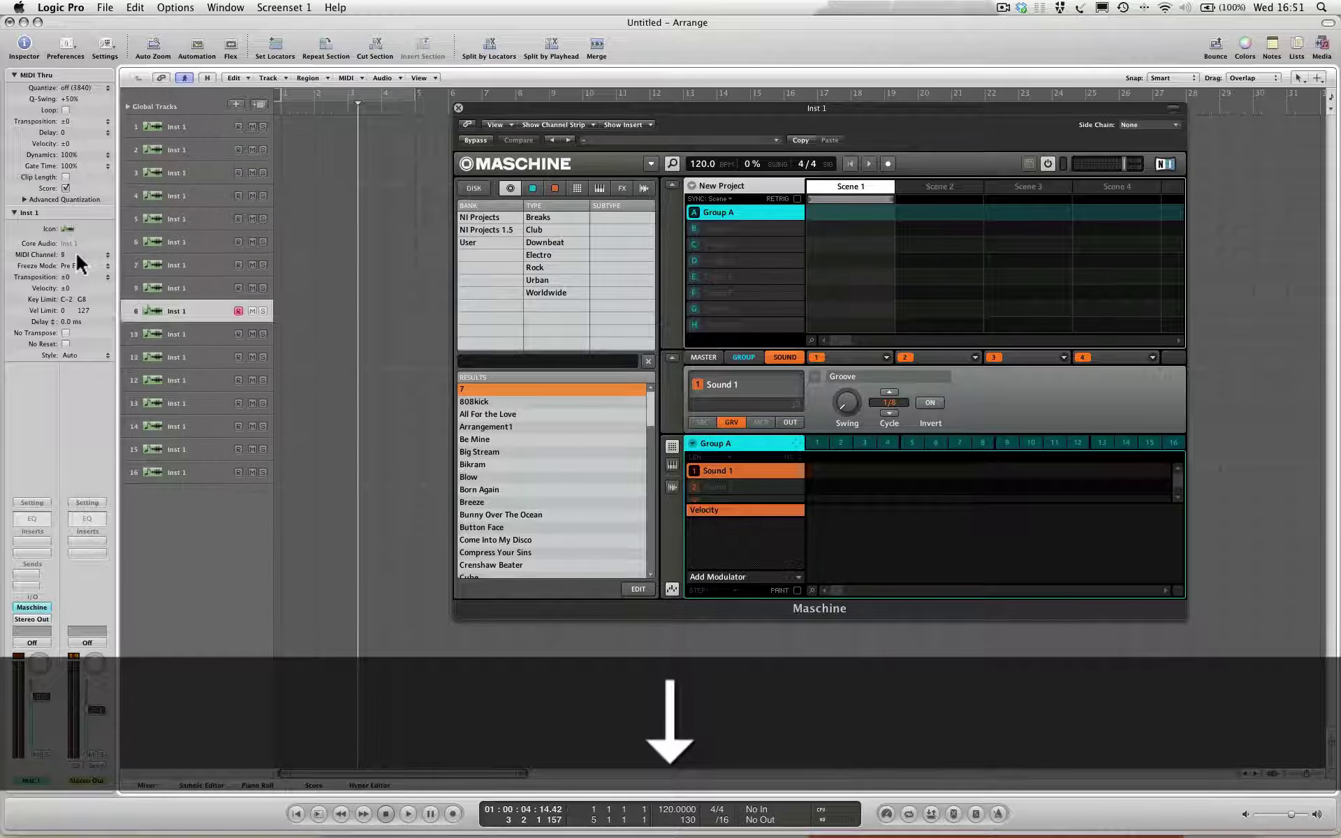
key("Down")
key("Down")
key("Down")
key("Down")
key("Down")
key("Down")
key("Down")
key("Down")
key("Up")
key("Up")
key("Up")
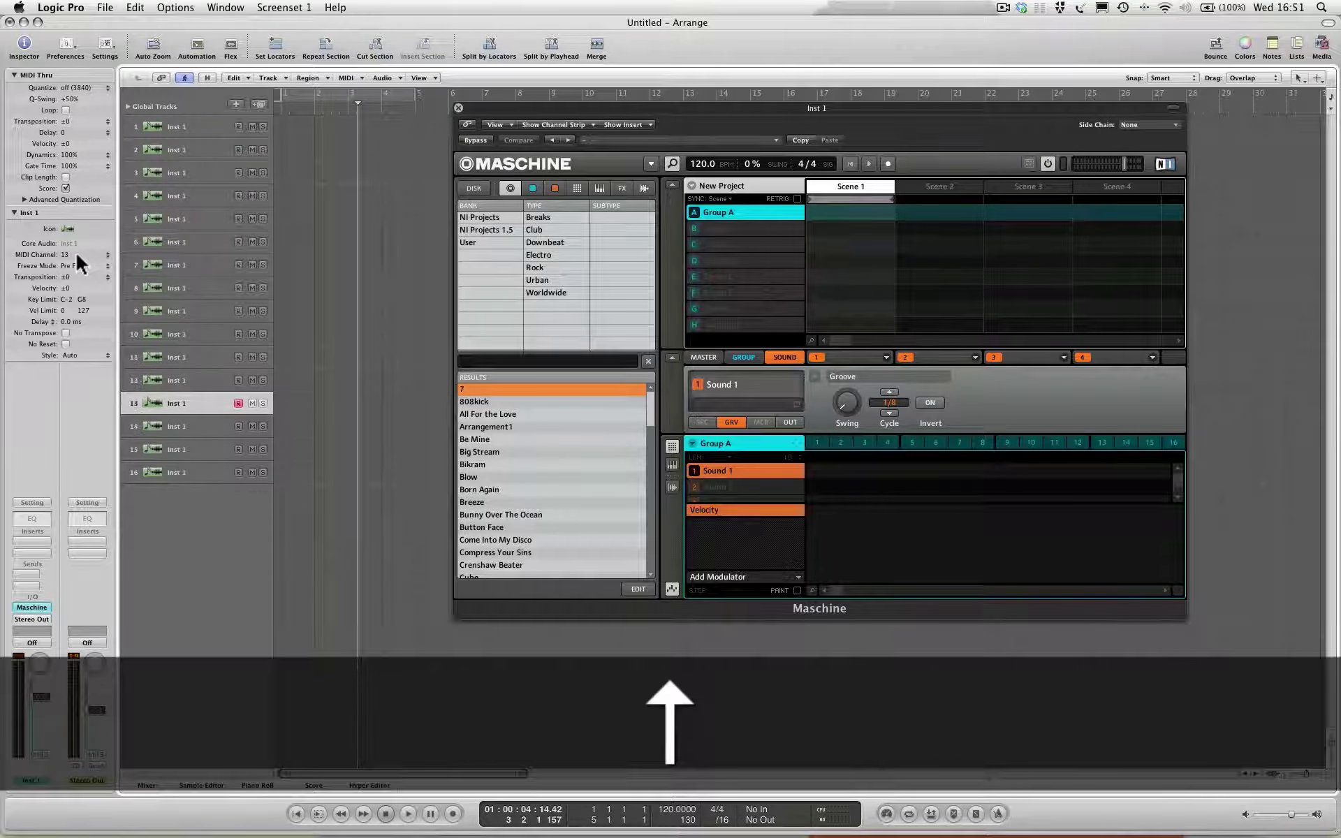
key("Up")
key("Up")
key("Up")
key("Up")
key("Up")
key("Up")
key("Up")
key("Up")
key("Up")
key("Up")
key("Up")
key("Up")
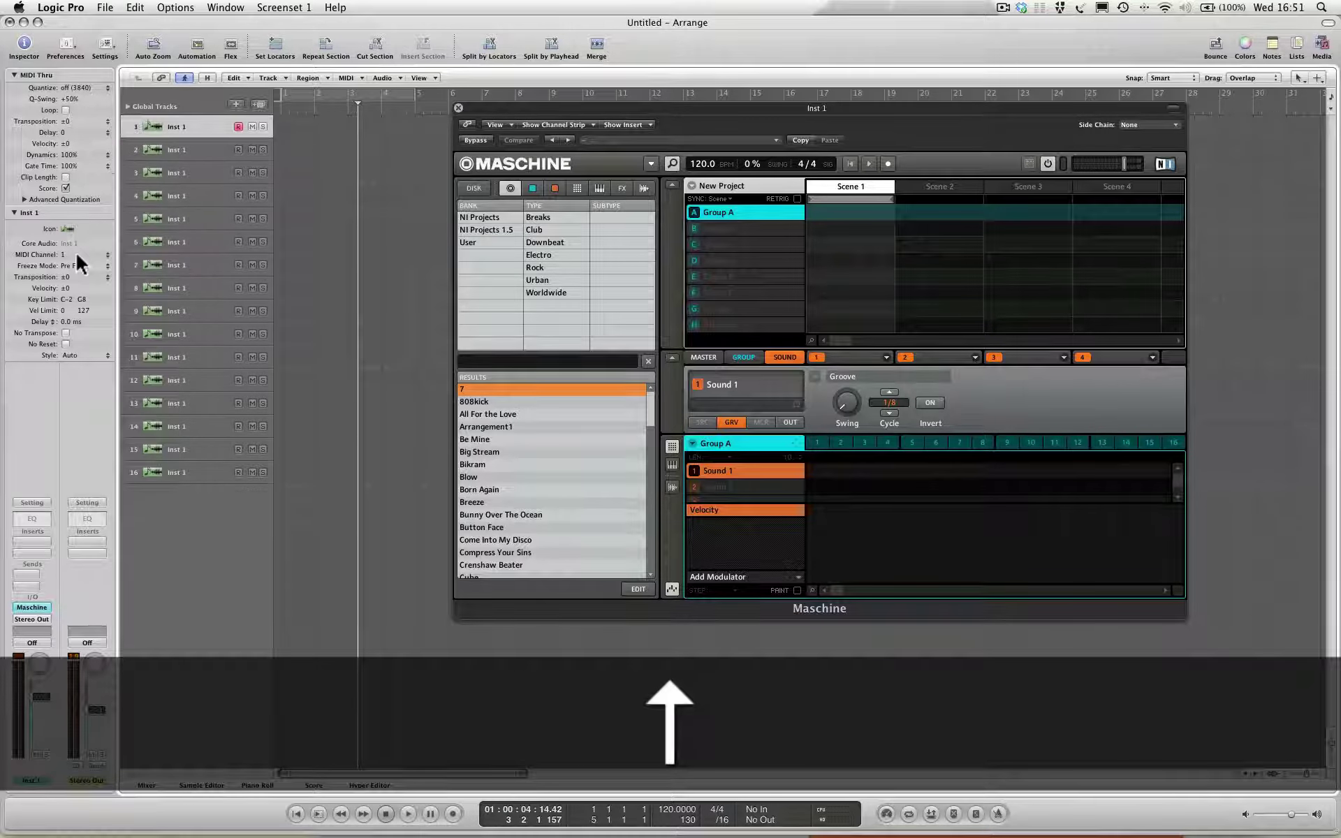
key("Down")
key("Down")
key("Down")
key("Down")
key("Down")
key("Down")
key("Down")
key("Down")
key("Down")
key("Down")
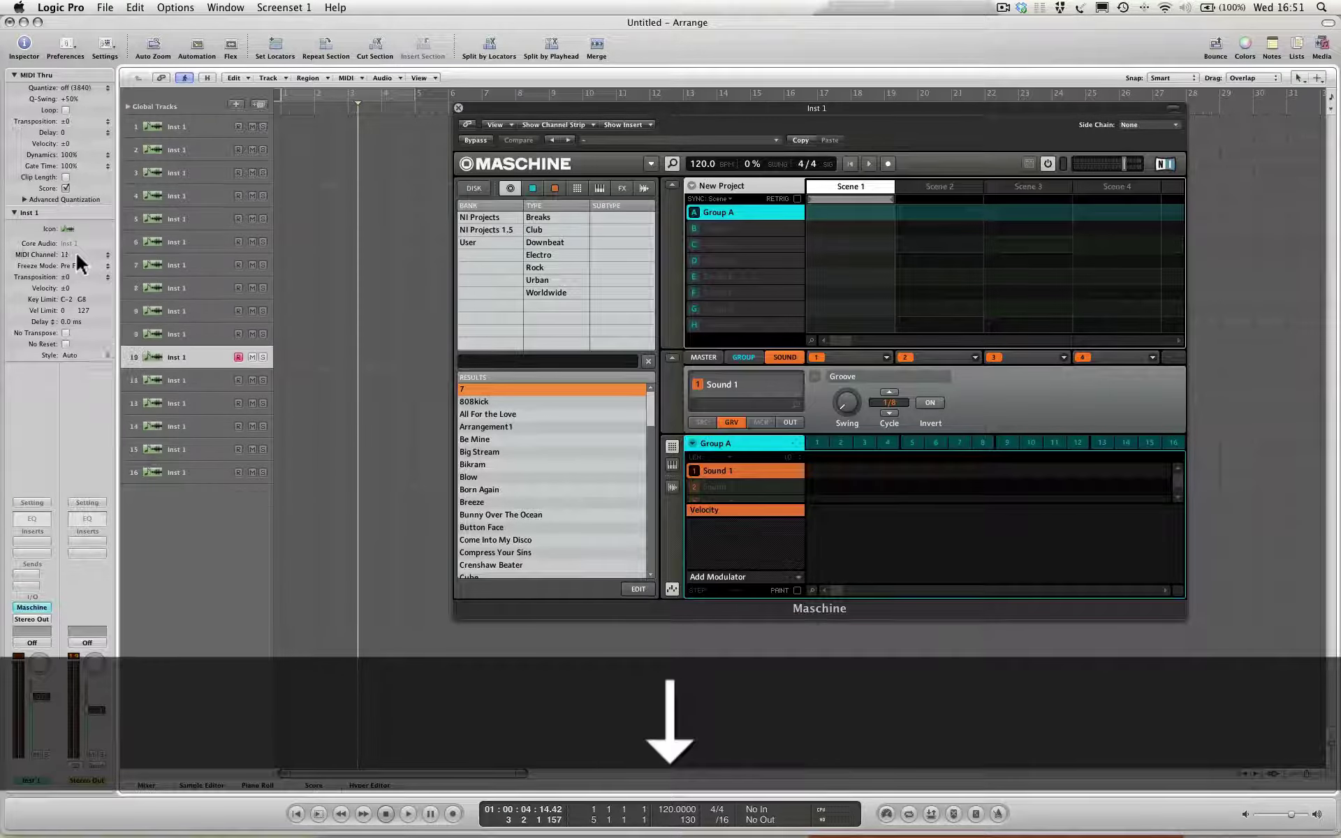
key("Down")
key("Down")
key("Down")
key("Down")
key("Down")
key("Up")
key("Up")
key("Up")
key("Up")
key("Up")
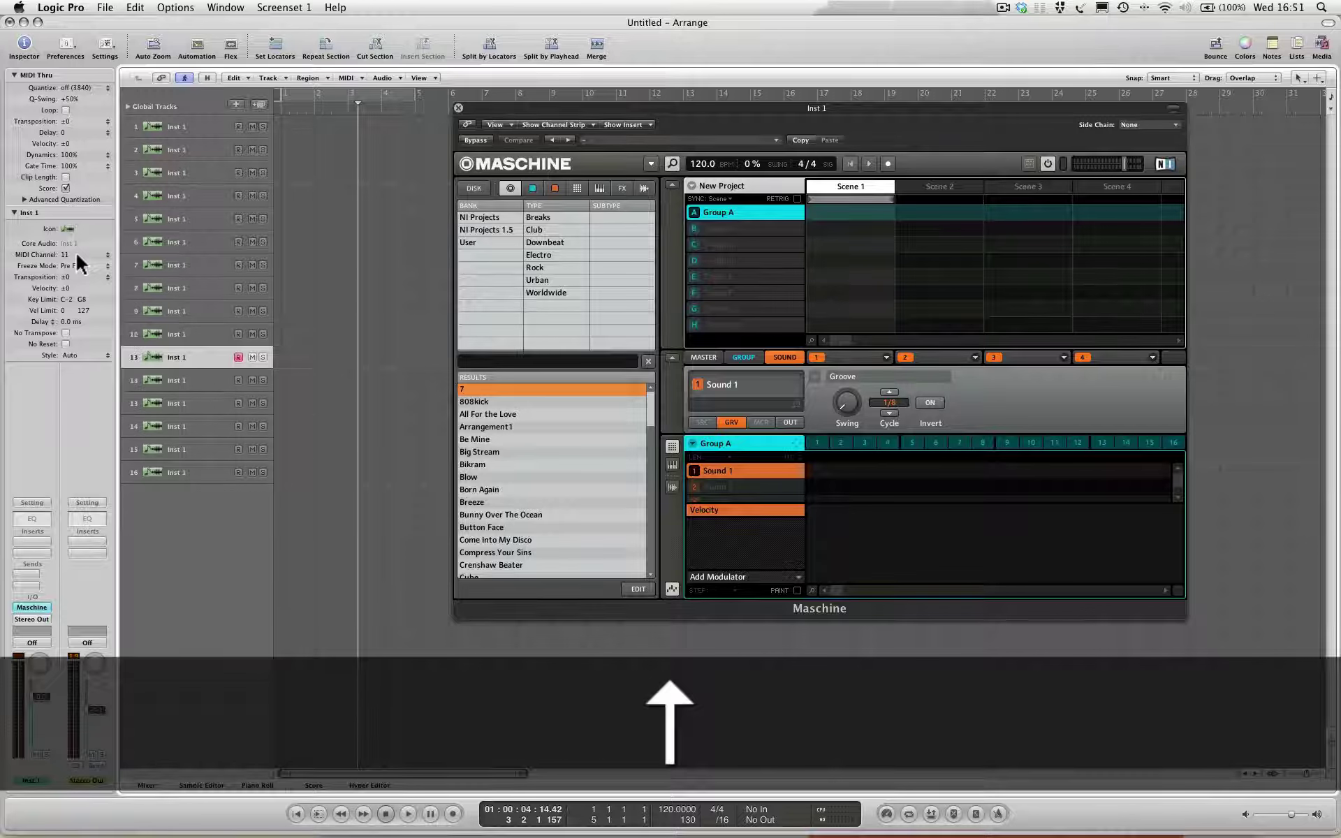
Step back up through the Inst 1 tracks and down again to compare each track's MIDI channel.
key("Up")
key("Up")
key("Up")
key("Up")
key("Up")
key("Up")
key("Up")
key("Up")
key("Up")
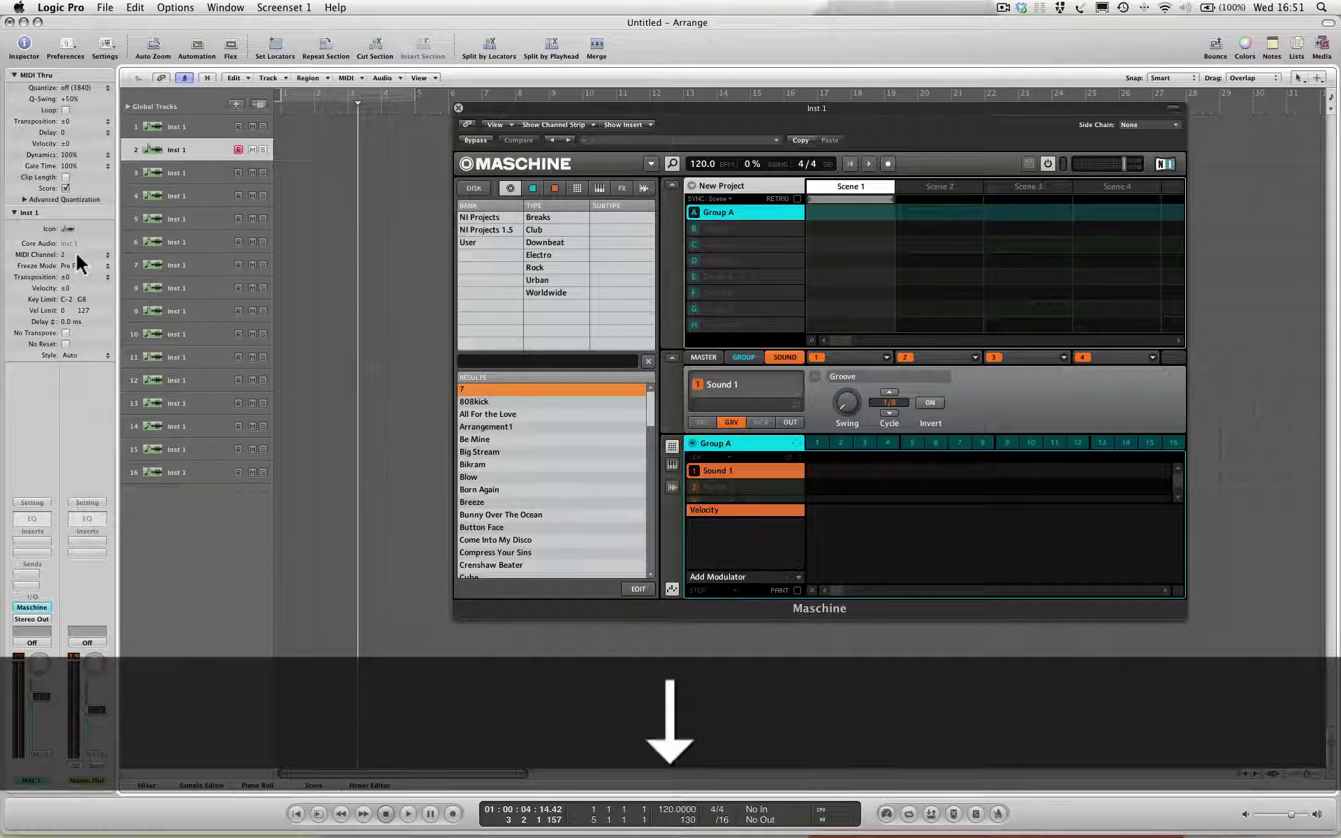
key("Down")
key("Down")
key("Down")
key("Down")
key("Down")
key("Down")
key("Down")
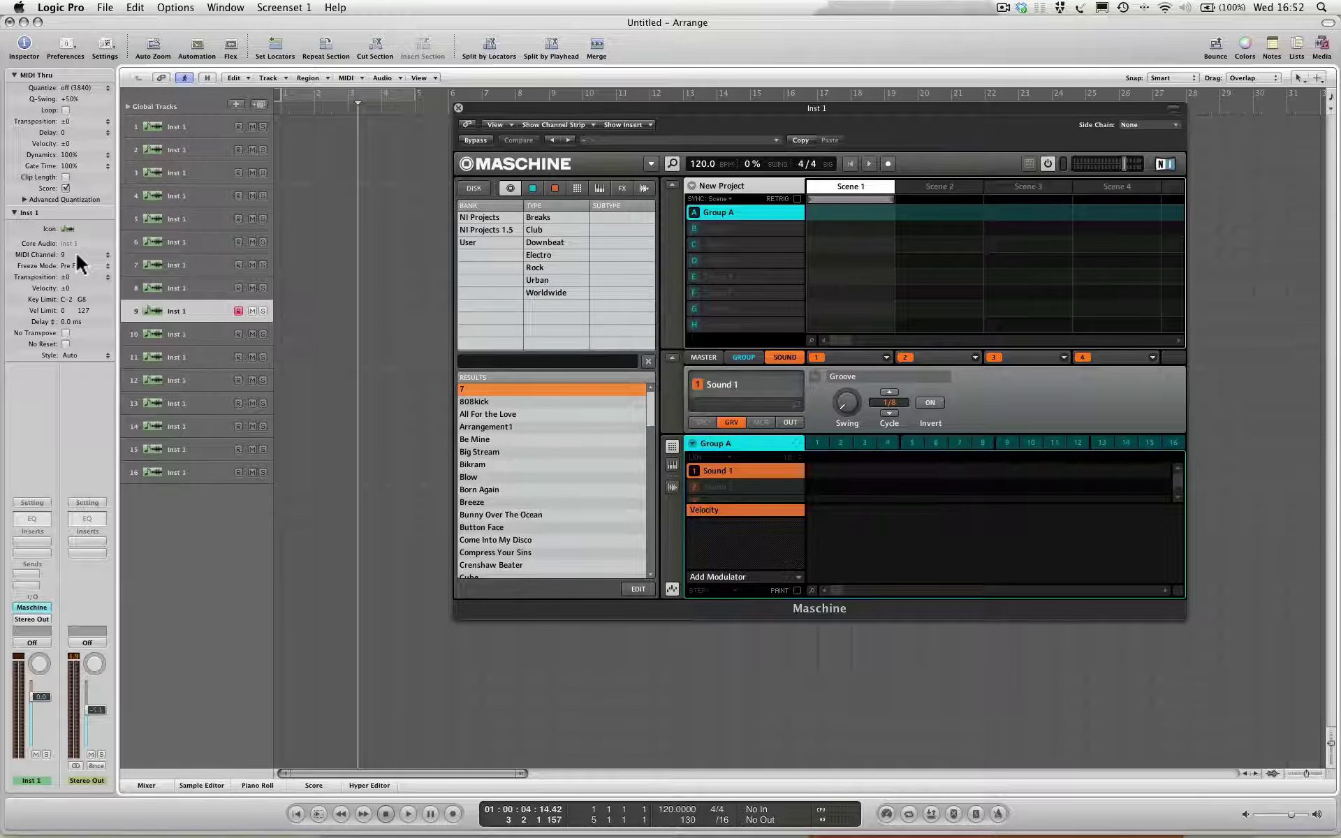
Select the first Inst 1 track and load the user project Arrangement1 into Maschine.
left_click(187, 127)
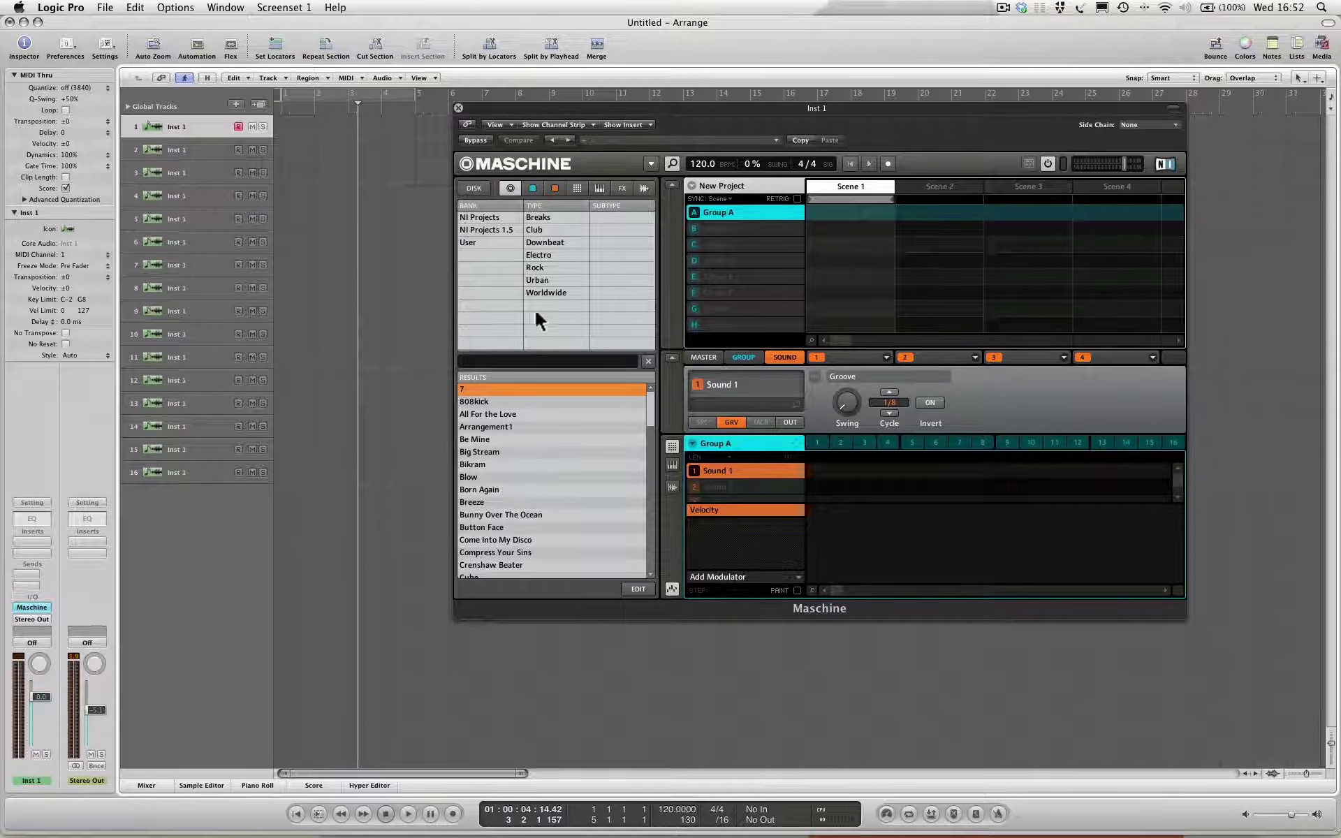
left_click(477, 238)
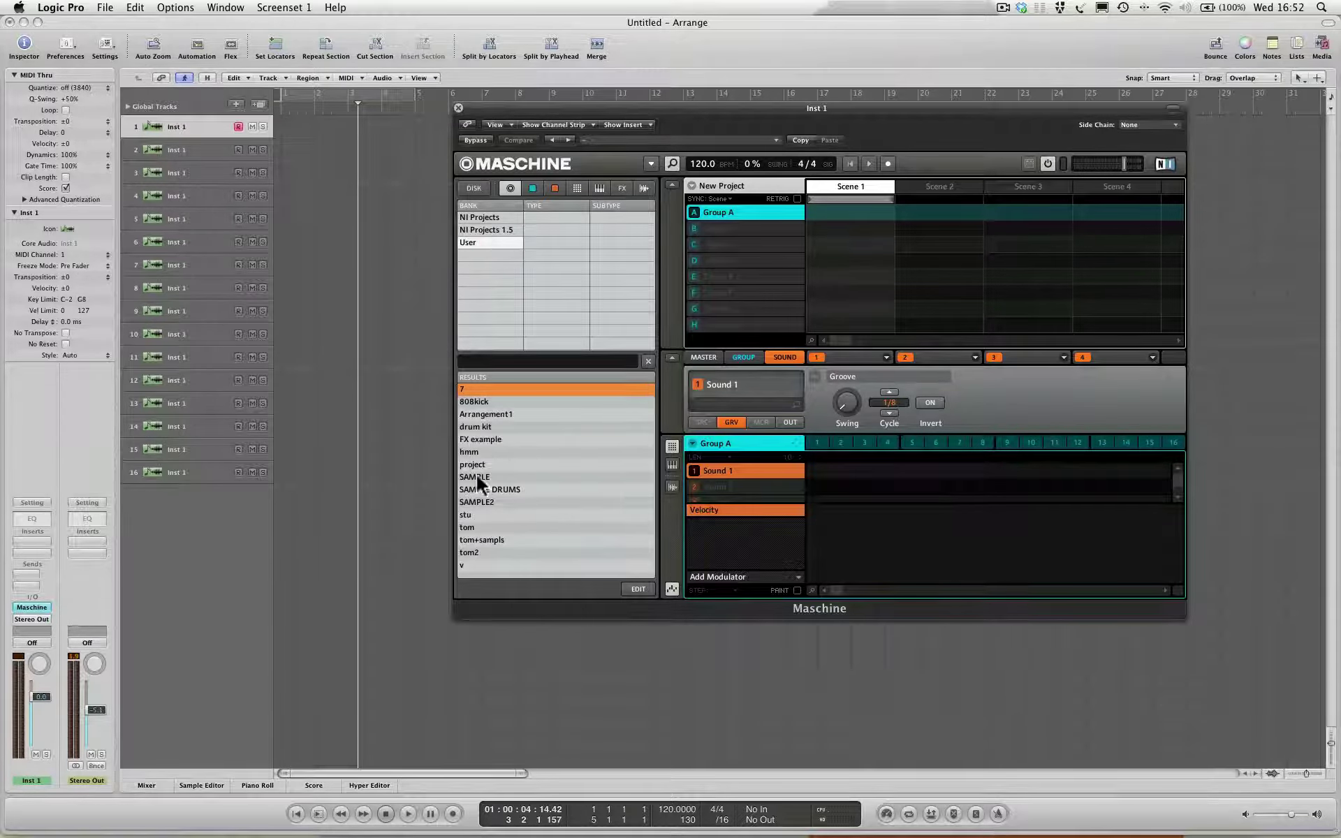
double_click(484, 414)
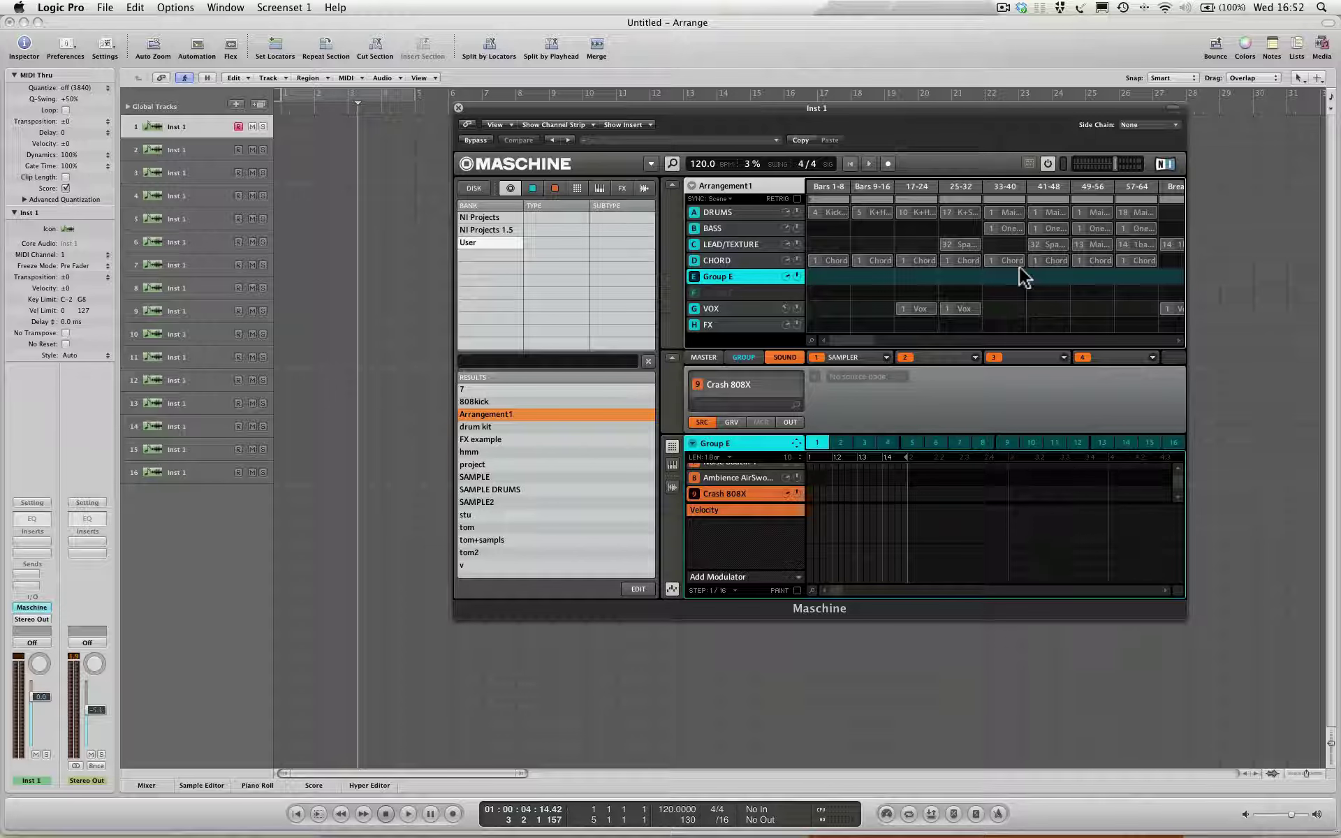
Set Maschine's Pattern Drag Mode to MIDI.
left_click(693, 446)
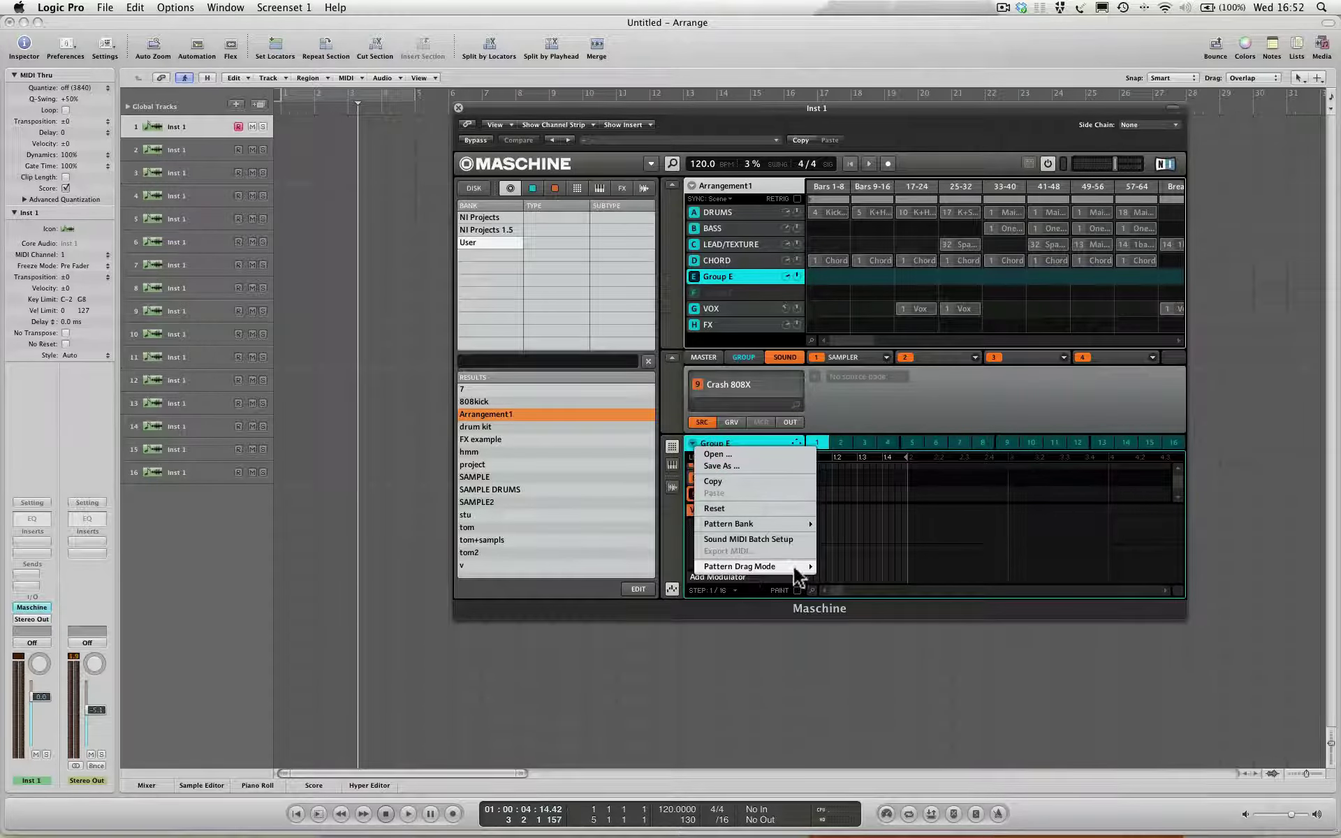
left_click(753, 565)
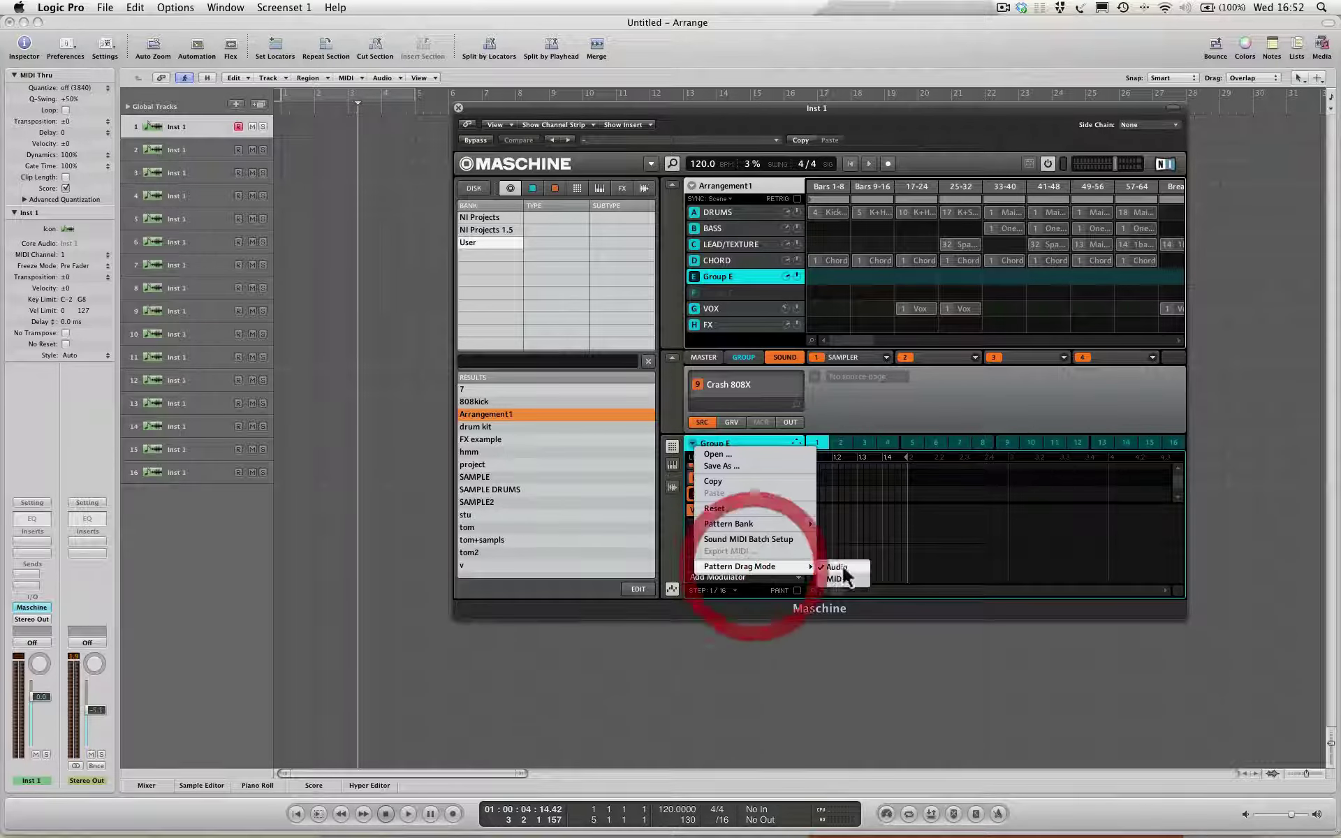
left_click(837, 578)
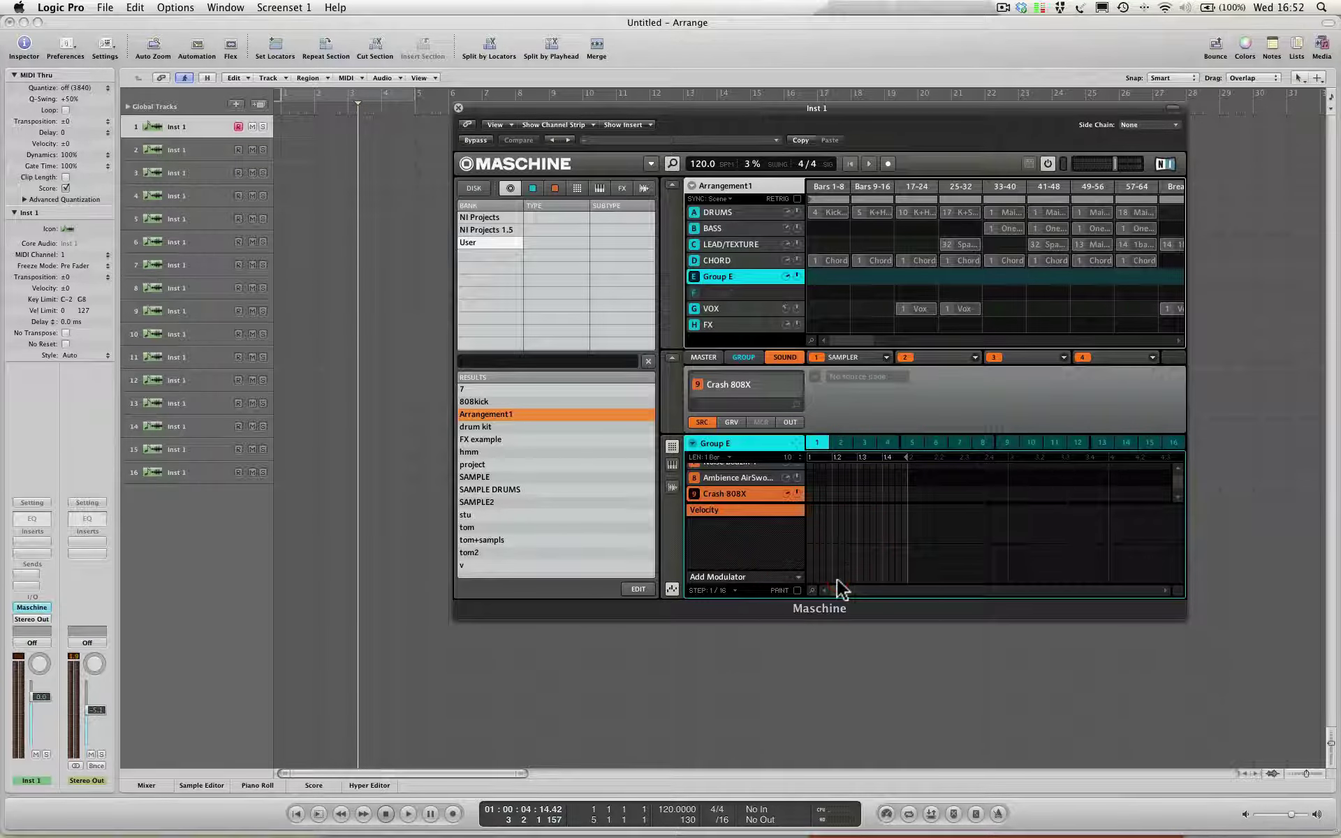
Select the DRUMS group and loop the scene named 2 that uses DRUMS pattern 8.
left_click(729, 212)
scroll(846, 218, "right", 5)
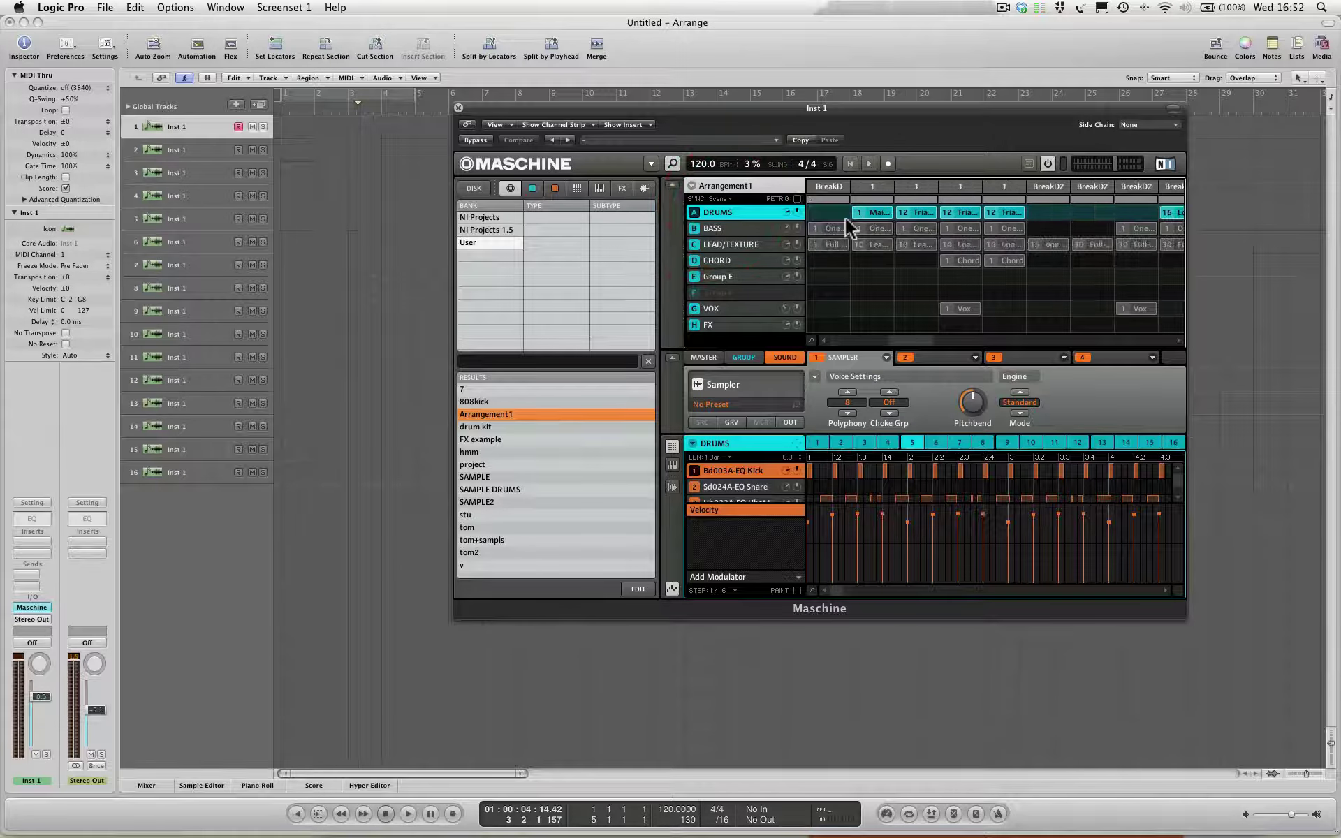
scroll(845, 217, "right", 1)
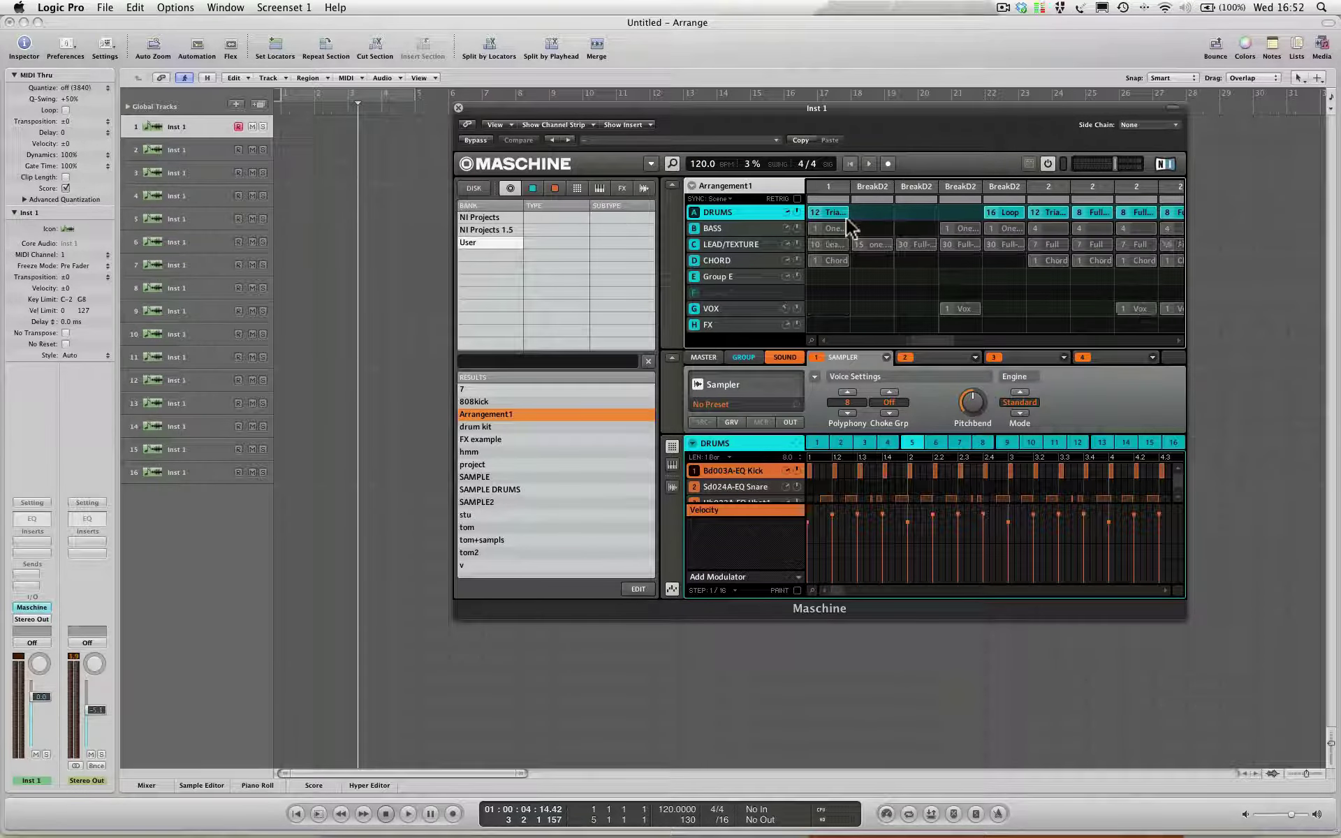
left_click(1048, 199)
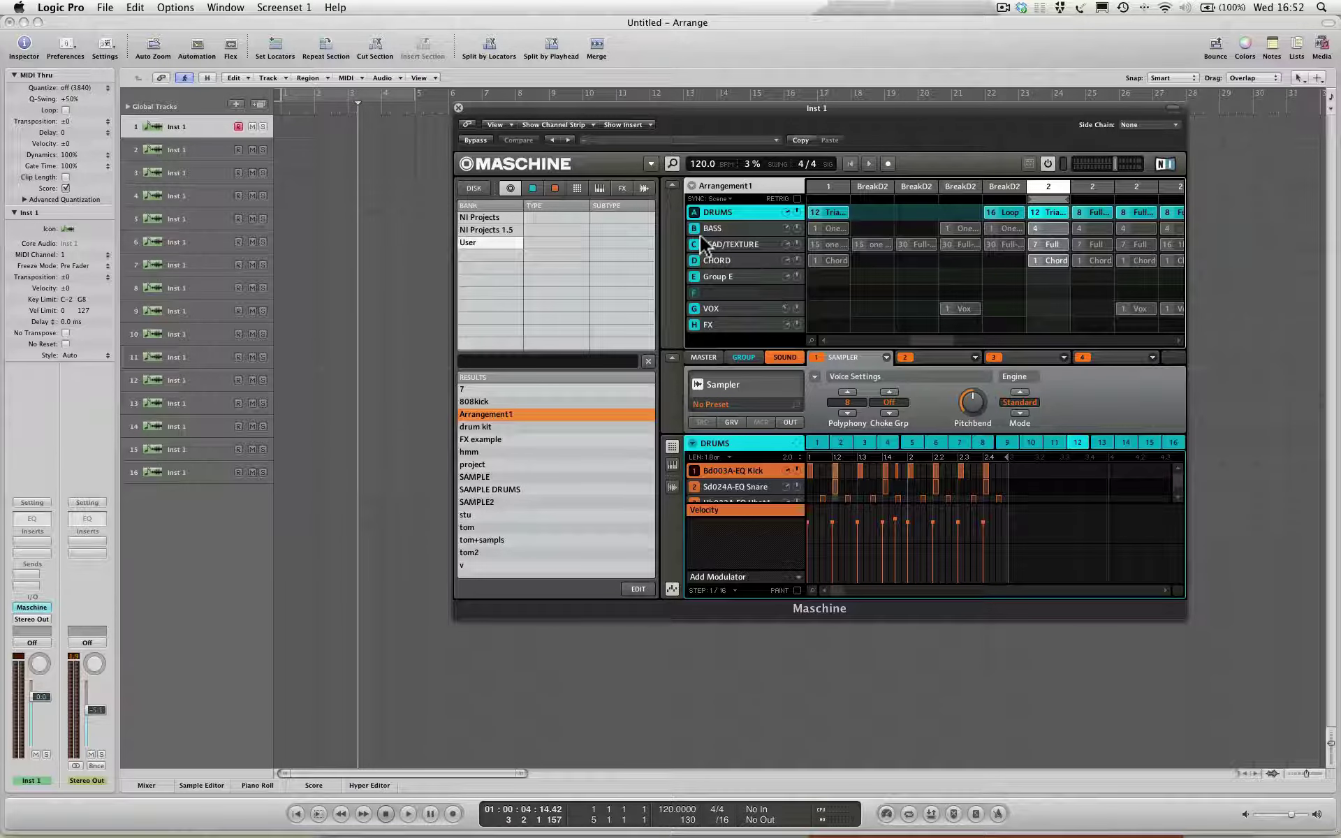
left_click(1092, 198)
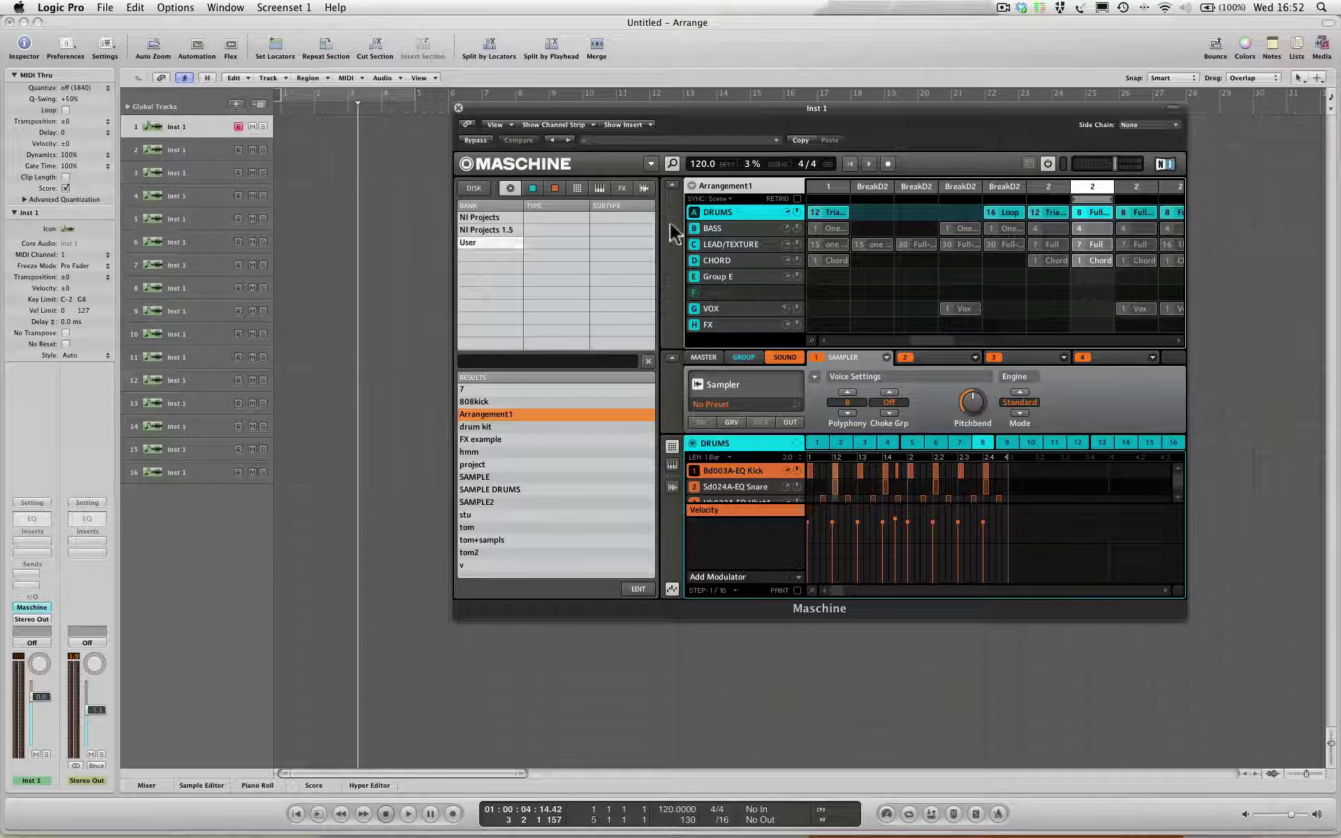
Mute every group except DRUMS for playback and move the Maschine window down clear of the first track.
left_click_drag(694, 230, 694, 291)
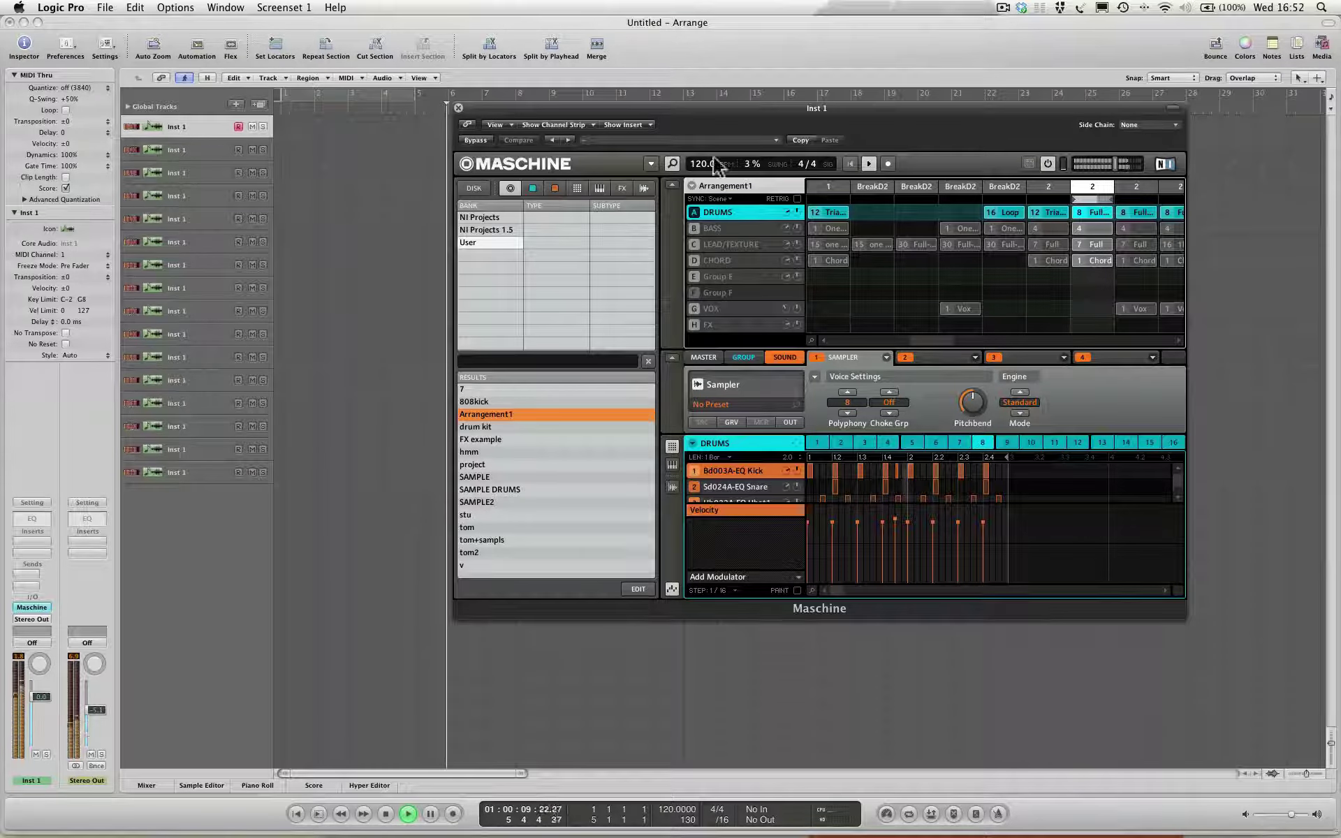
left_click_drag(652, 107, 623, 185)
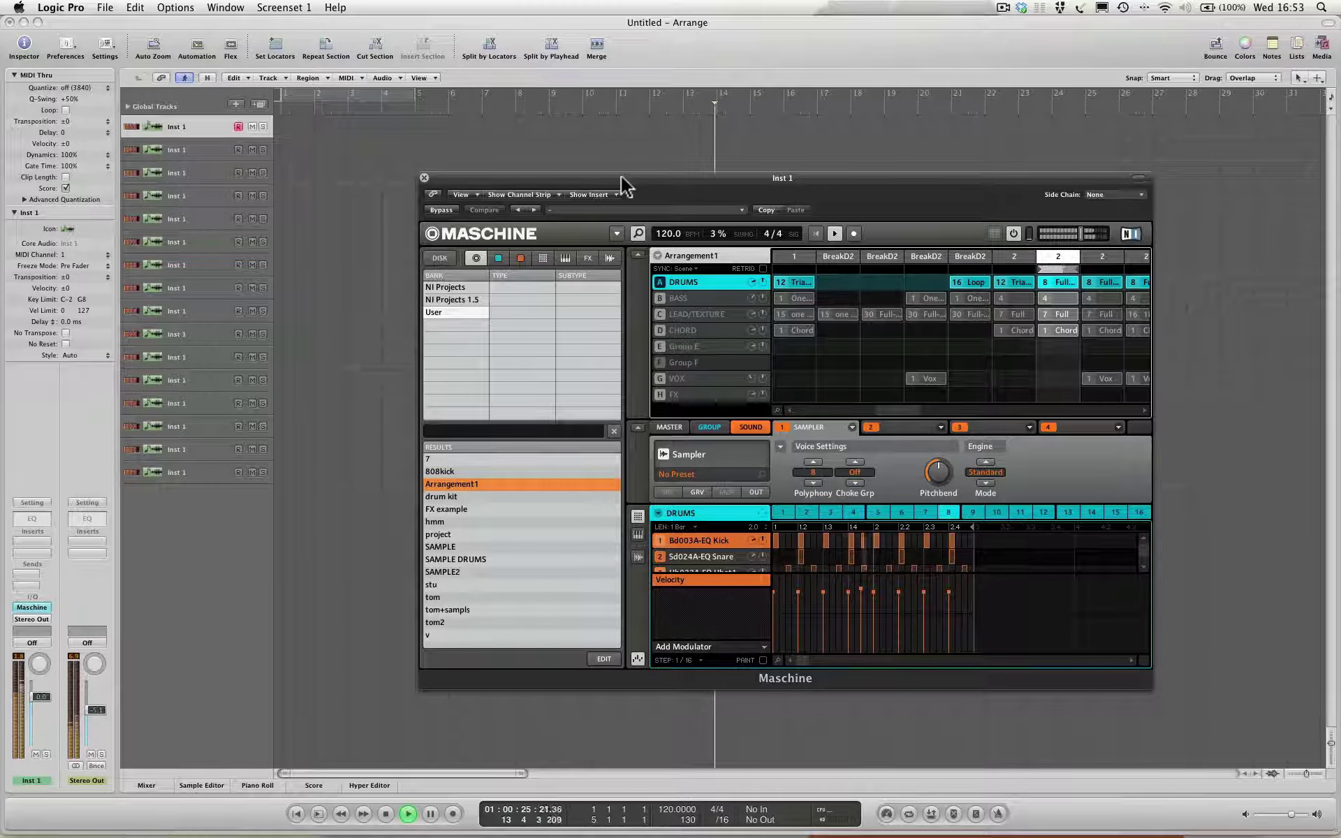
key("Return")
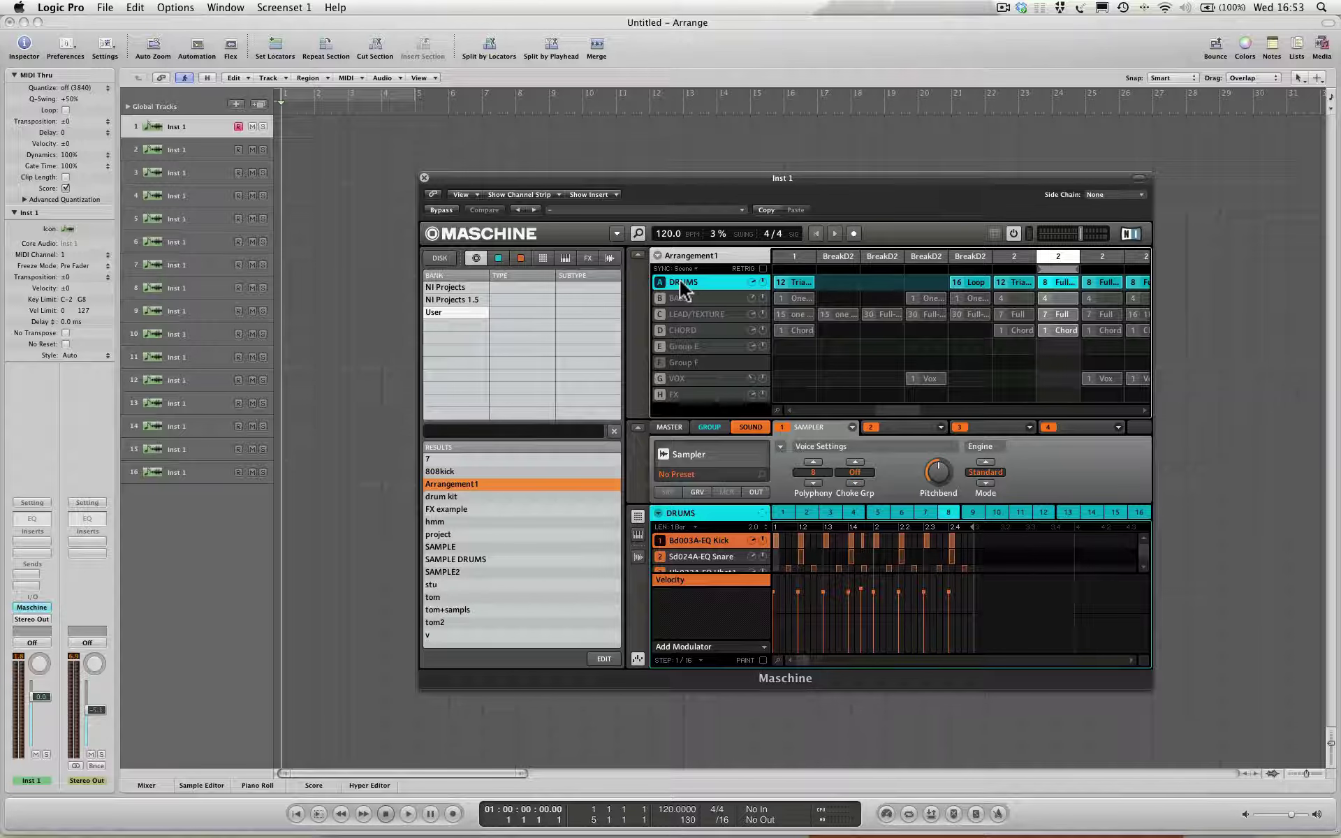
Look through the arrangement's scenes and the BASS and DRUMS patterns, ending on DRUMS pattern 8.
scroll(1040, 278, "right", 10)
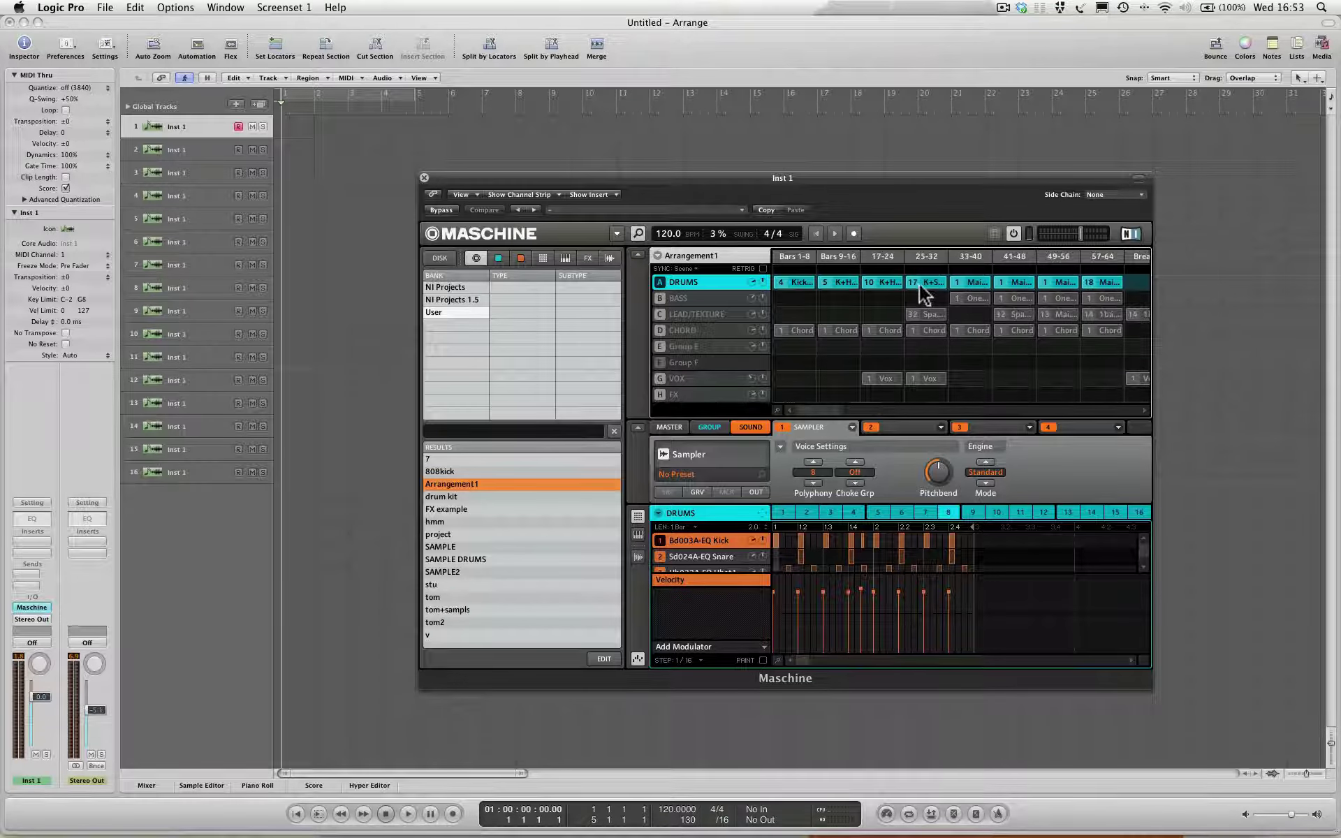
scroll(915, 282, "left", 5)
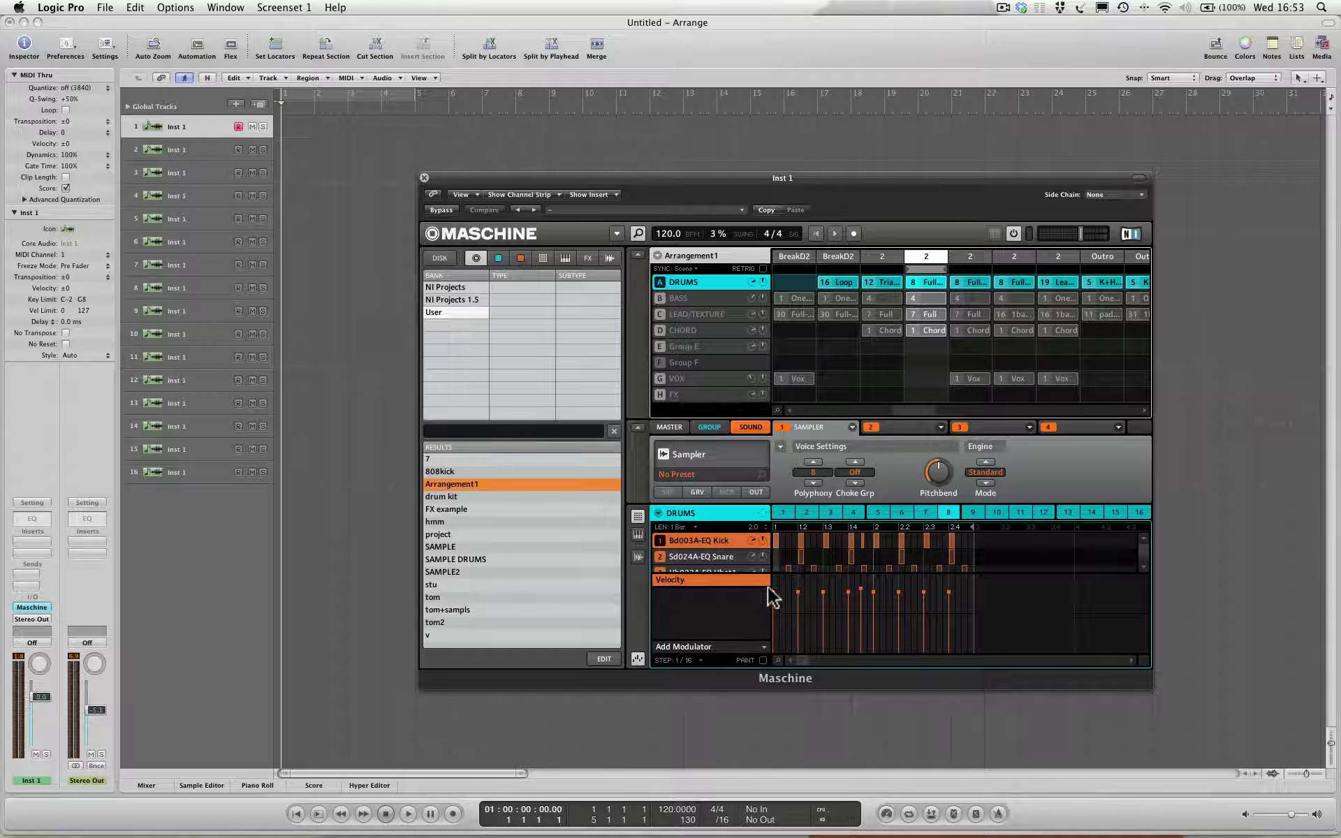
left_click(924, 298)
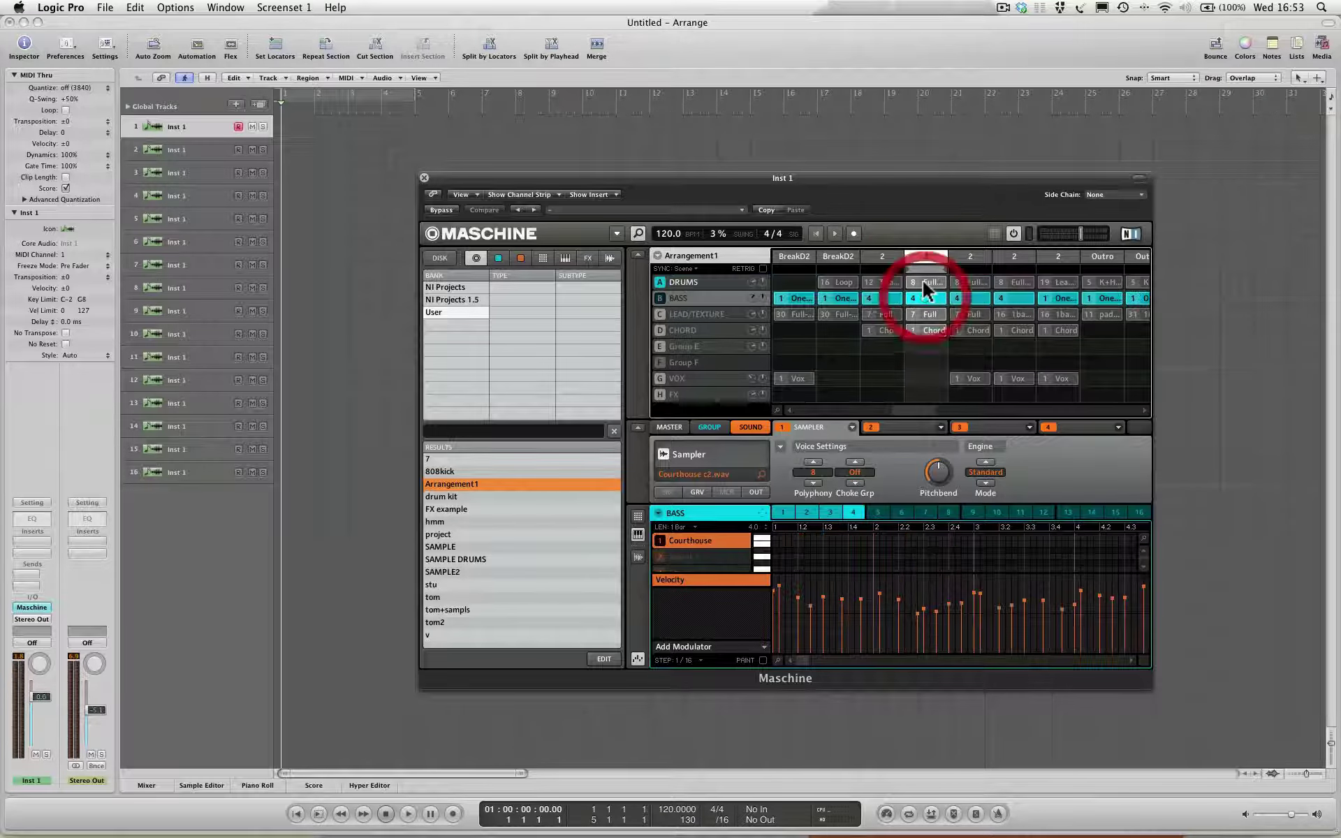
left_click(677, 285)
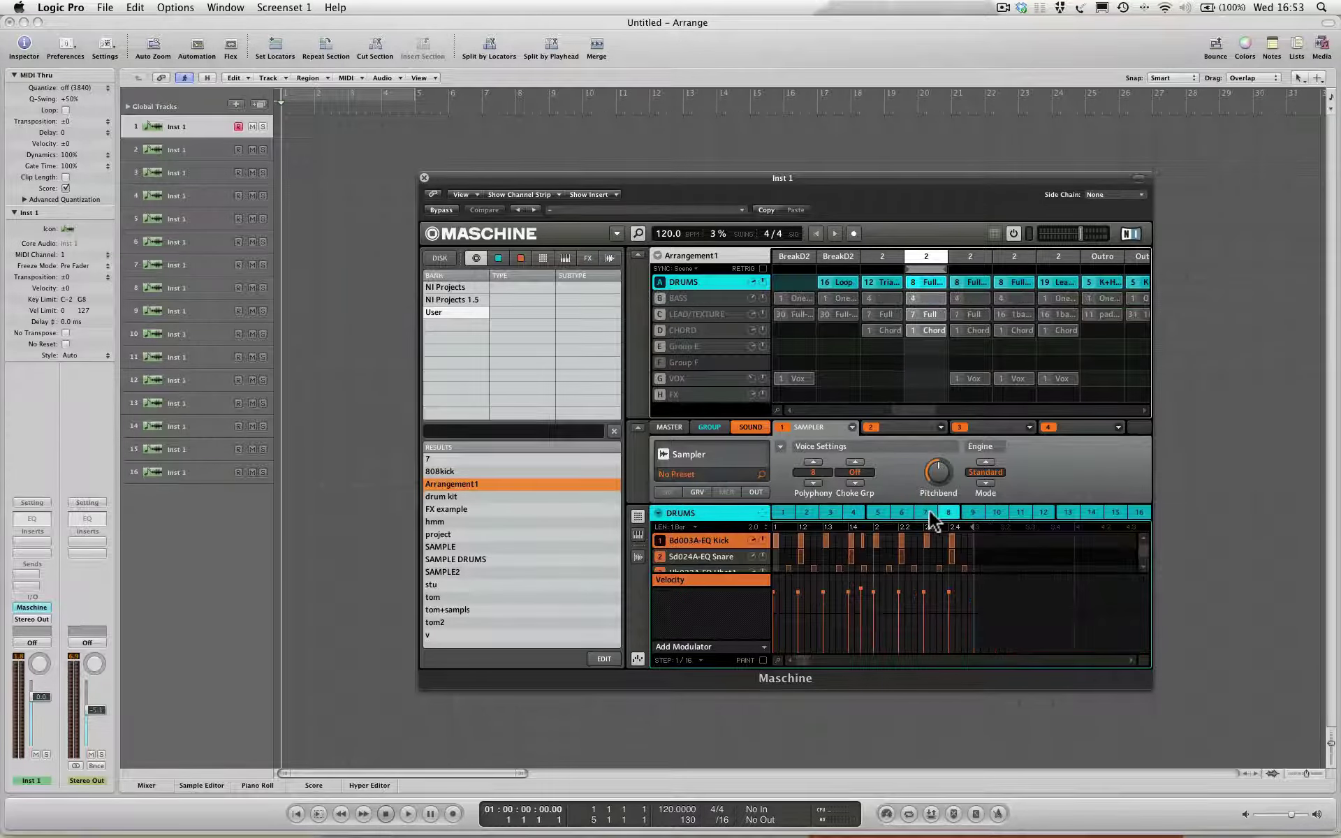
left_click(901, 512)
left_click(949, 513)
Apply Sound MIDI Batch Setup to the DRUMS group with Sounds to MIDI Notes, MIDI channel 1 and root note C3.
left_click(760, 514)
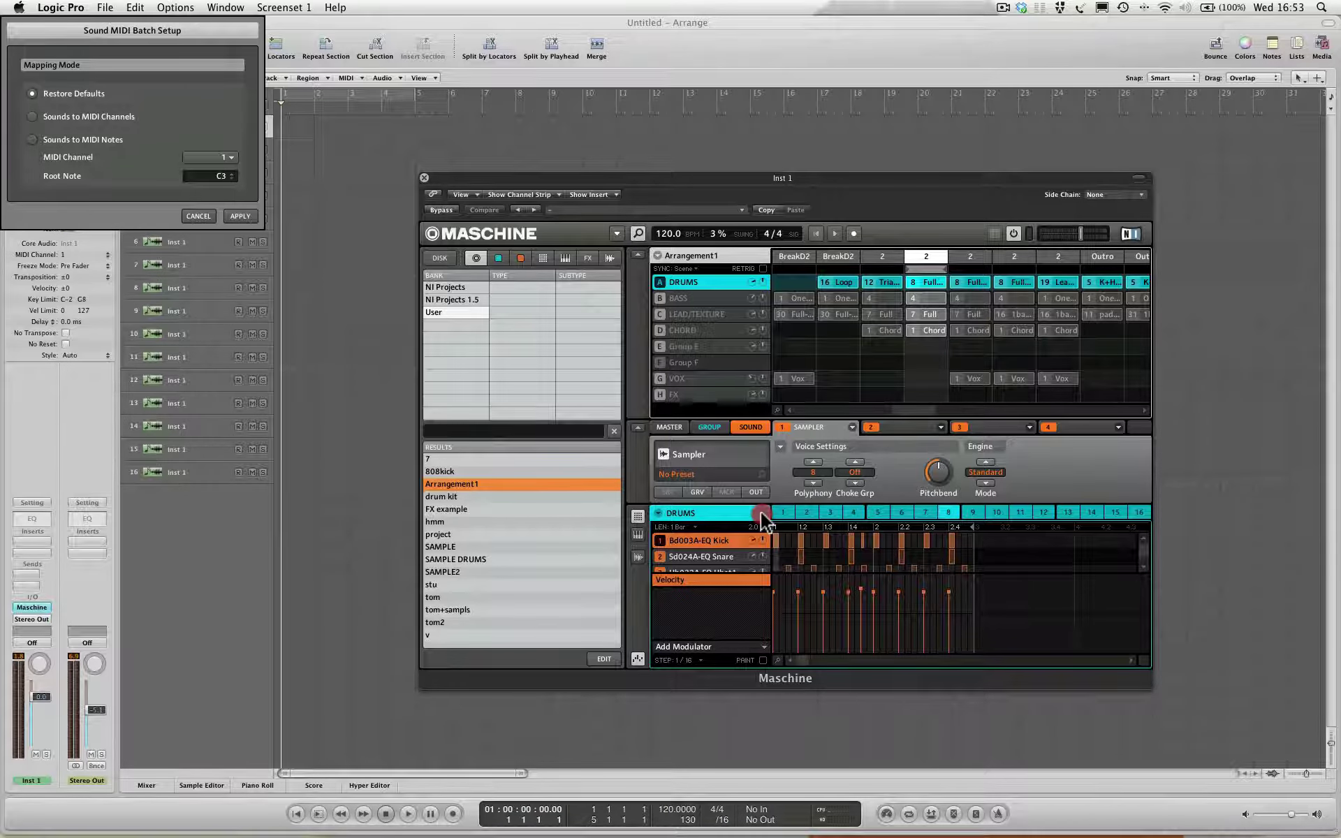
left_click(761, 514)
left_click_drag(198, 33, 317, 275)
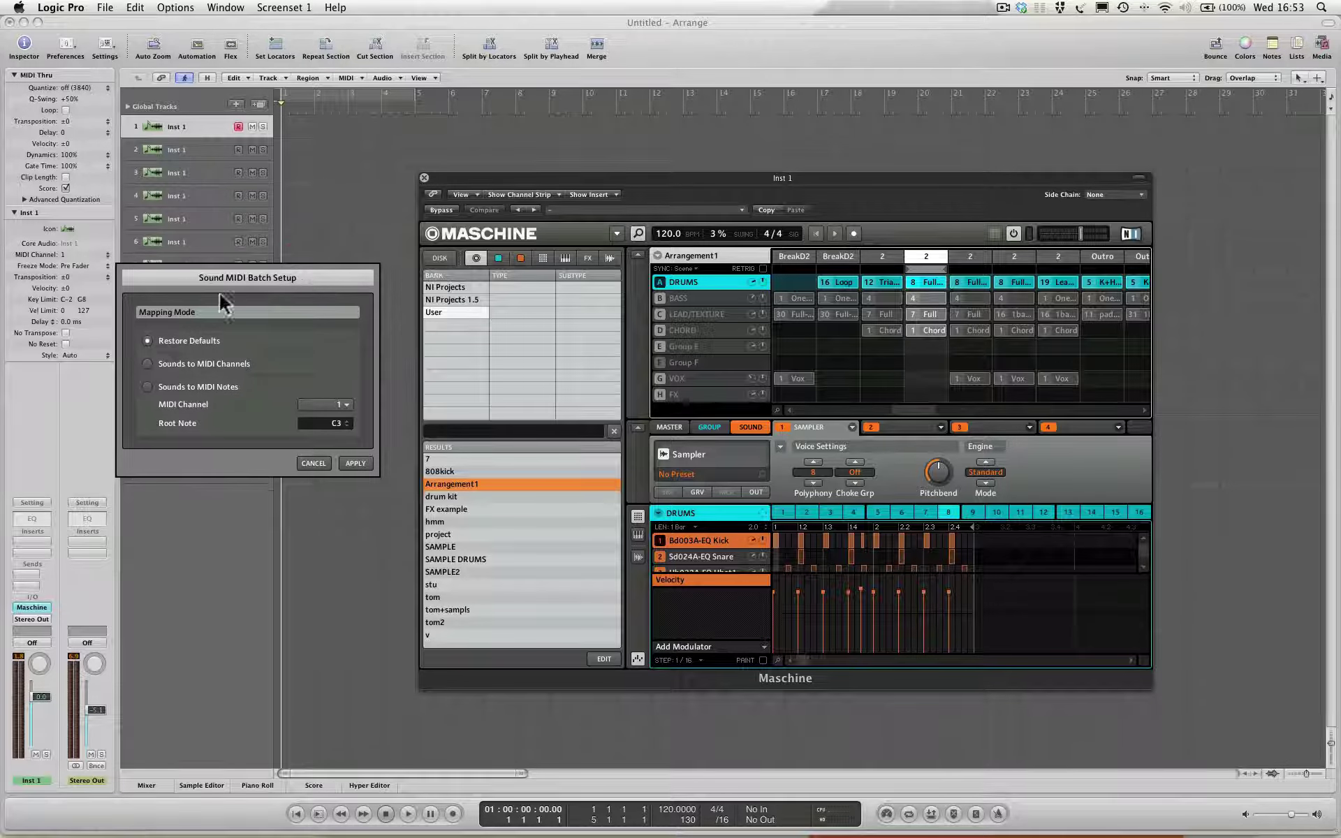
left_click(147, 364)
left_click(148, 363)
left_click(147, 387)
left_click(354, 464)
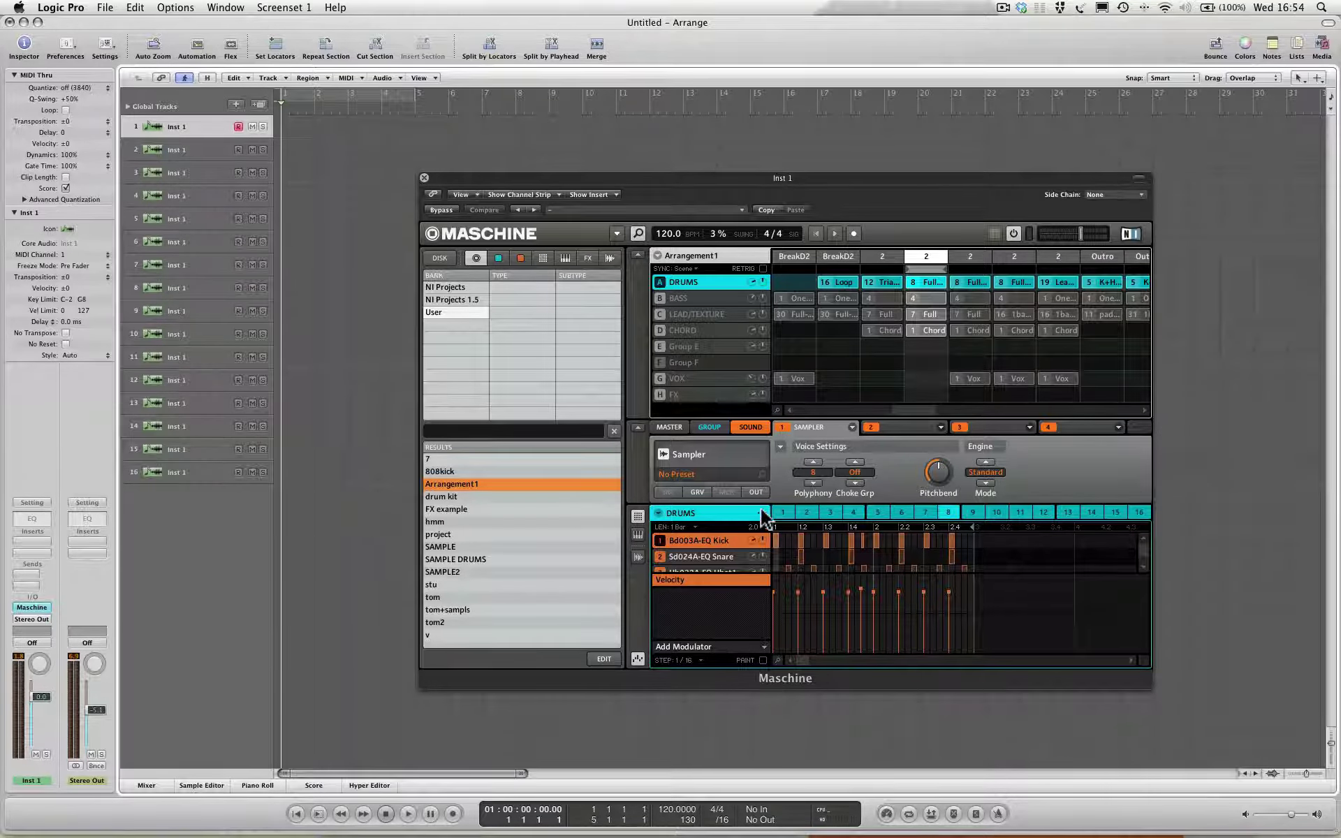
Place DRUMS pattern 8 as a MIDI region at bar 1 of the first track and set the cycle locators around it.
left_click_drag(761, 511, 299, 123)
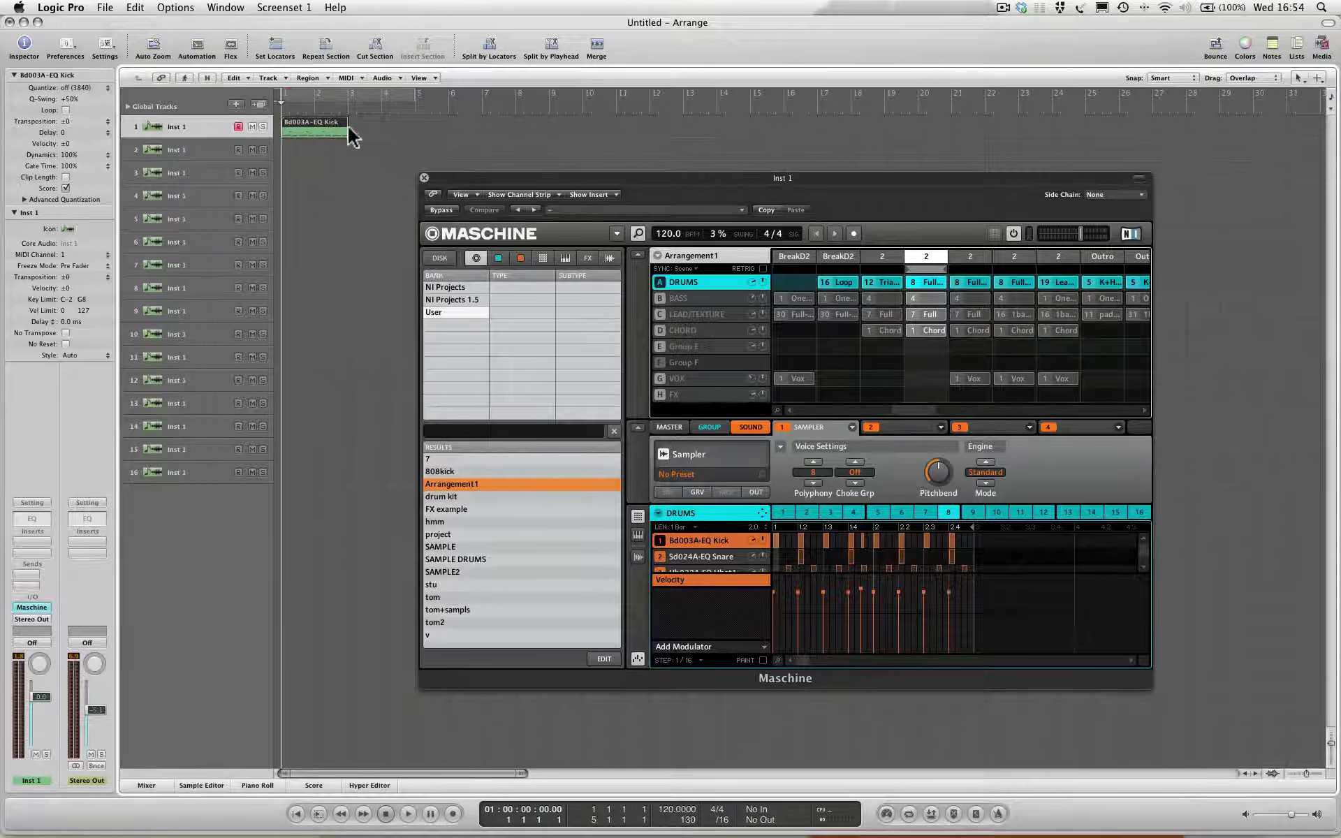
left_click(275, 45)
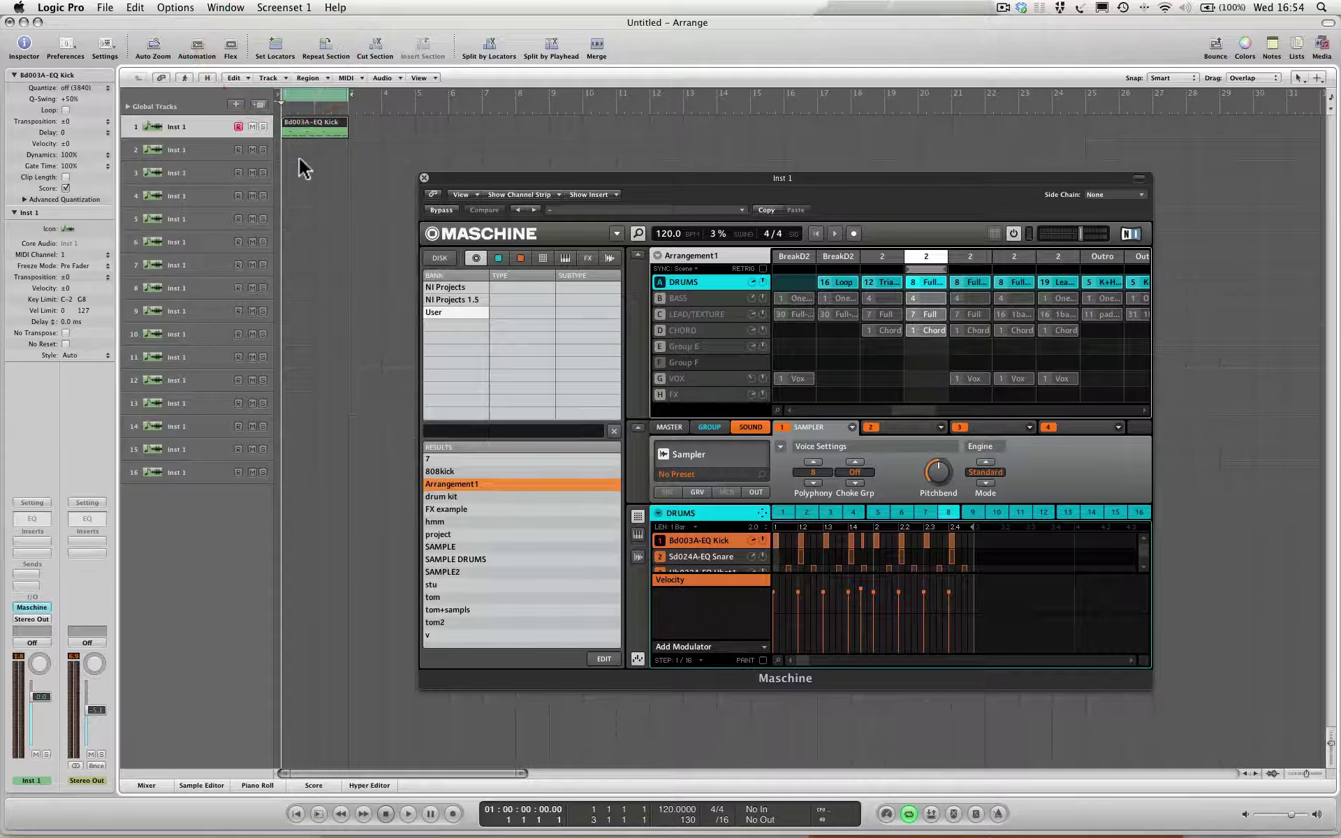
Remove DRUMS pattern 8 from the active Maschine scene and play the cycled MIDI region from the start.
right_click(924, 283)
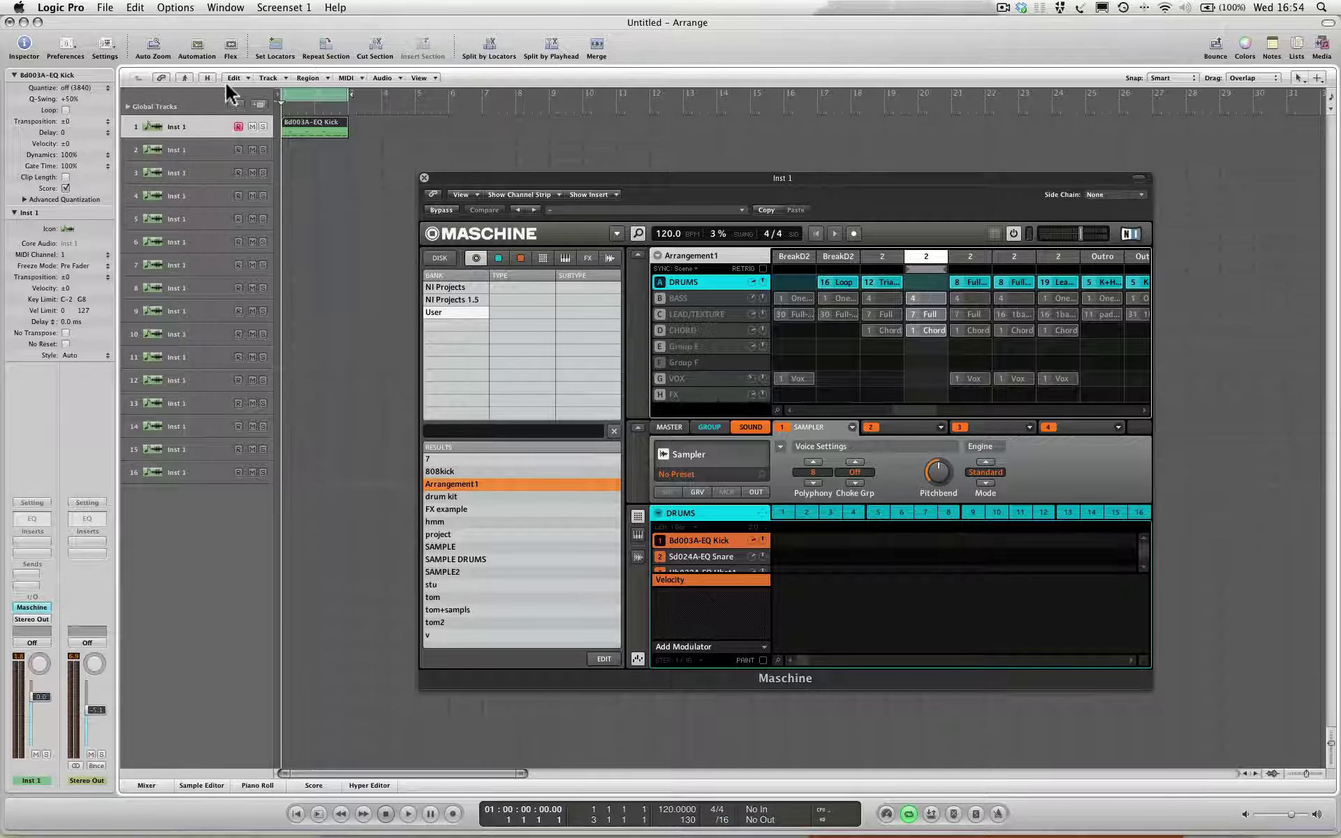
key("space")
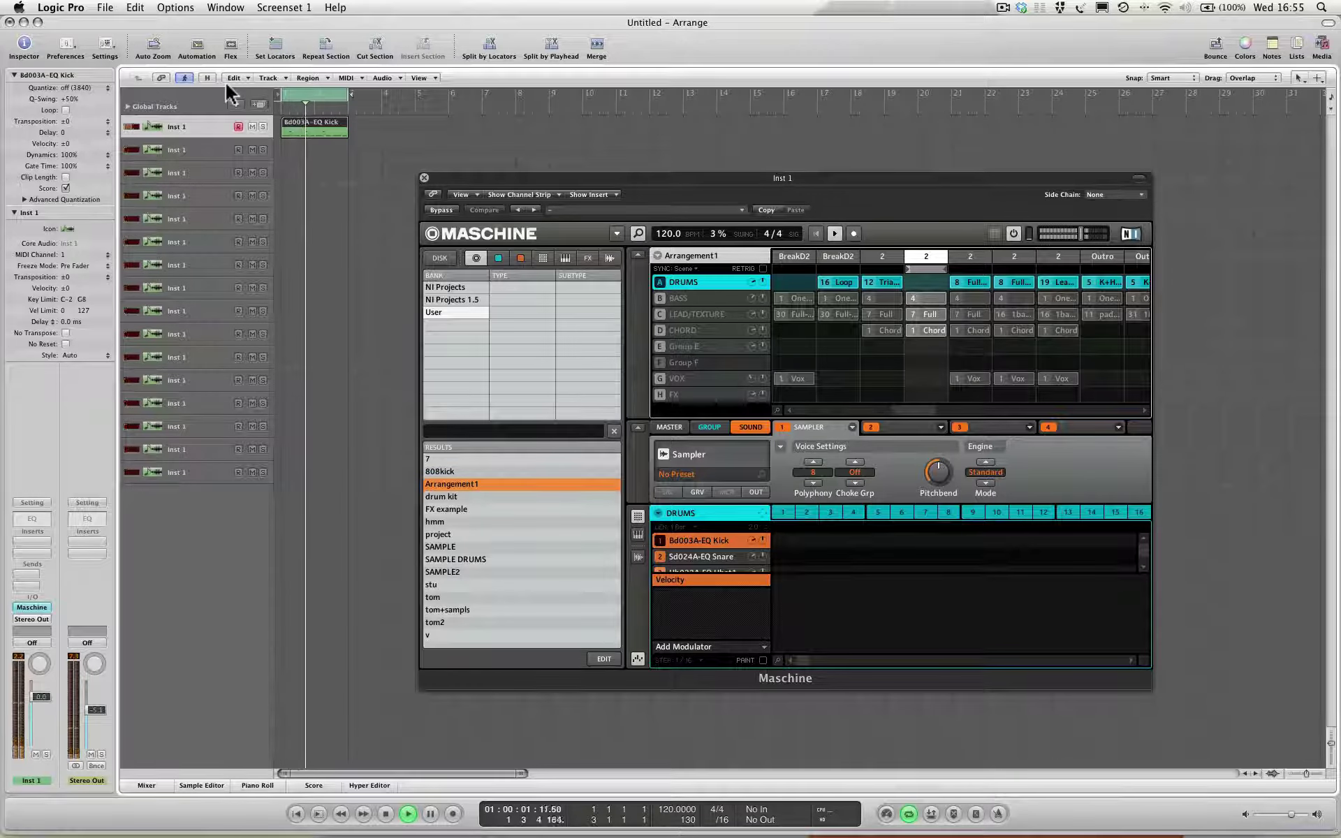
key("space")
key("Return")
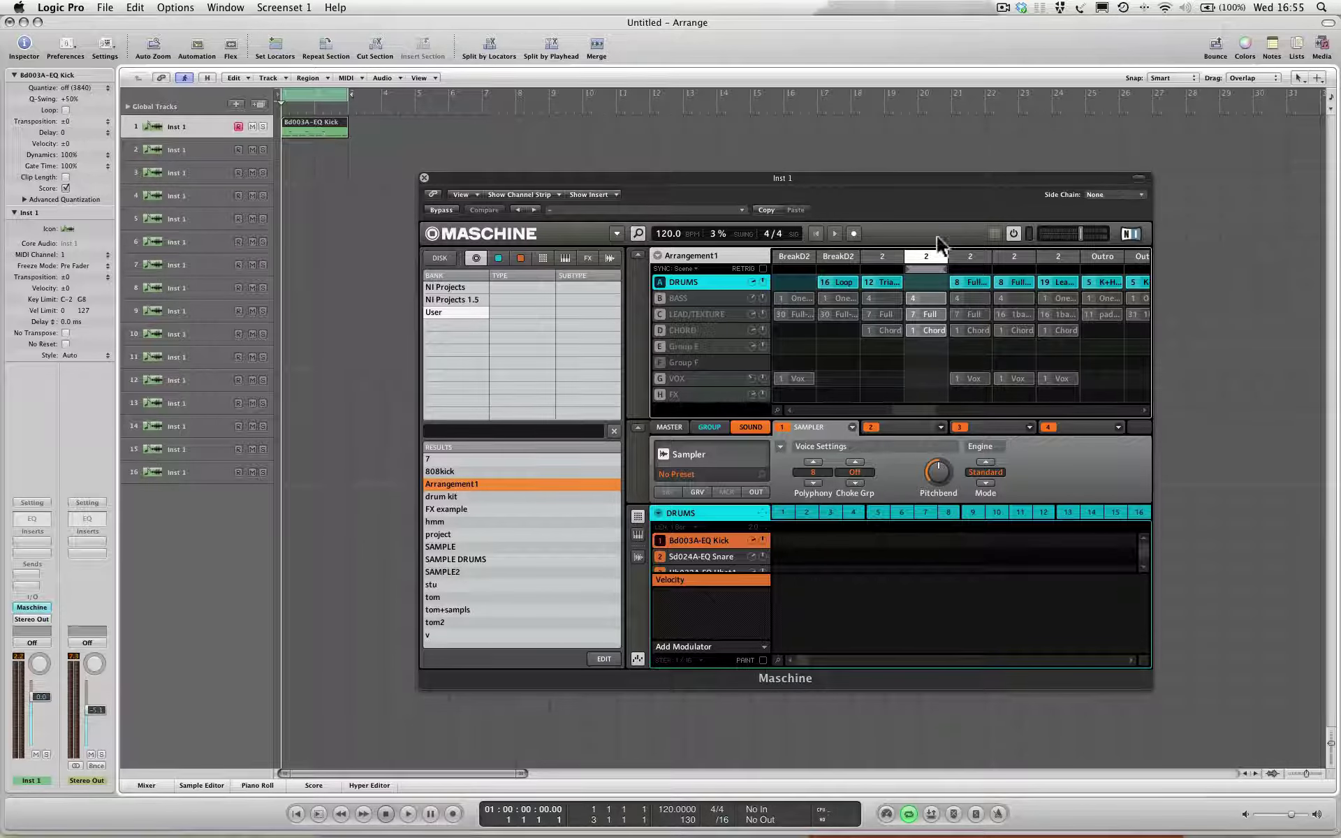
Place DRUMS pattern 7 as a MIDI region at bar 5 of the first track and clear that pattern from the active scene.
left_click(484, 107)
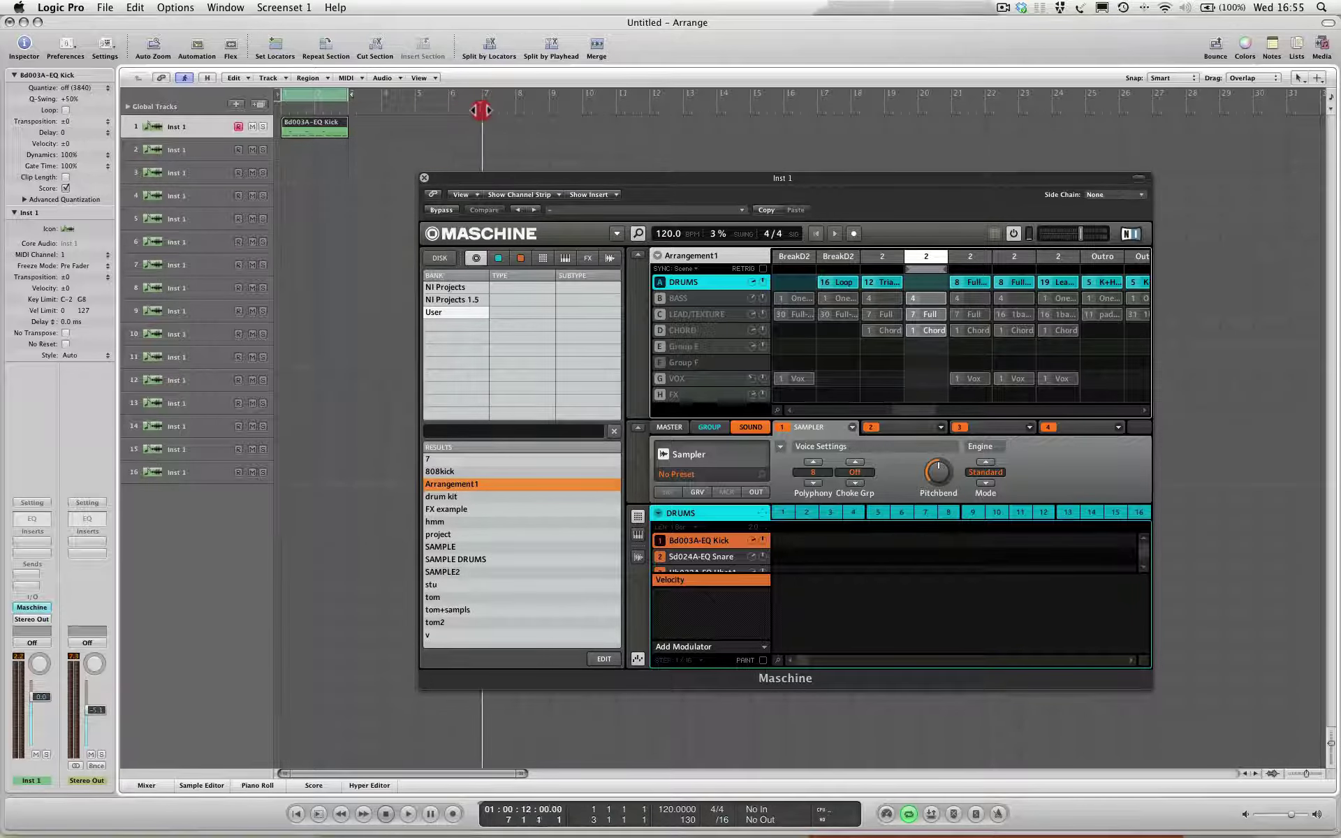
left_click_drag(480, 110, 408, 110)
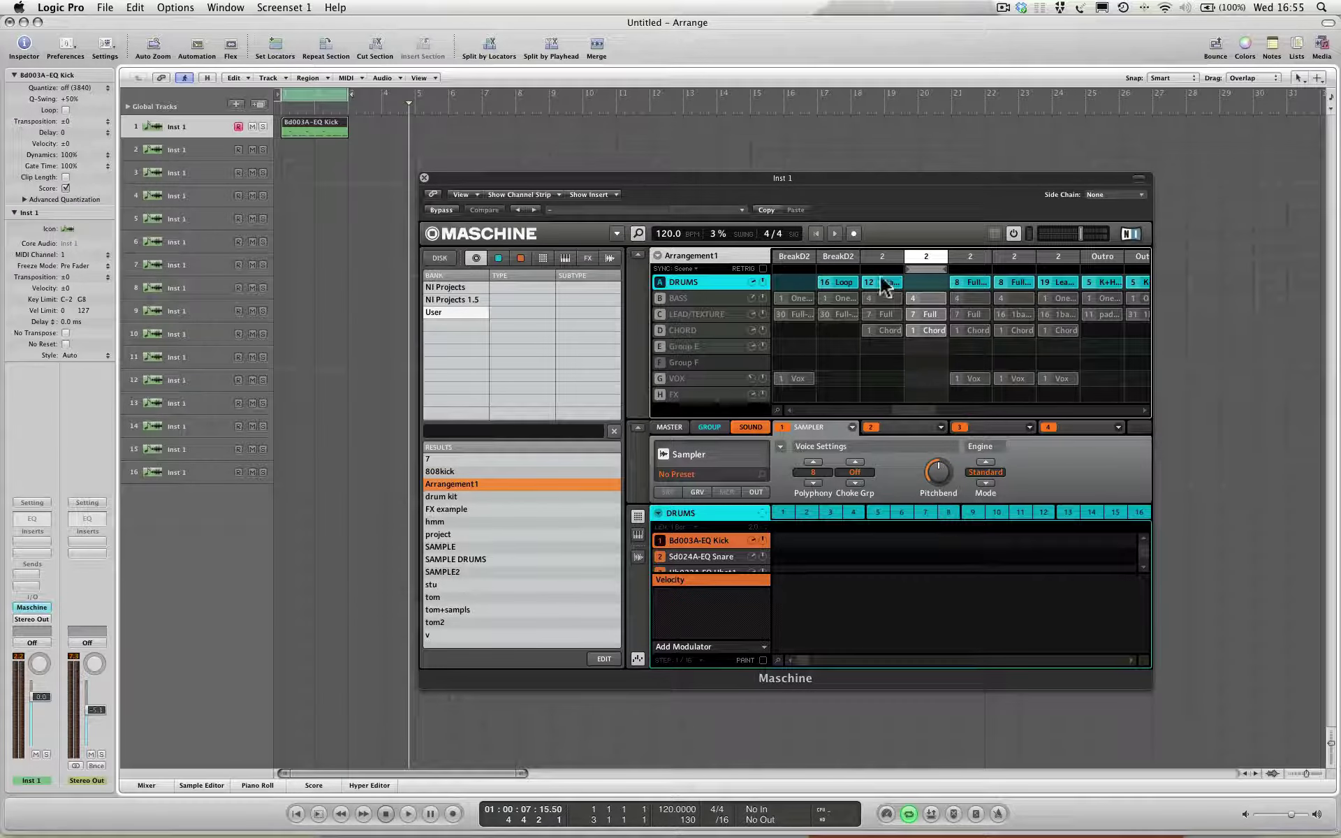
left_click(925, 513)
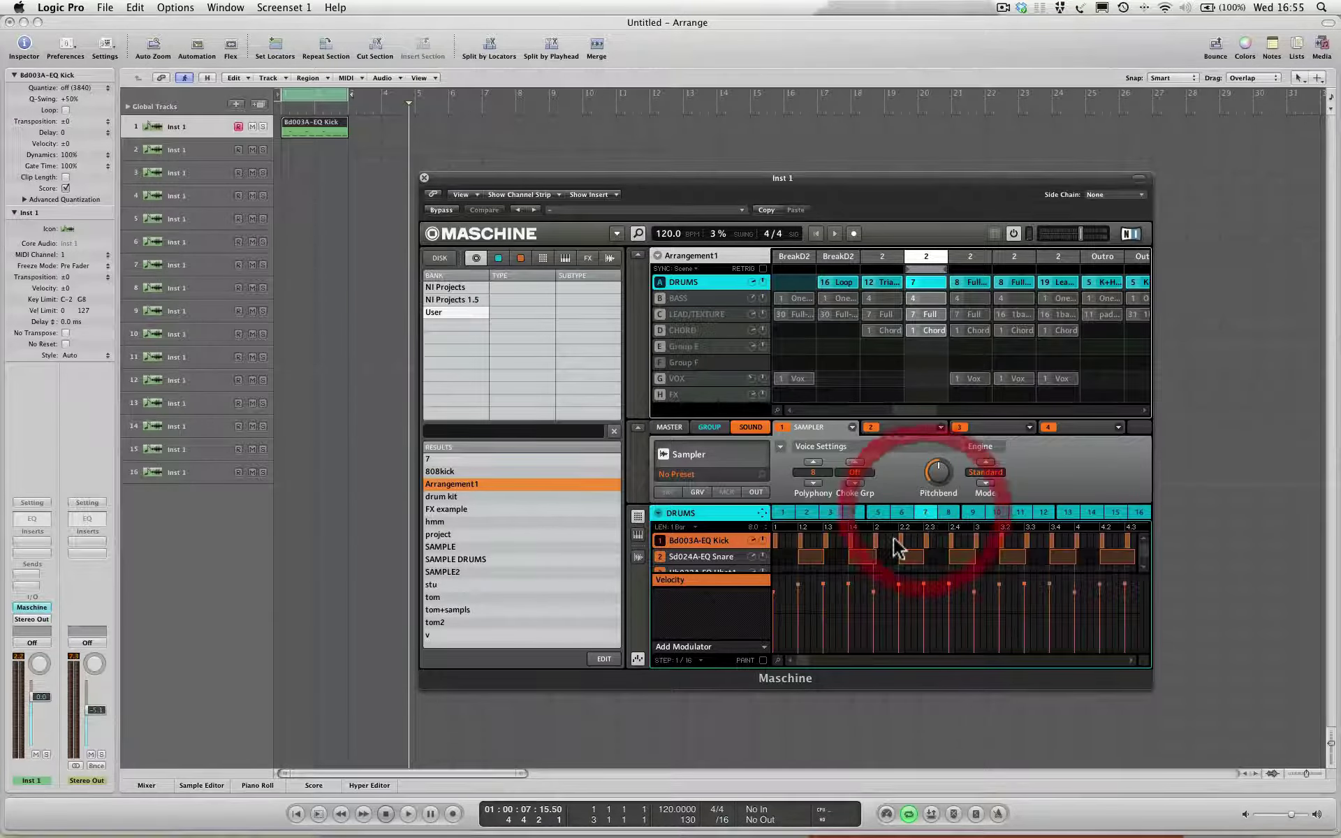
left_click_drag(761, 513, 425, 124)
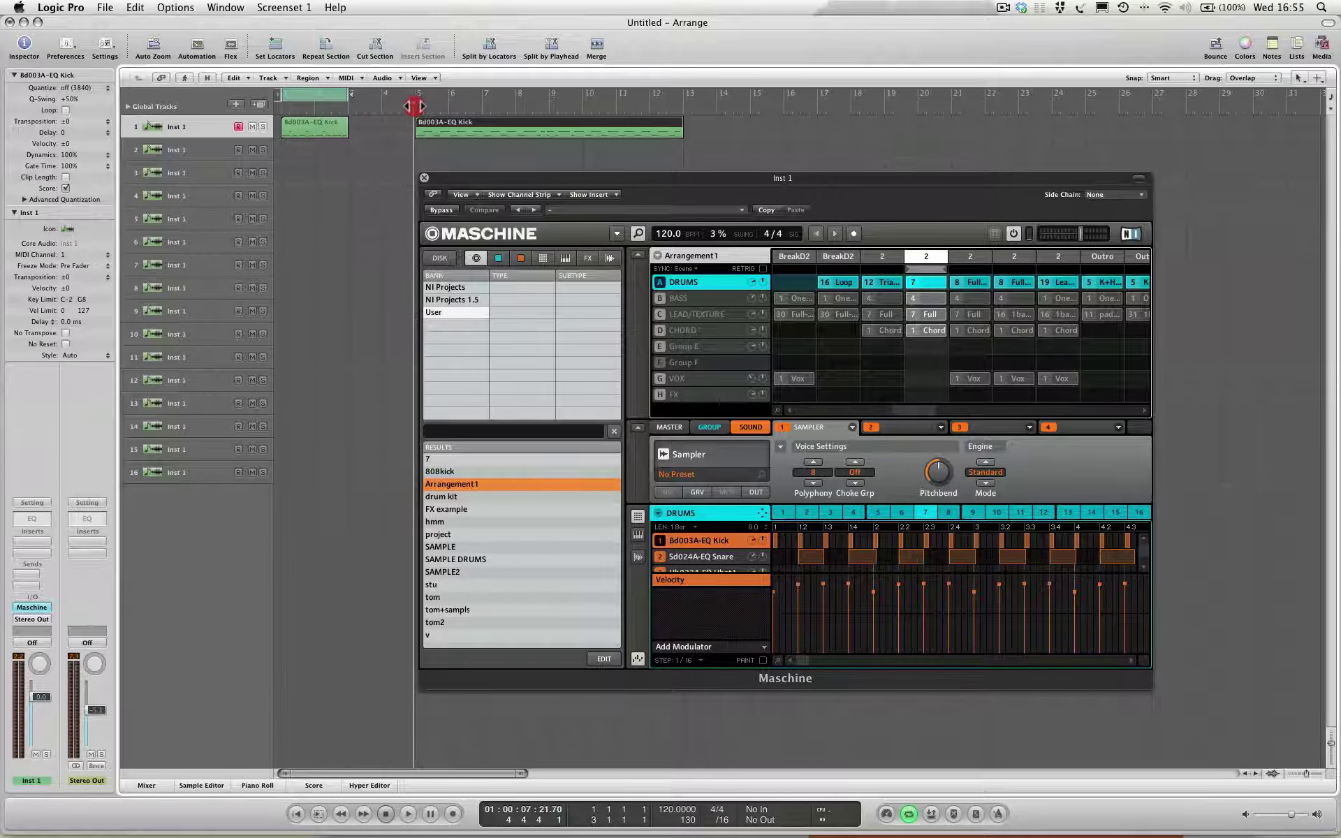
double_click(412, 104)
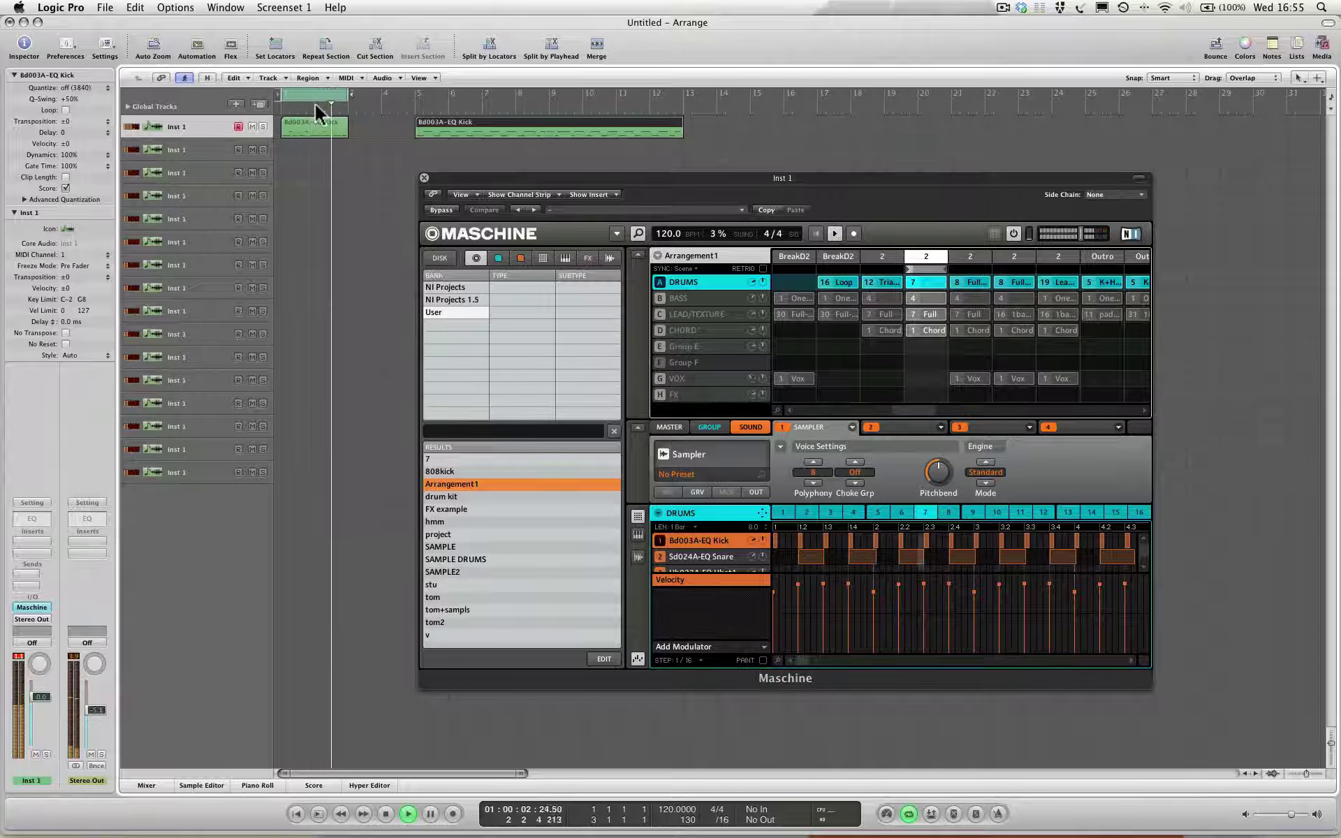
left_click(925, 286)
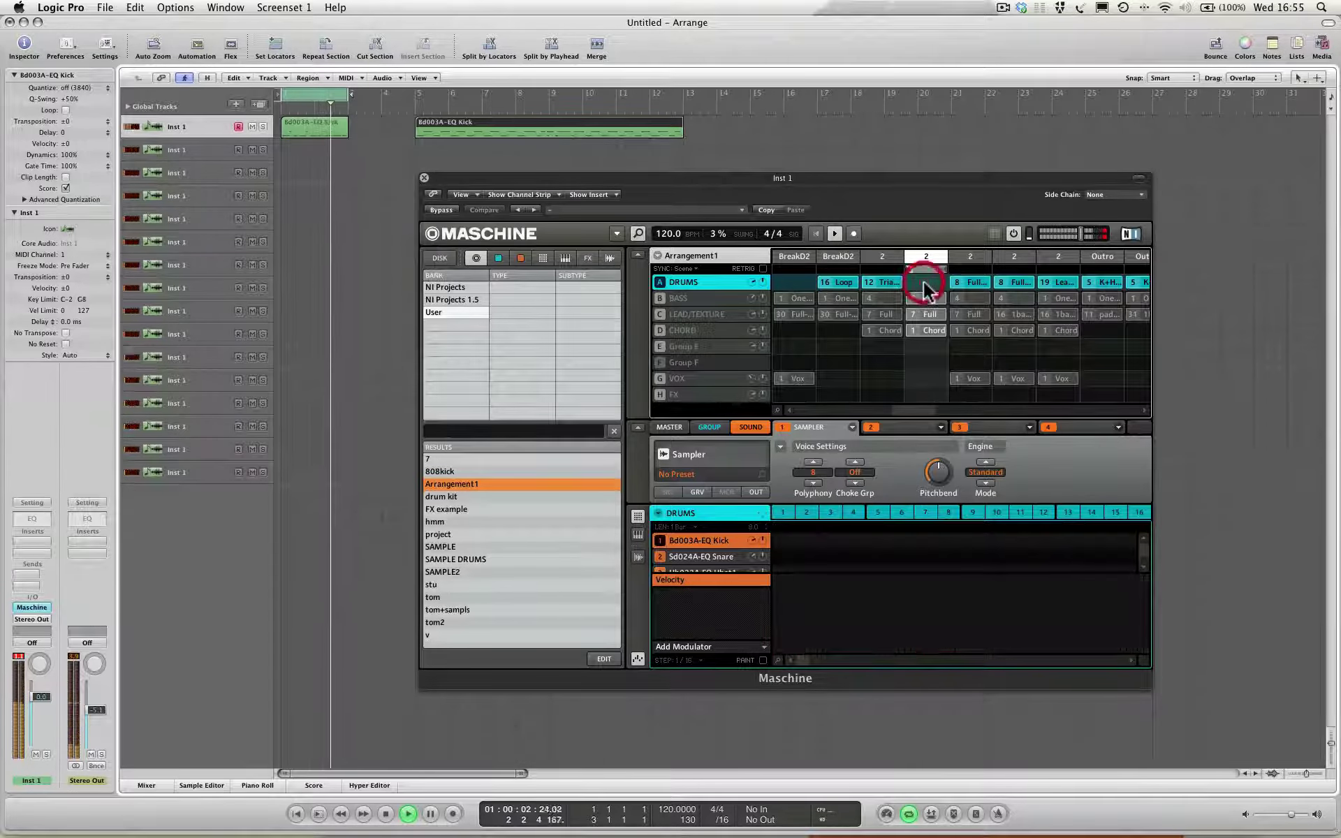
Turn off cycle playback and move the second MIDI region to bar 3, directly after the first one.
left_click(339, 98)
left_click(416, 125)
mouse_move(416, 124)
left_mouse_down()
mouse_move(391, 121)
mouse_move(408, 125)
left_mouse_up()
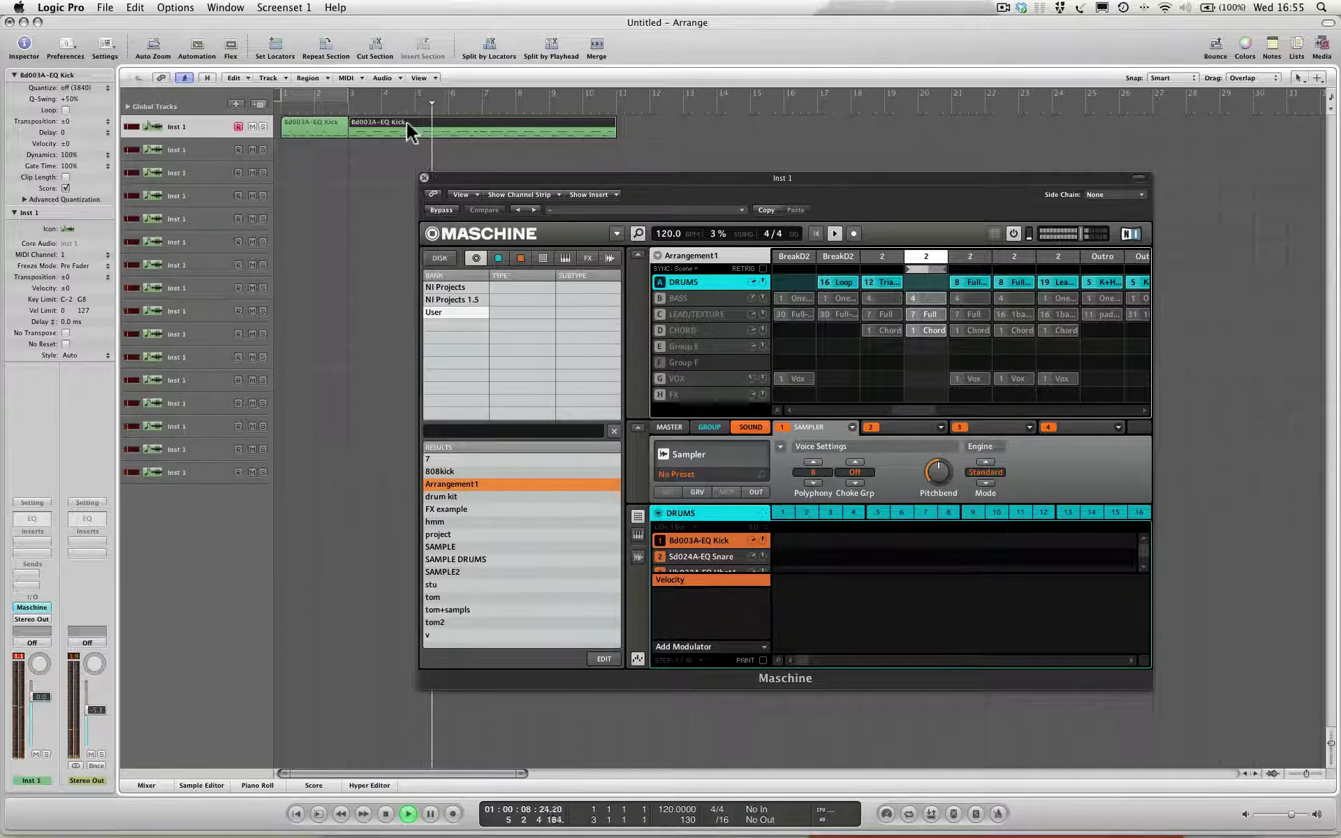
key("space")
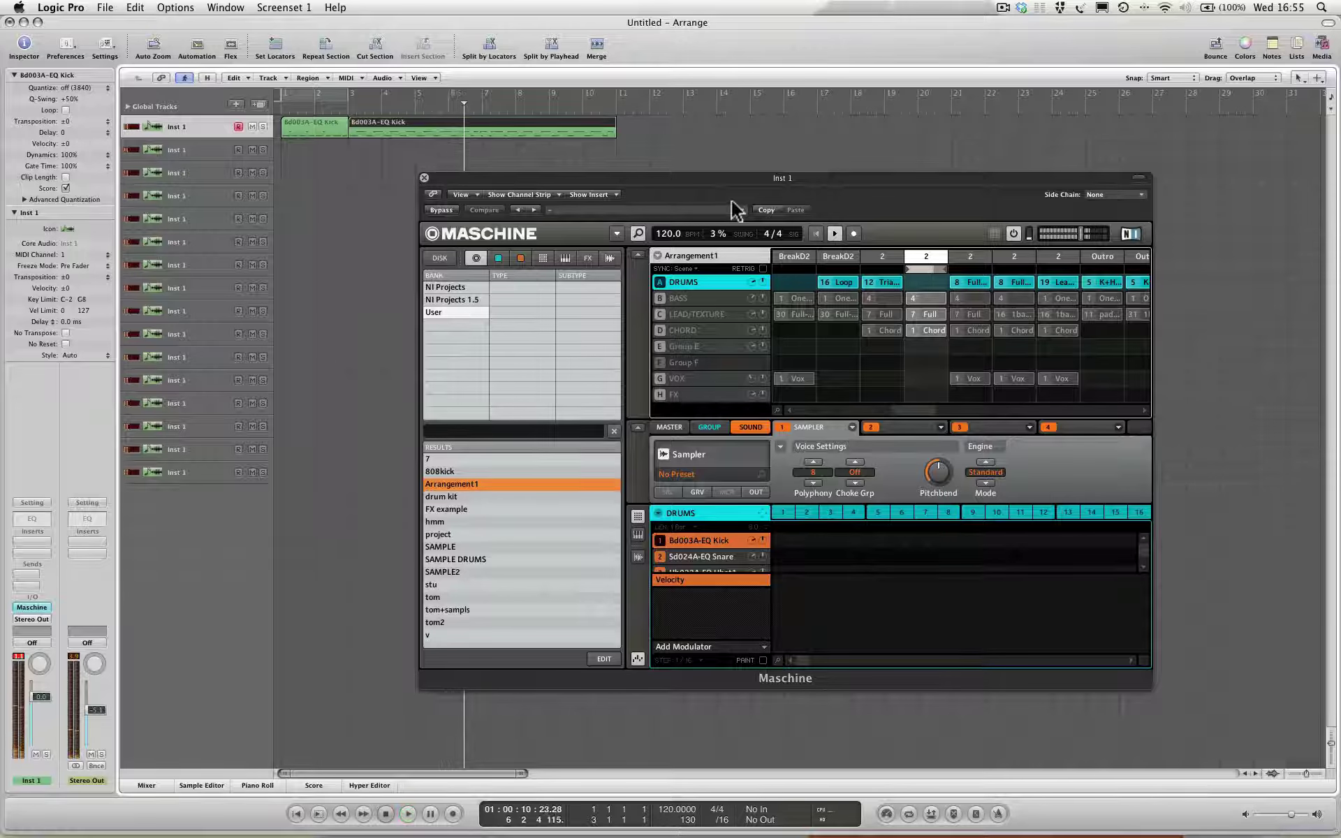
Delete the MIDI region at bar 3 of the first track and view the remaining drum region's notes in the Piano Roll.
key("Delete")
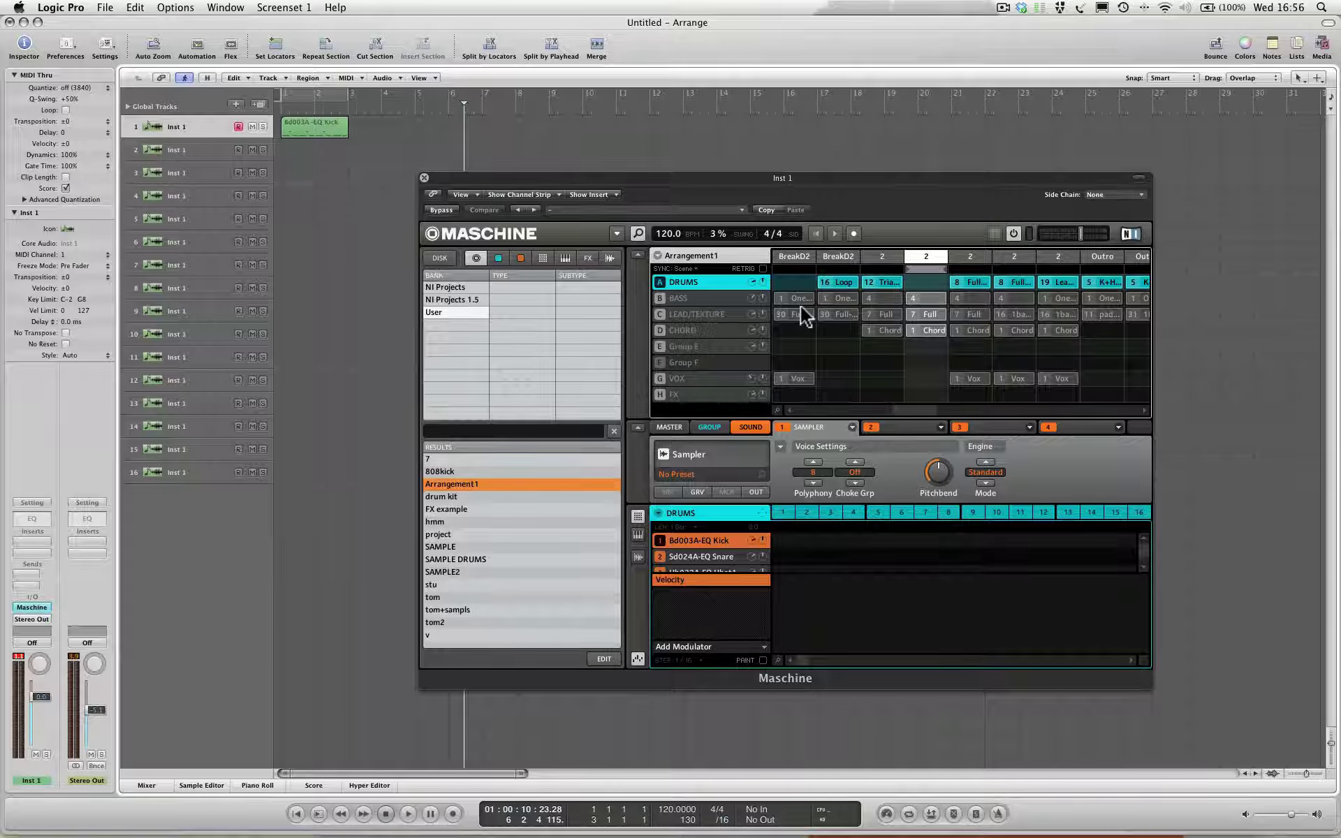
double_click(289, 129)
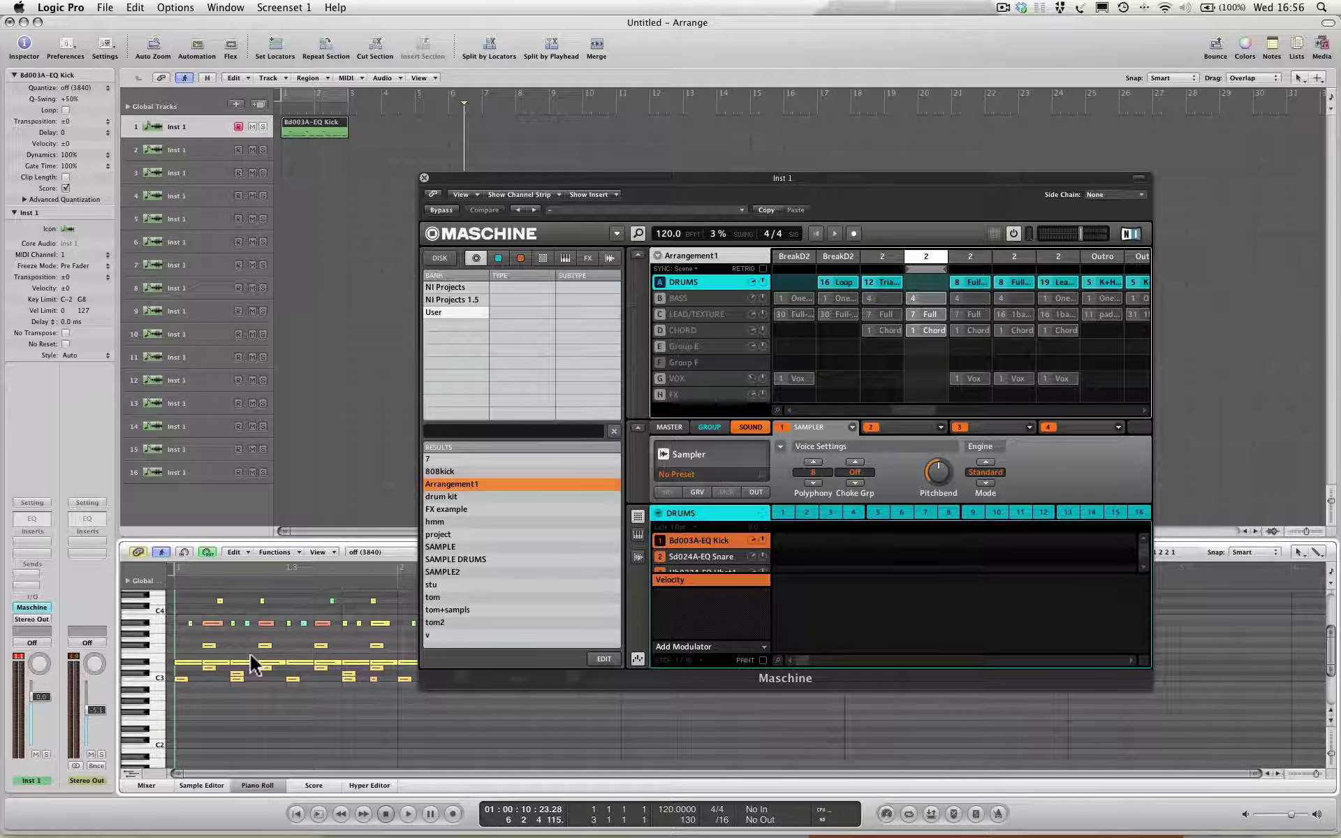
key("p")
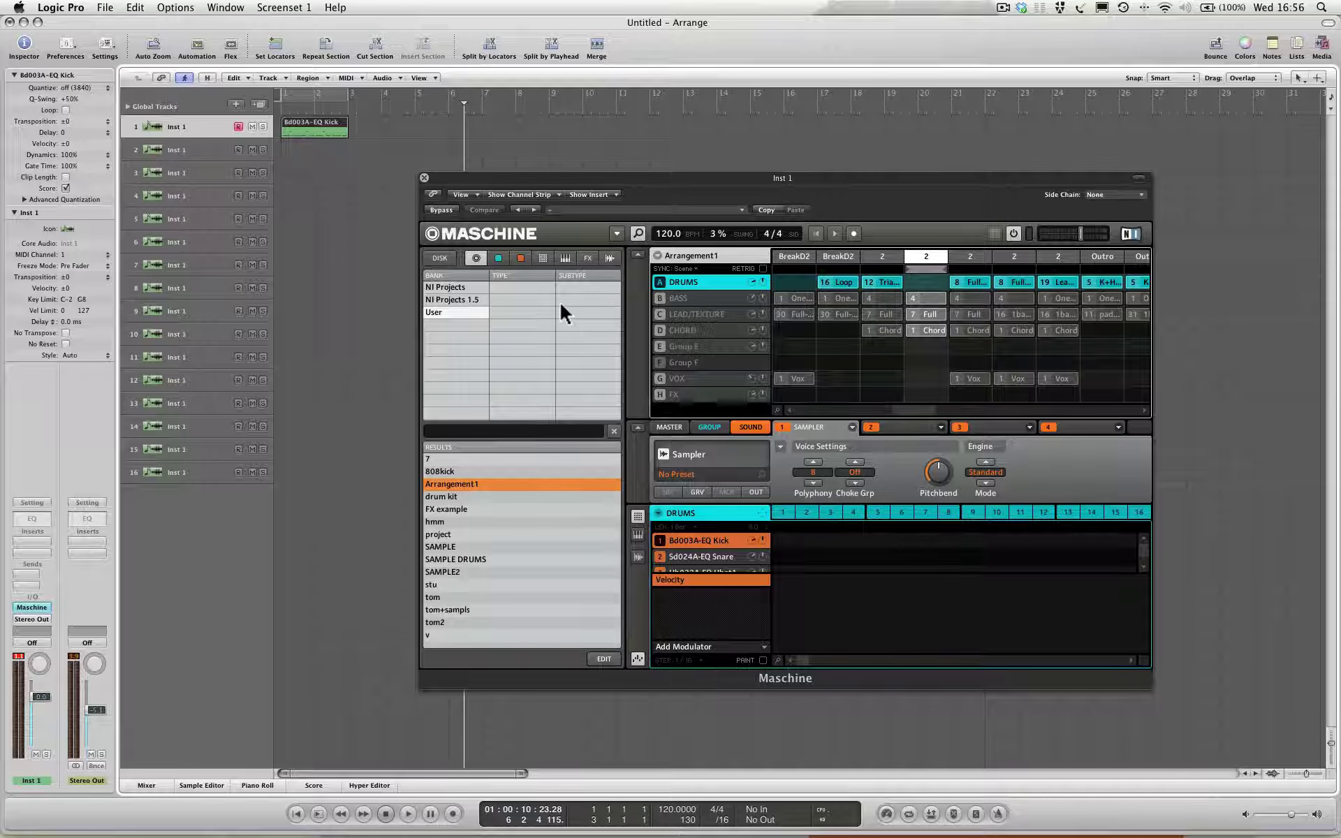
Select the BASS group and audition its pattern in the active scene.
left_click(671, 298)
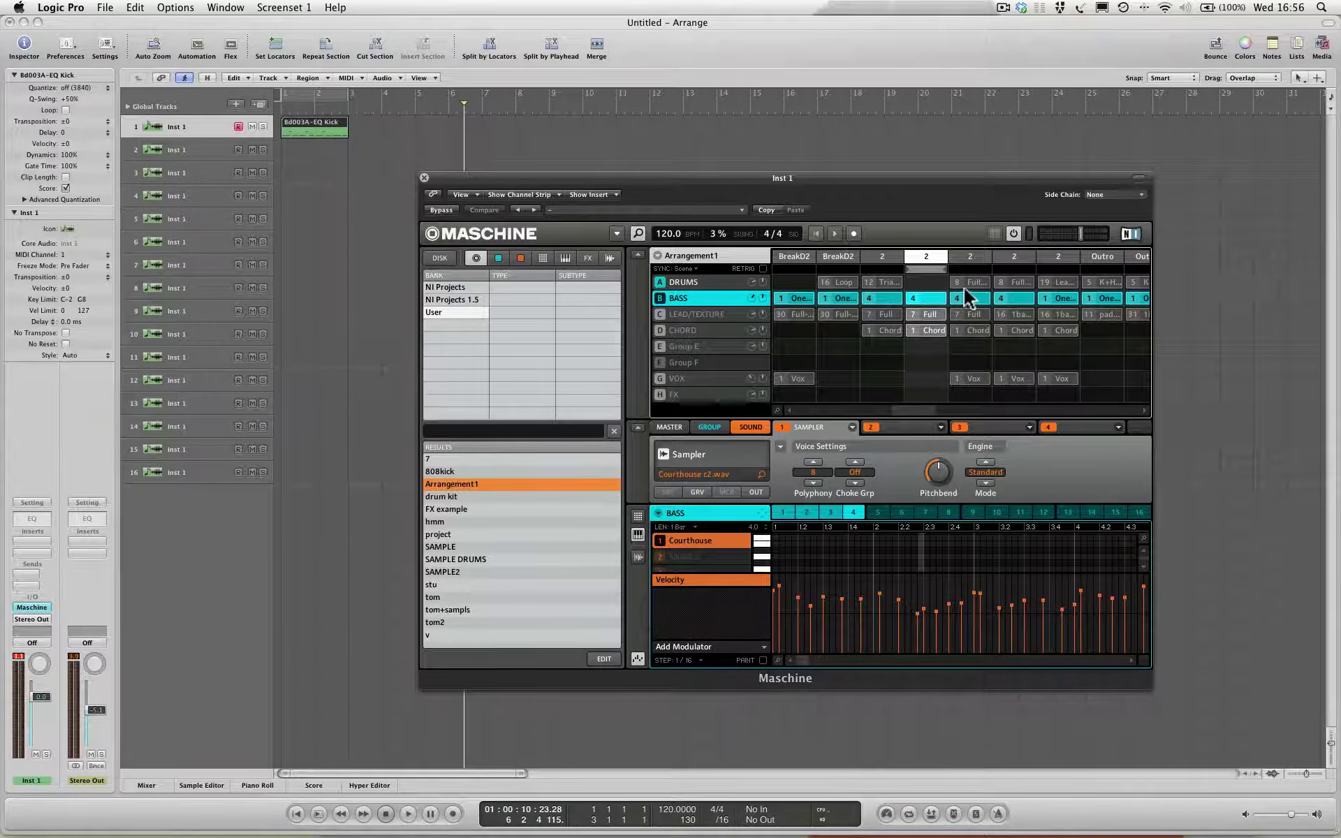
key("space")
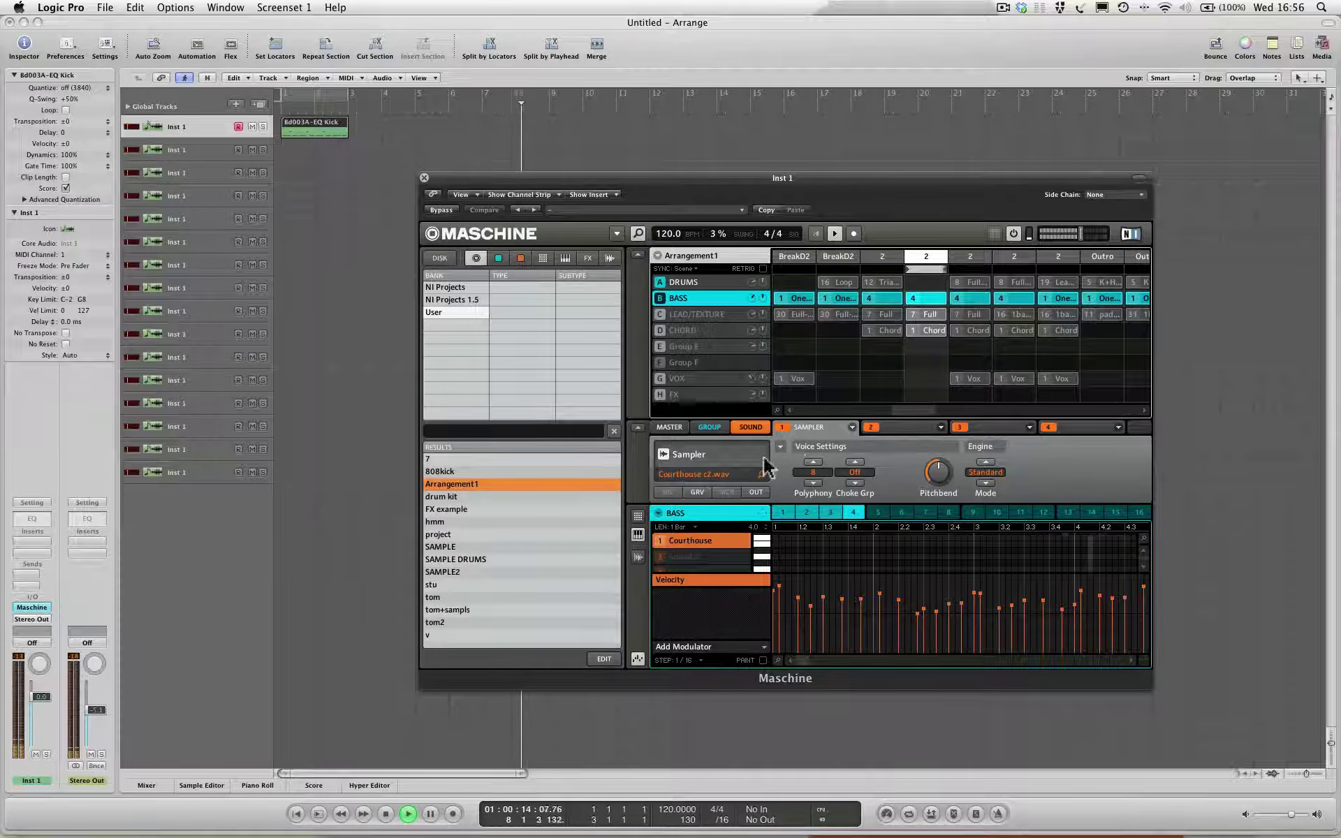
left_click(763, 516)
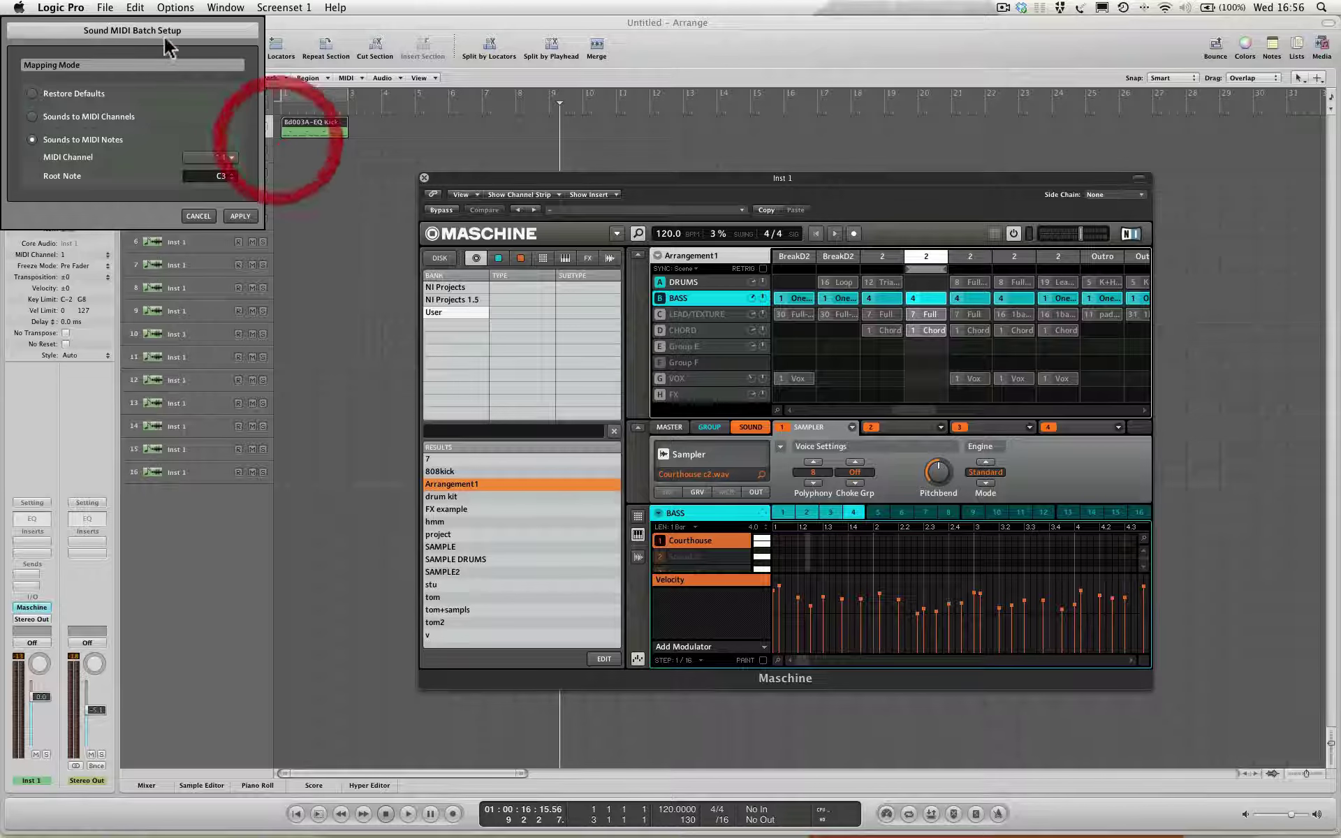
left_click(204, 212)
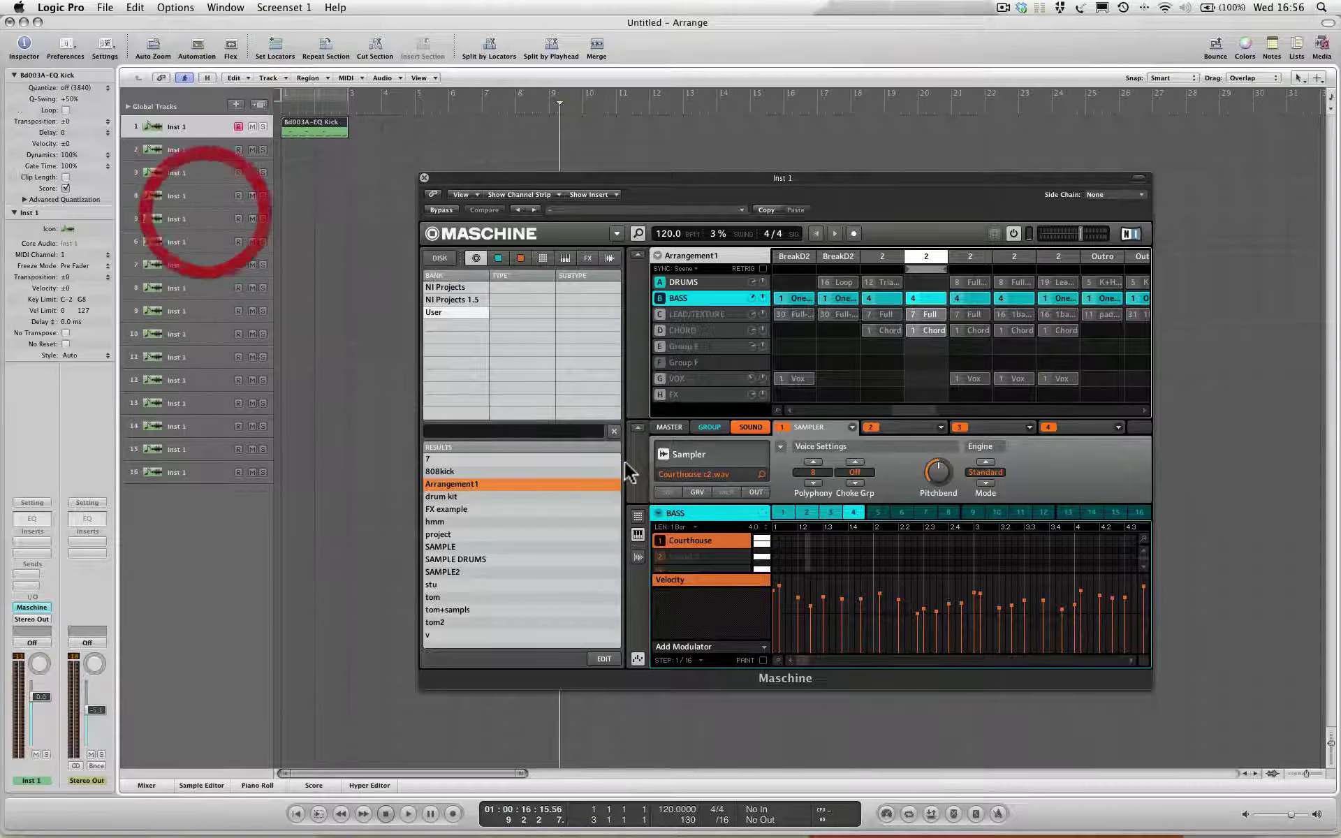
Batch-map the BASS group's sounds to MIDI channels and place BASS pattern 4 as a MIDI region at bar 1 of the second track.
left_click(658, 513)
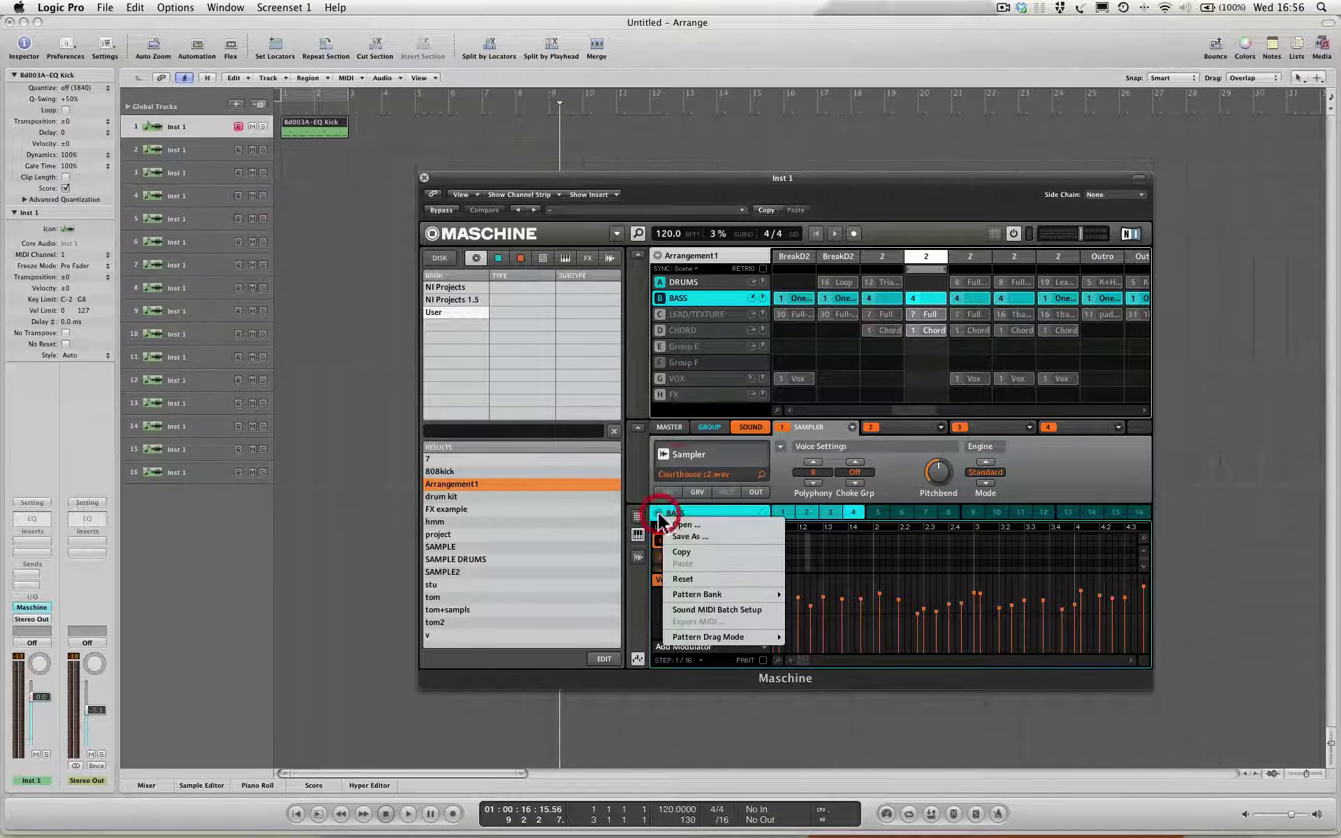
left_click(691, 609)
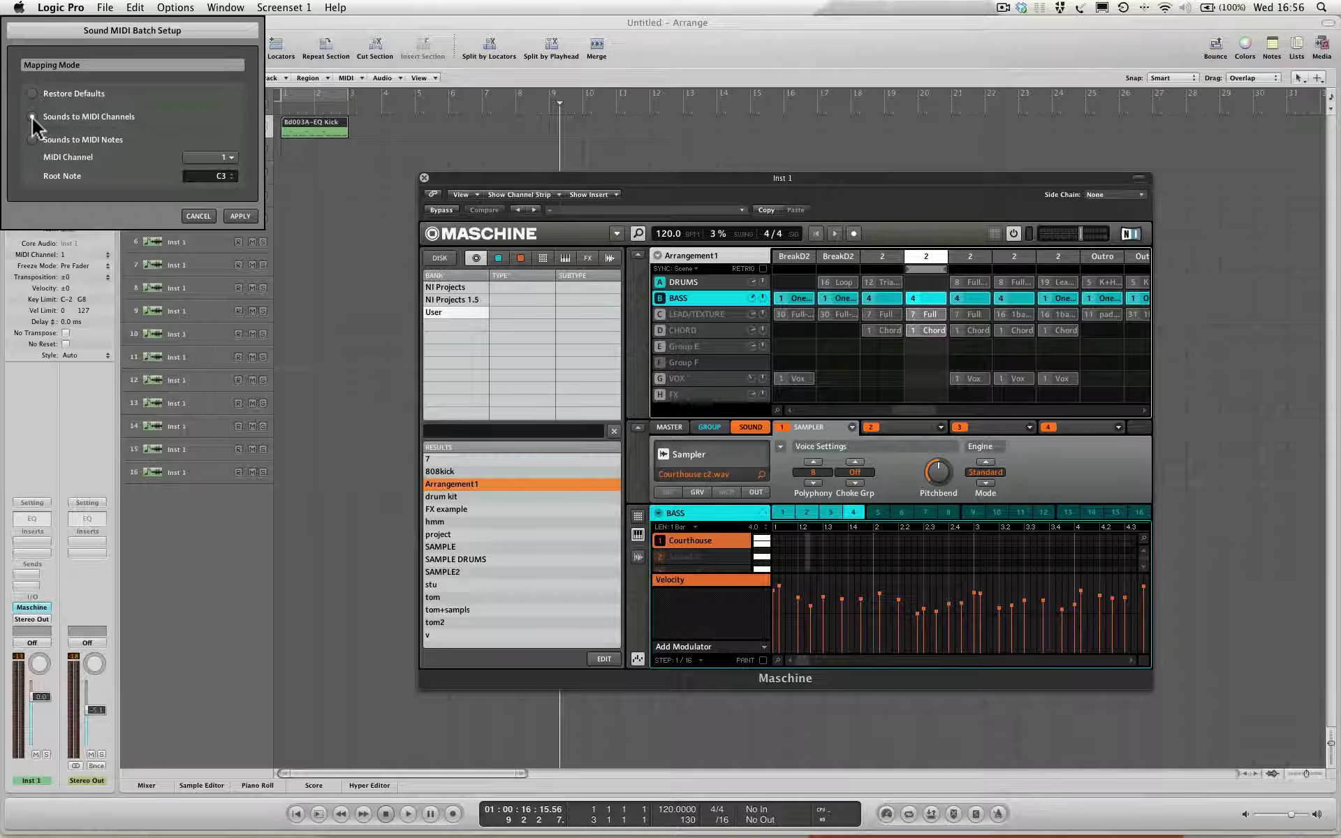
left_click(248, 216)
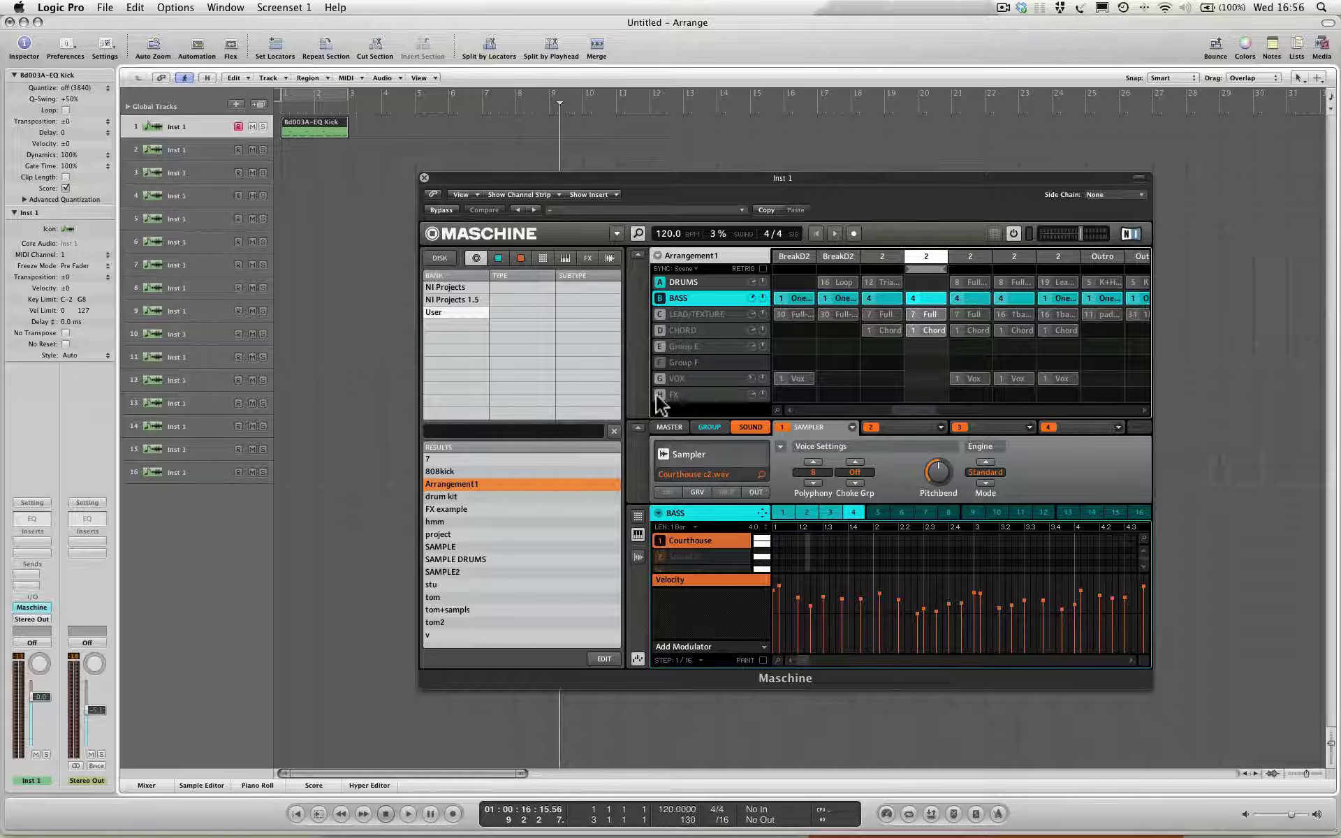
left_click_drag(763, 518, 293, 152)
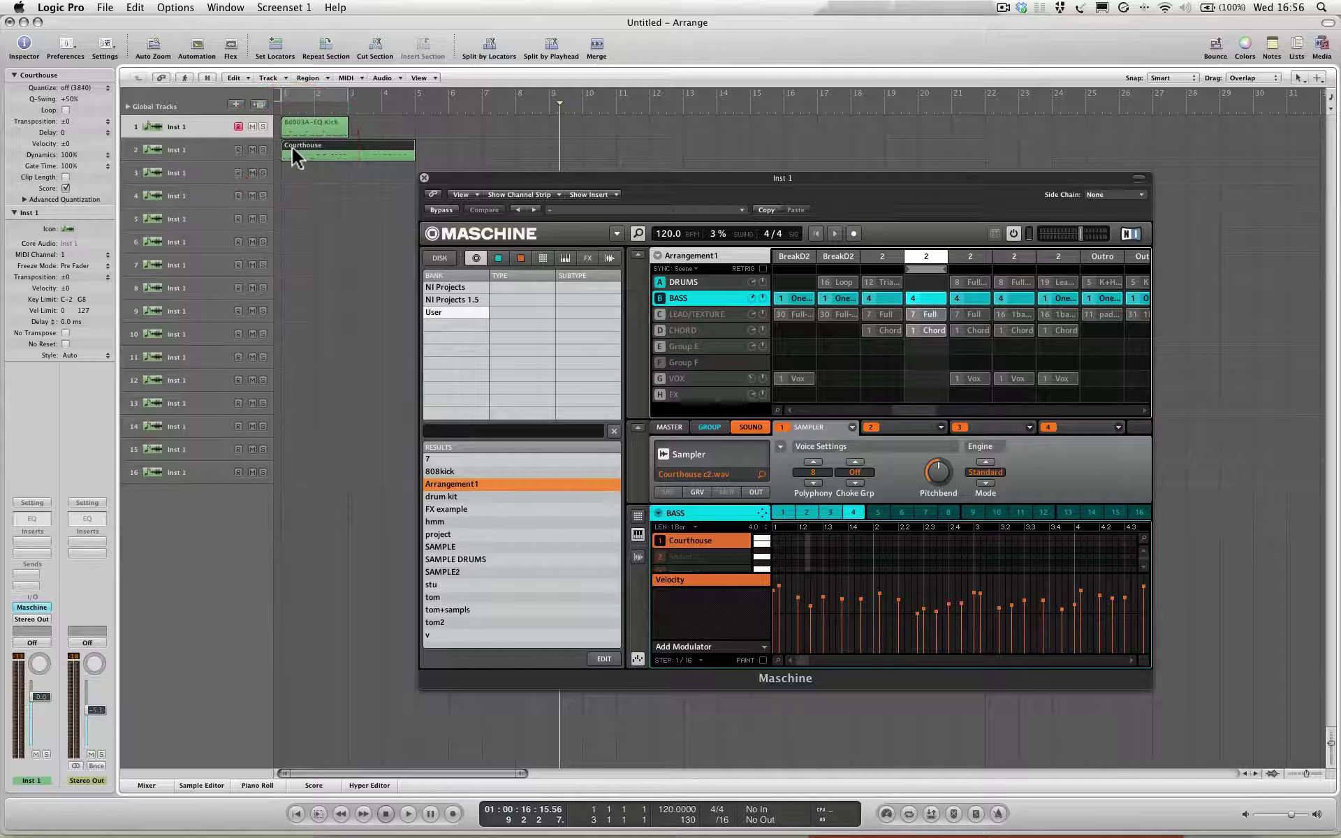
Turn on cycle playback from bar 1 to bar 5 and loop the drum region on the first track.
left_click(312, 94)
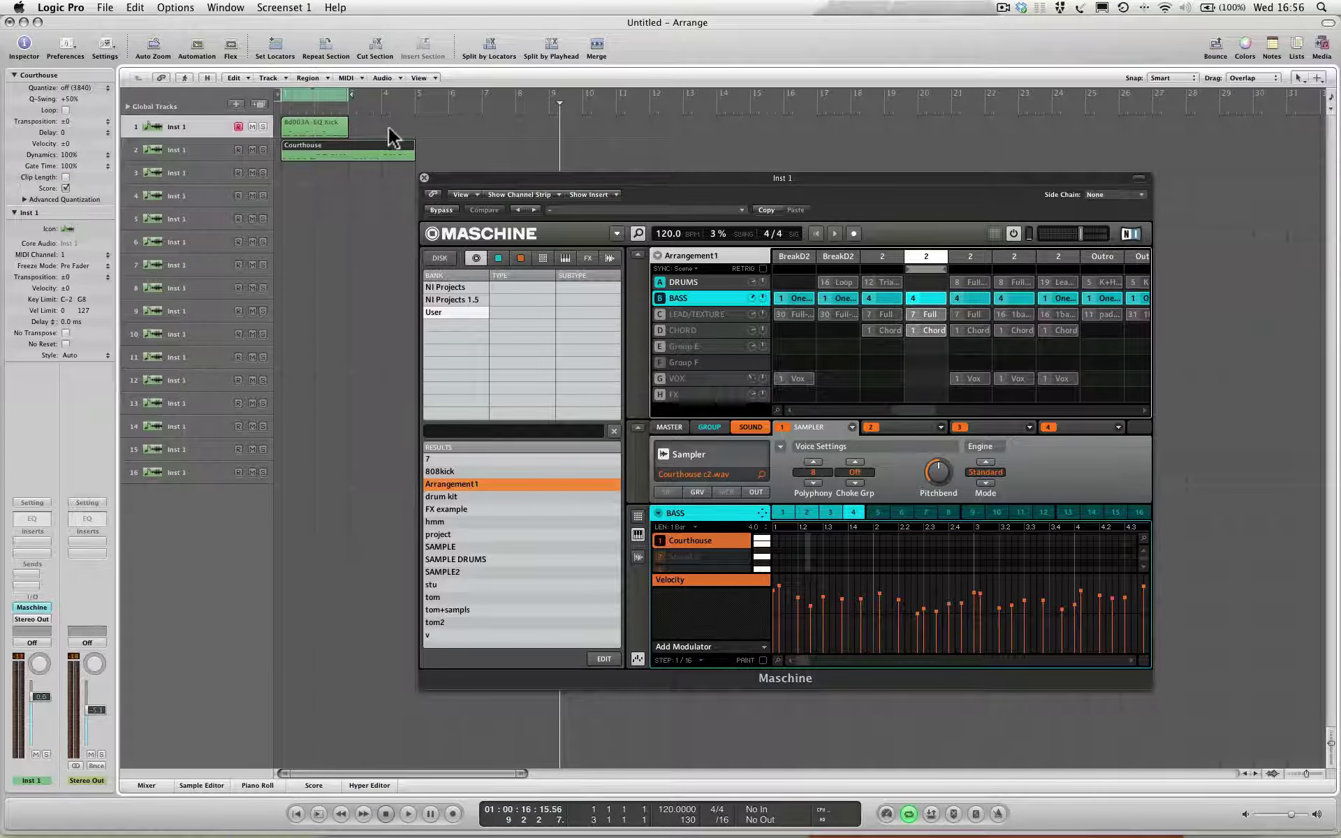
left_click_drag(341, 91, 416, 119)
left_click(345, 116)
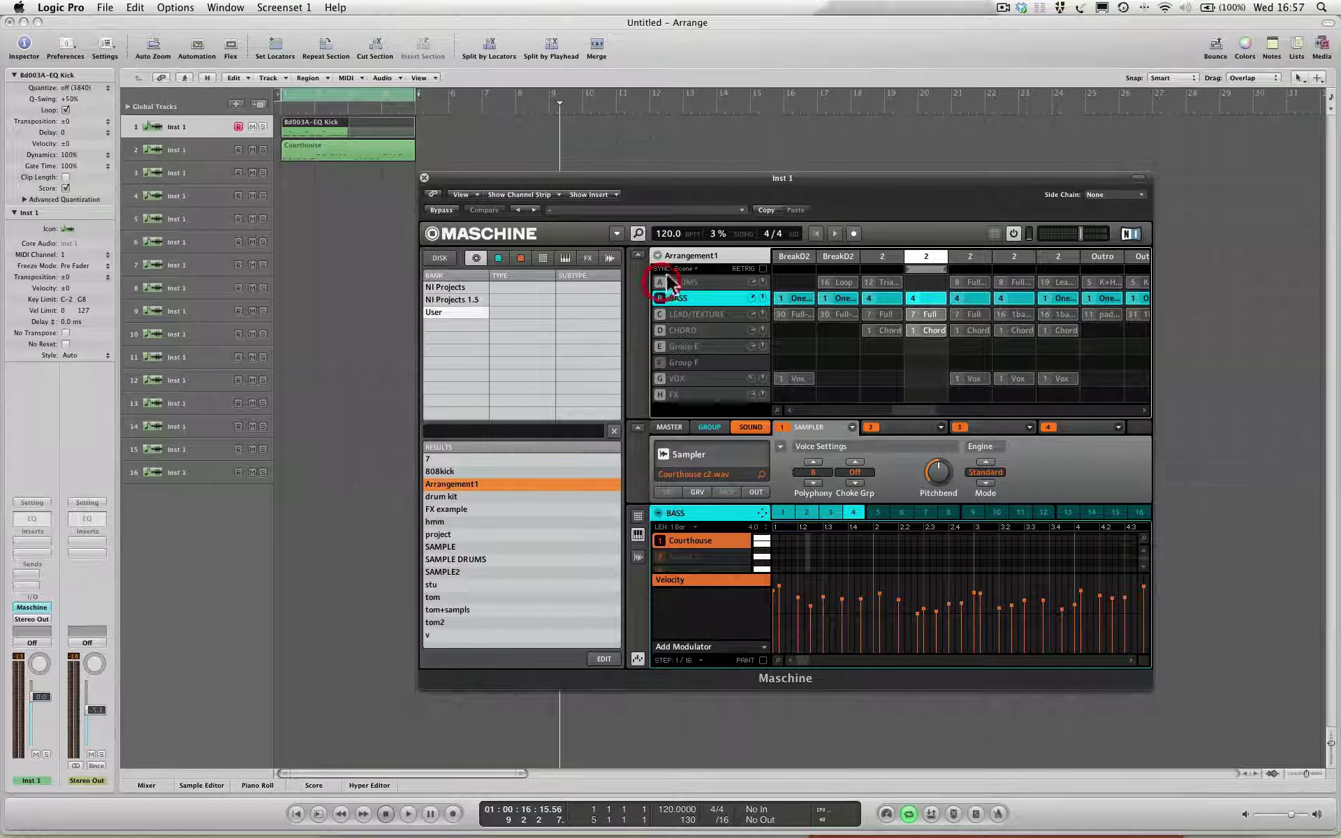
Play the cycled drum and bass regions from the start, then stop playback.
key("Return")
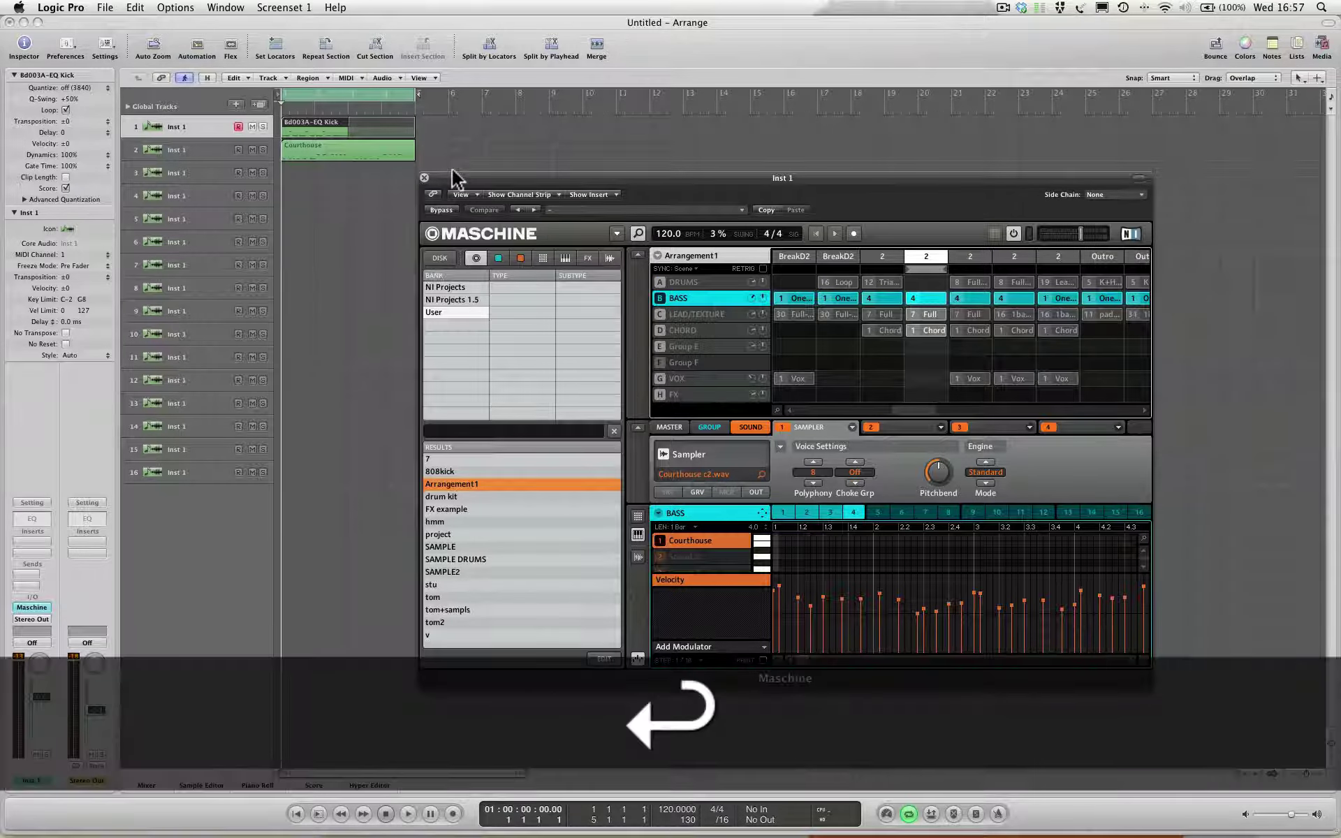
key("KP_Enter")
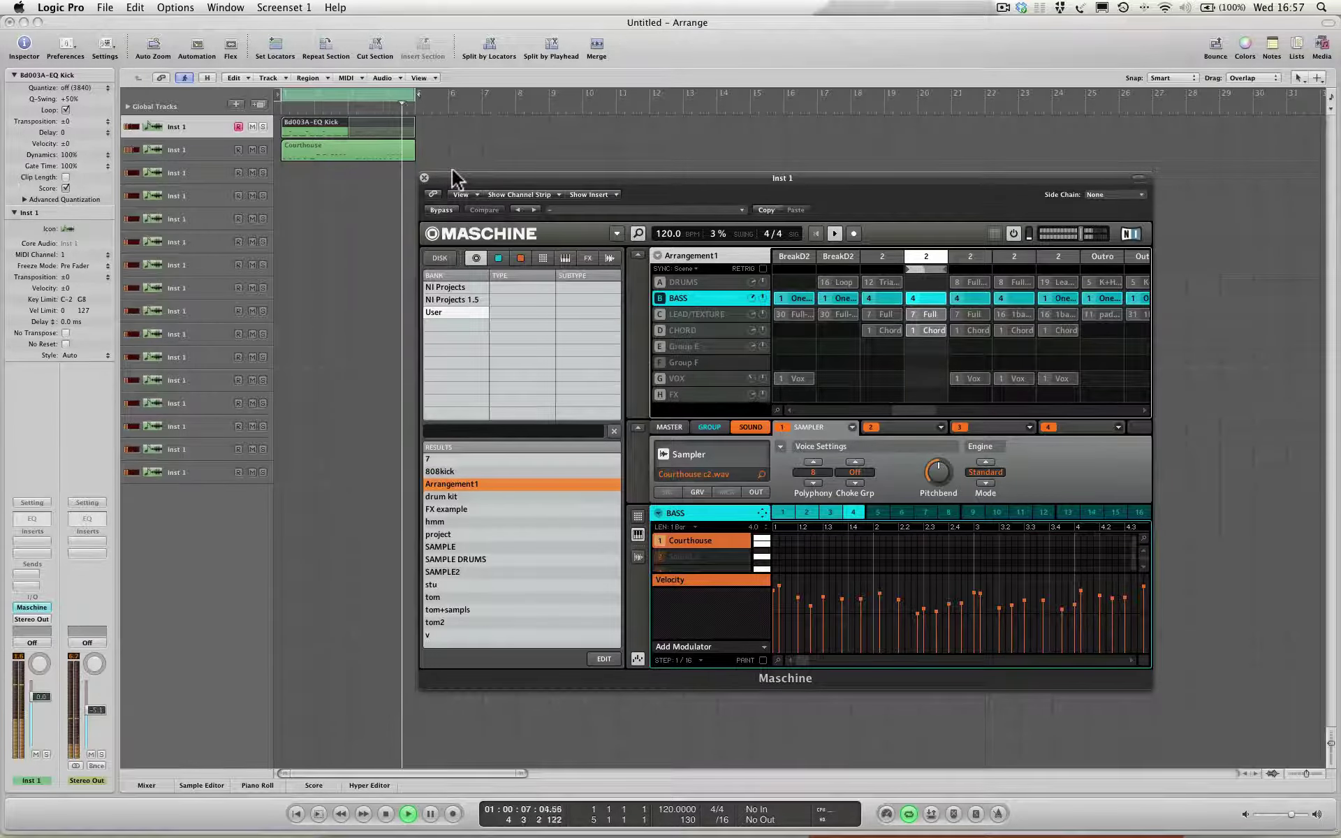
key("space")
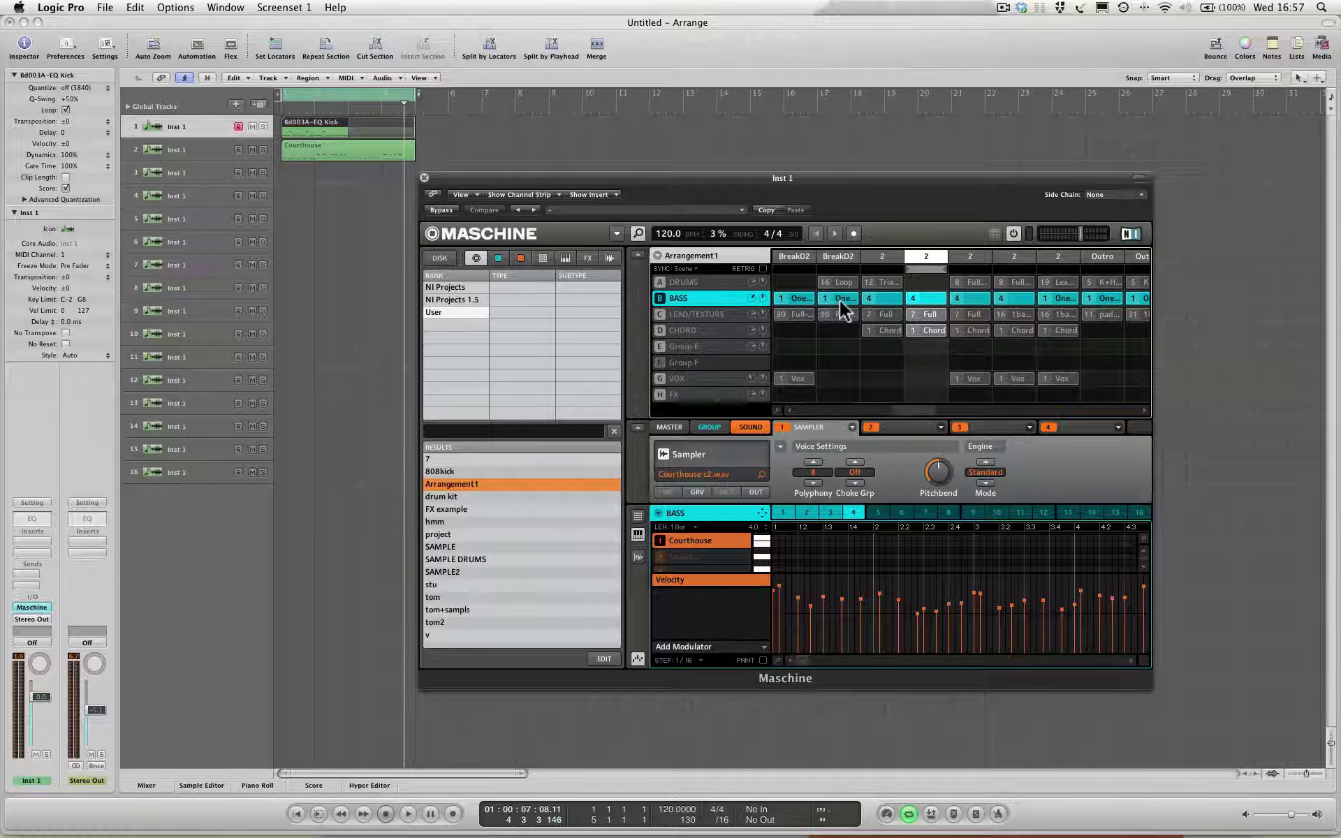
Select the second track and set the Courthouse bass sound's MIDI input channel to 2 to match it.
left_click(195, 152)
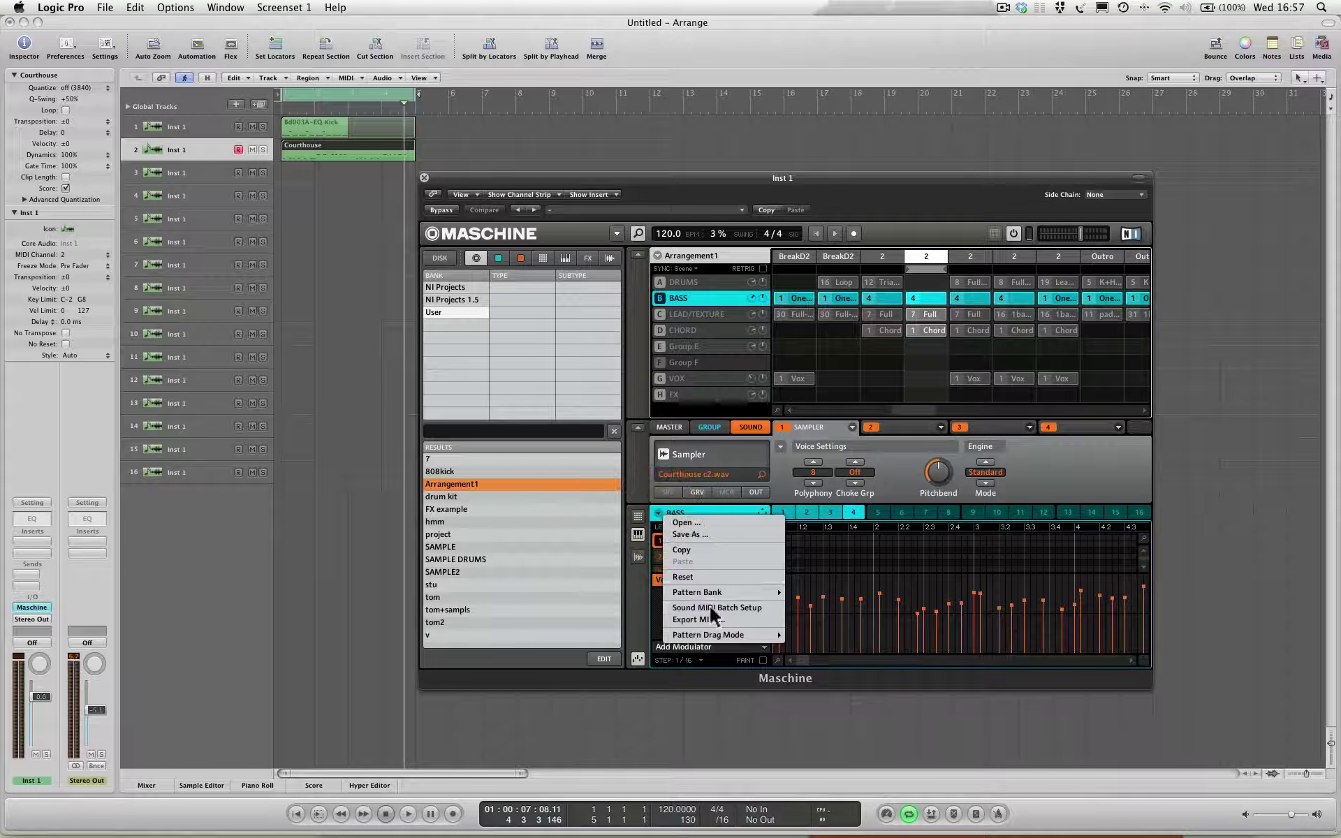
left_click(645, 488)
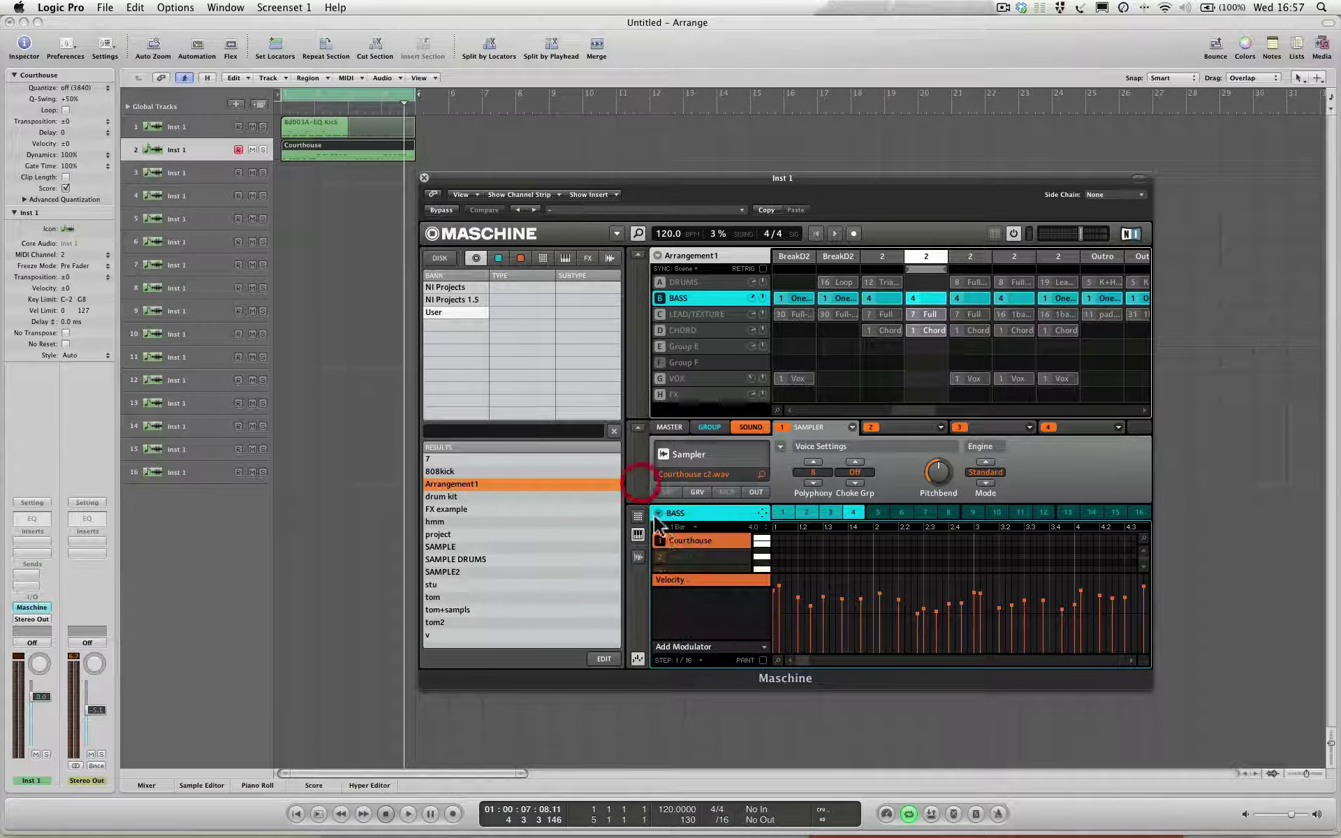
left_click(686, 541)
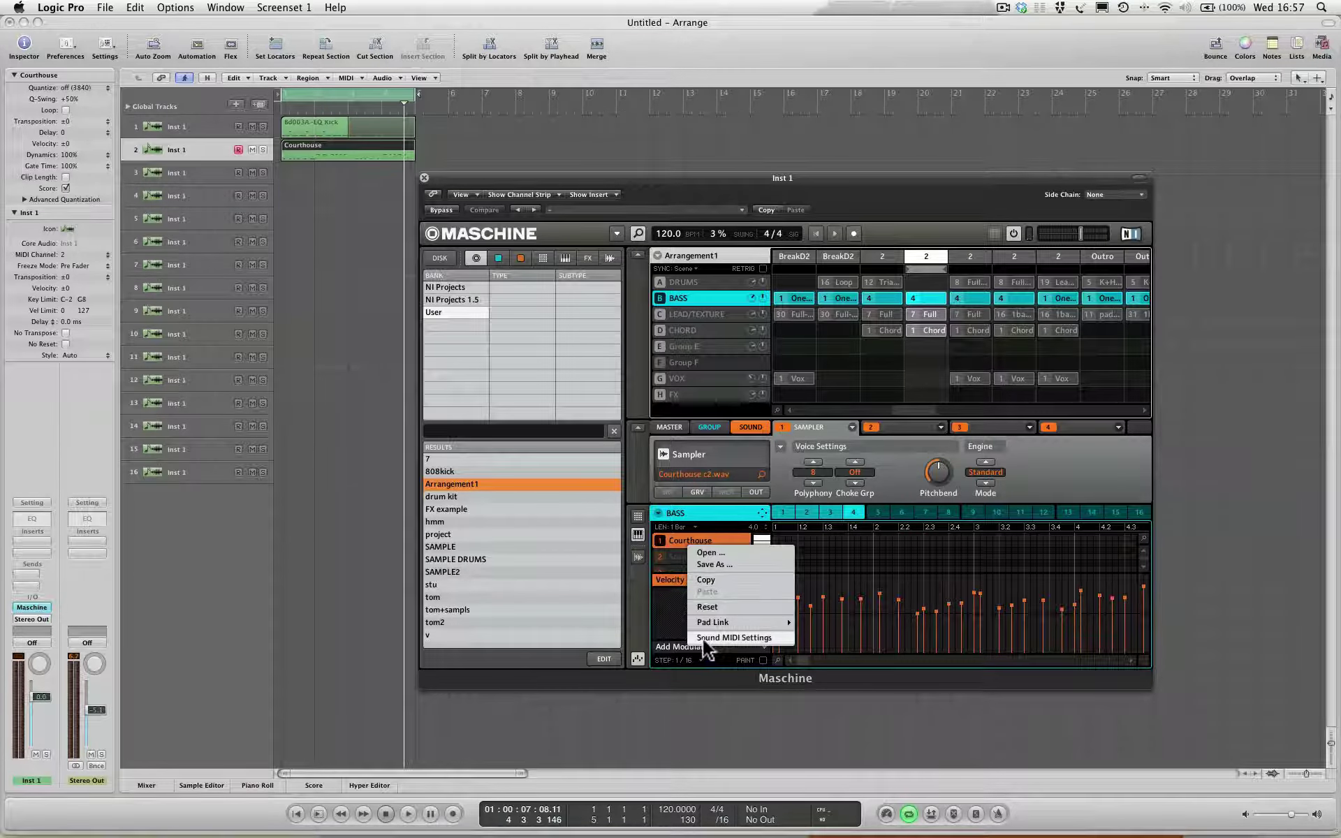
left_click(703, 637)
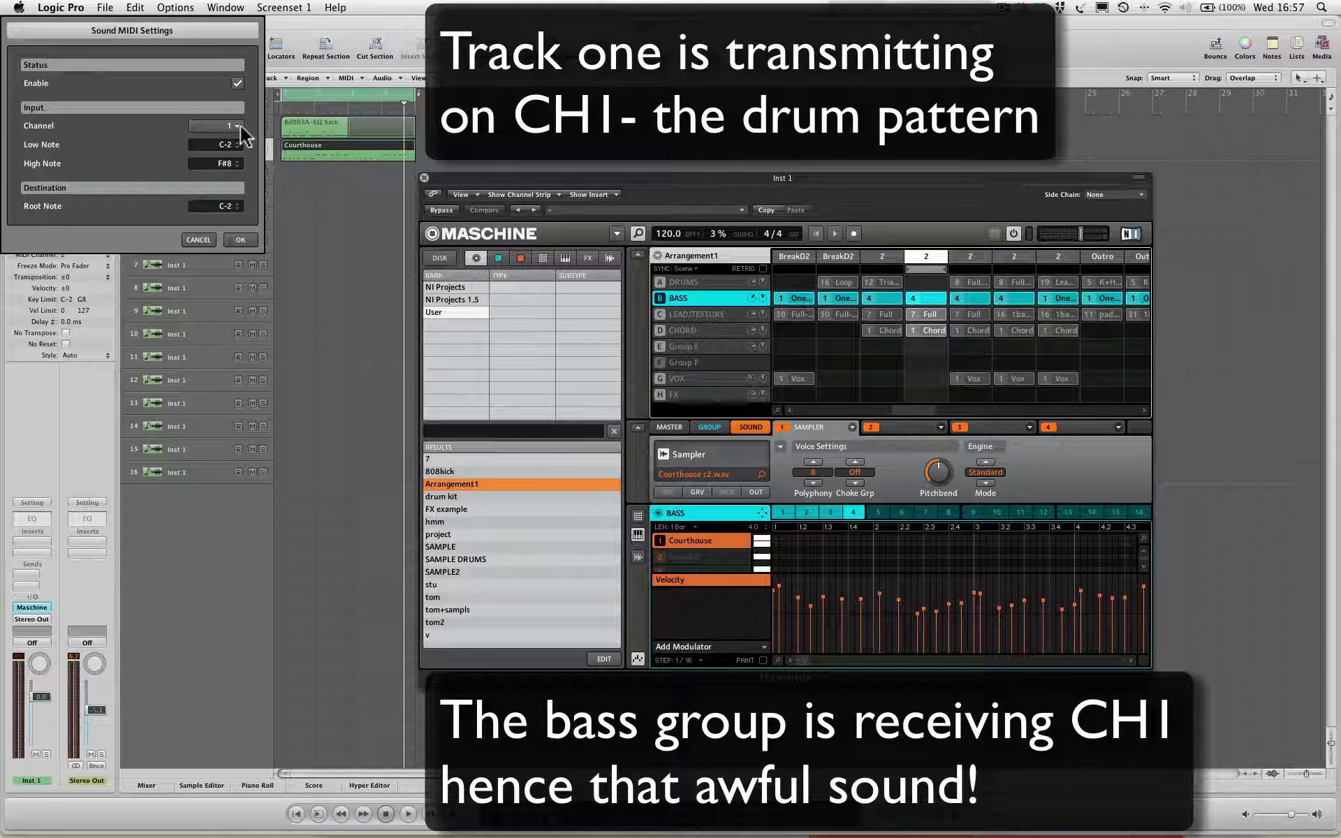
left_click(238, 127)
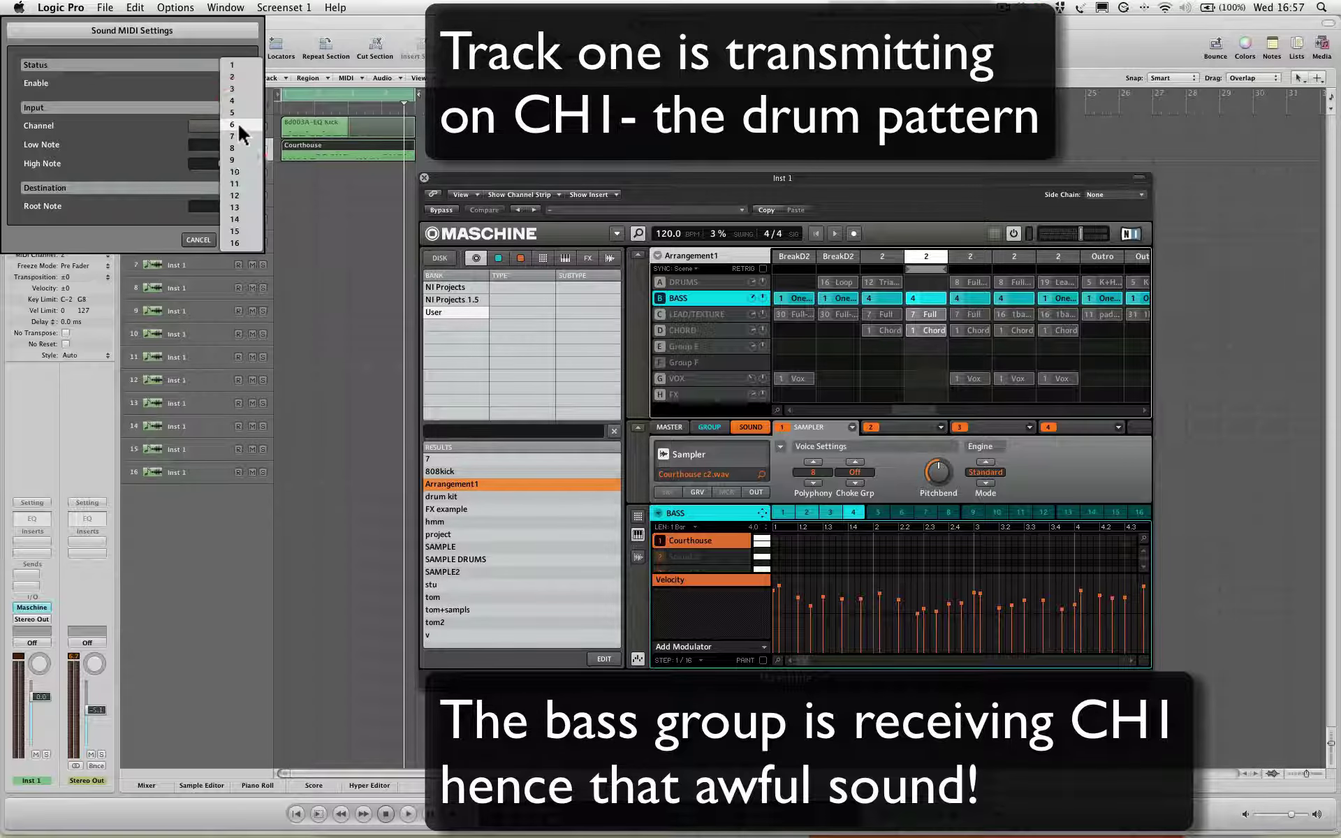
left_click(239, 78)
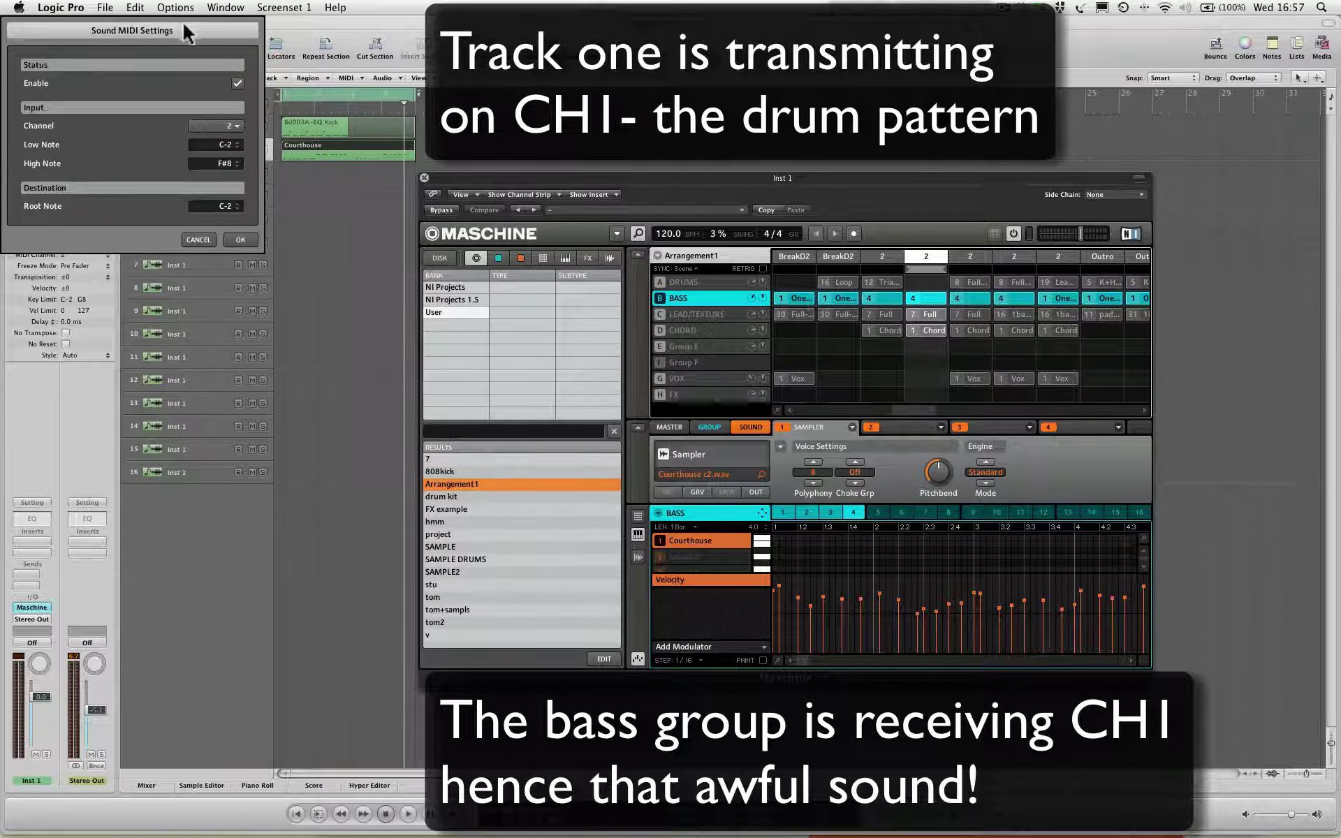
left_click_drag(182, 30, 683, 30)
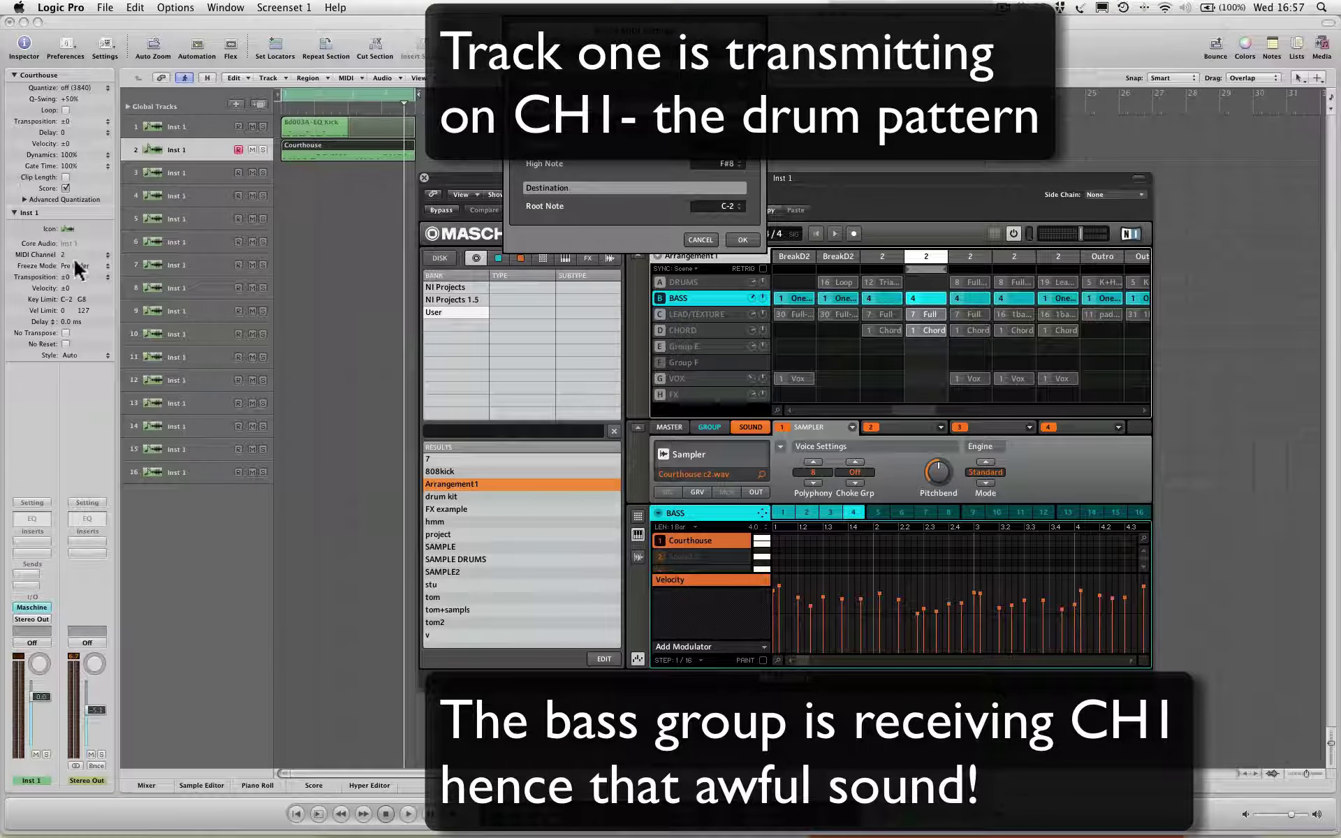
left_click(740, 239)
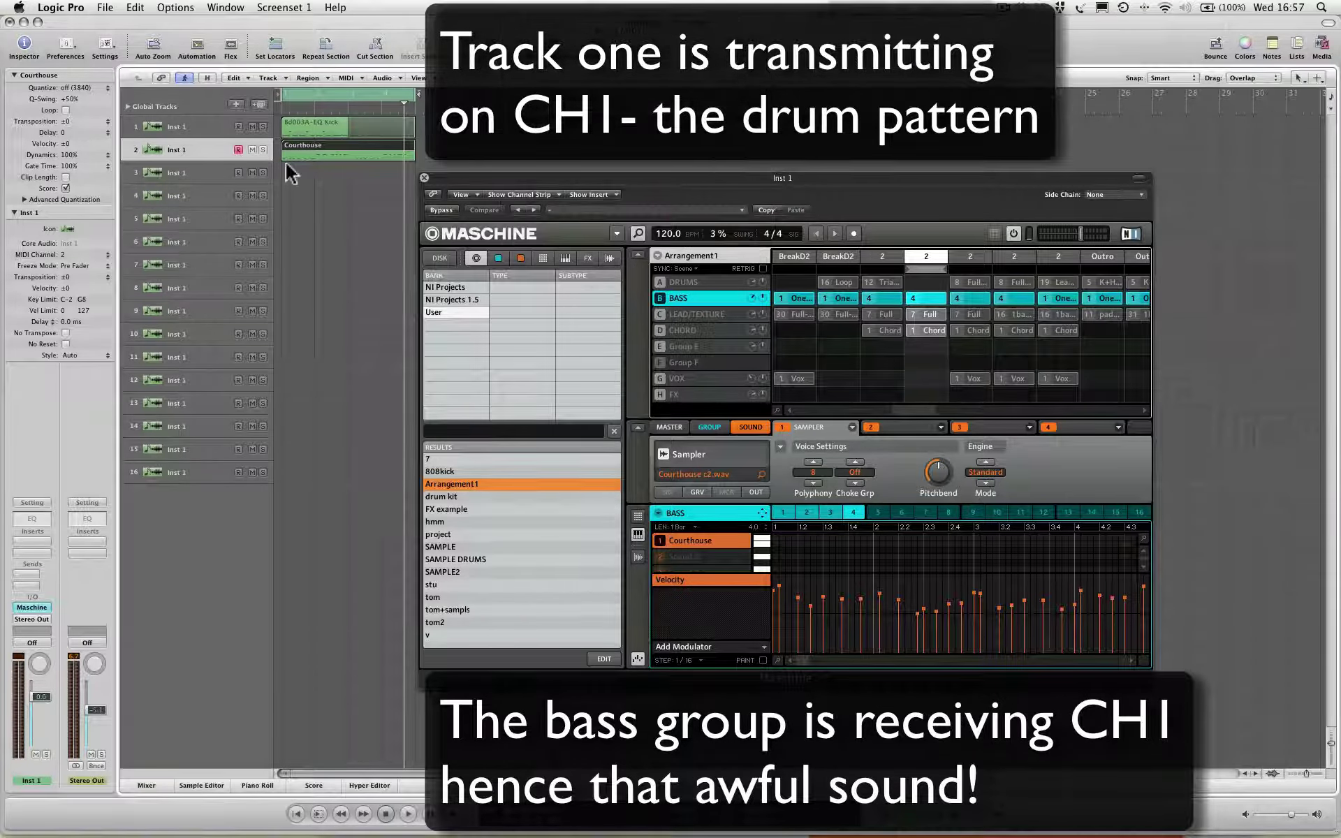
Play the cycled regions from the start and remove BASS pattern 4 from the active Maschine scene.
key("Return")
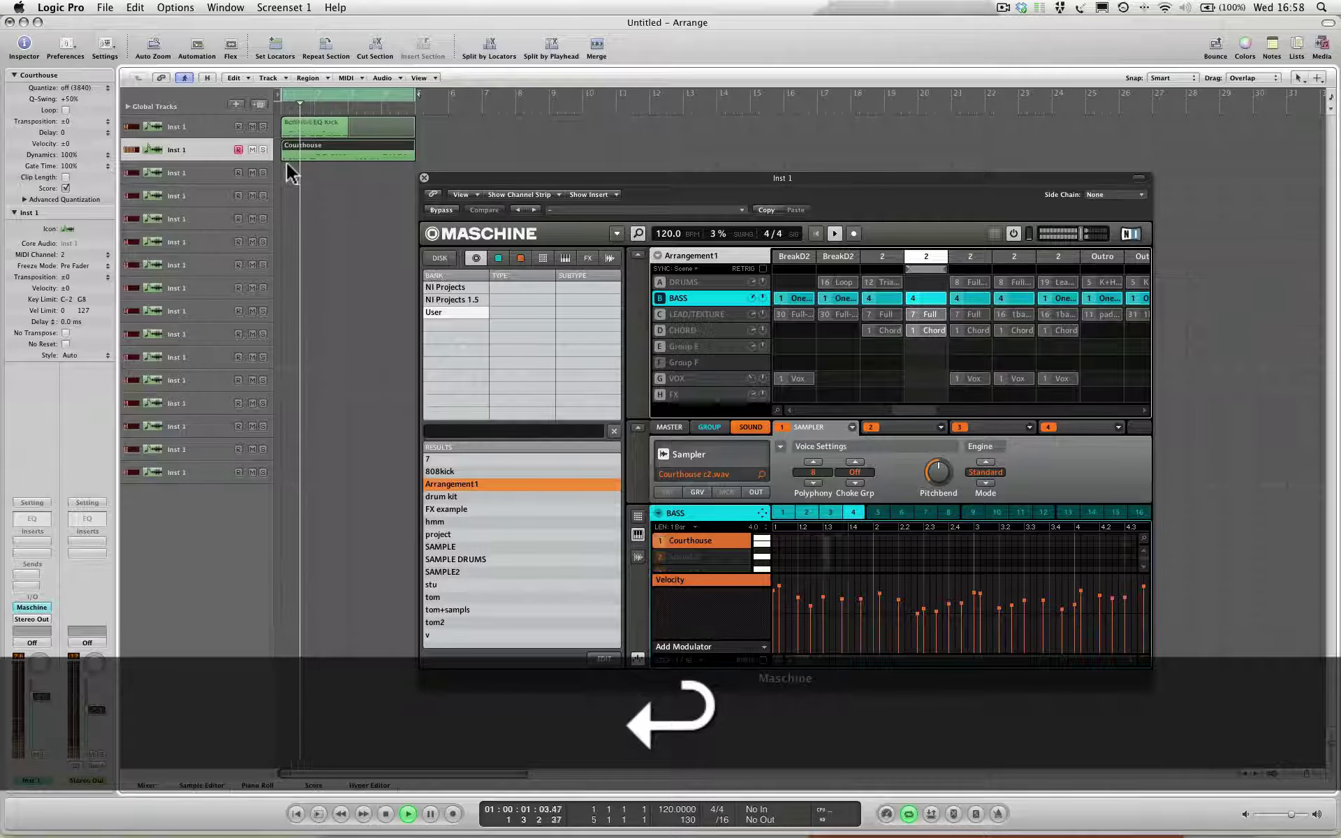
left_click(928, 299)
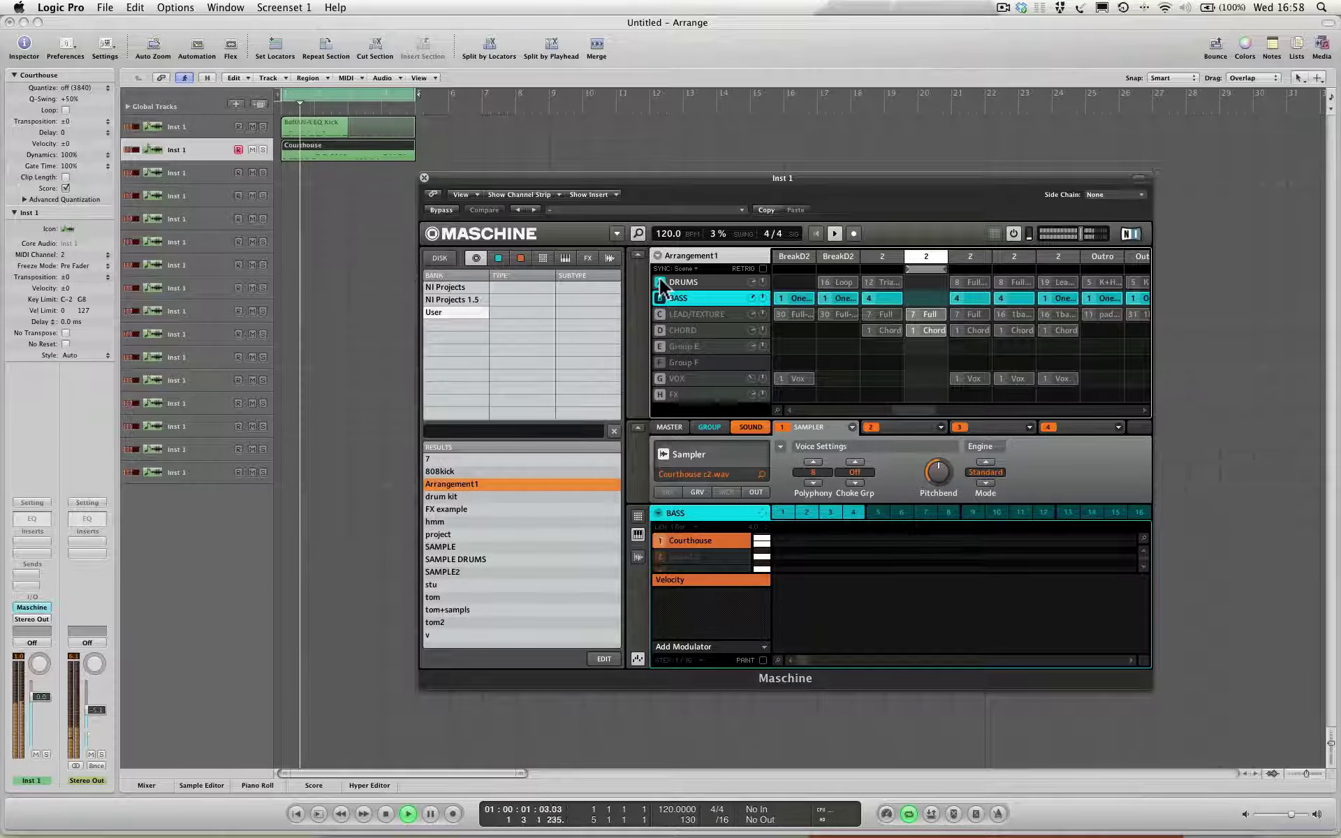
key("space")
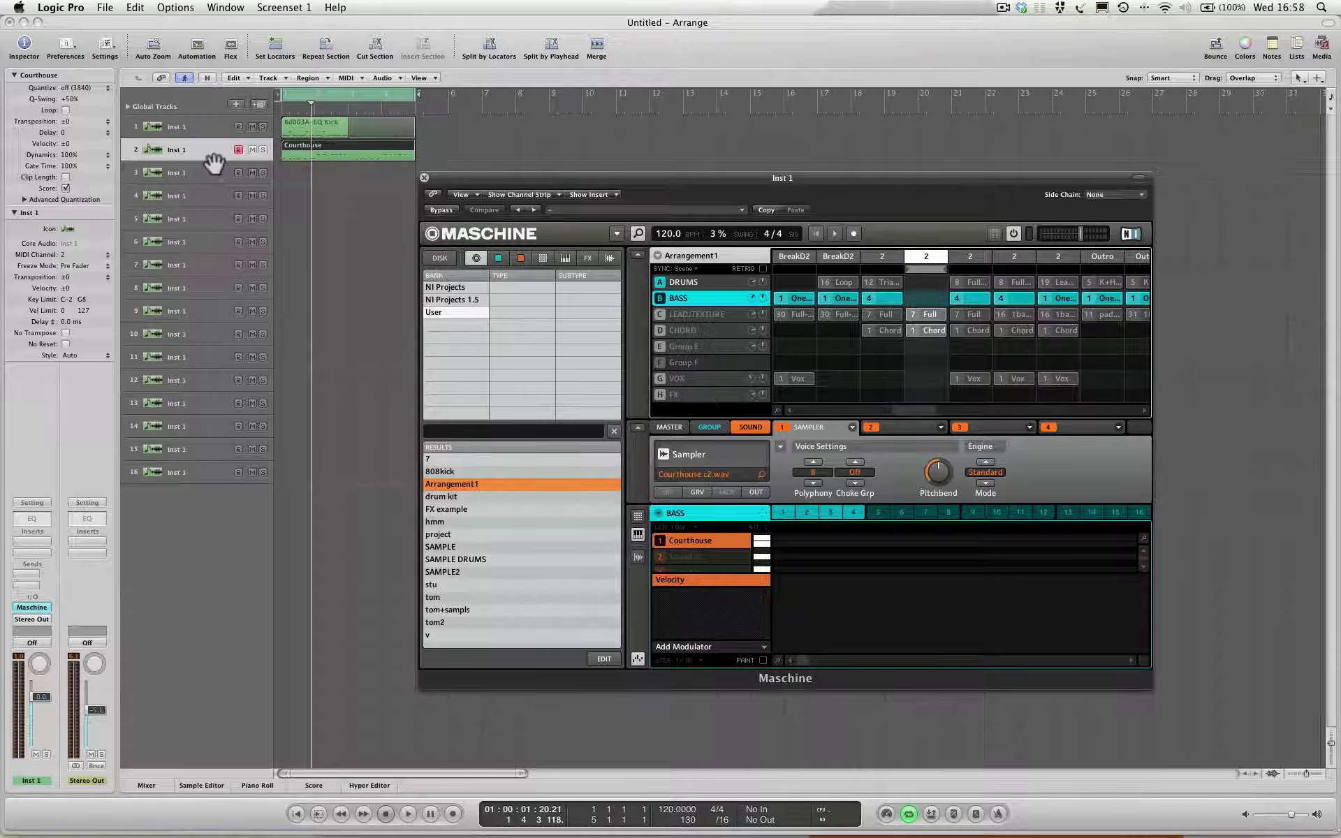
Review the Courthouse sound's MIDI settings against the second track's MIDI channel.
right_click(683, 537)
left_click(708, 634)
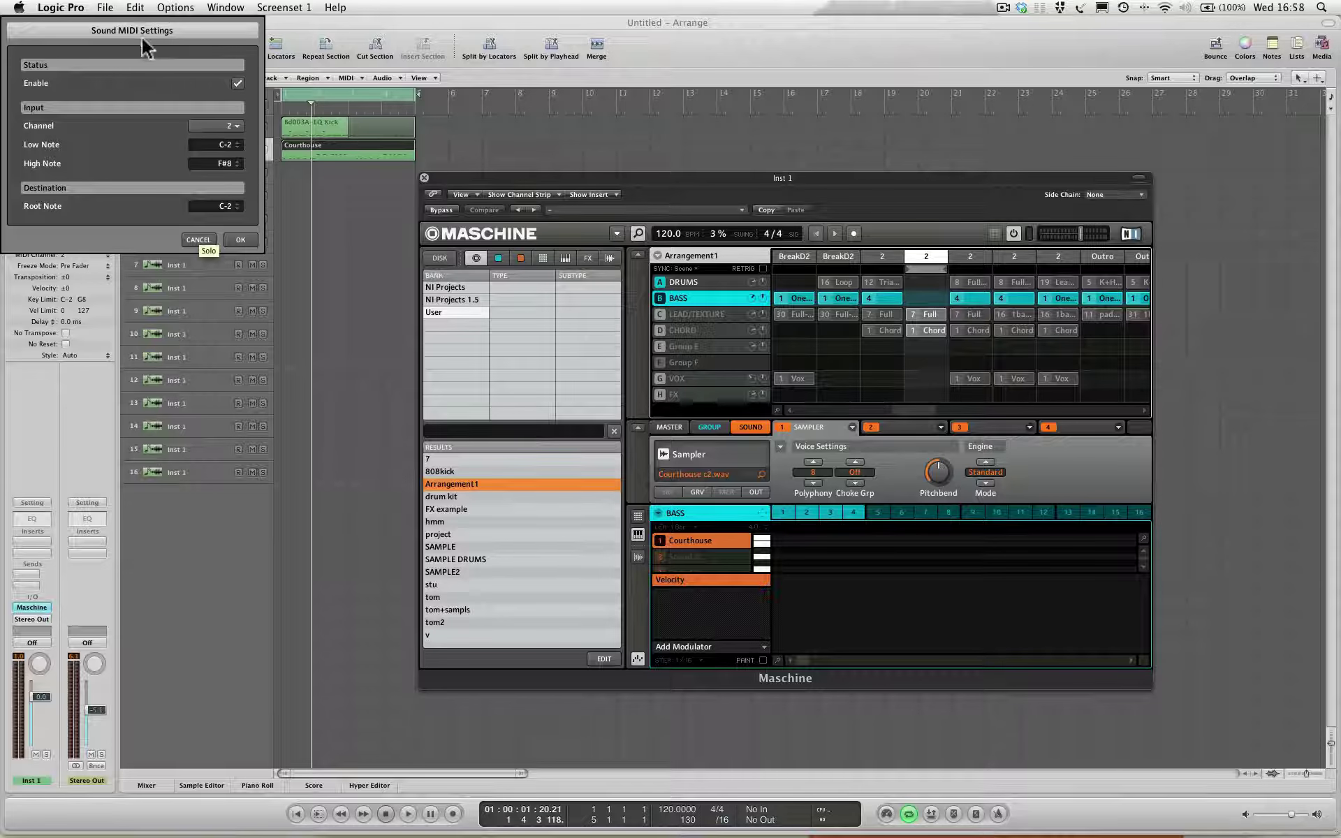
left_click_drag(155, 29, 262, 338)
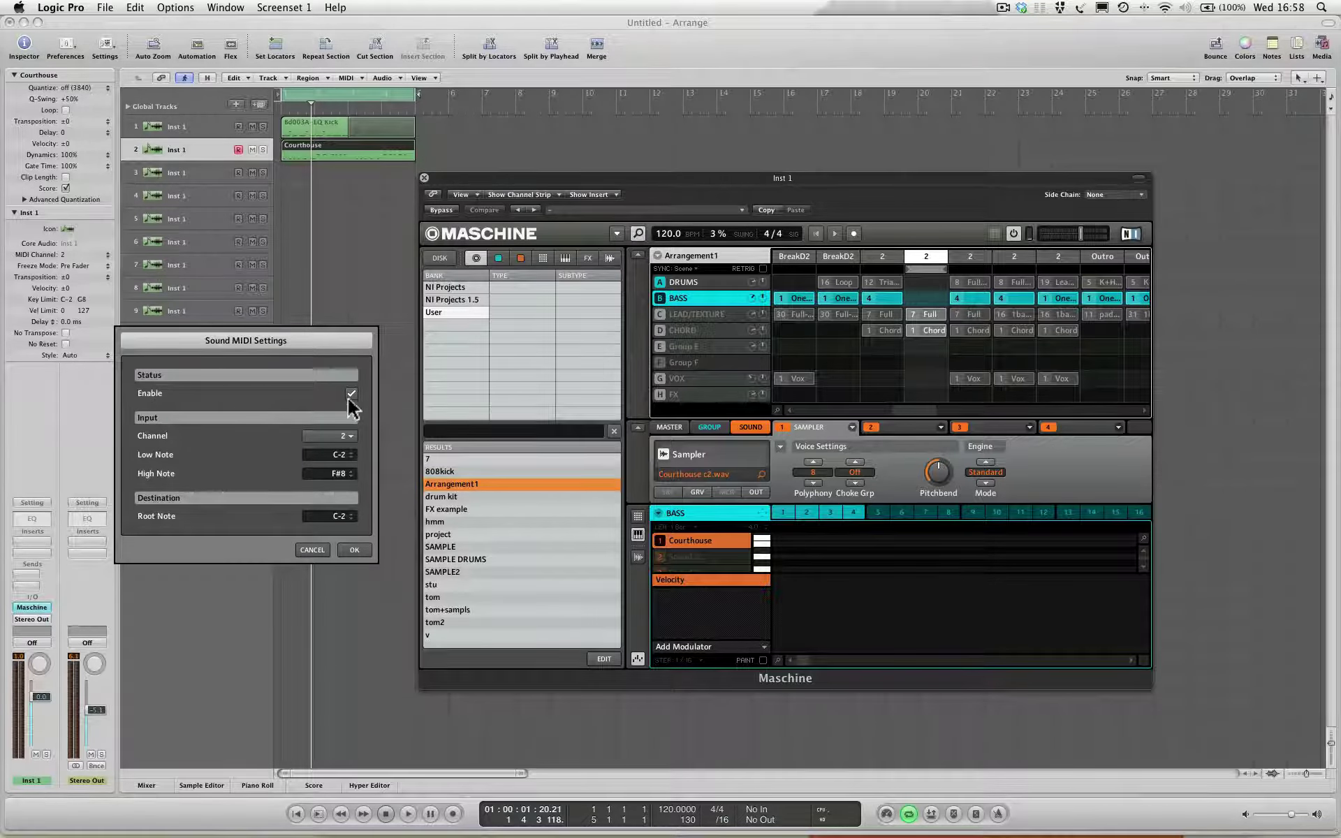
left_click(352, 551)
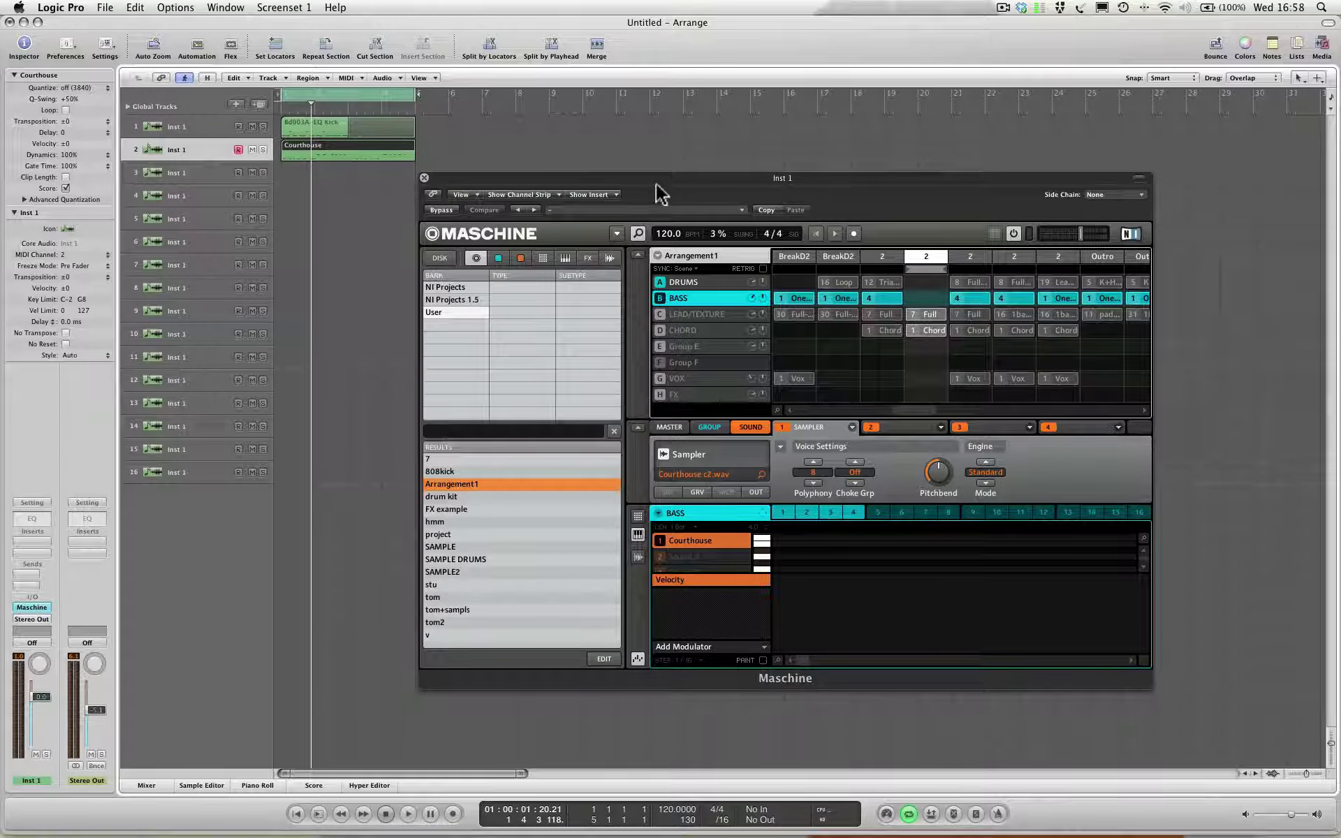
Solo the LEAD/TEXTURE group and audition its pattern in the active scene.
left_click(680, 312)
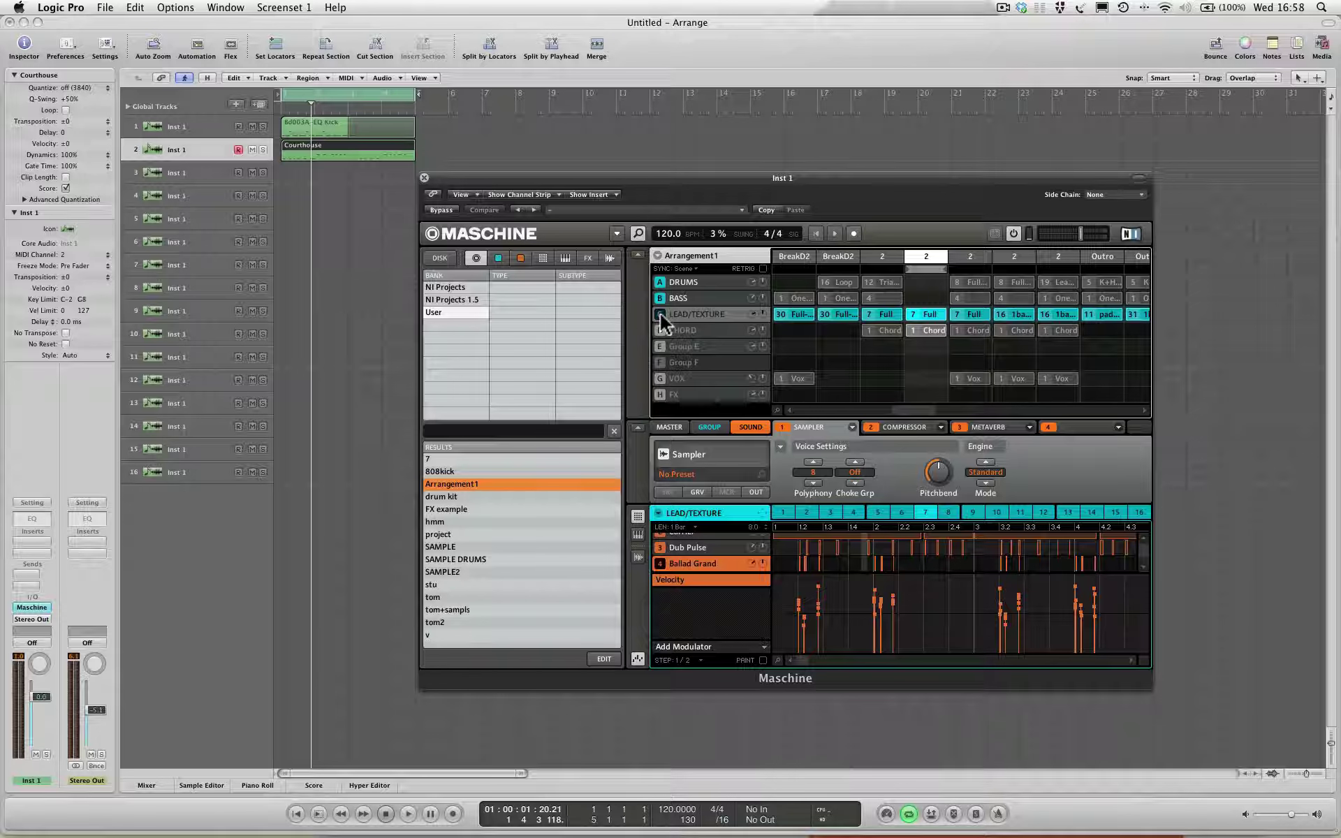
left_click(660, 312)
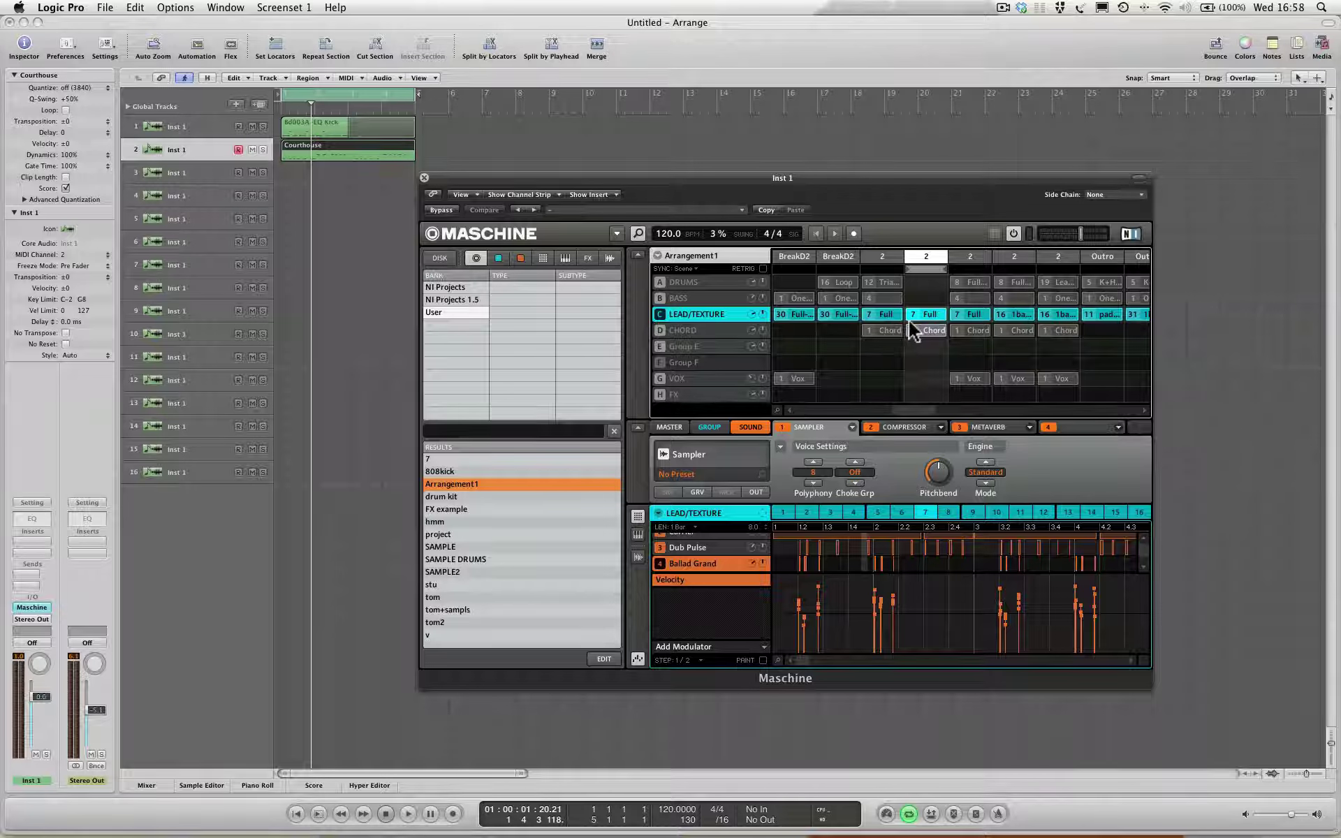
key("space")
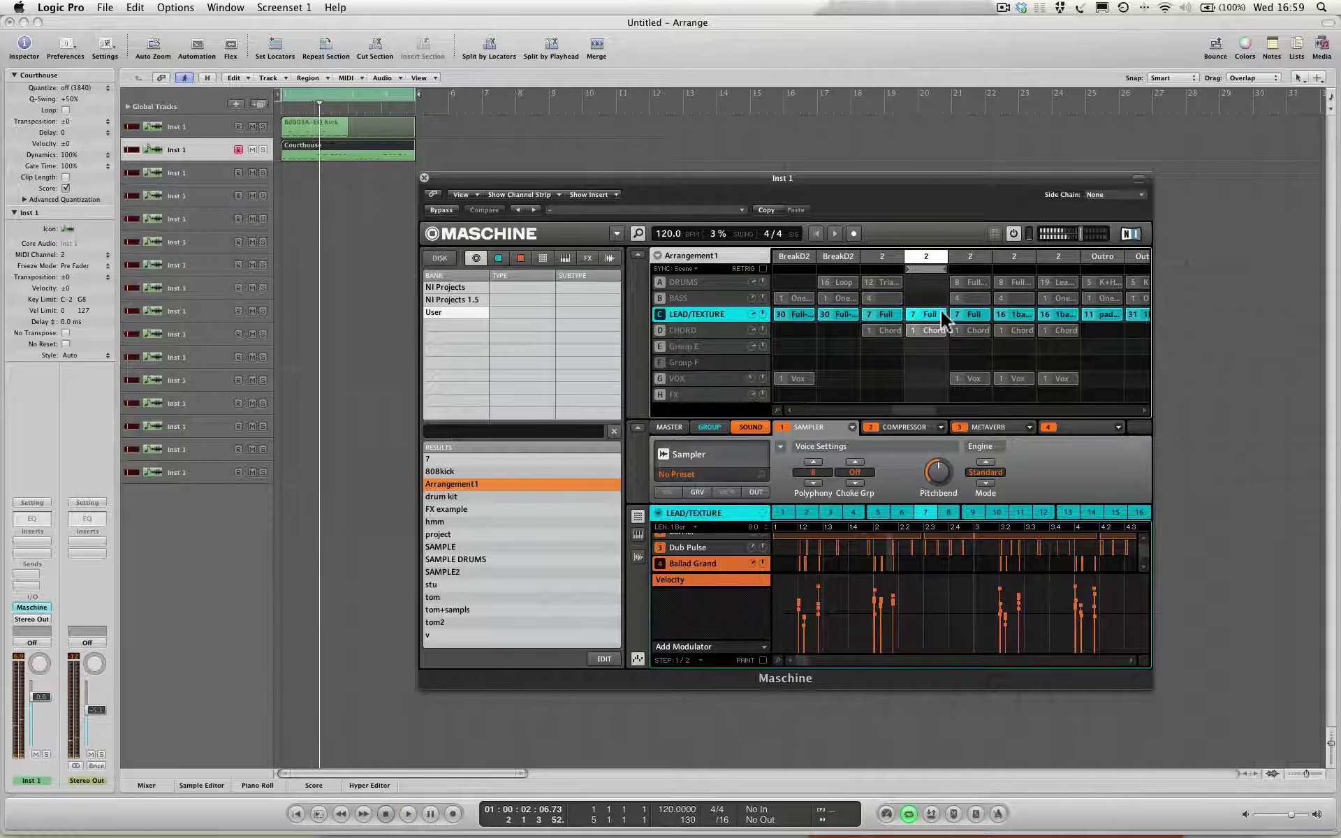
Batch-map the LEAD/TEXTURE group's sounds to MIDI channels.
left_click(656, 515)
left_click(681, 601)
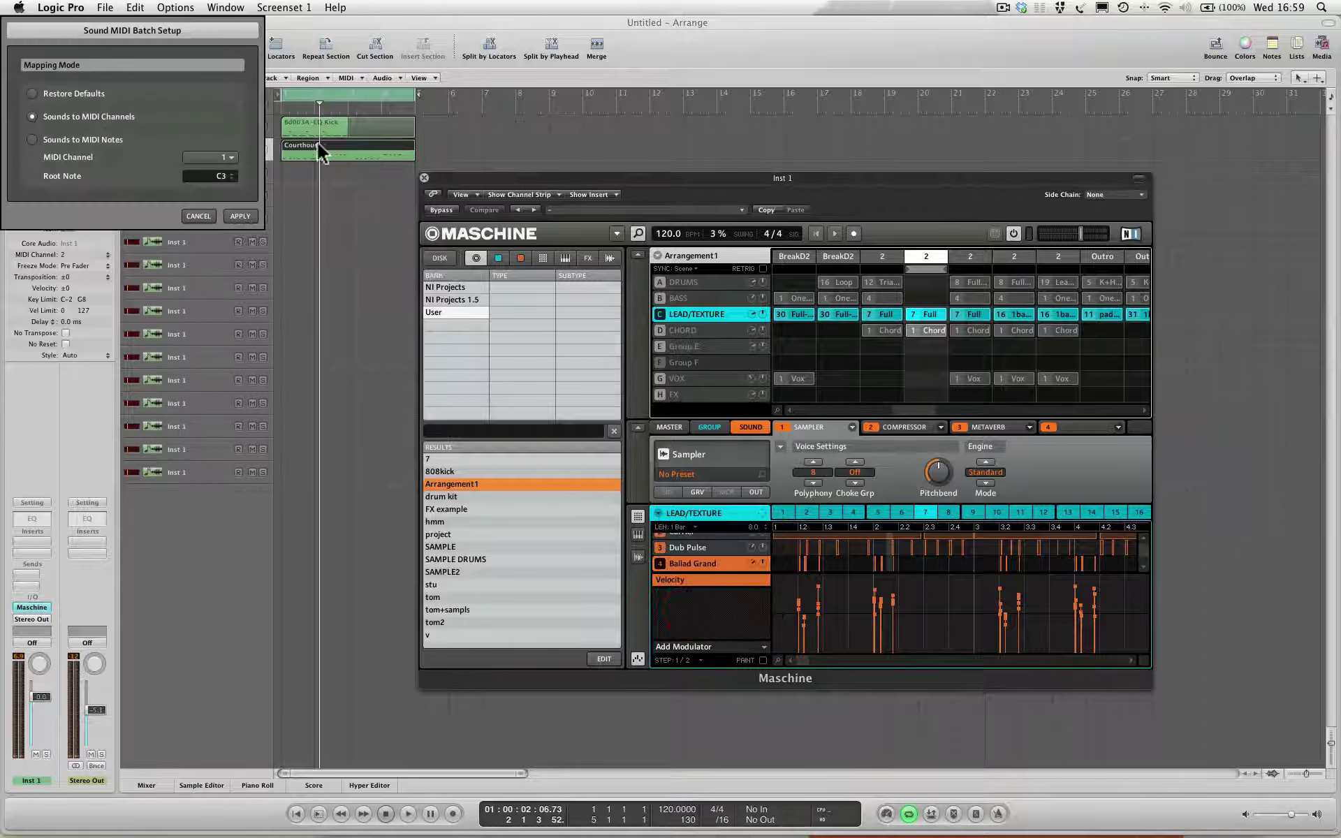
left_click(33, 117)
left_click(238, 216)
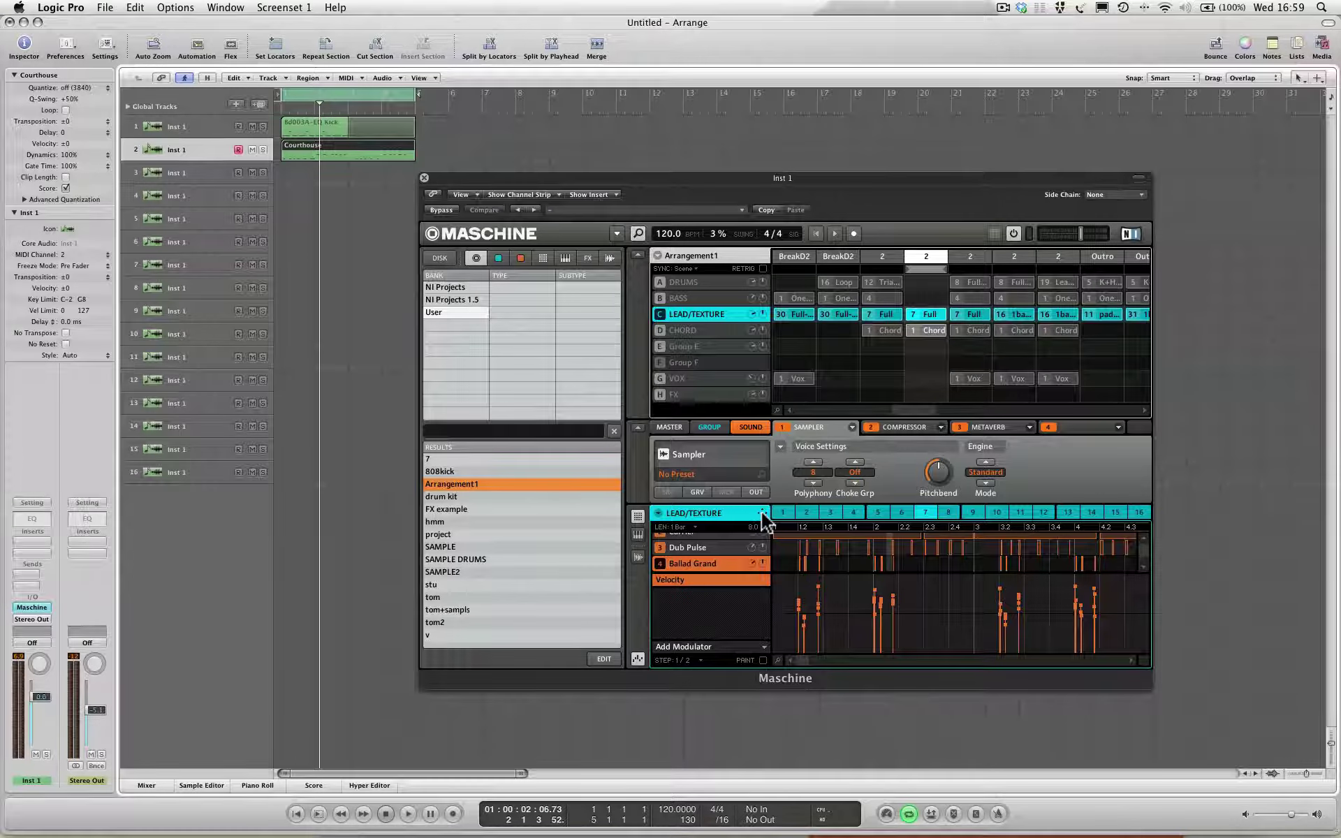
Place the LEAD/TEXTURE pattern's MIDI on tracks 3 to 6 from bar 1, and move the Maschine window clear of the regions.
left_click_drag(764, 520, 297, 174)
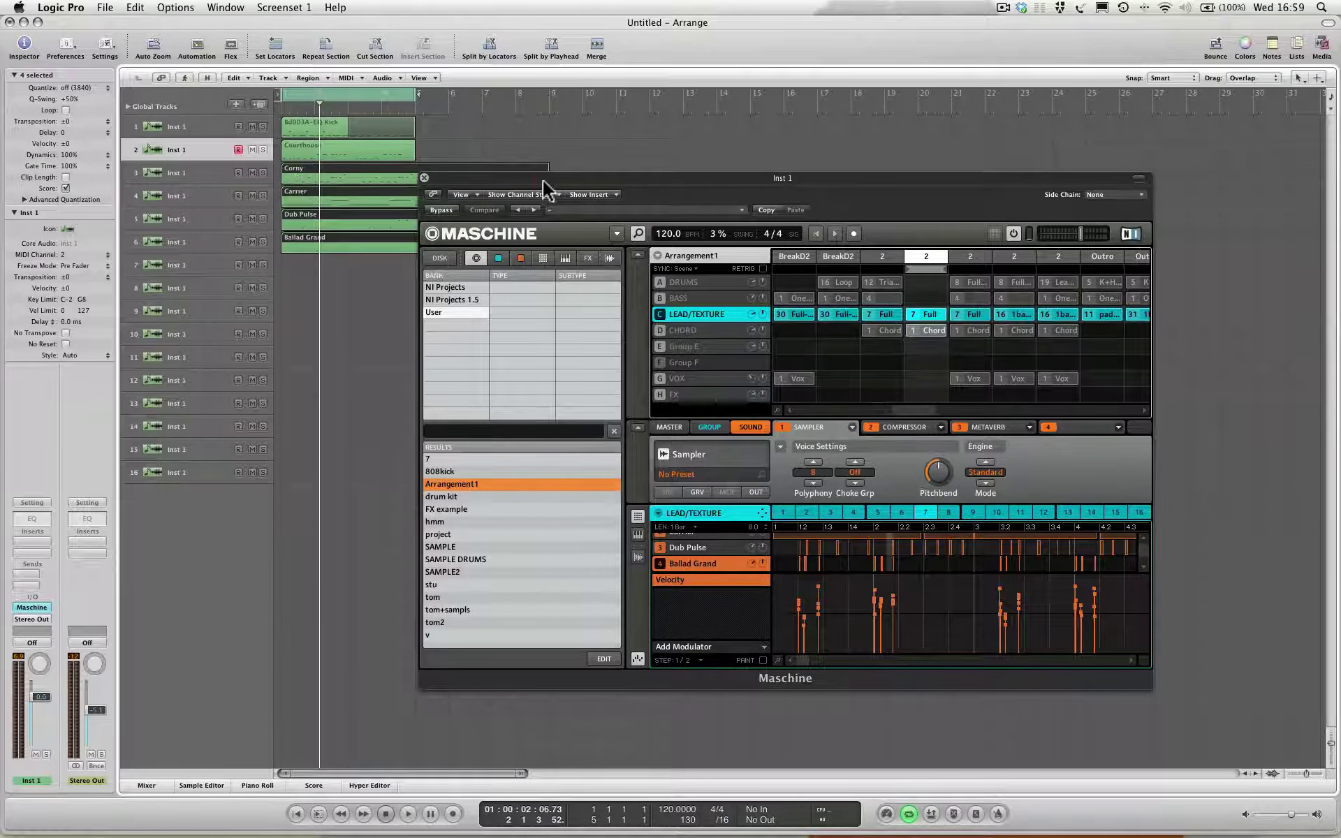
left_click_drag(543, 180, 704, 151)
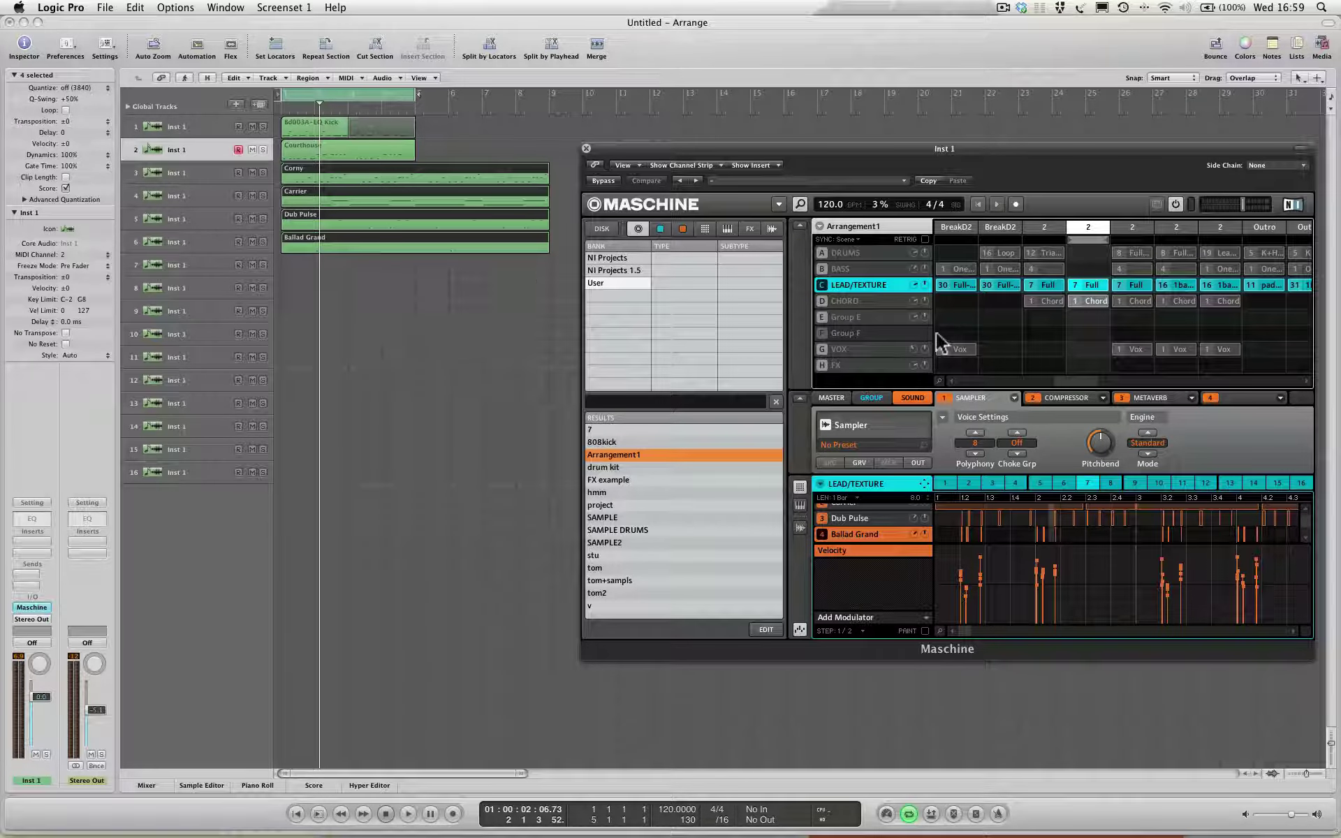
Play the arrangement while briefly unmuting the BASS and DRUMS groups, mute them again and stop playback.
key("space")
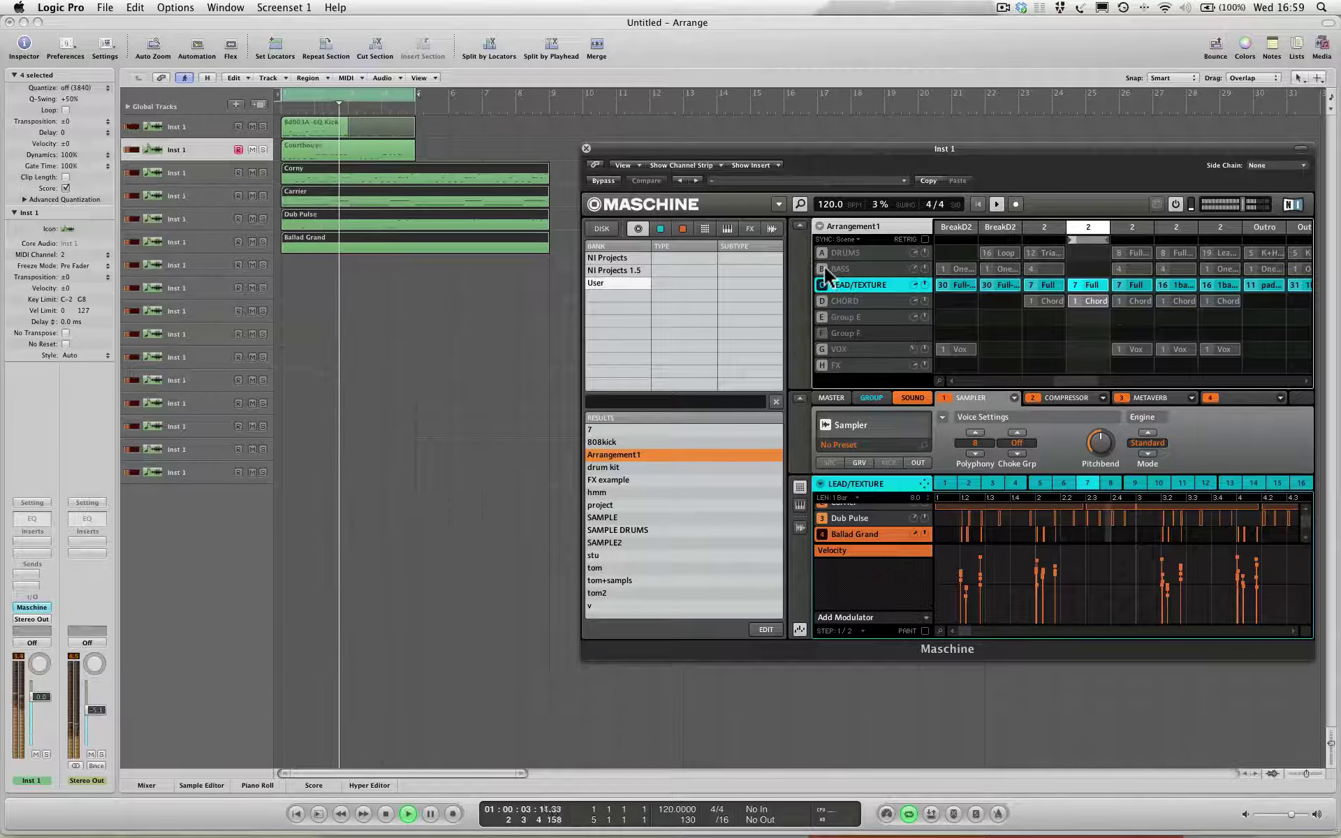
left_click(822, 269)
left_click(822, 252)
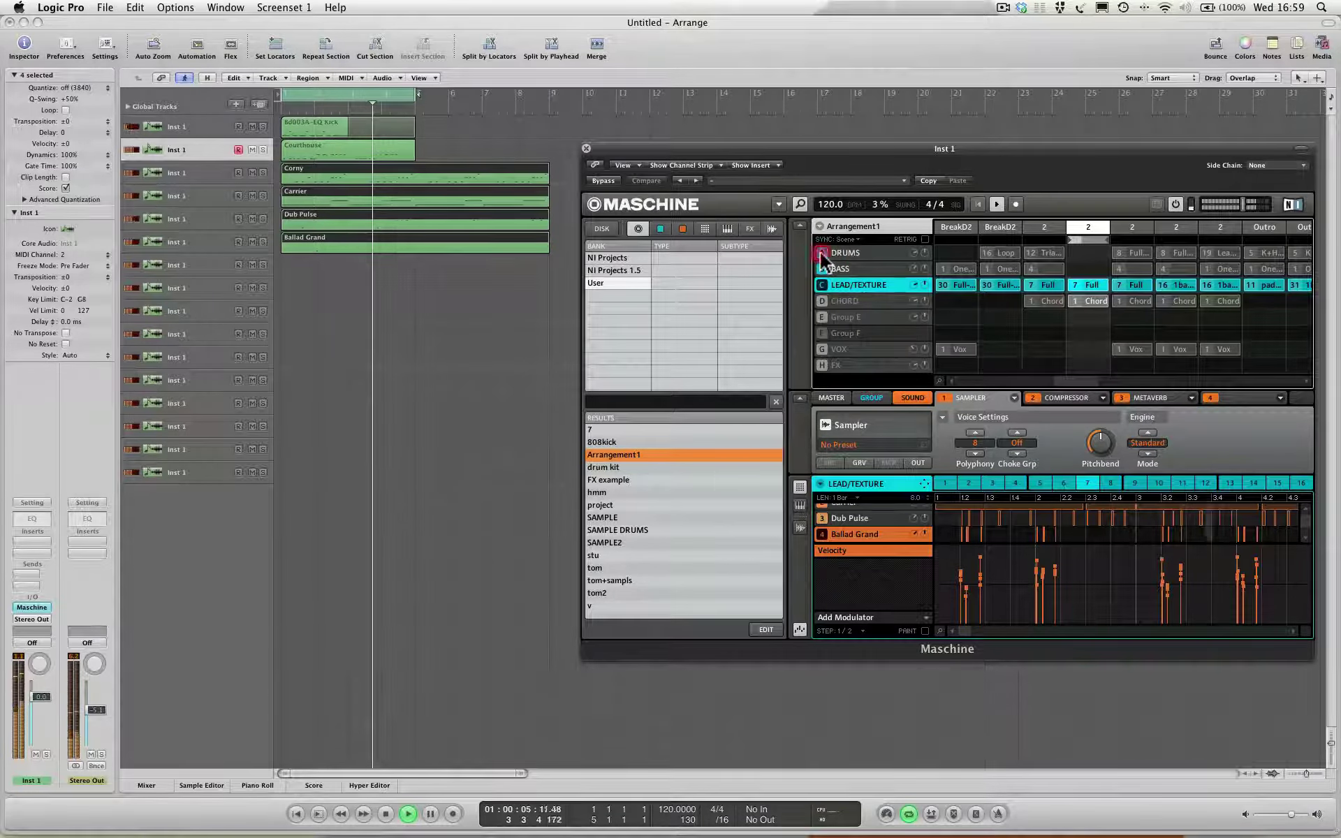
left_click(820, 252)
left_click(819, 264)
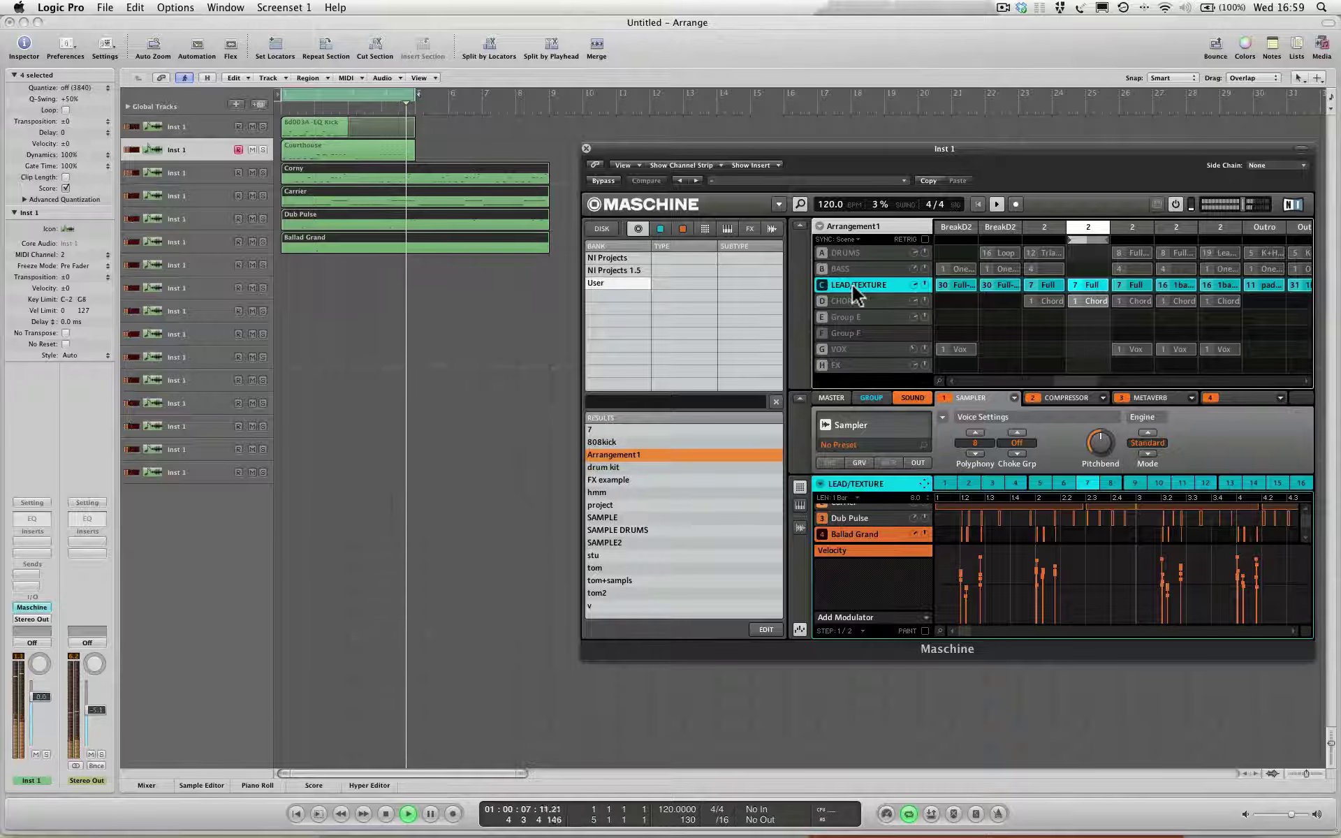
key("space")
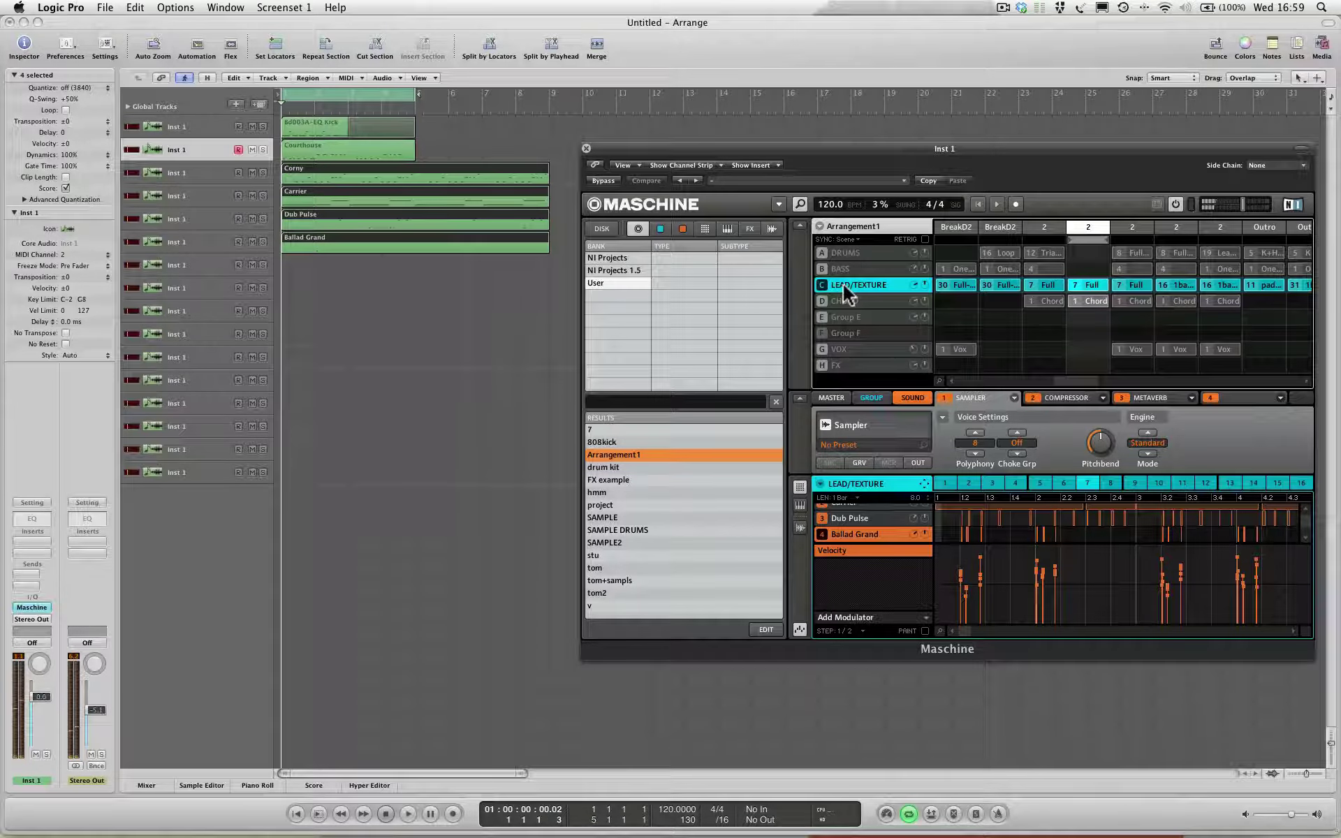
Step through tracks 3 to 6 and examine the MIDI channel assigned to each one.
left_click(185, 175)
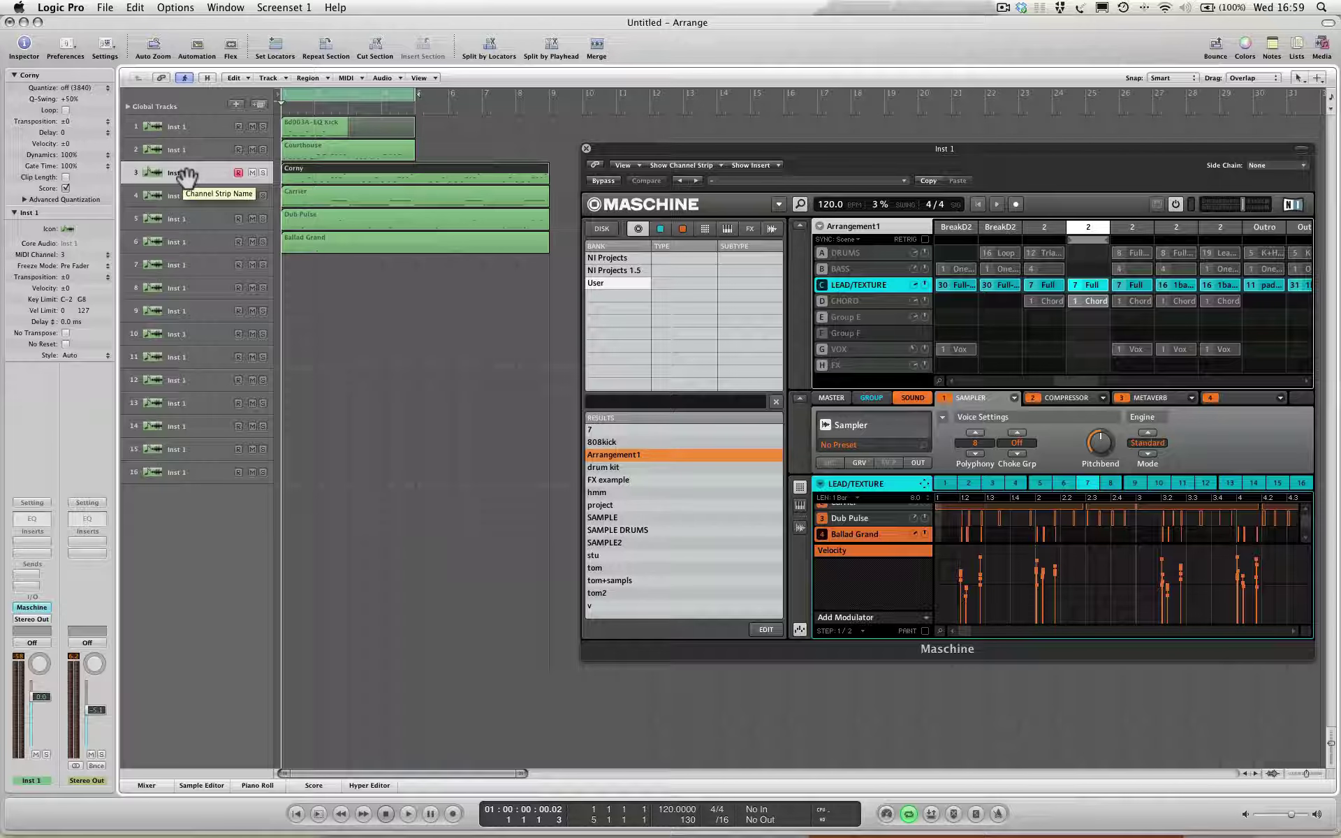
key("Down")
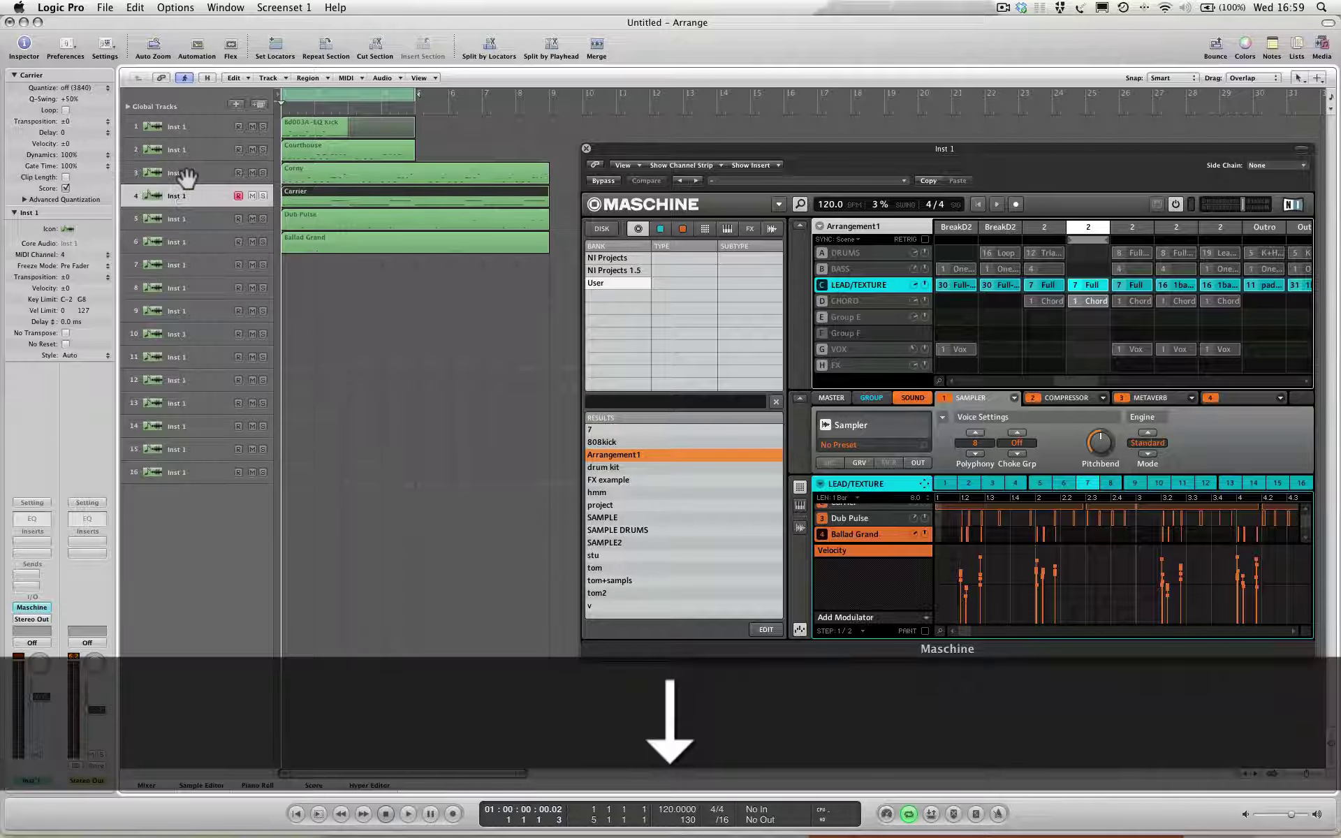
key("Down")
key("Up")
key("Up")
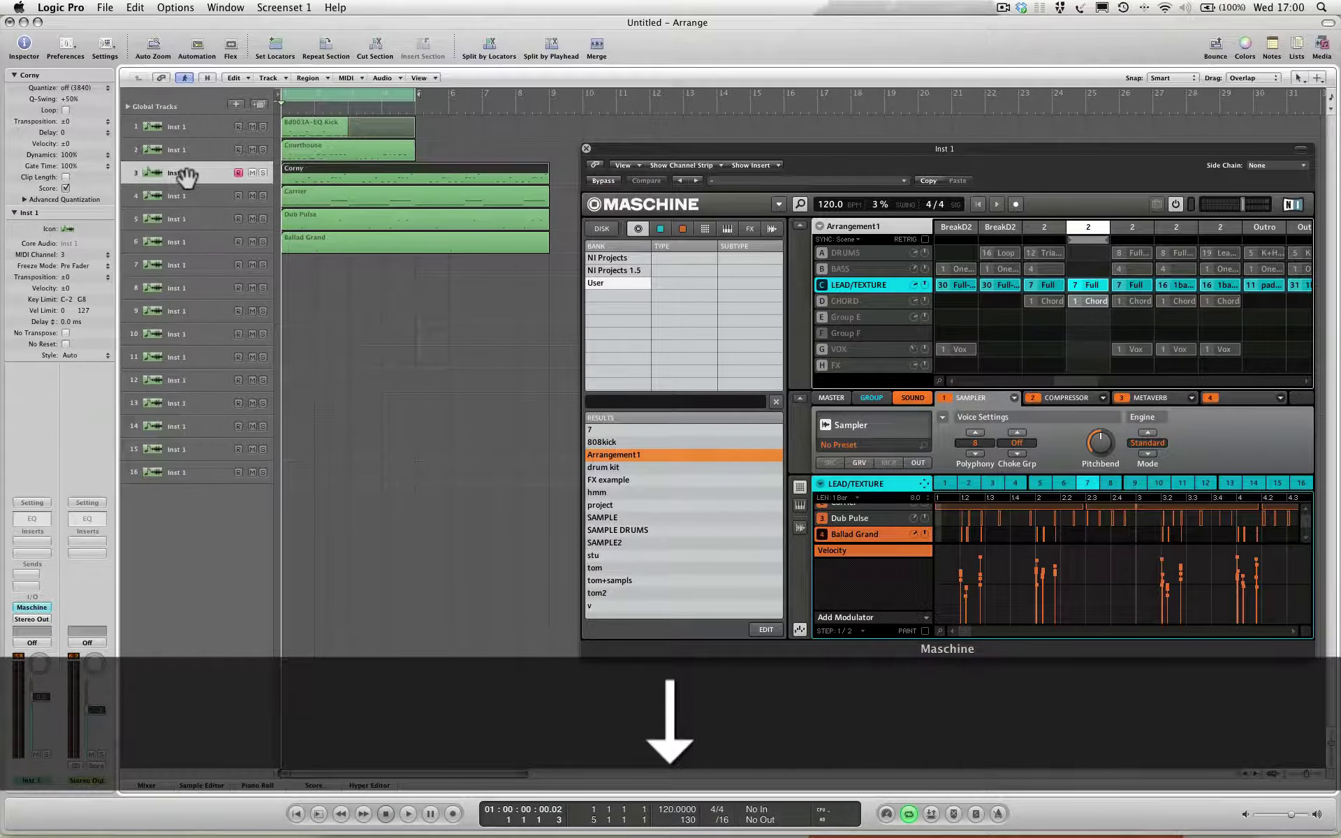
key("Down")
key("Down")
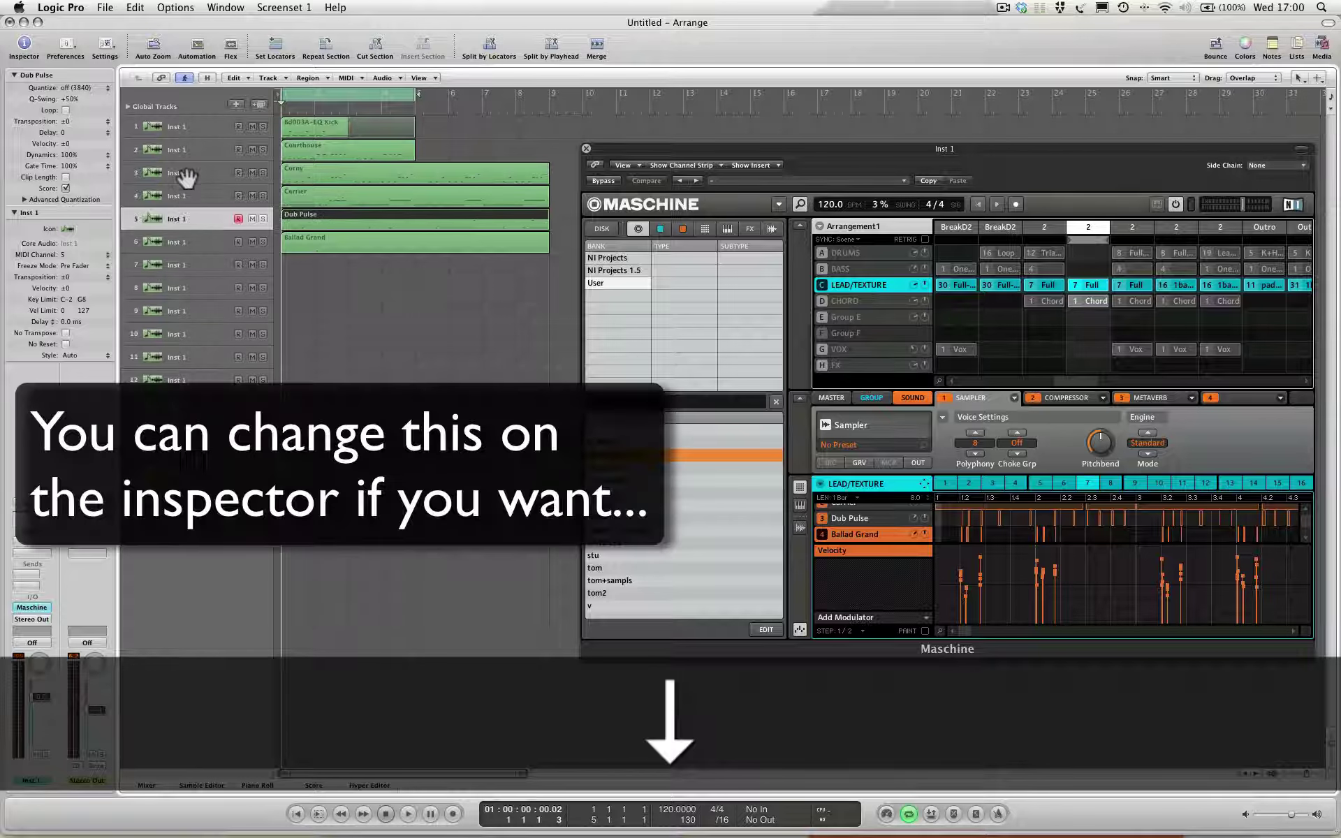
key("Down")
key("Up")
key("Up")
key("Up")
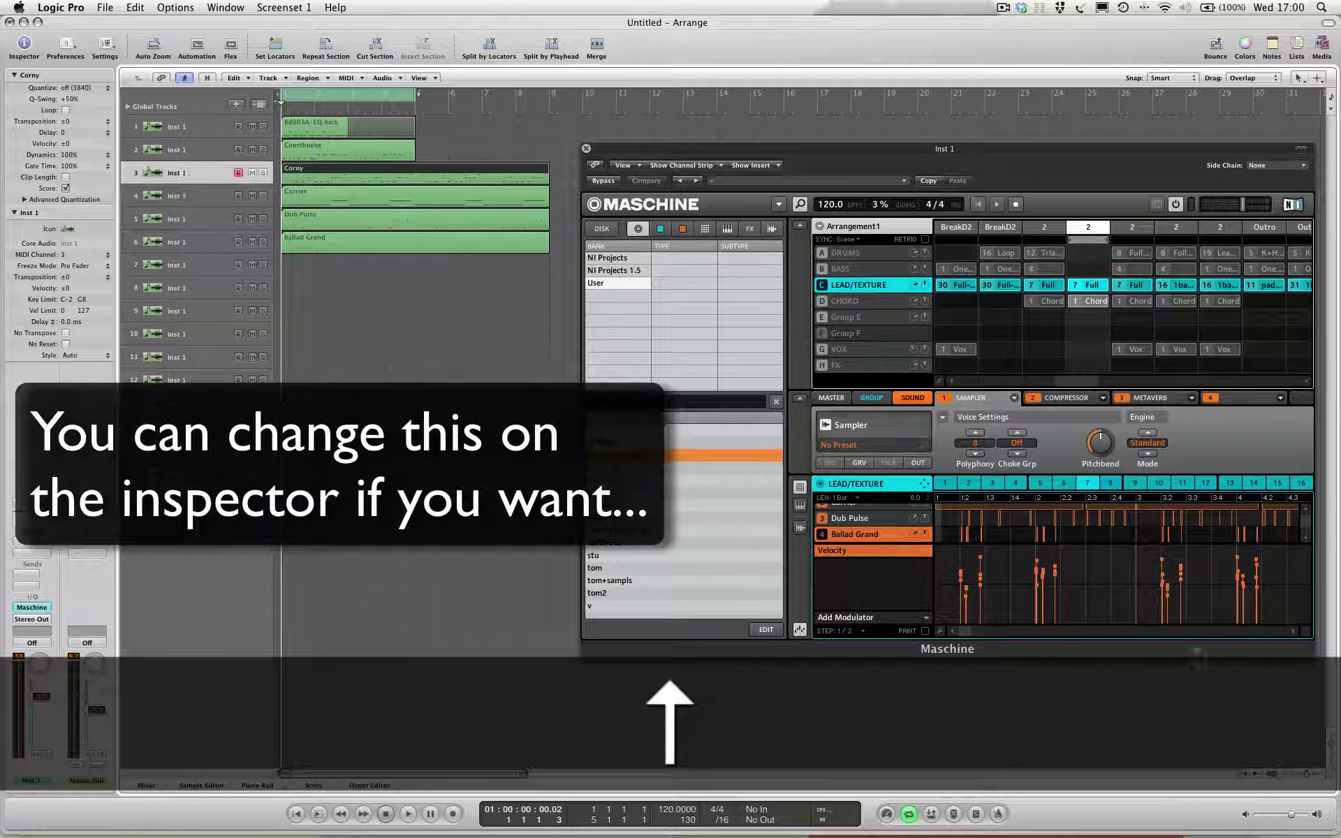
Set the Corny sound's MIDI input channel to 3.
scroll(873, 513, "up", 2)
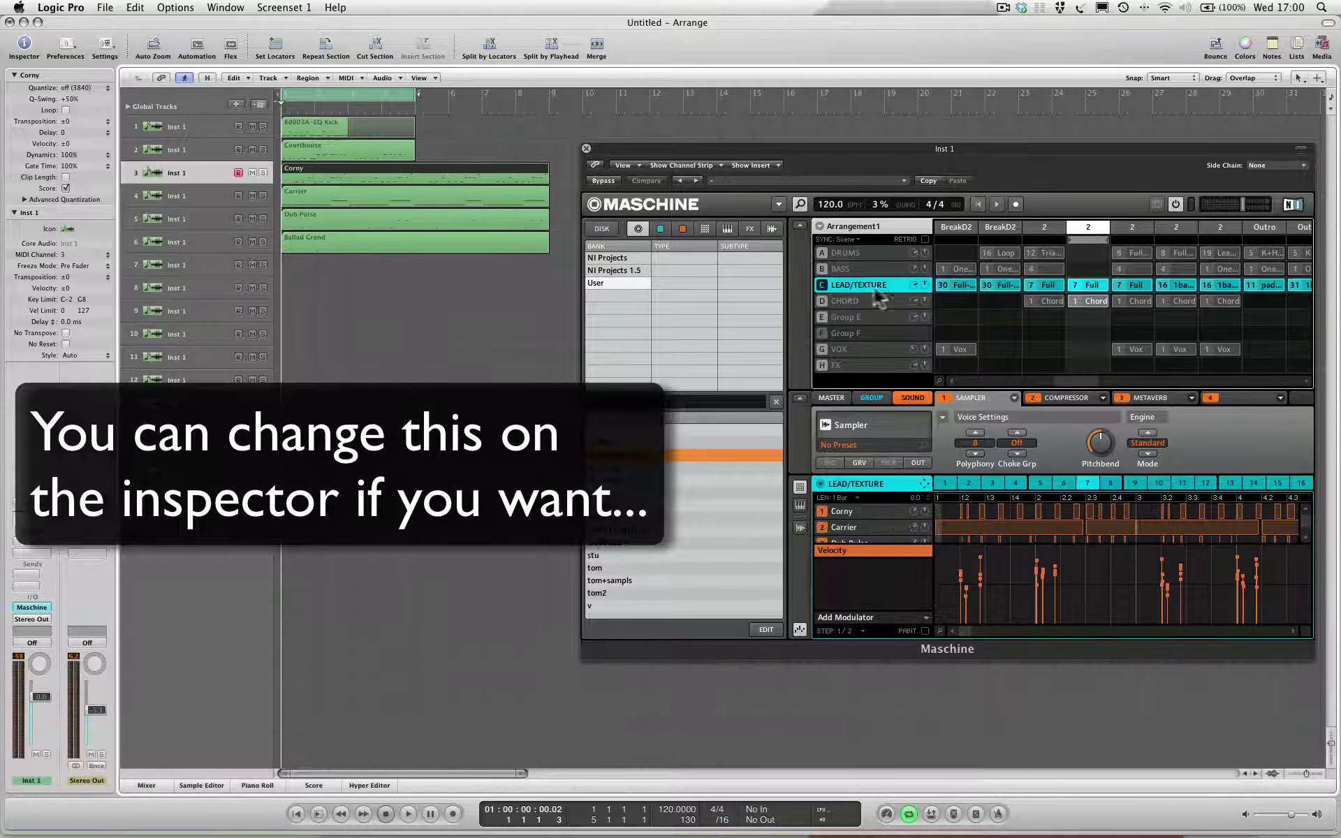
right_click(848, 511)
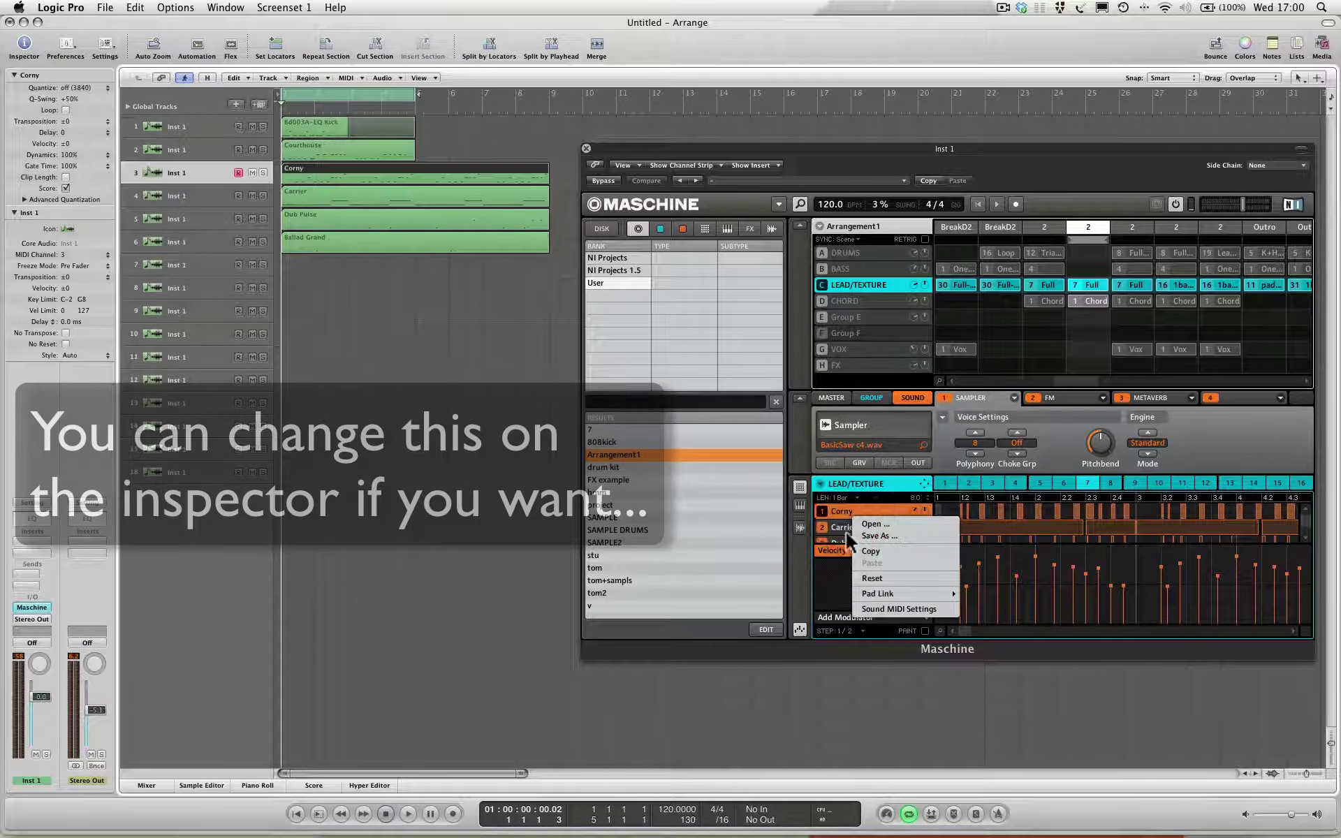
left_click(880, 609)
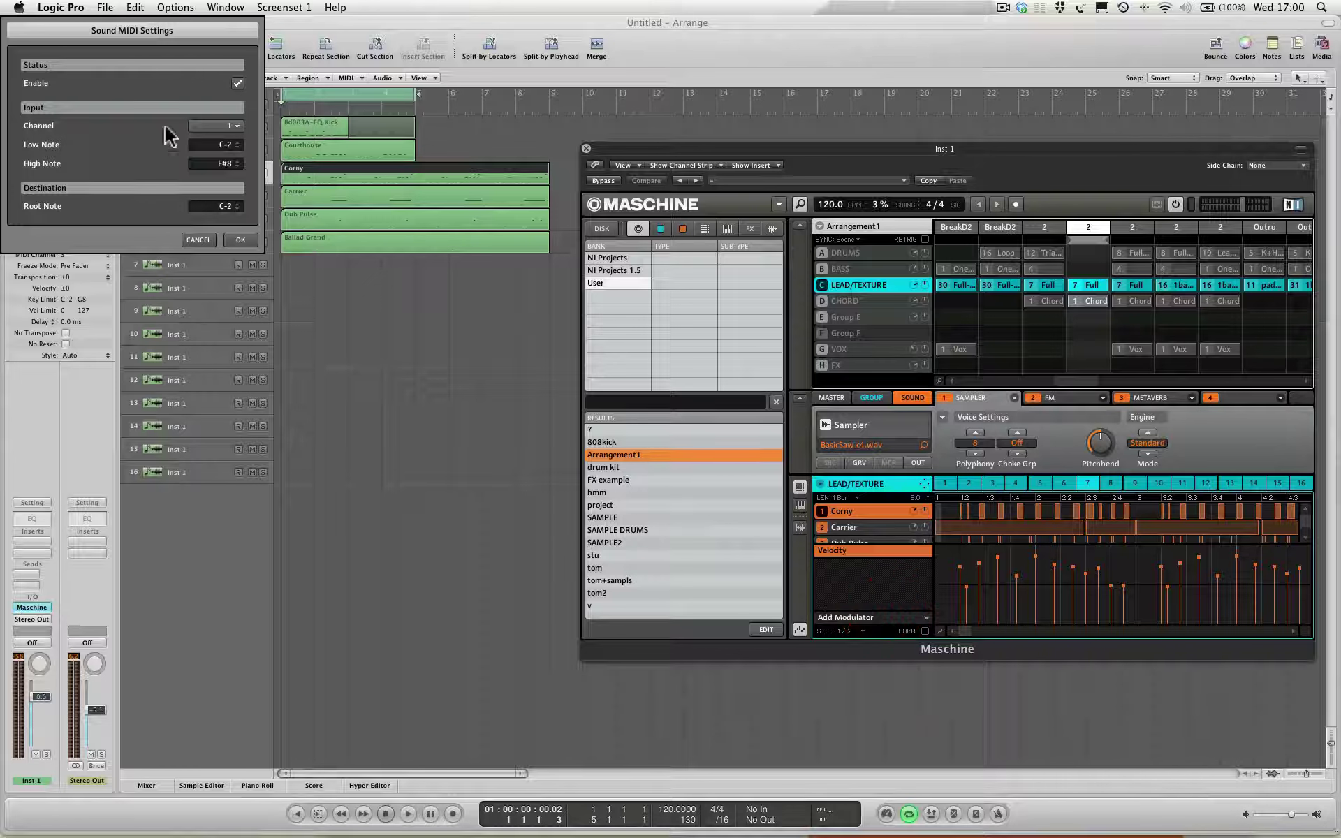
left_click(226, 136)
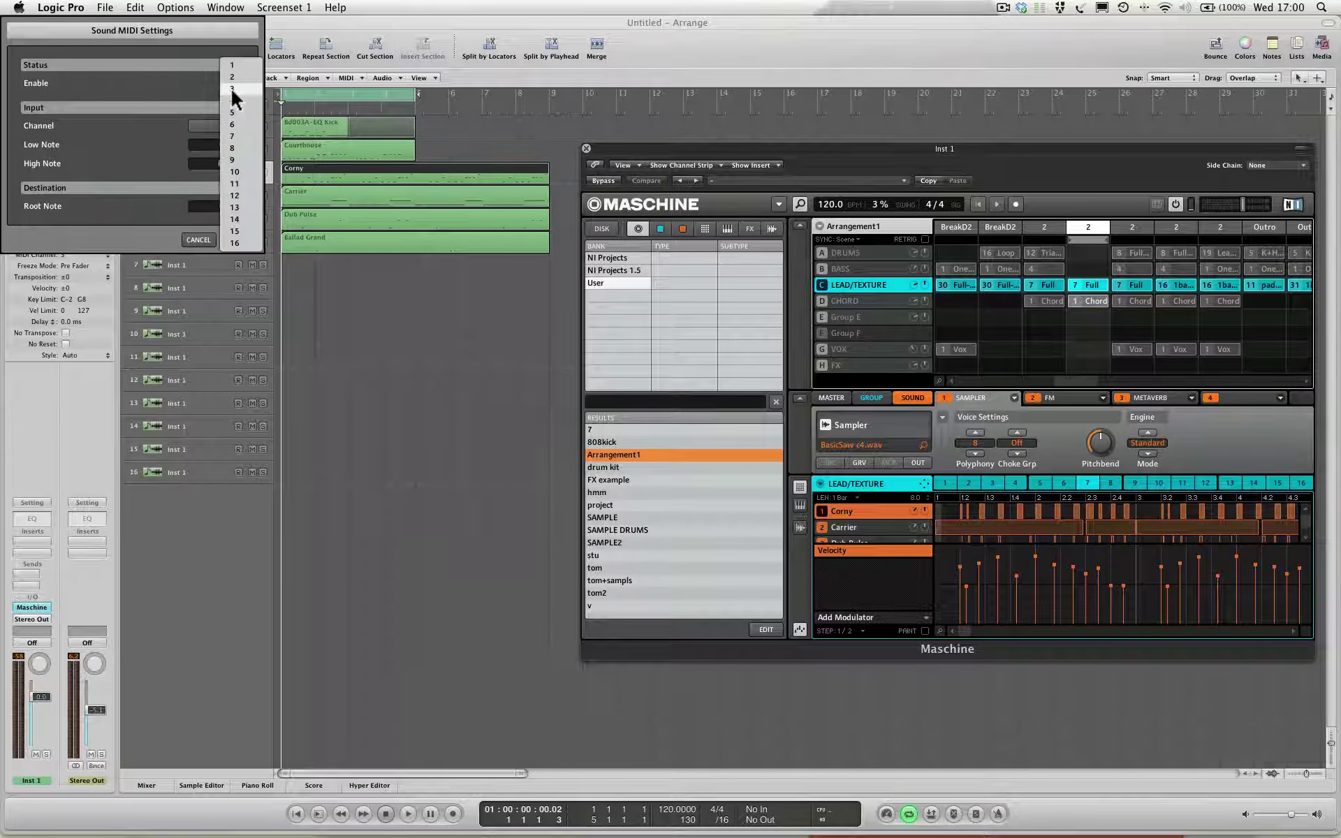
left_click(229, 85)
left_click(242, 238)
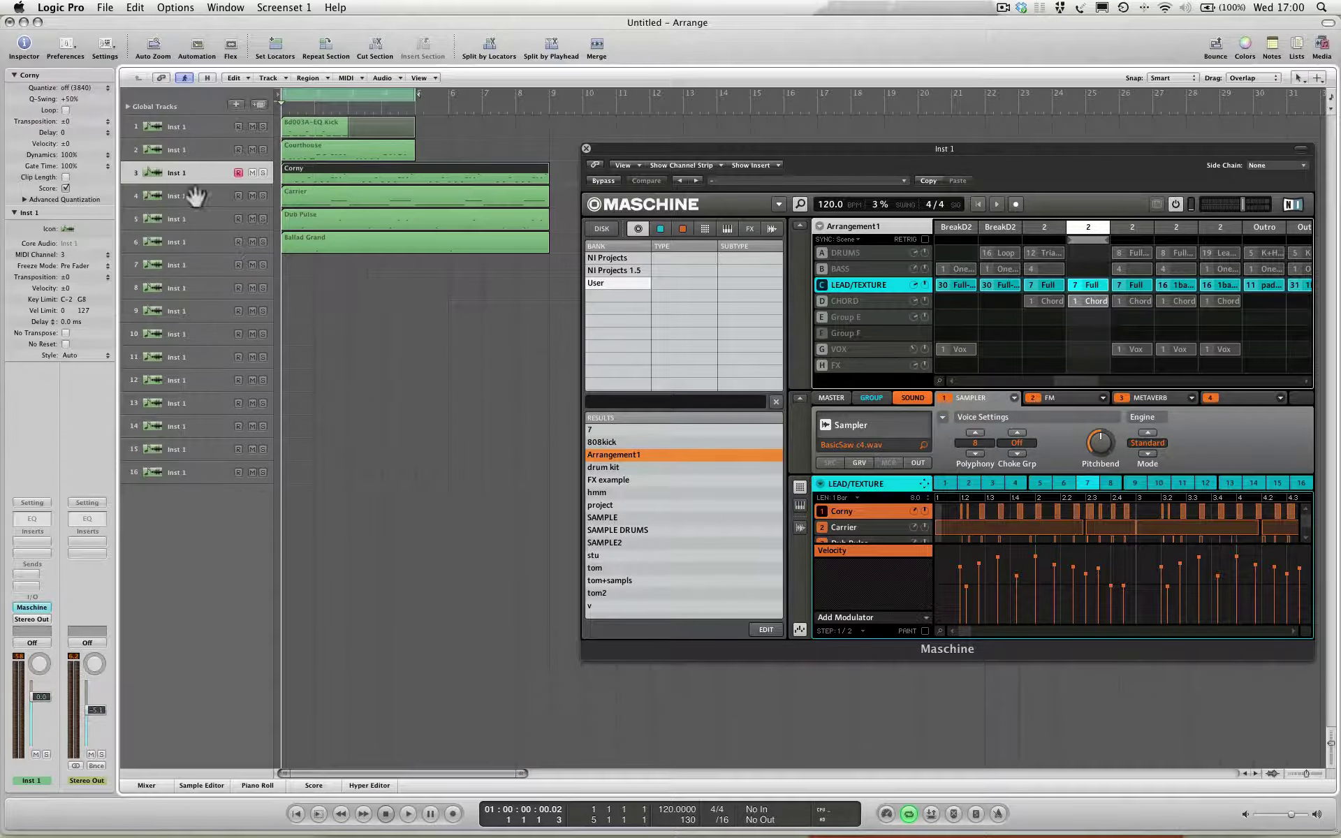
Set the Carrier sound's MIDI input channel to 4.
right_click(863, 529)
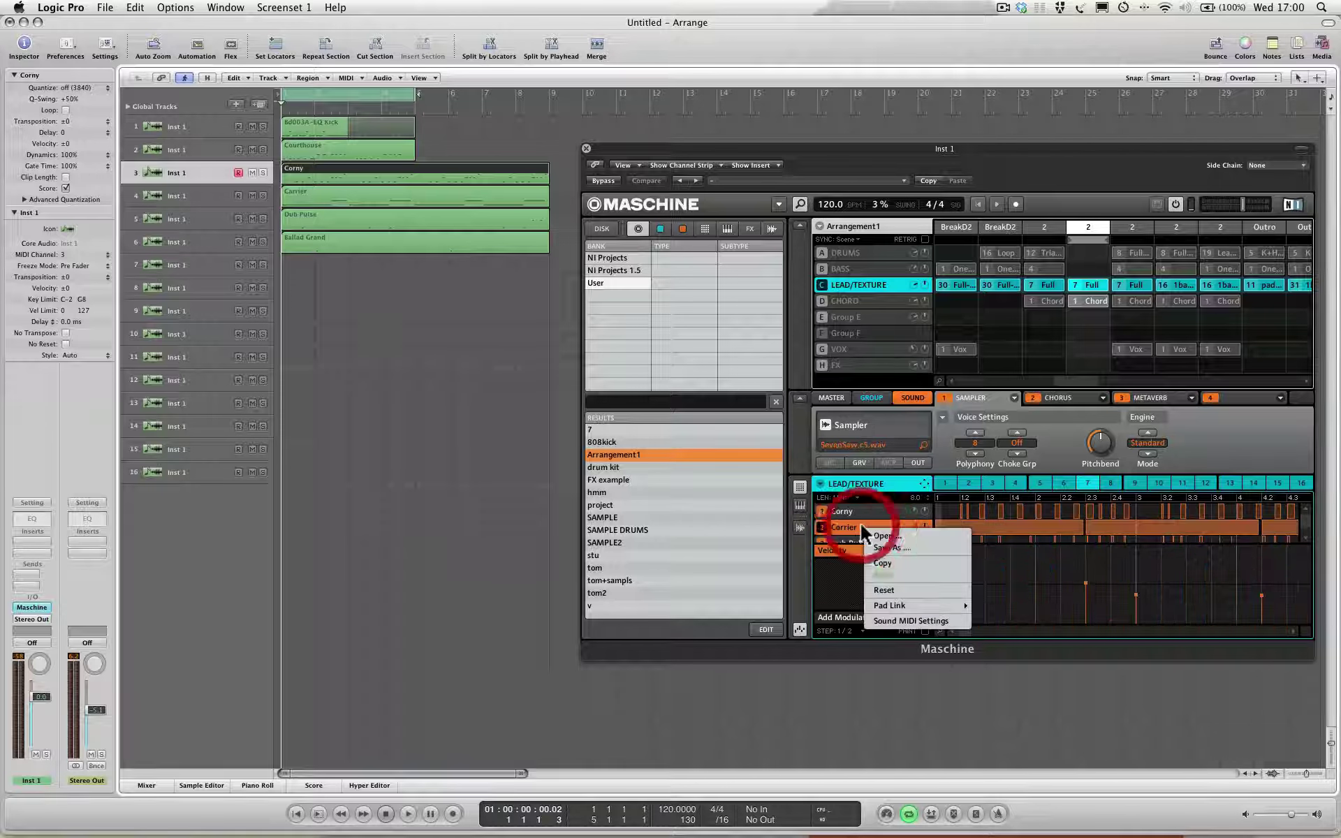
left_click(901, 621)
left_click(225, 127)
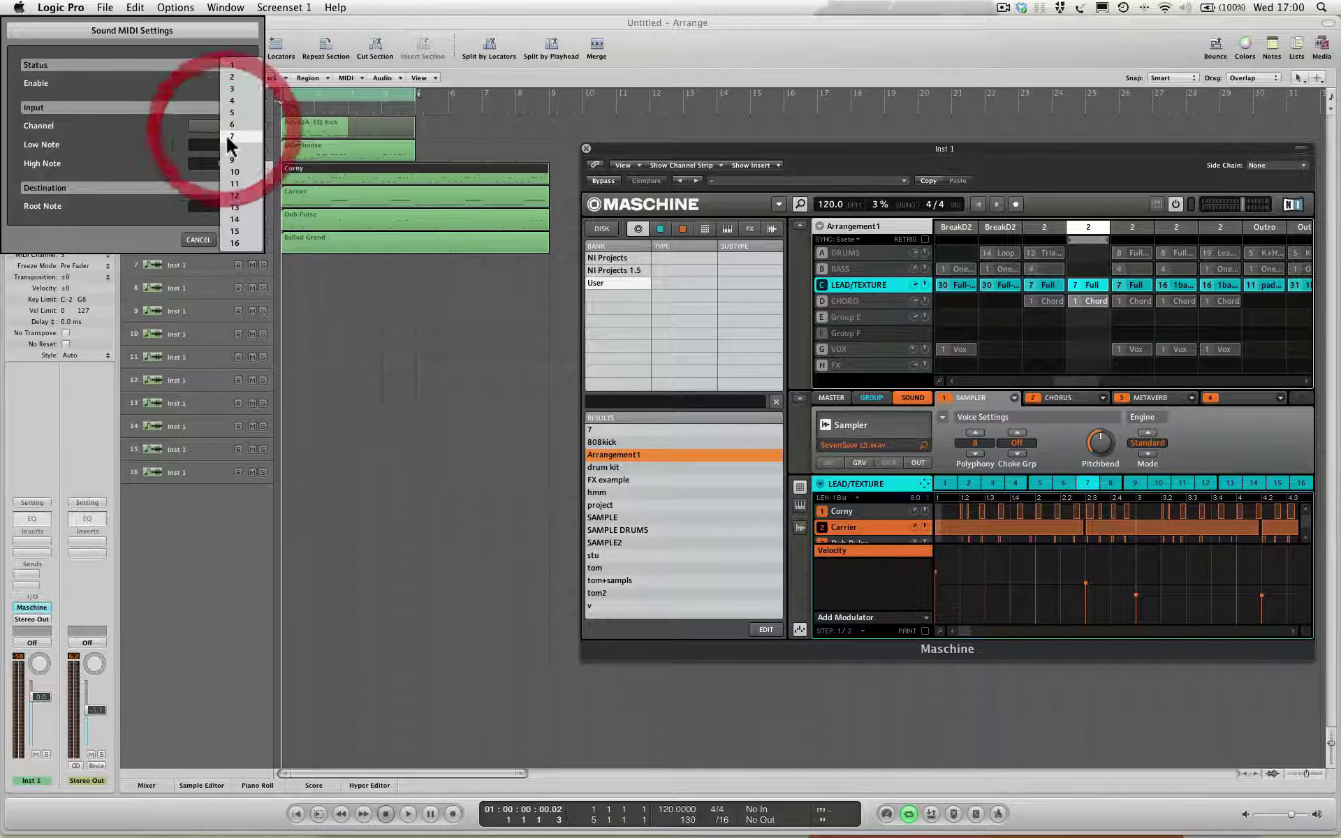
left_click(229, 98)
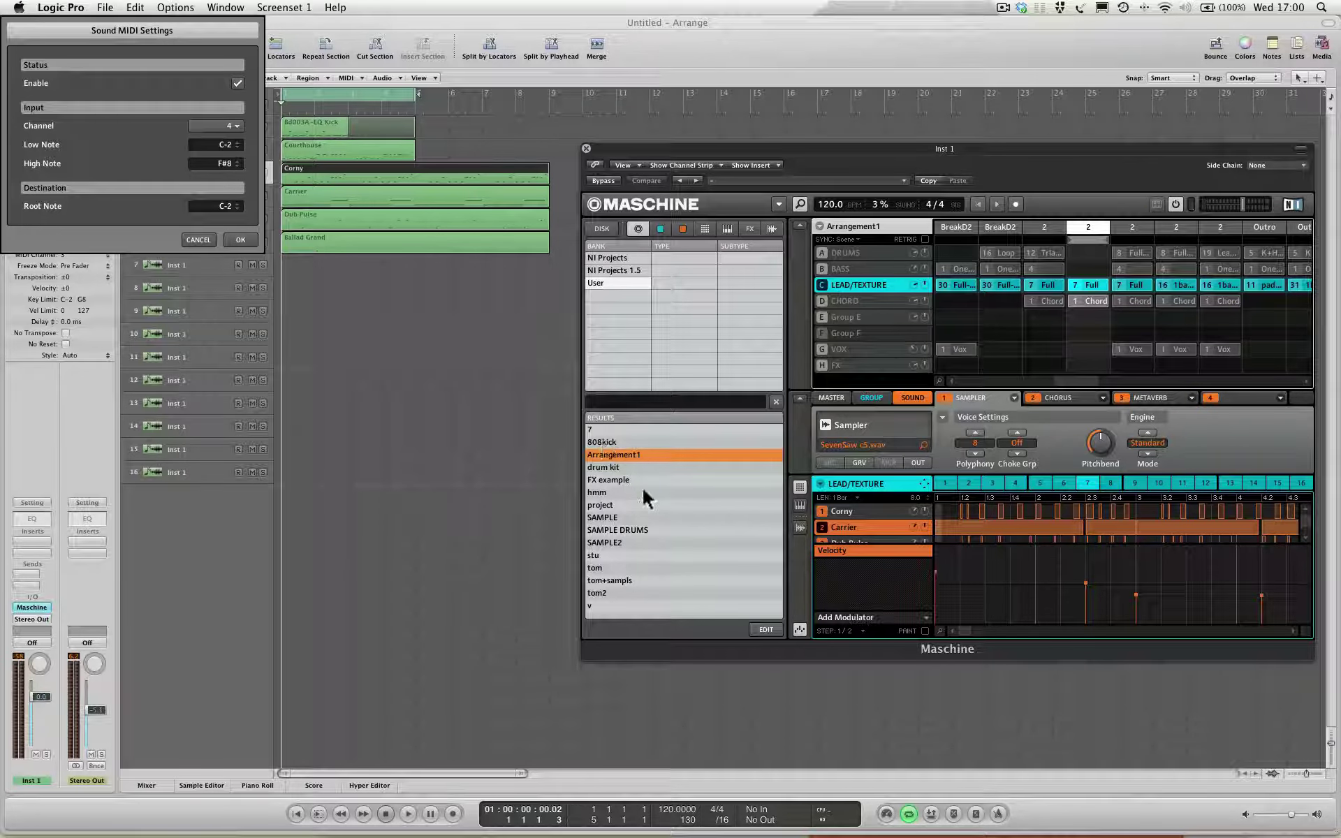
left_click(871, 536)
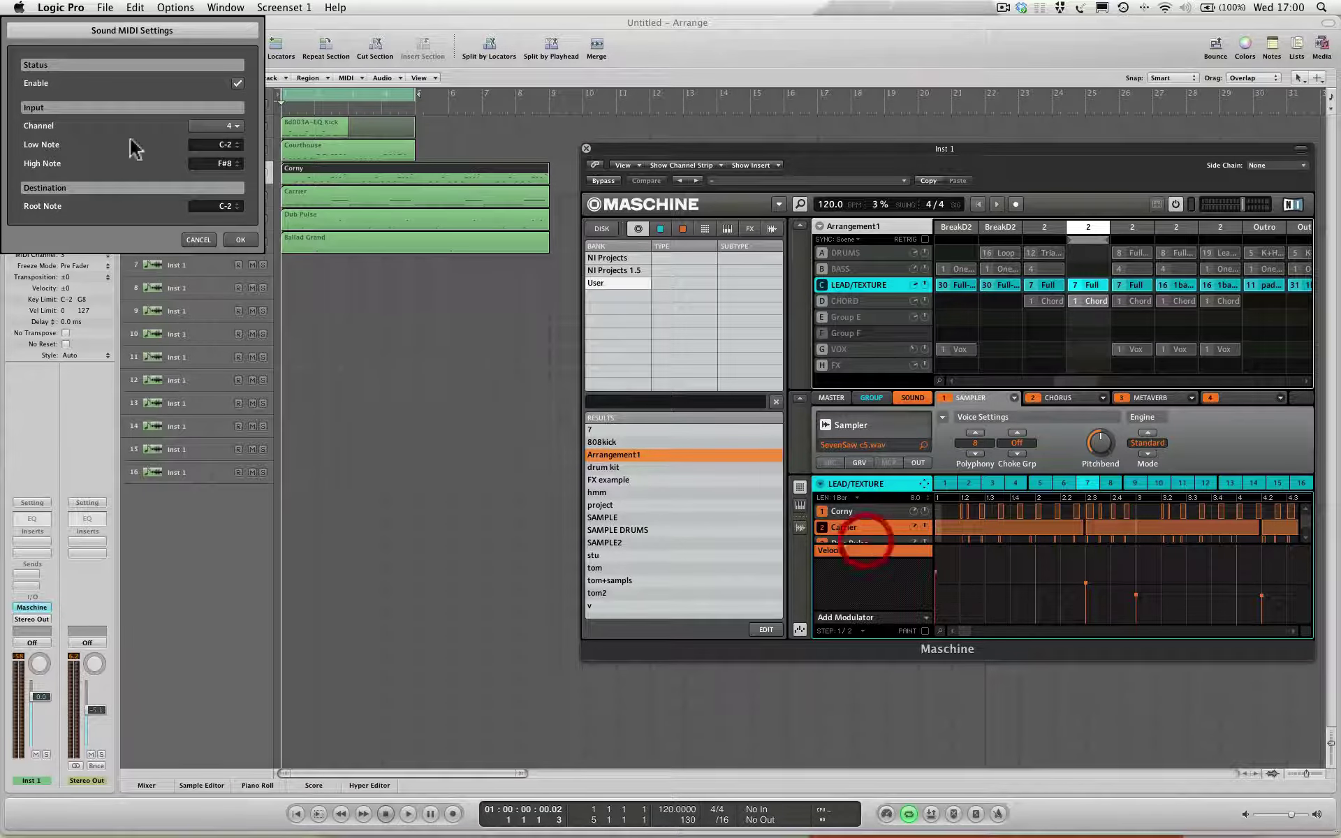
left_click(237, 240)
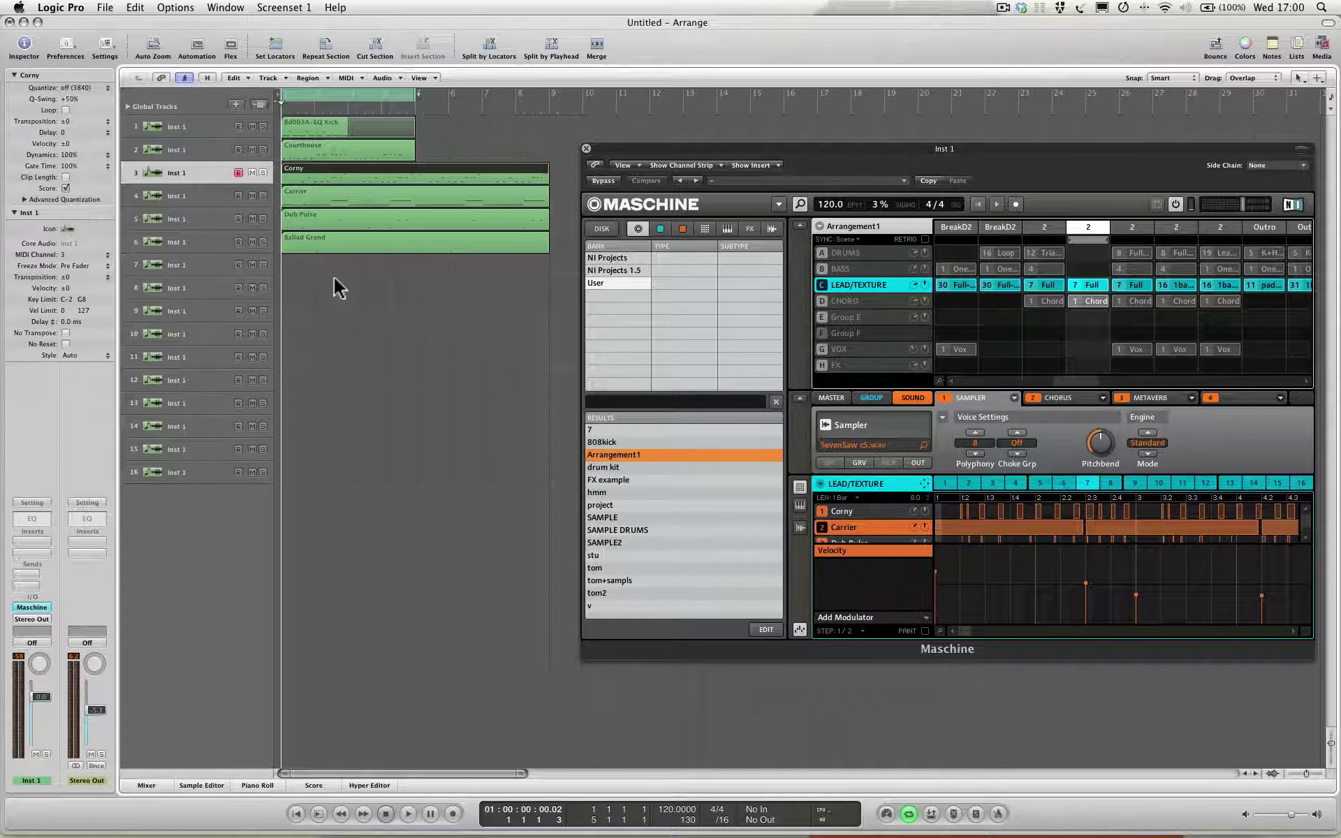
Set the Dub Pulse sound's MIDI input channel to 5.
right_click(867, 535)
left_click(916, 528)
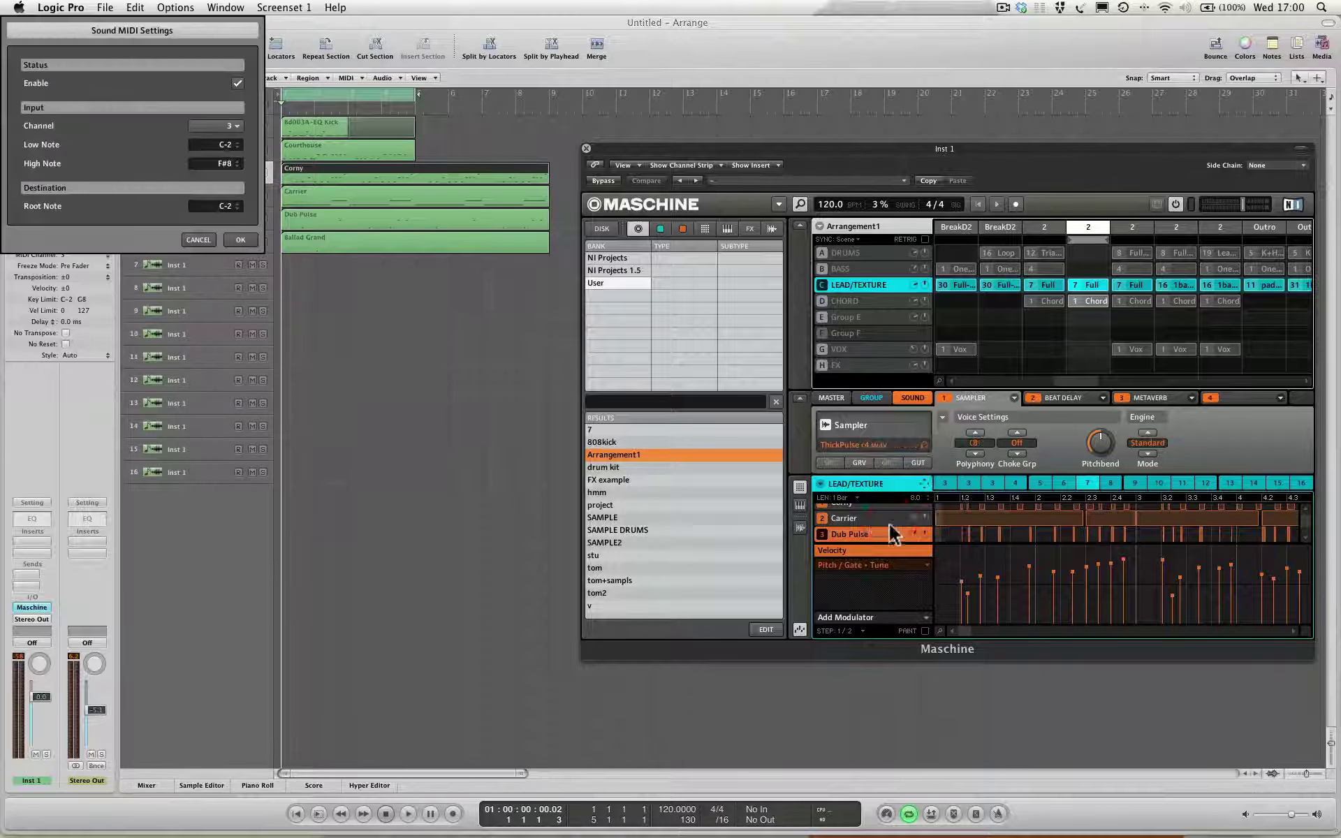
left_click(233, 127)
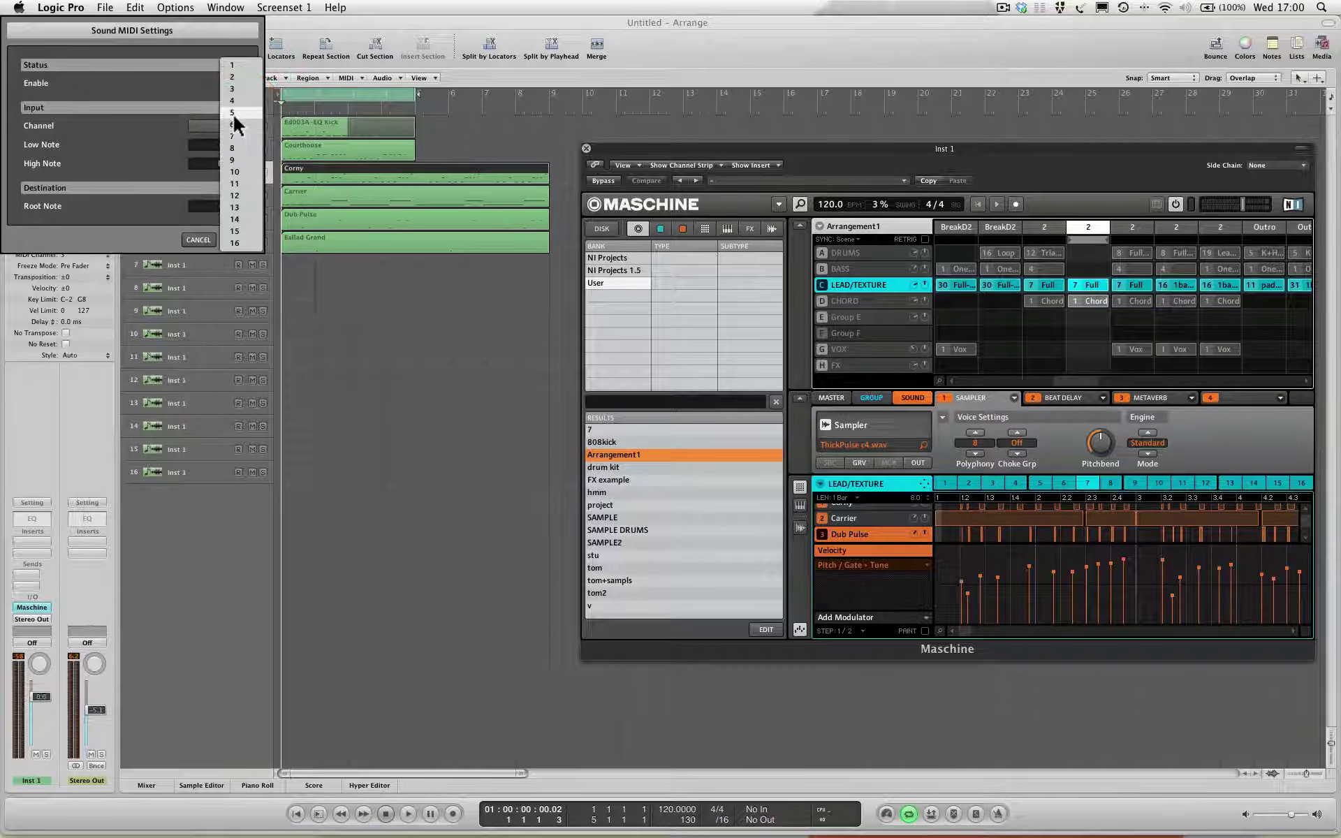
left_click(238, 124)
left_click(241, 241)
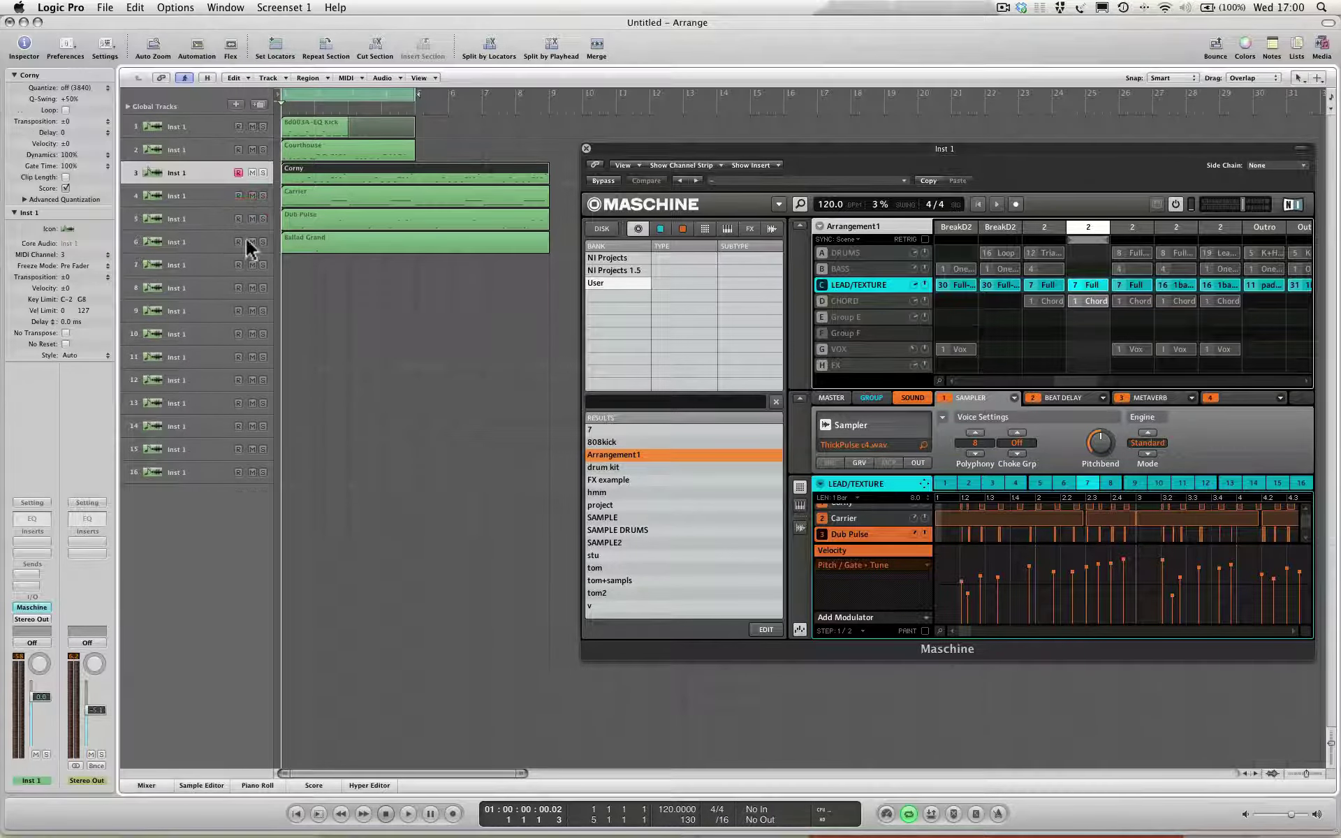
Set the Ballad Grand sound's MIDI input channel to 6.
scroll(869, 520, "up", 1)
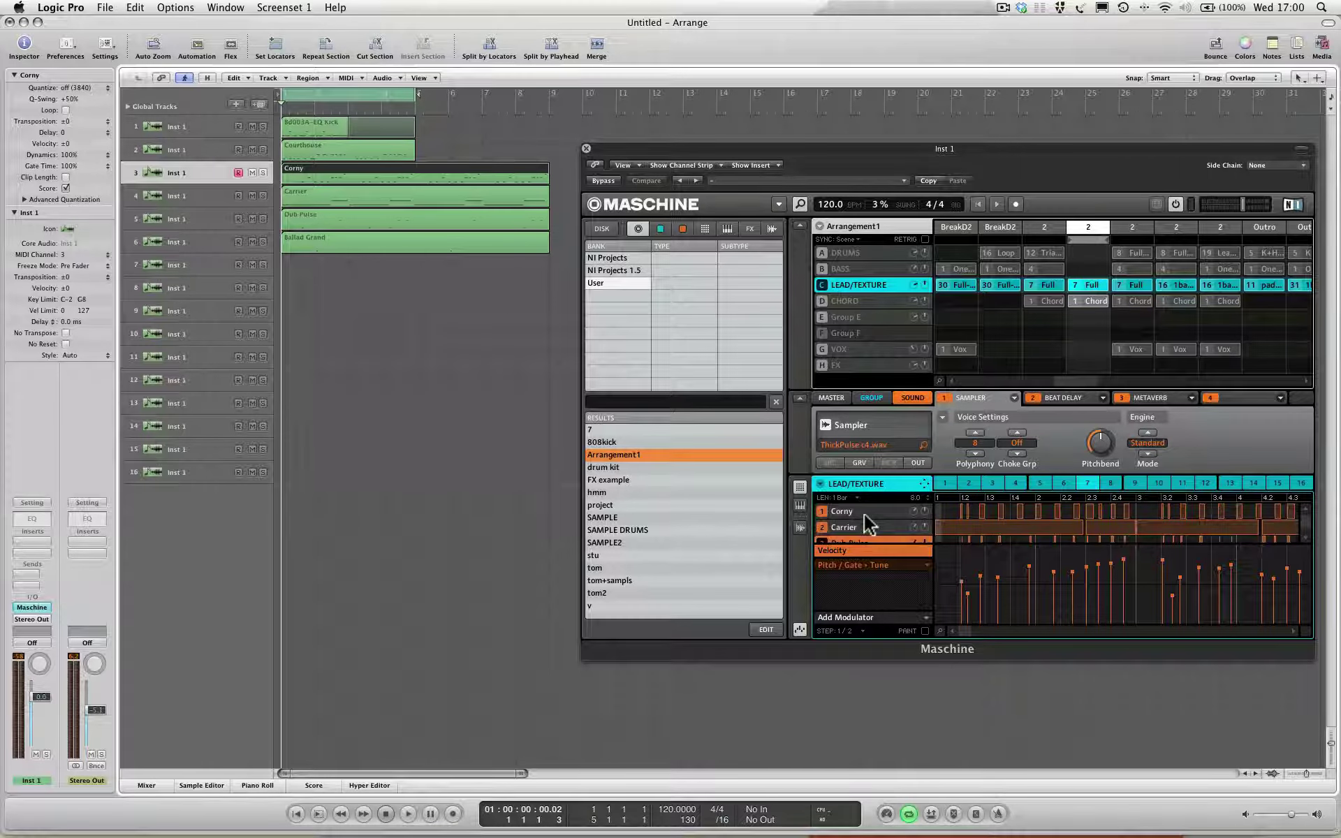
scroll(1302, 538, "down", 2)
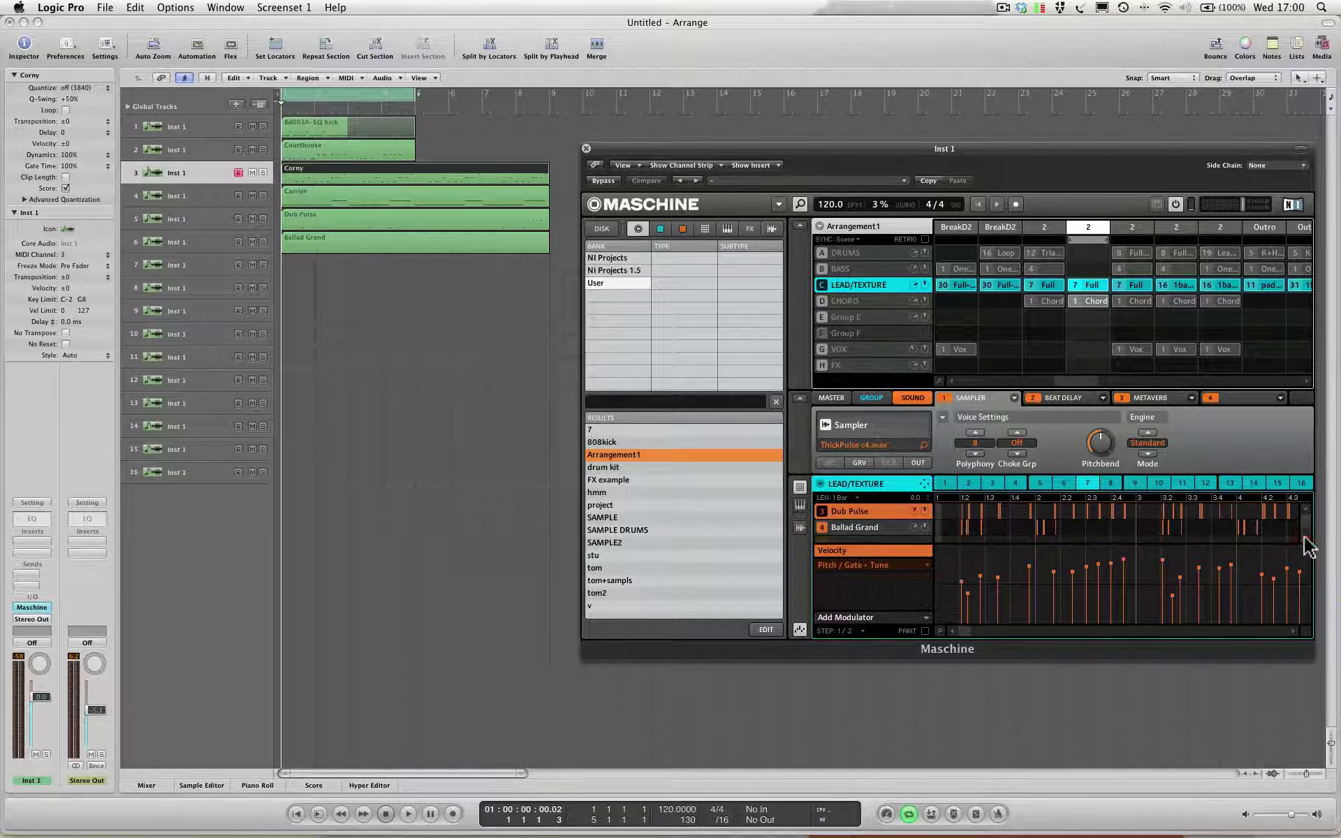
left_click(866, 524)
right_click(865, 525)
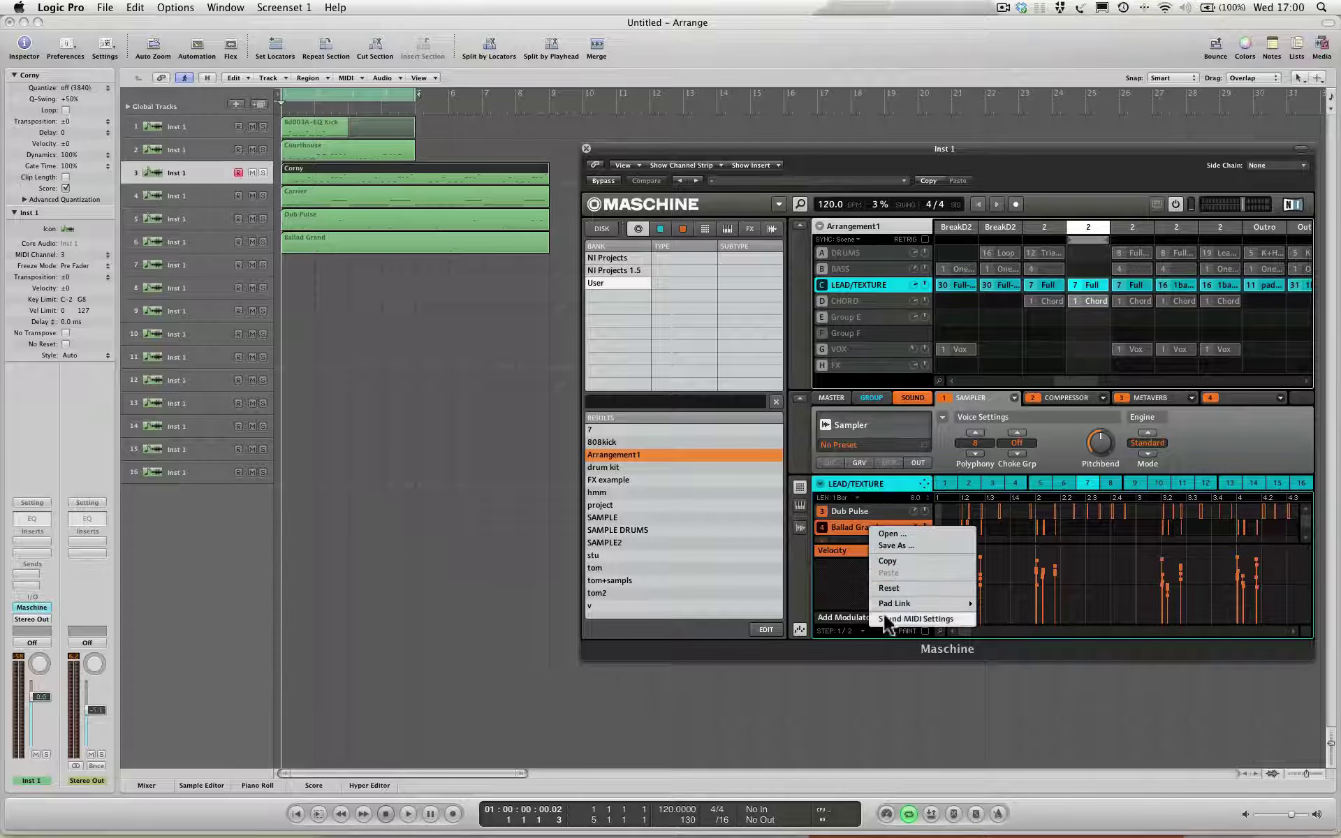
left_click(900, 619)
left_click(208, 127)
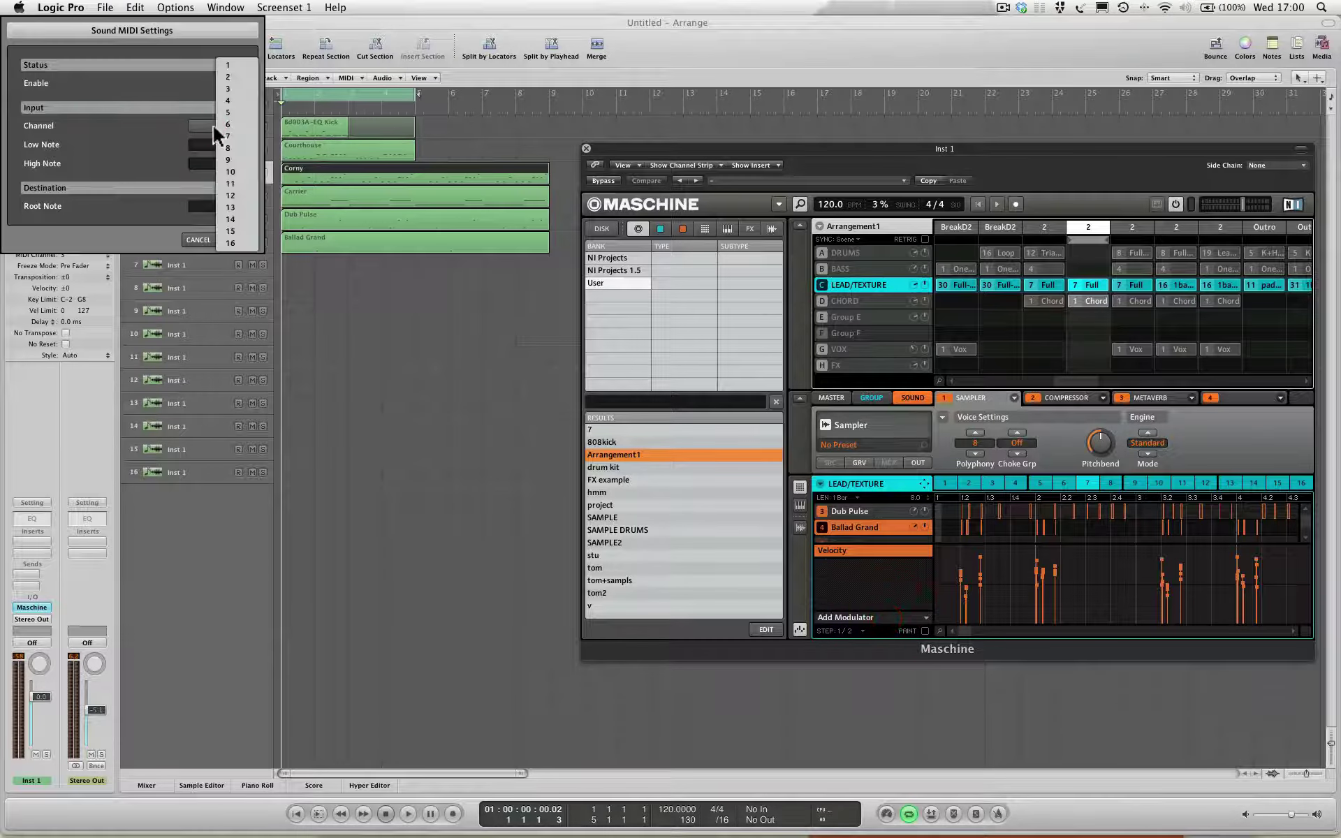
left_click(224, 130)
left_click(248, 241)
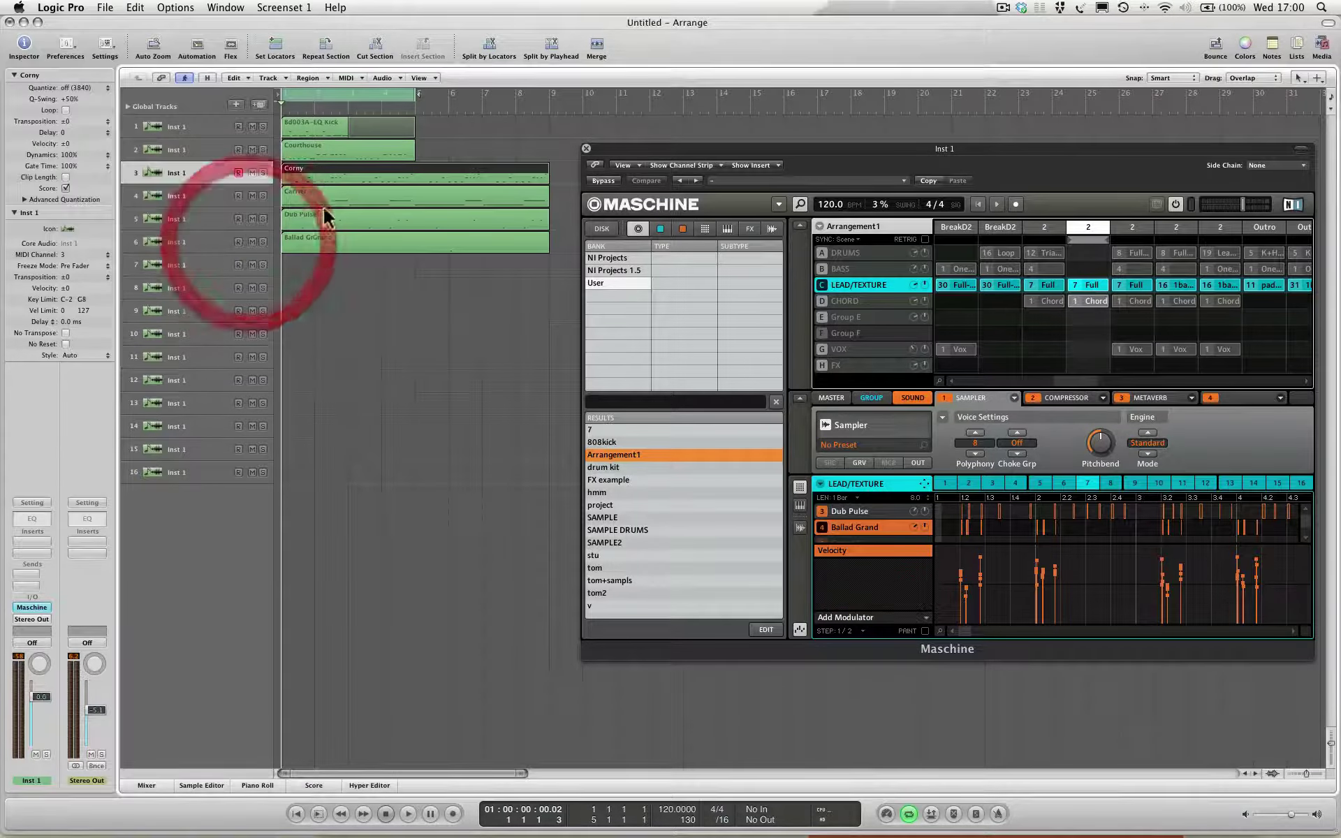
During playback, remove LEAD/TEXTURE pattern 7 from the active scene and unmute the BASS and DRUMS groups.
key("space")
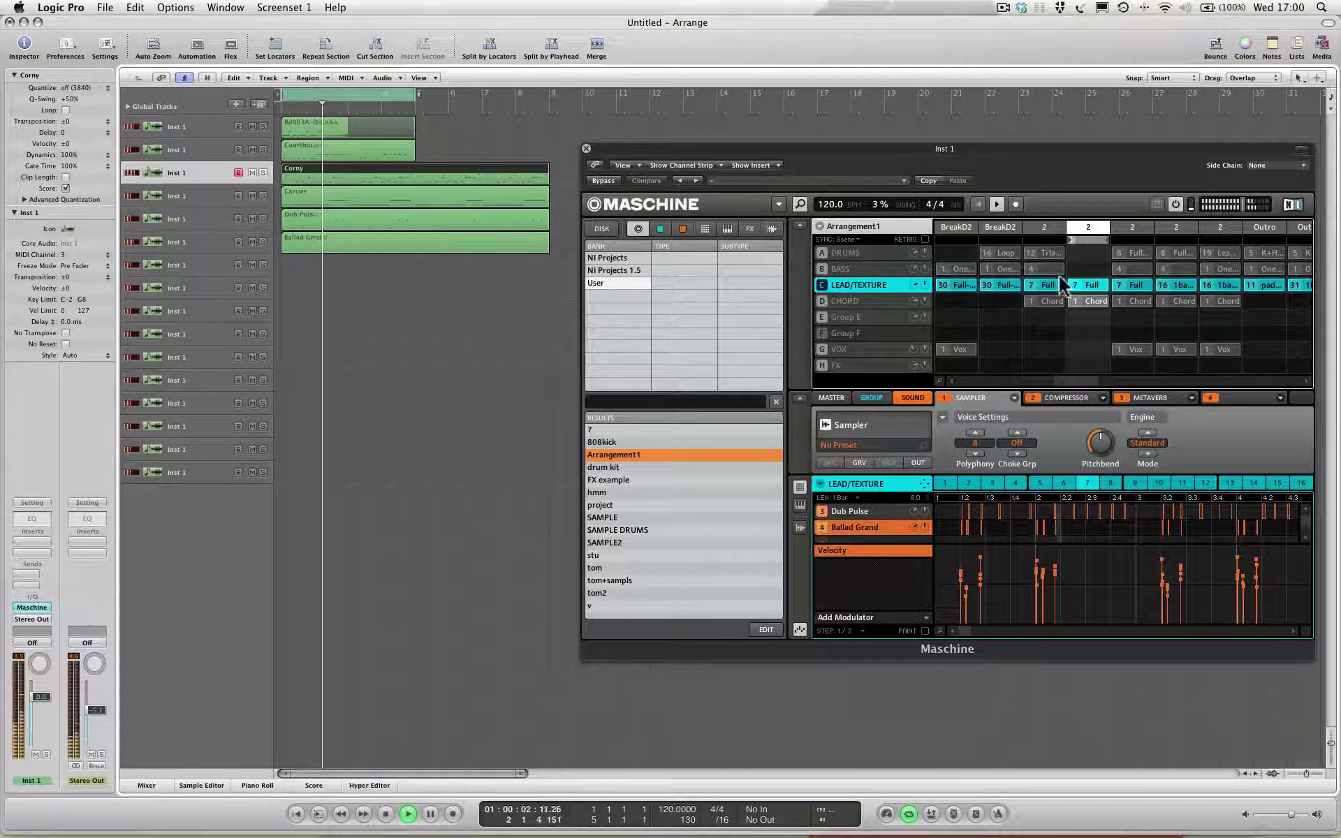
right_click(1091, 285)
left_click(824, 270)
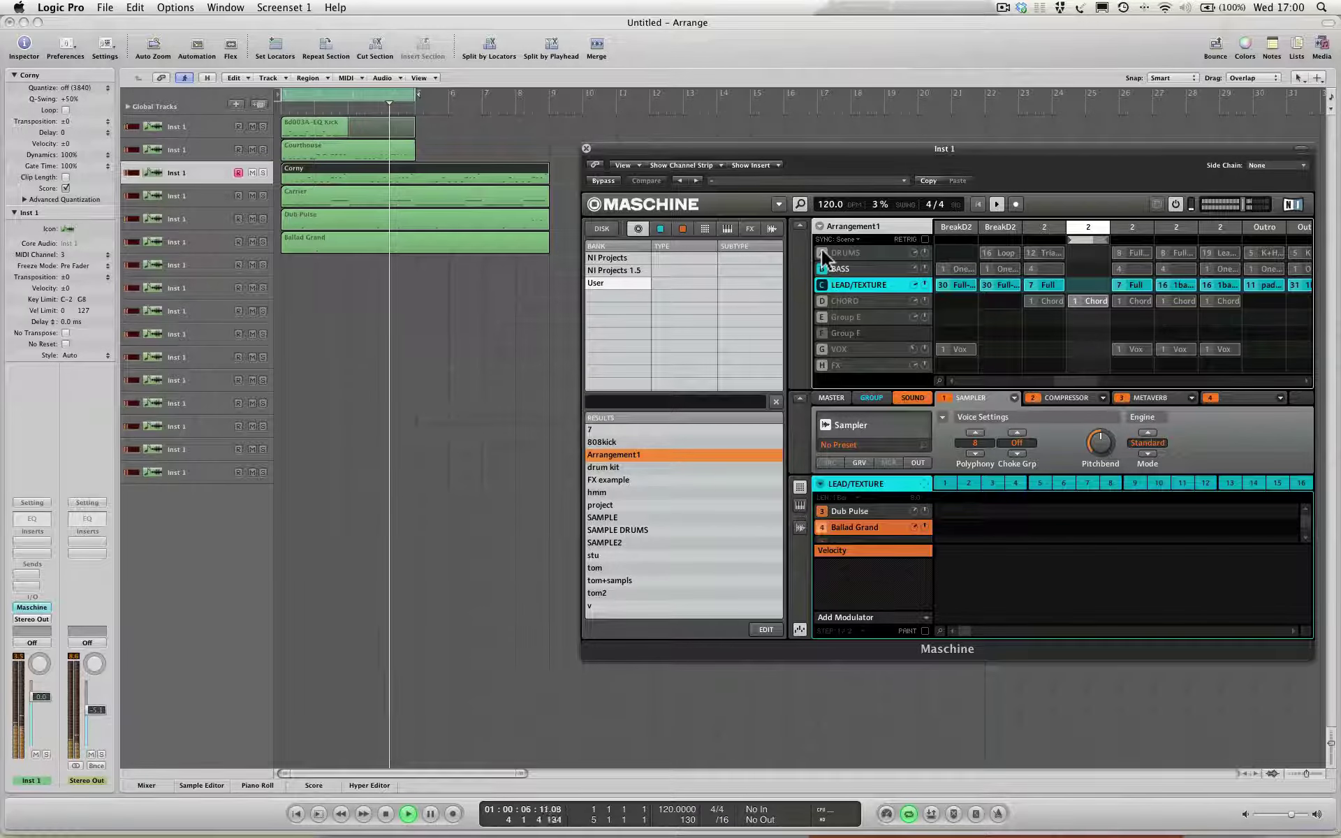
left_click(821, 252)
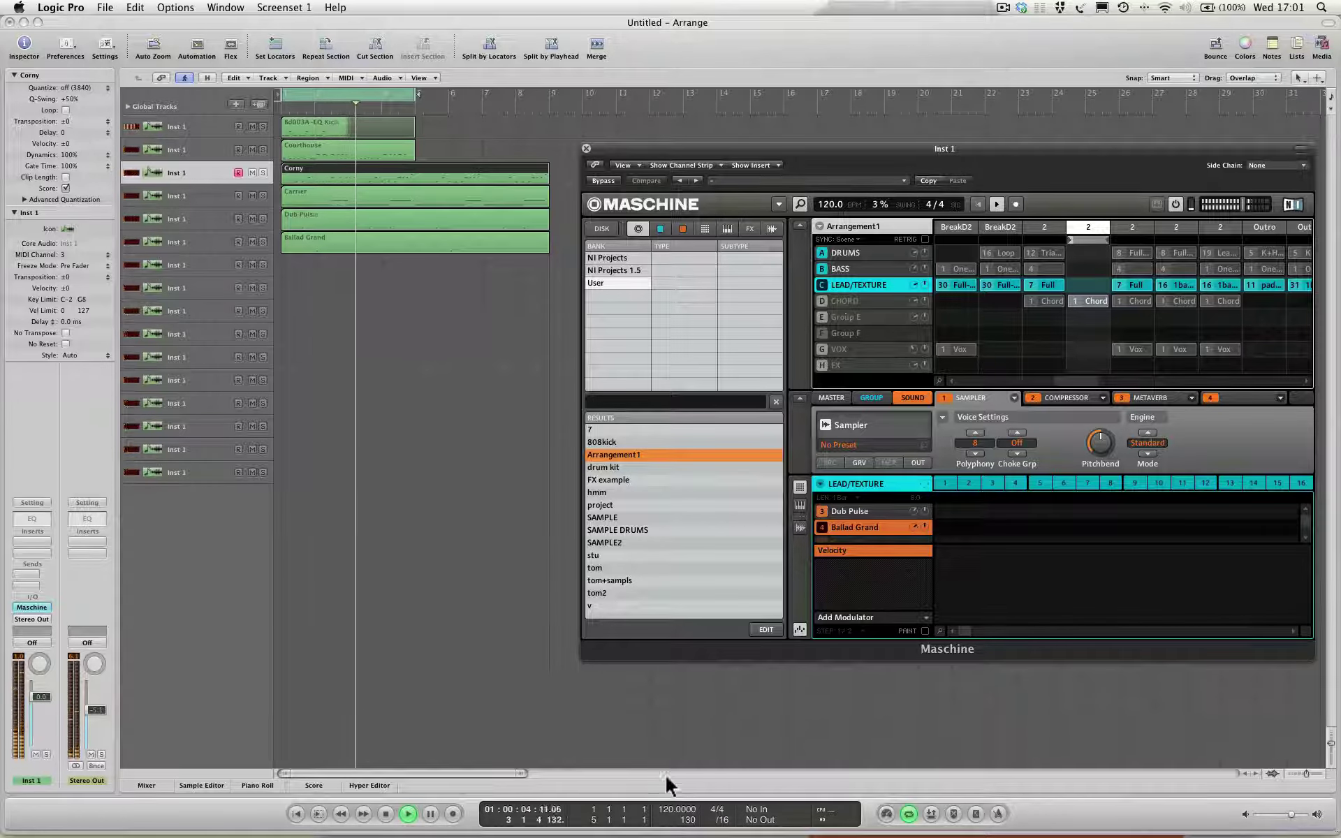
Set the project tempo to 127 BPM and stop playback.
left_click_drag(670, 810, 667, 796)
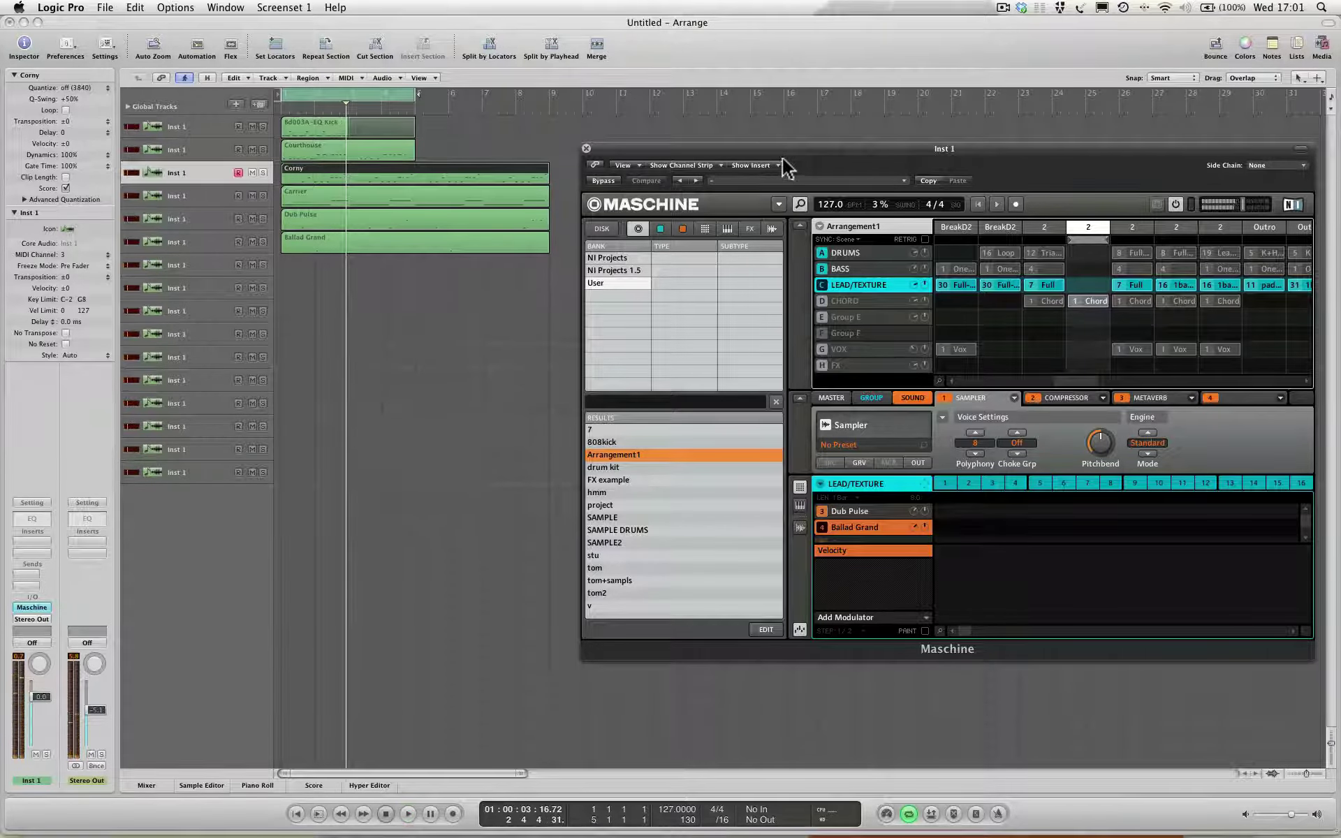
Batch-map the CHORD group's sounds to MIDI channels and copy its pattern as a MIDI region onto track 7 at bar 1.
left_click(841, 300)
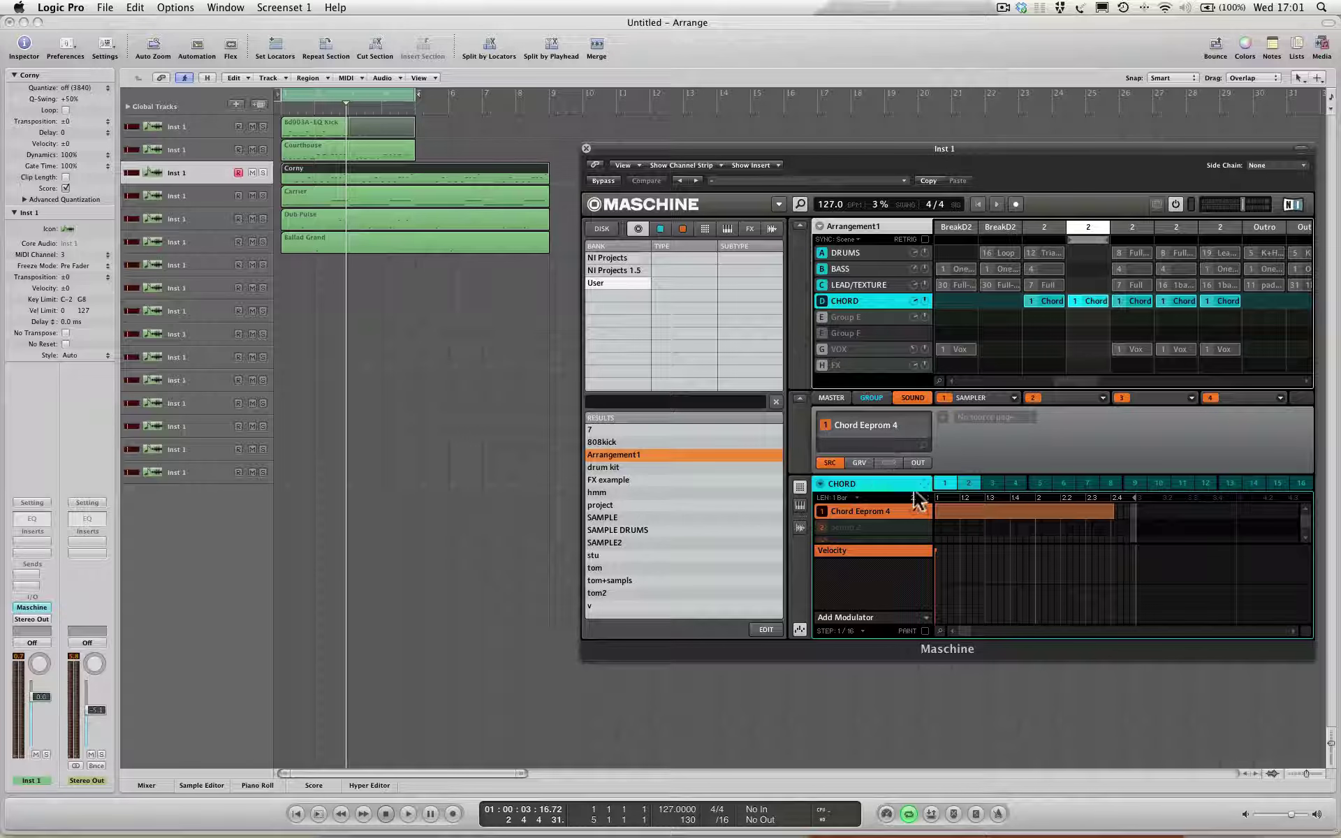
left_click(848, 481)
left_click(310, 292)
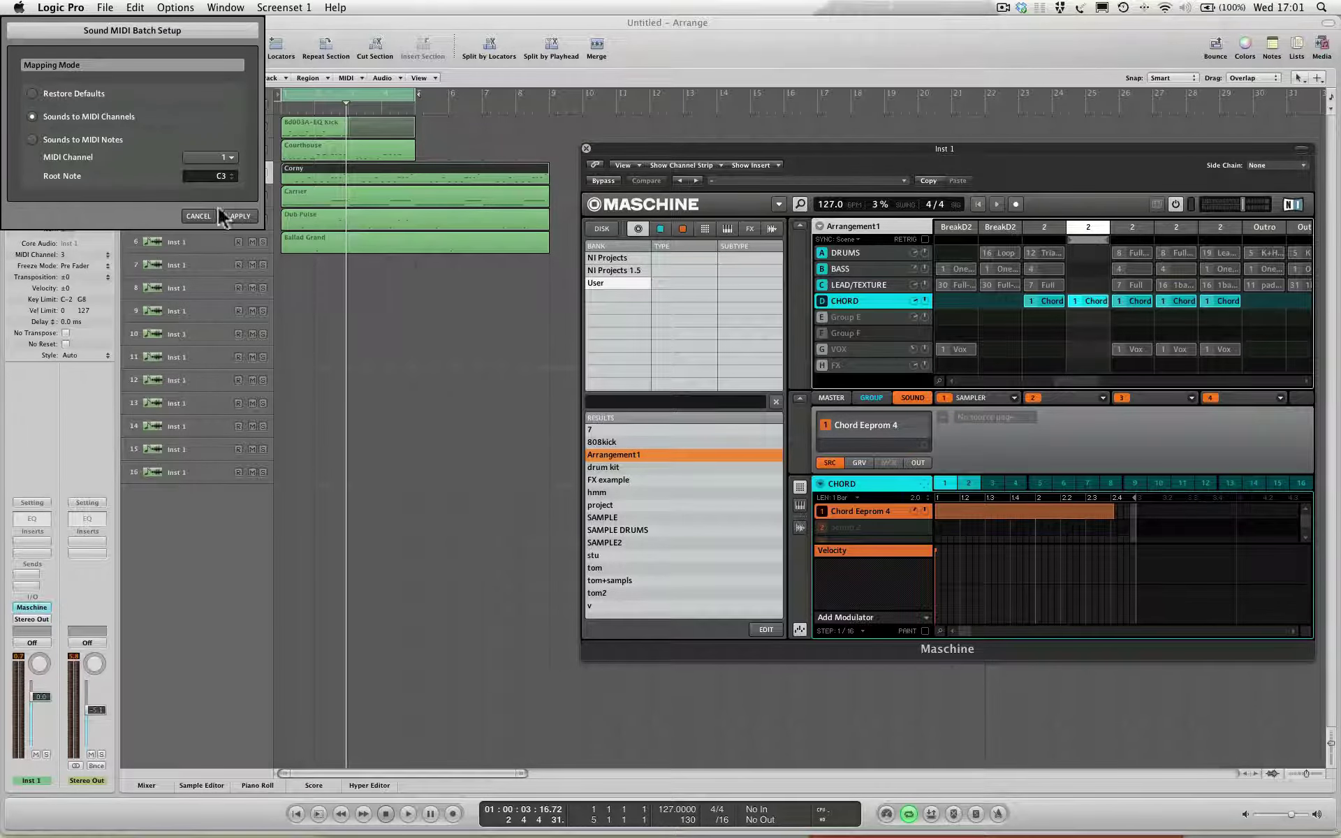
left_click(241, 216)
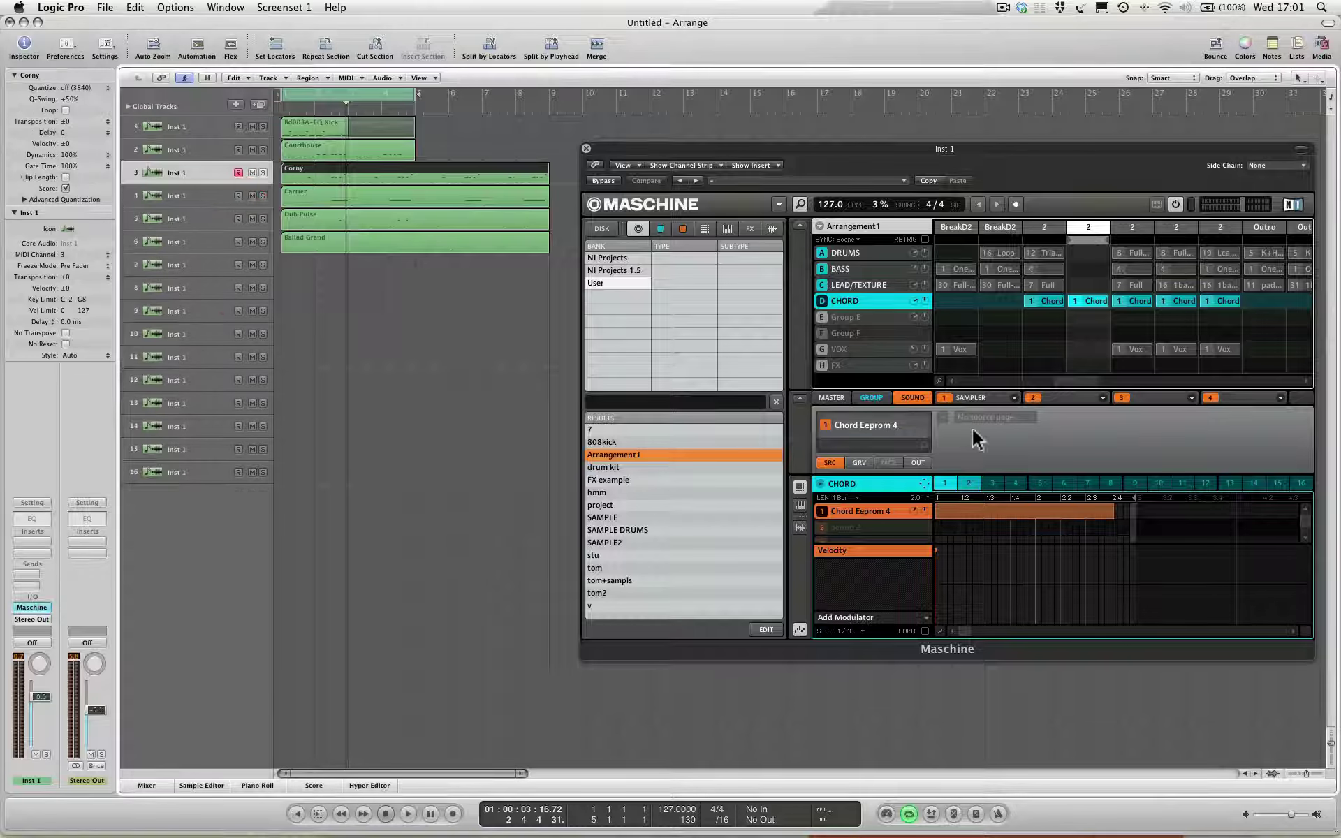
left_click_drag(924, 483, 306, 261)
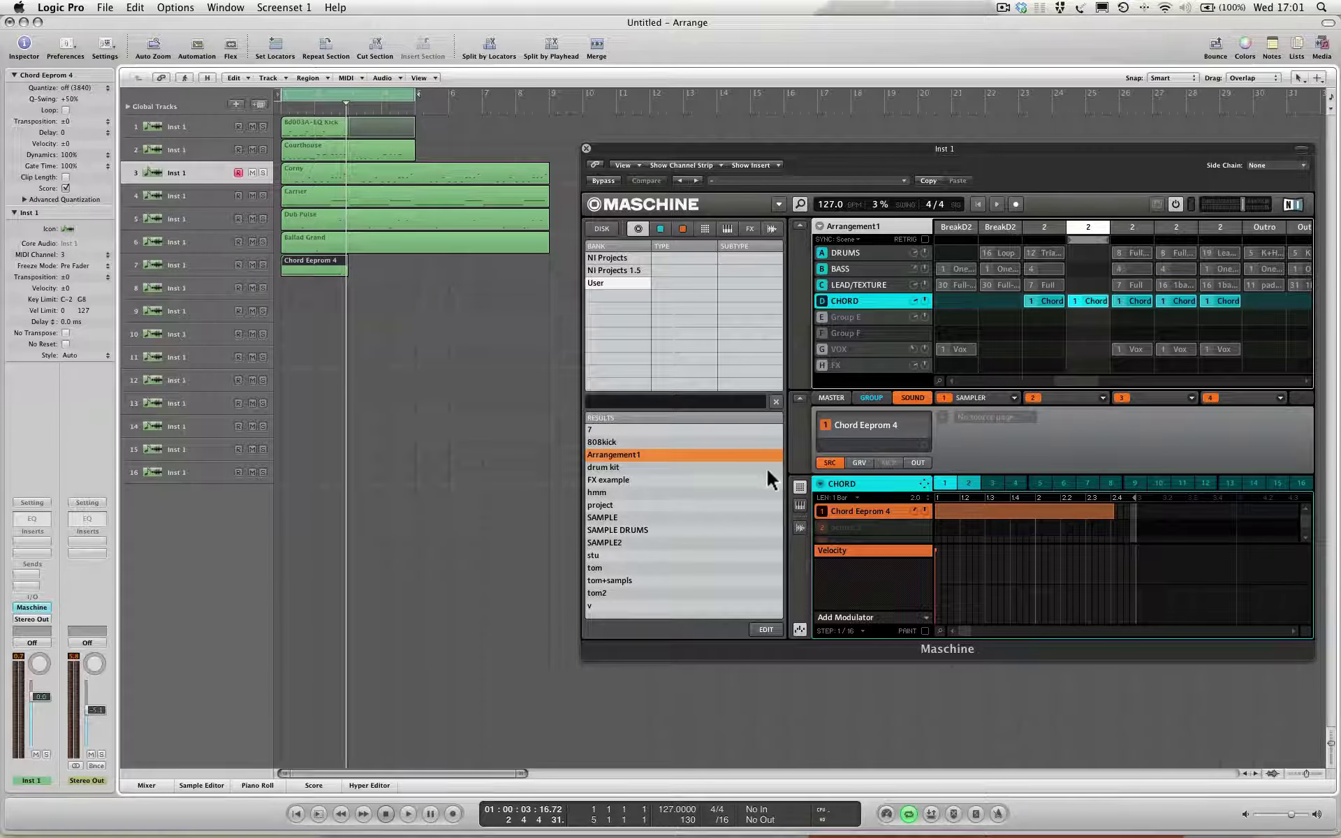
left_click(820, 487)
left_click(852, 586)
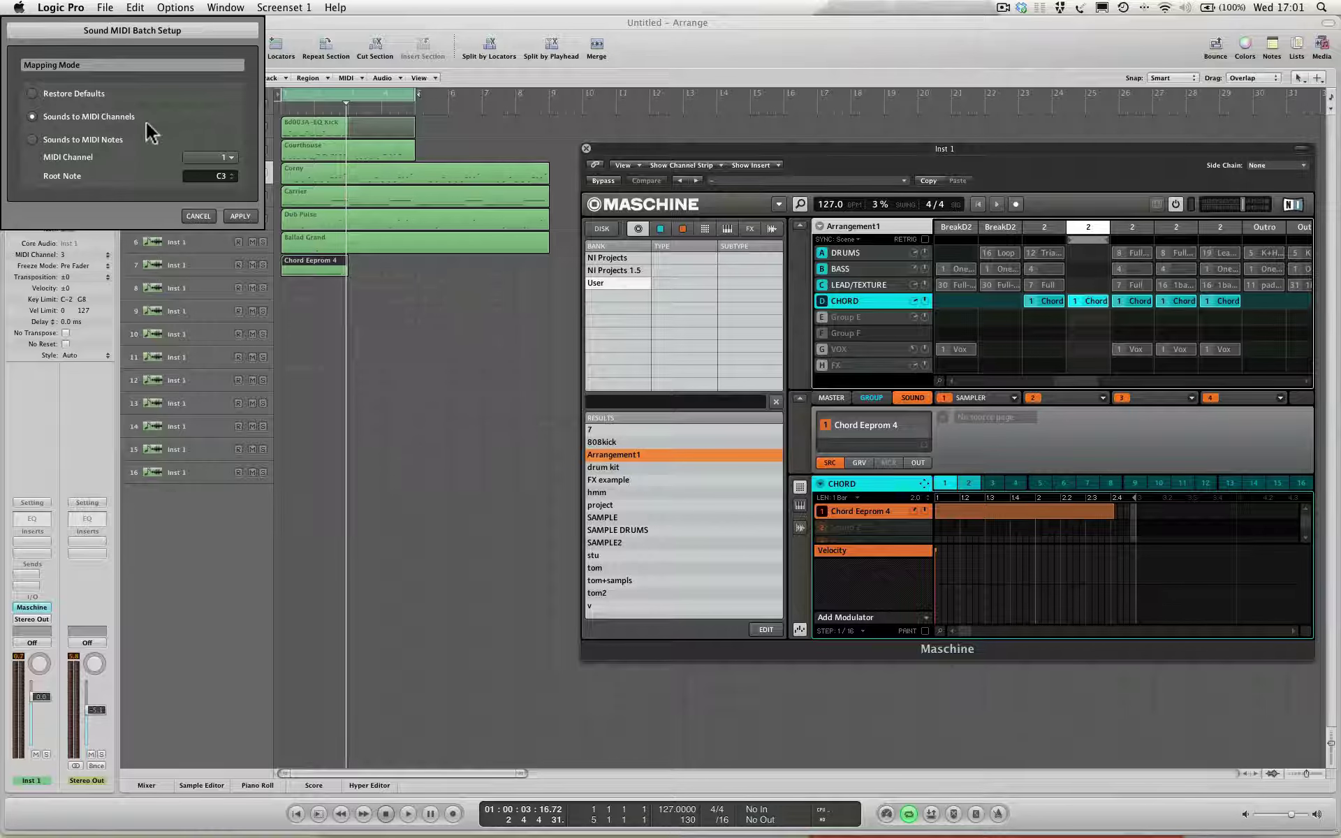
left_click(32, 139)
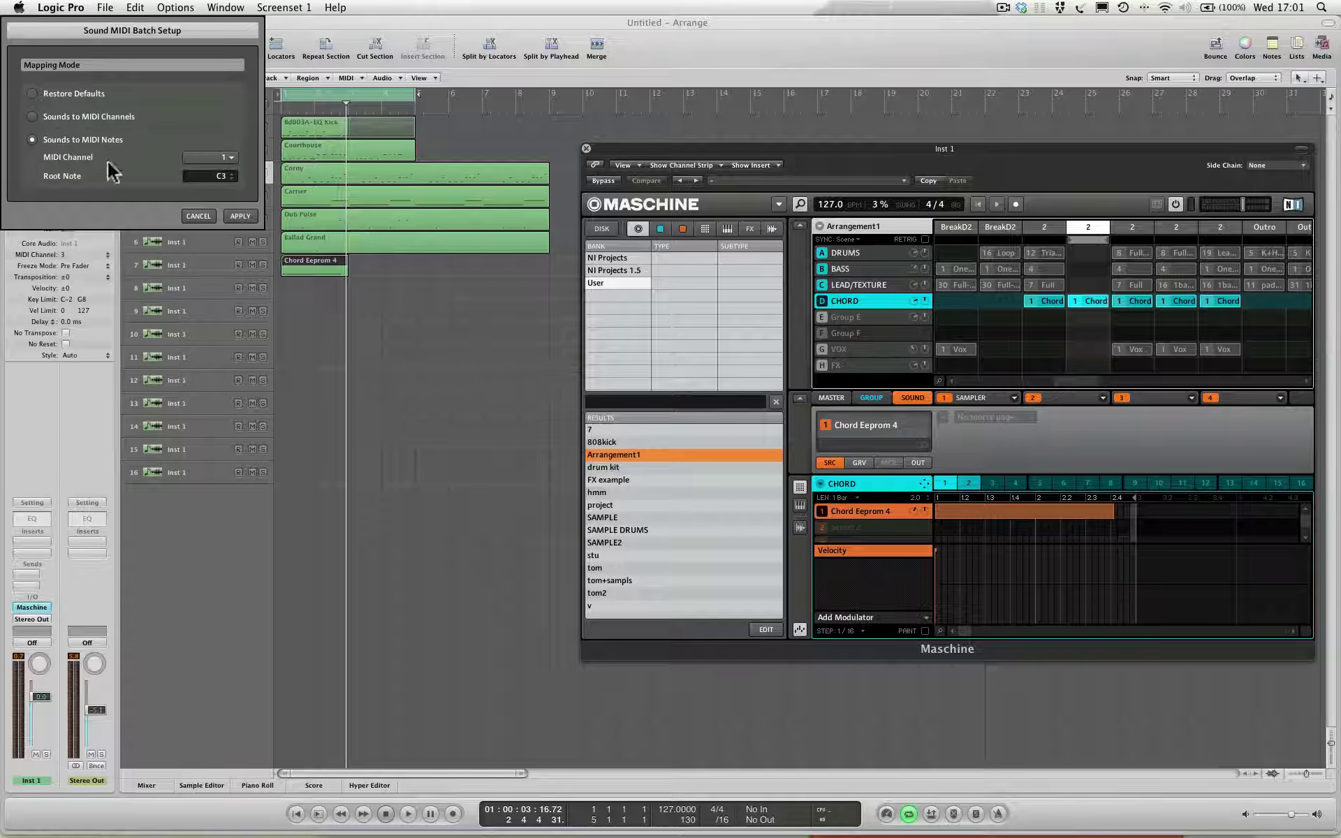
left_click(199, 216)
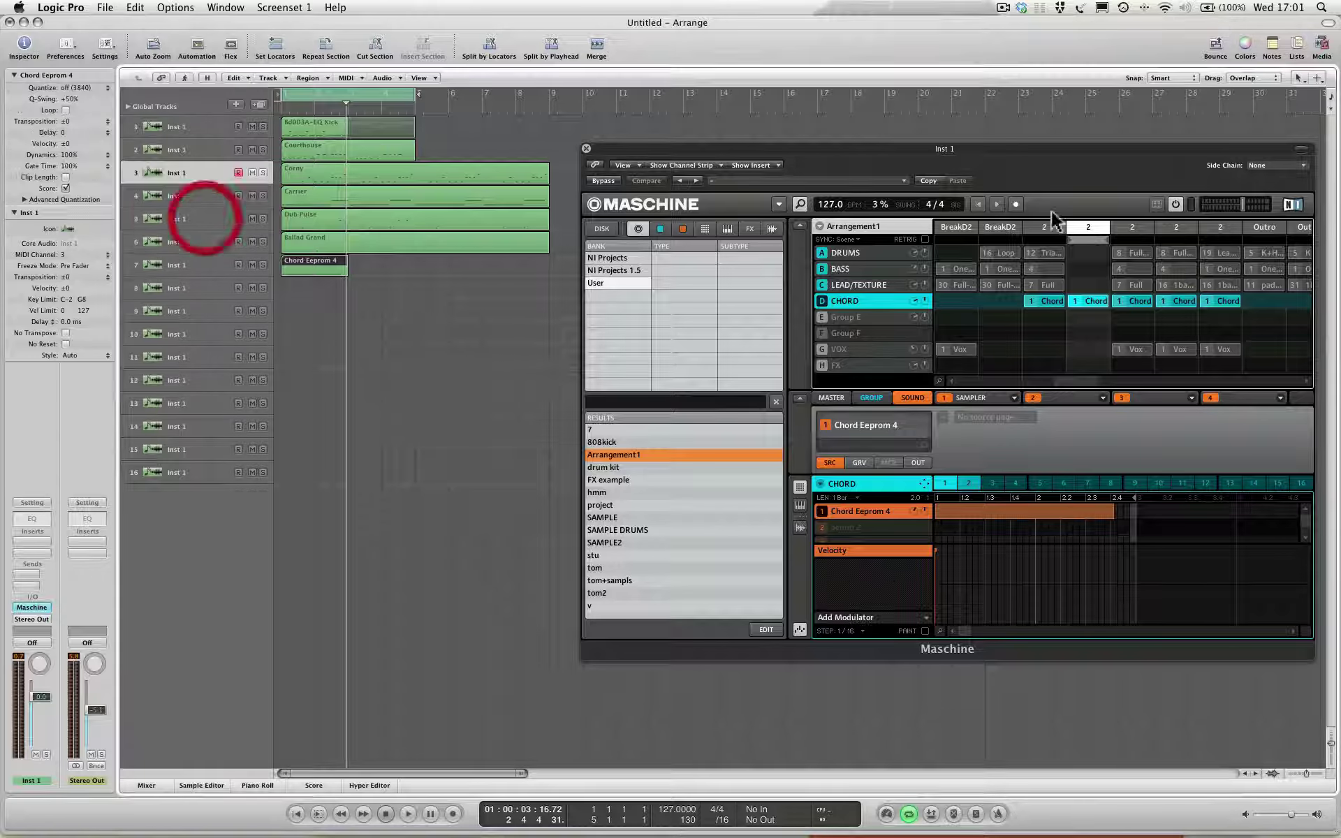
Remove the CHORD pattern from the active scene and set the Chord Eeprom 4 sound's MIDI input channel to 7.
left_click(1084, 304)
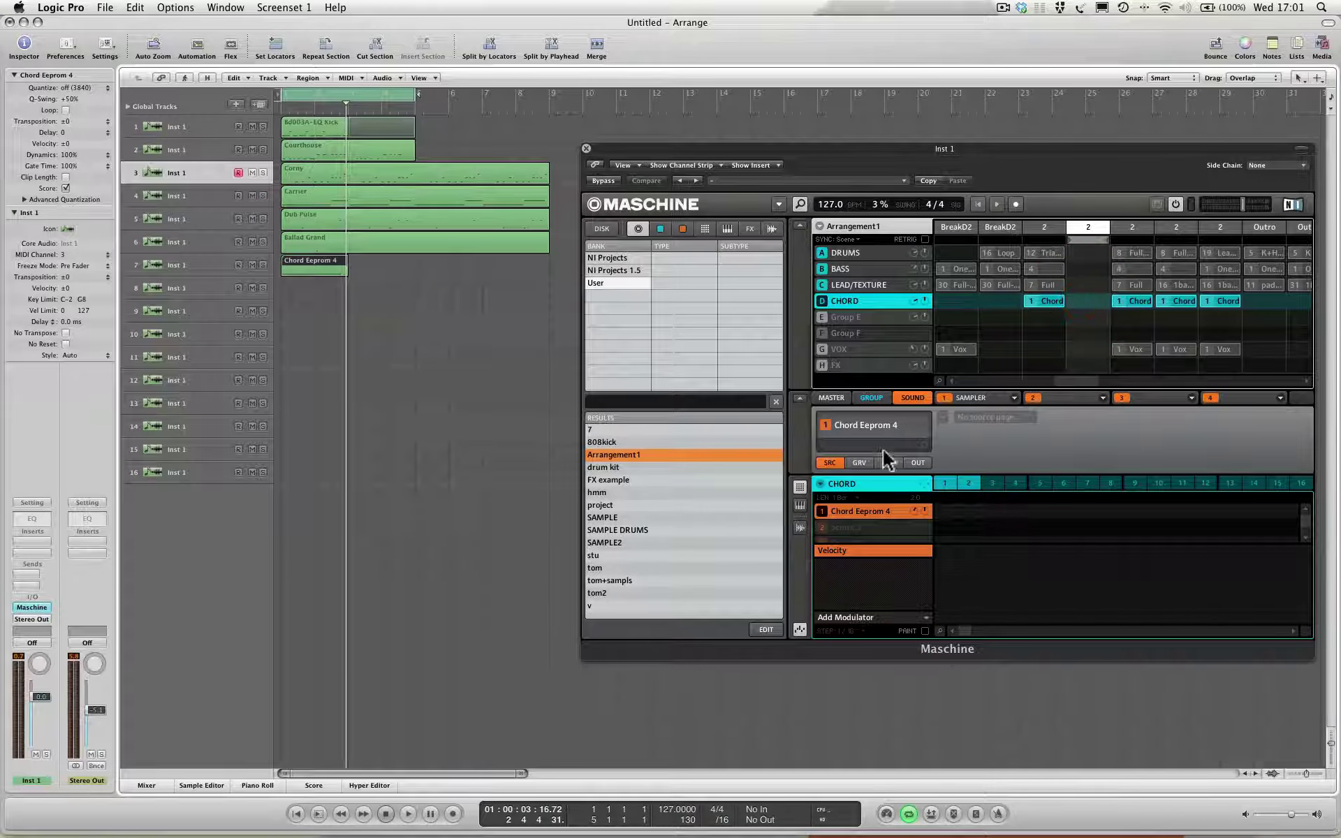
right_click(856, 509)
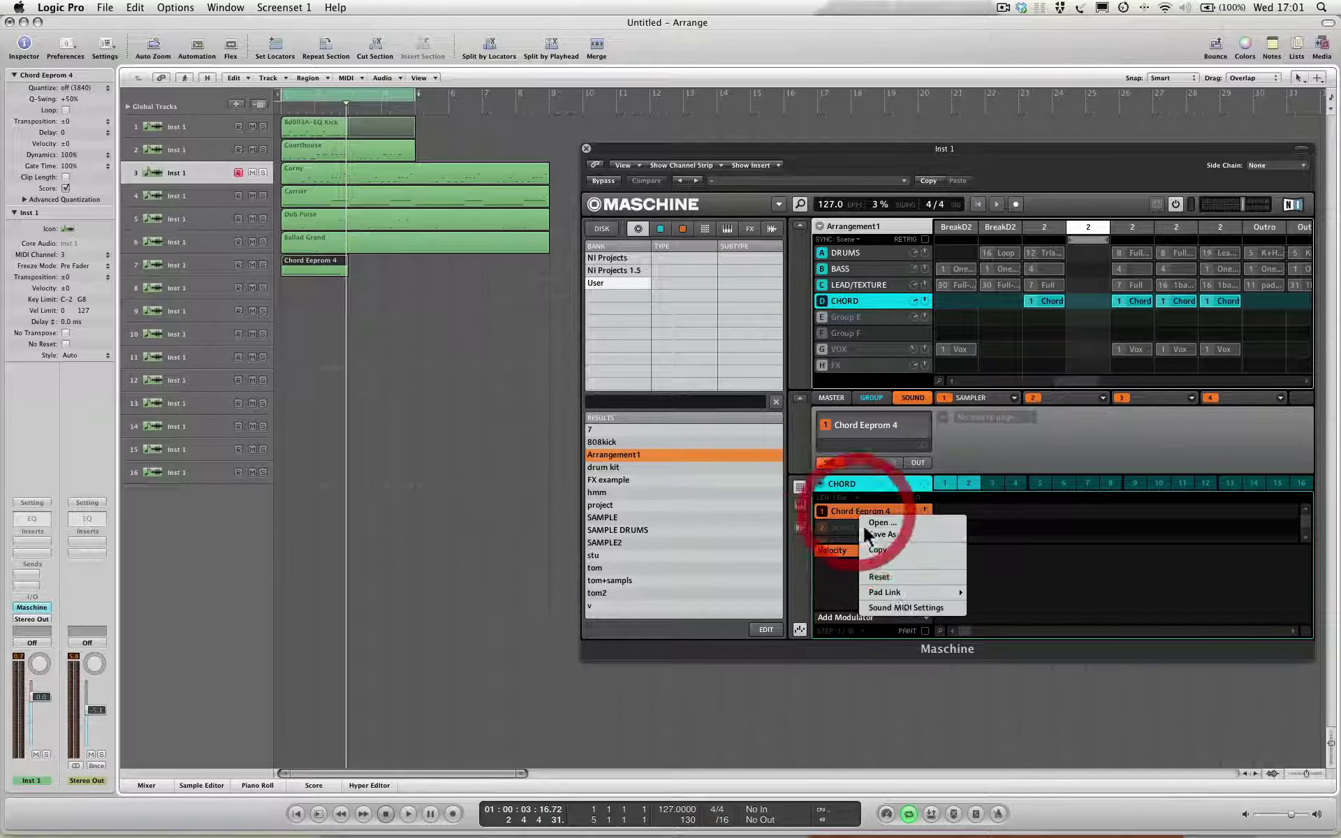
left_click(904, 605)
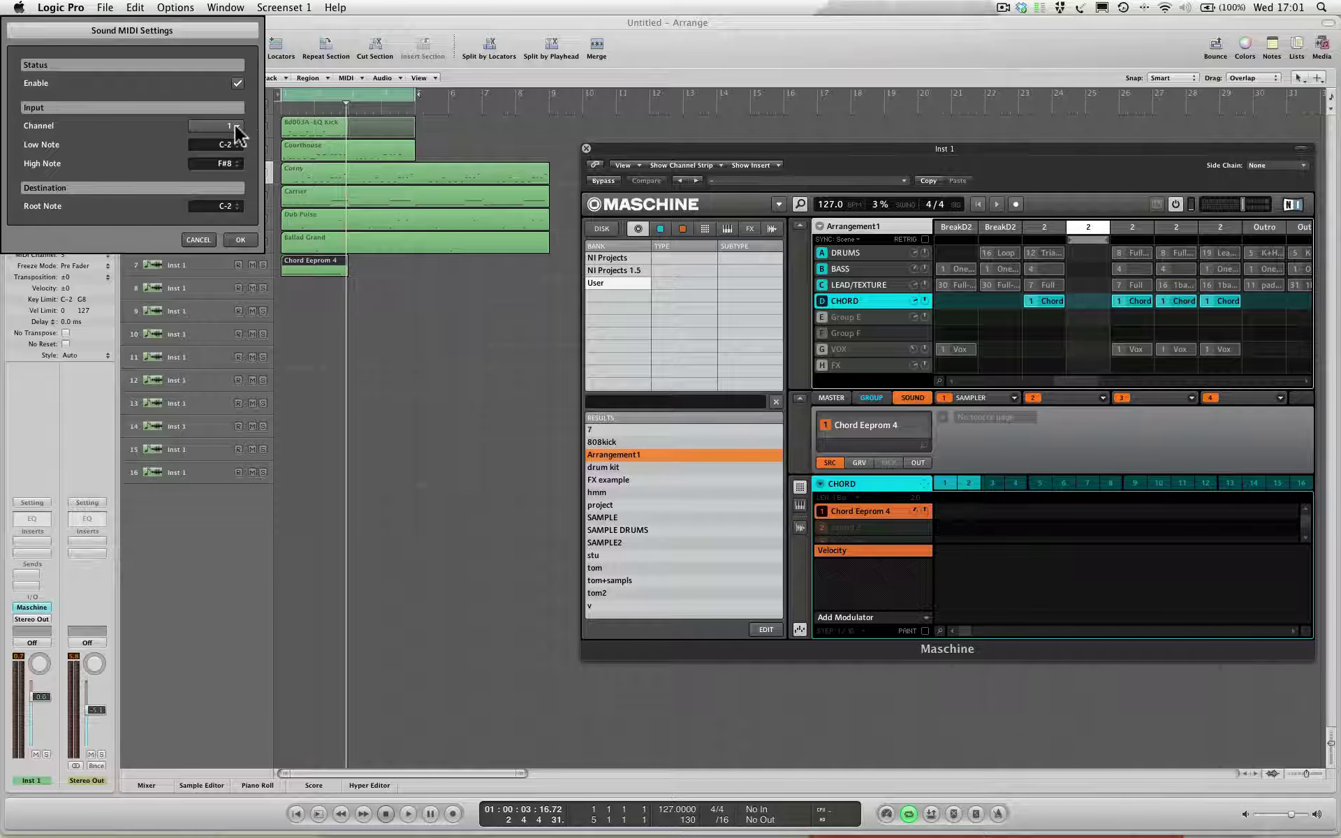
left_click(235, 127)
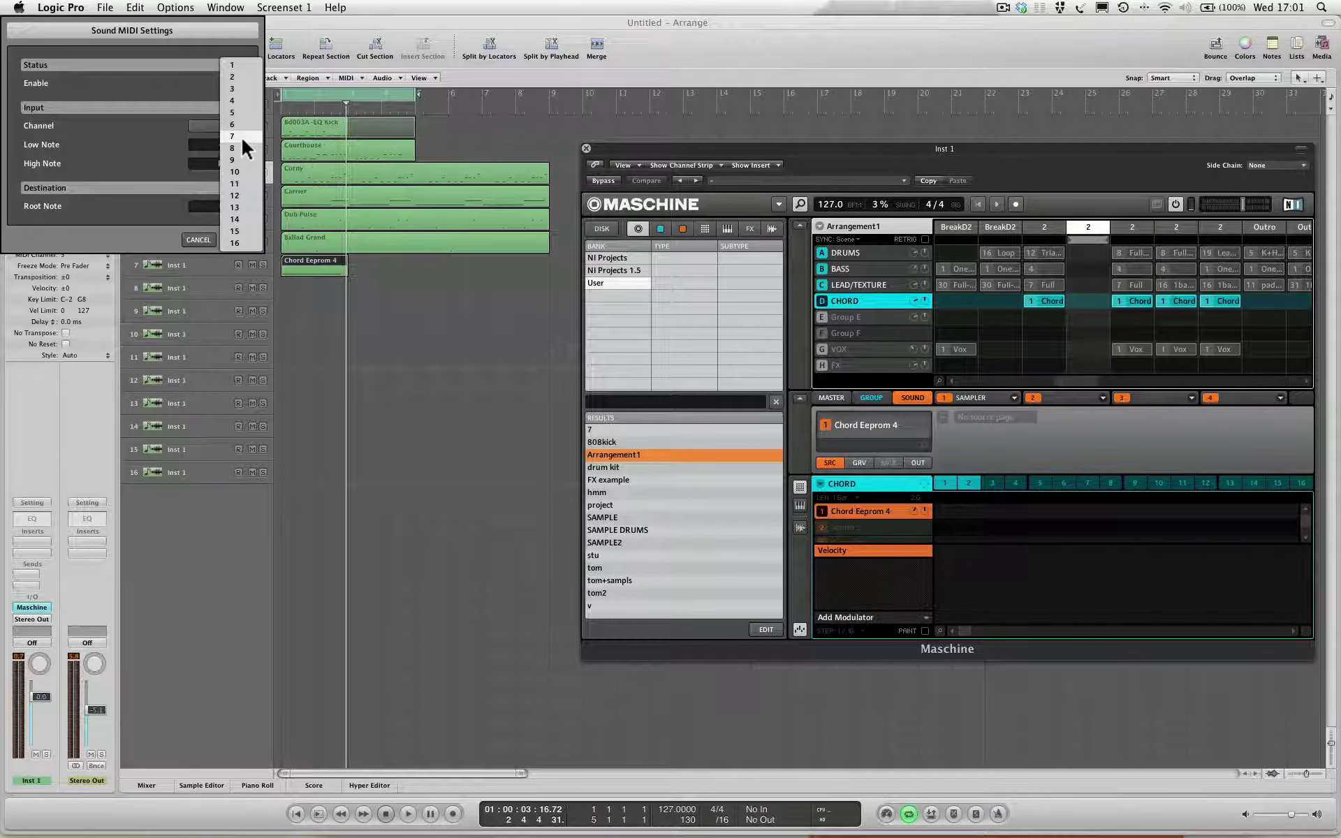
left_click(263, 264)
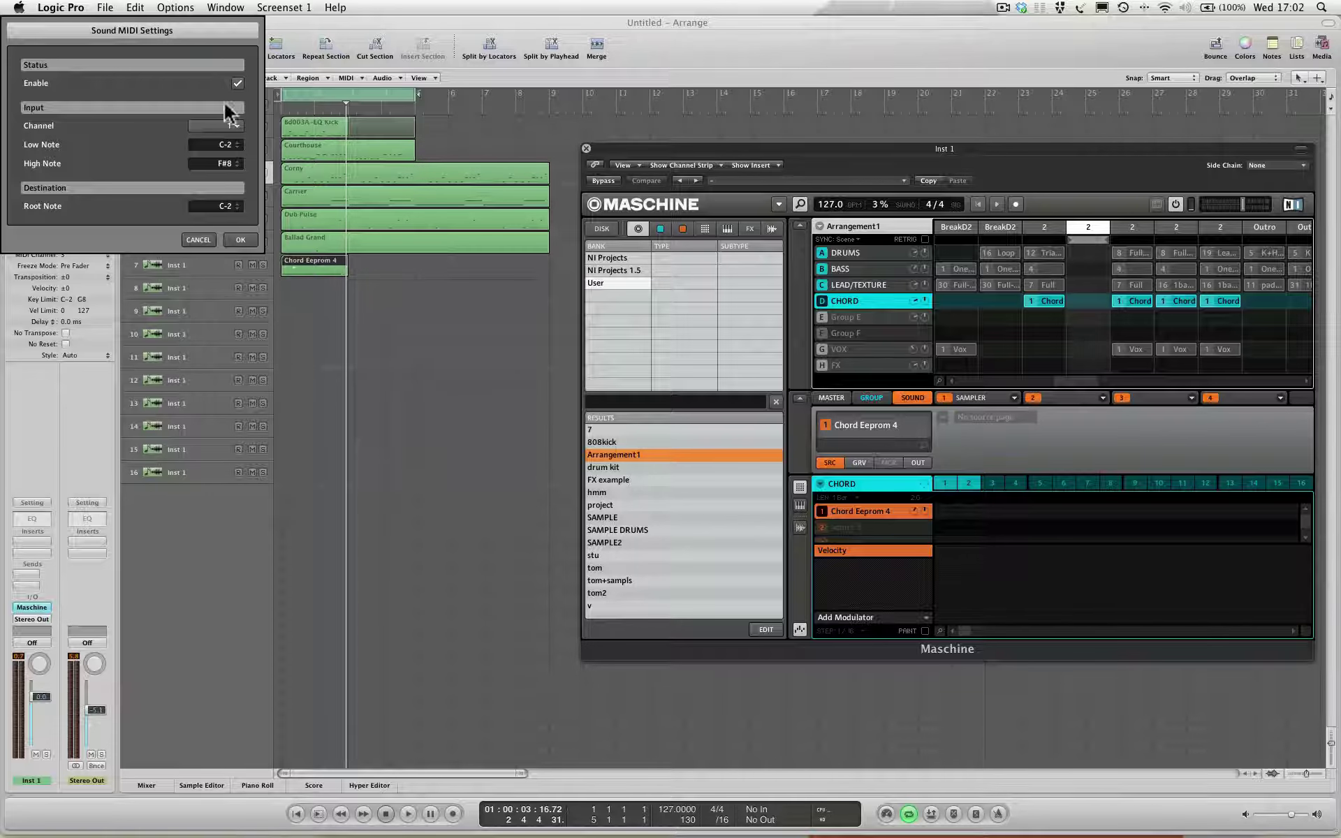
left_click(227, 127)
left_click(227, 136)
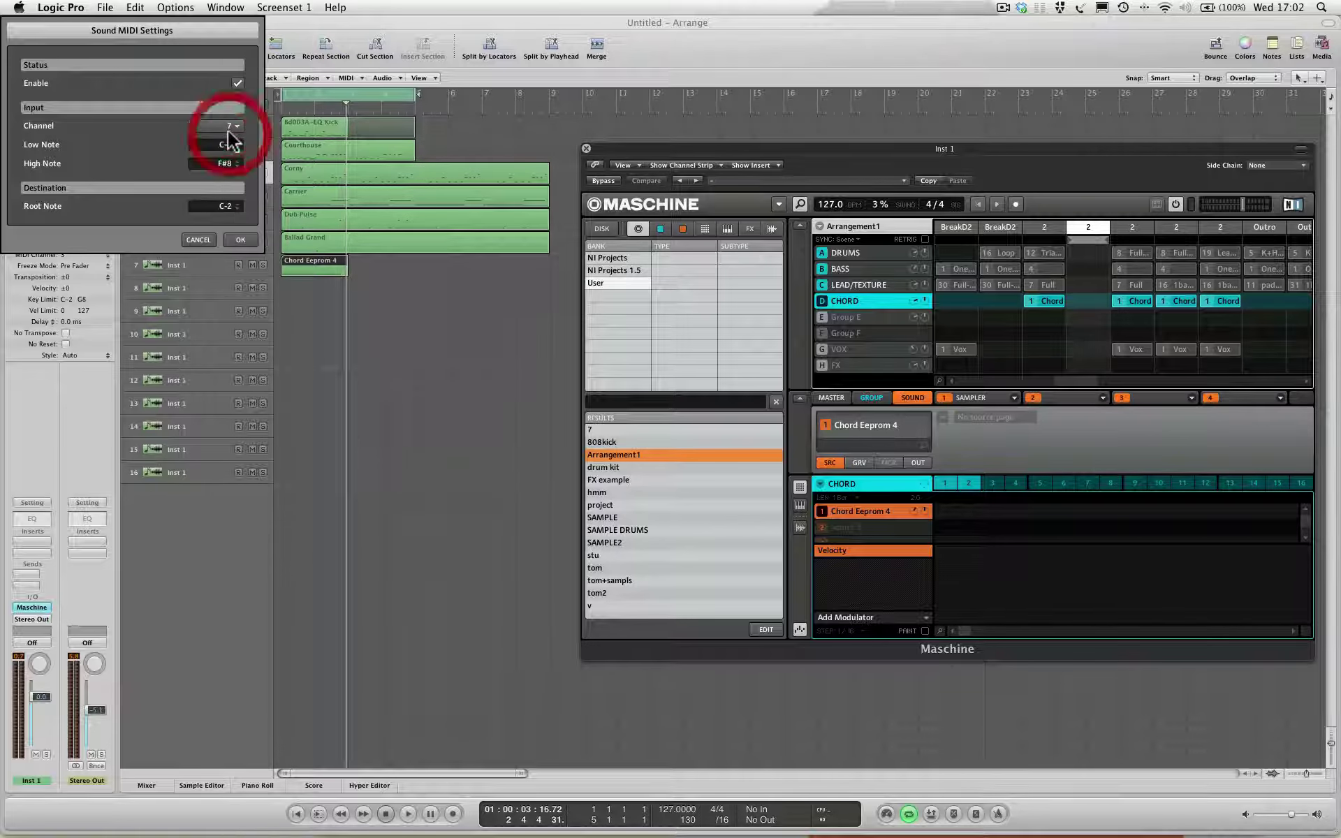
left_click(237, 240)
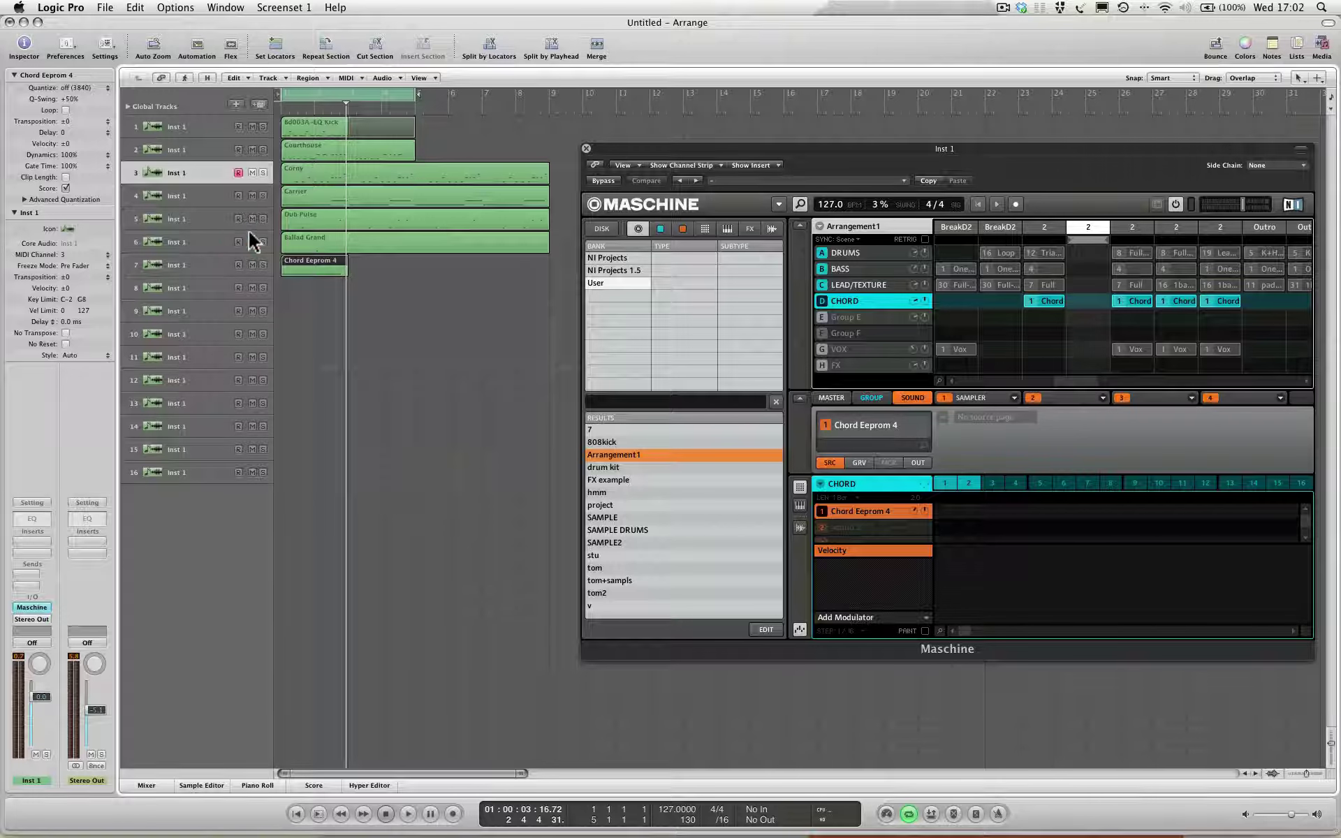
Play from the start while toggling the DRUMS and BASS groups' muting, and loop the Chord Eeprom 4 region up to bar 5.
key("Return")
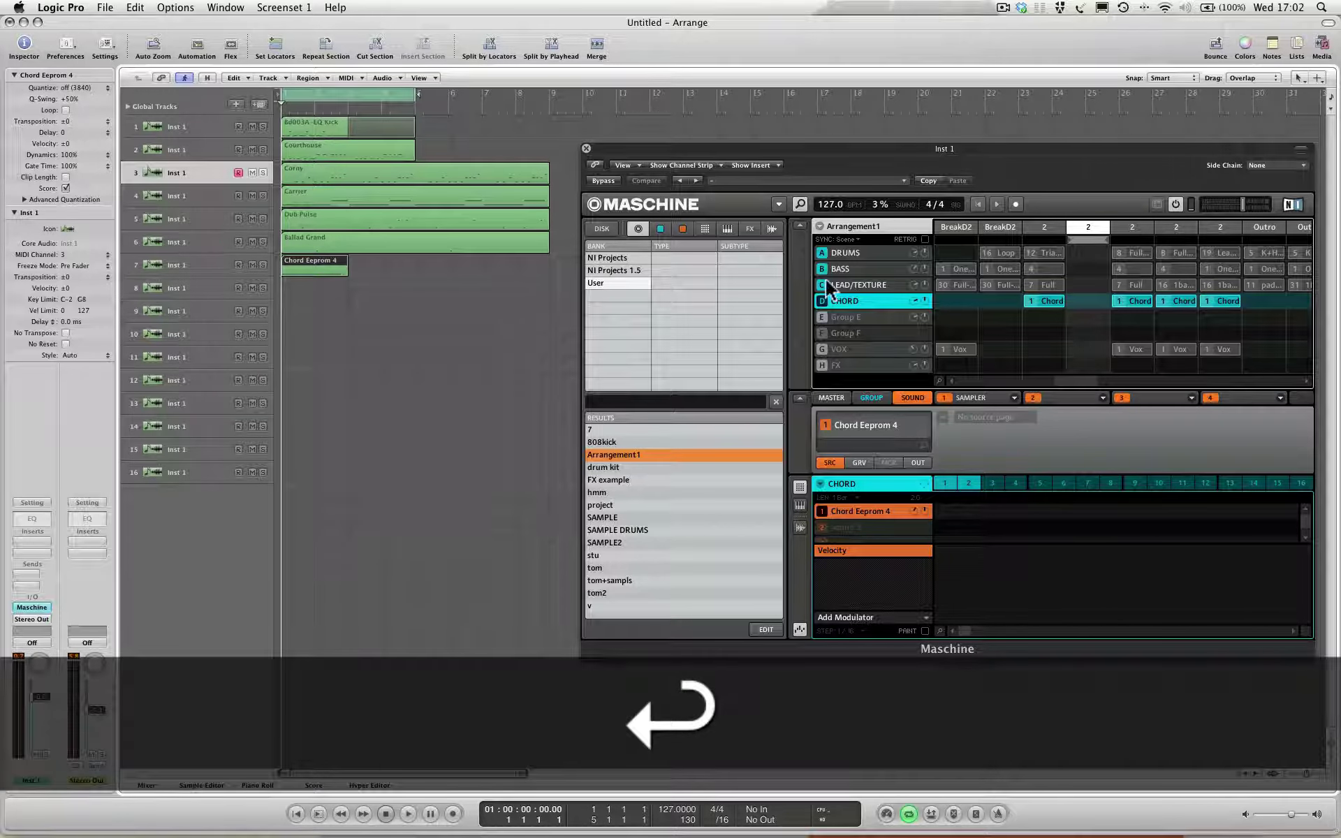
left_click(820, 252)
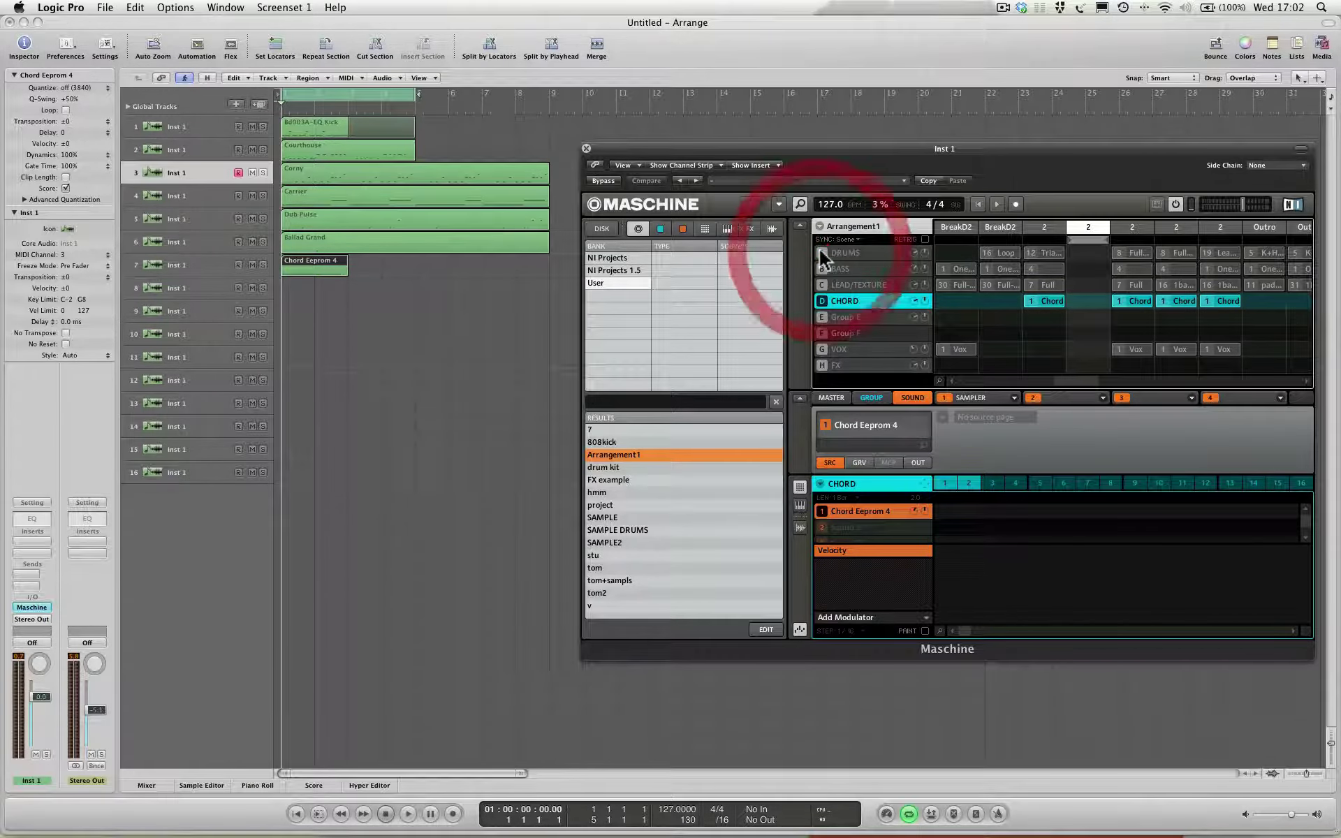
key("space")
left_click(819, 252)
left_click(822, 270)
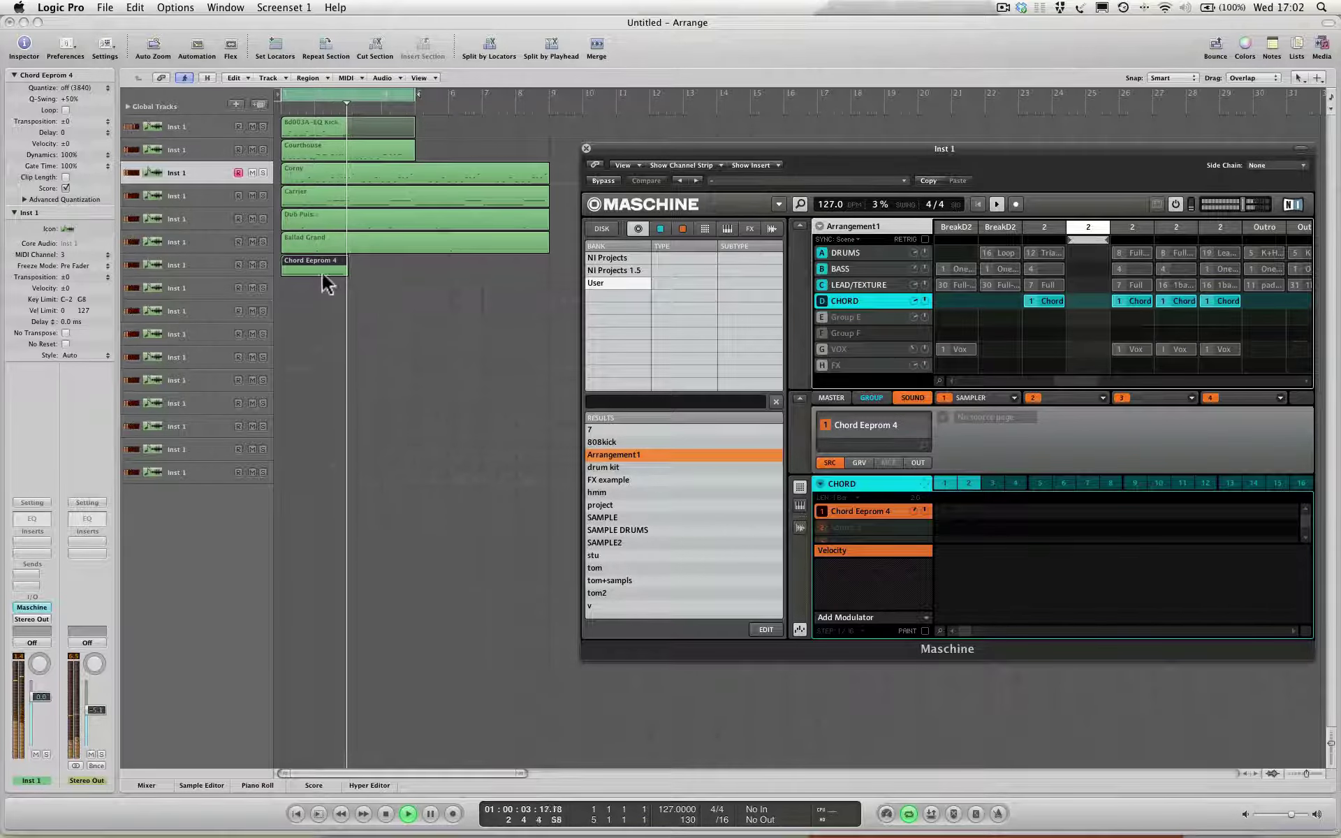
left_click_drag(356, 269, 419, 269)
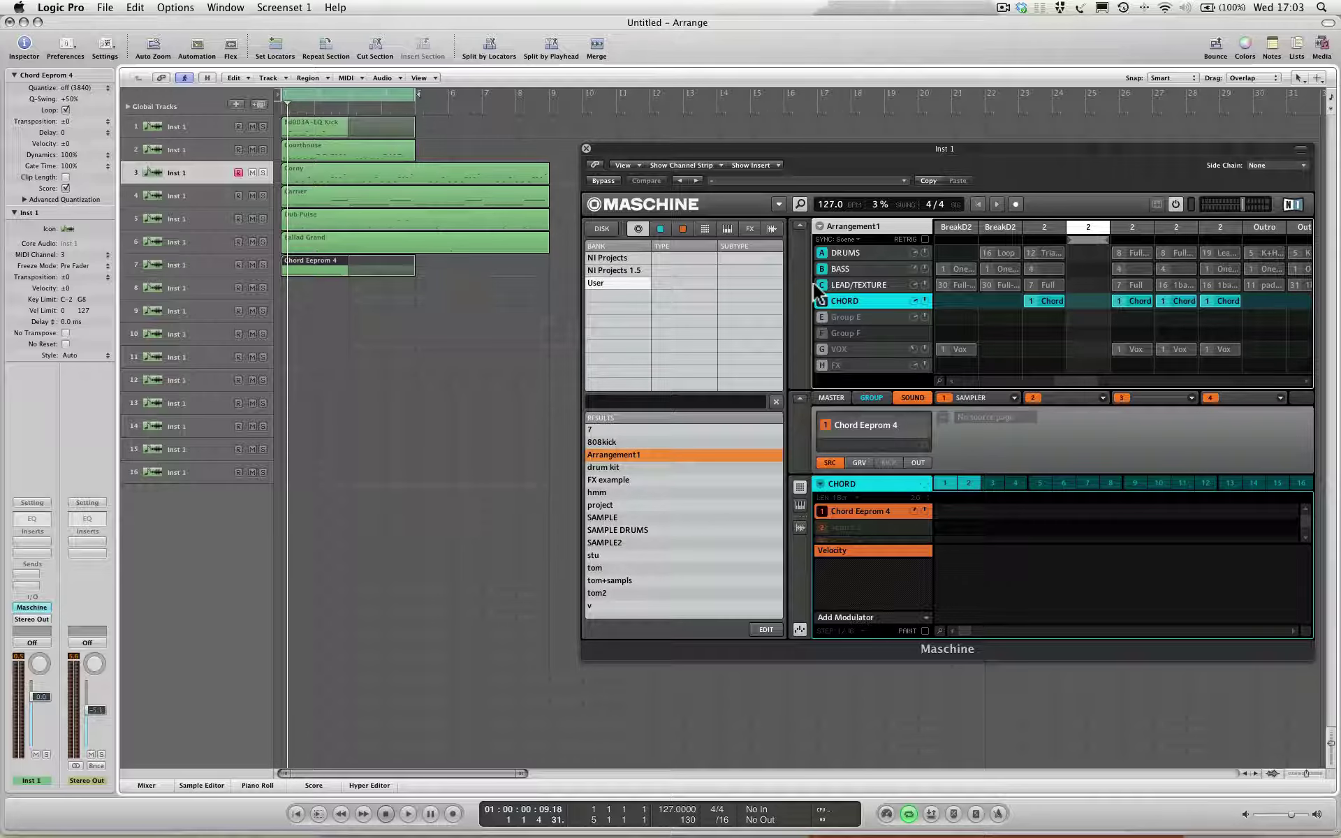
Rename the first instrument track as Maschine1.
left_click(222, 525)
double_click(178, 127)
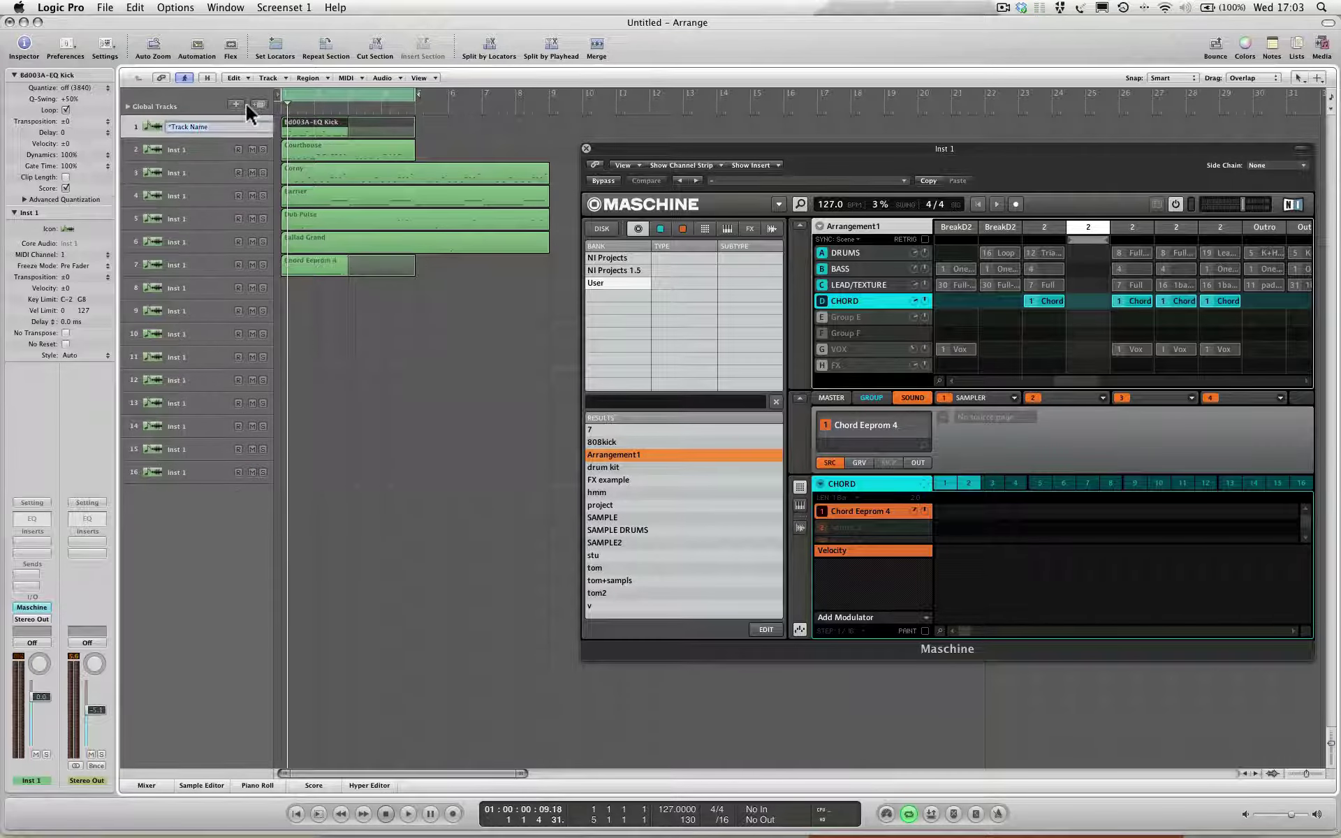
type("Masc")
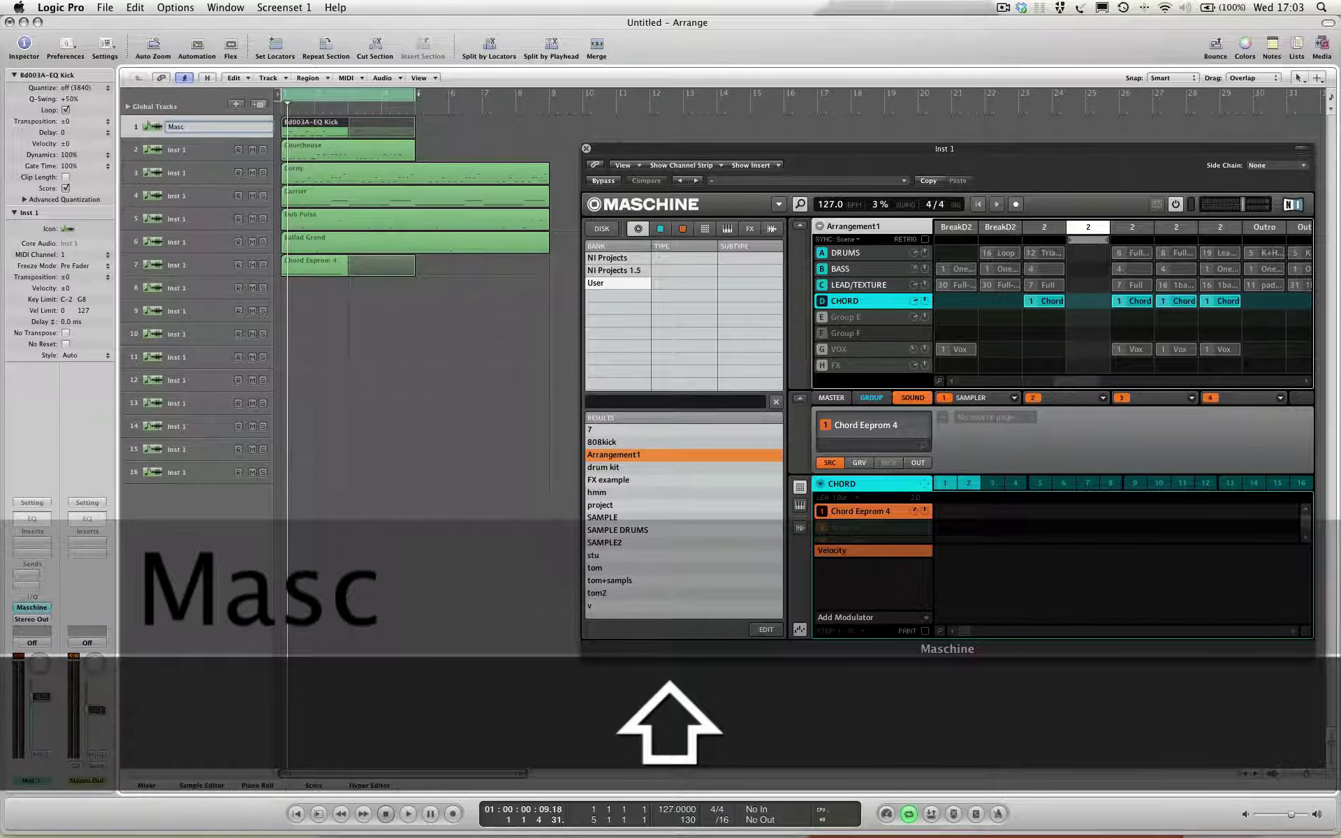
type("hine")
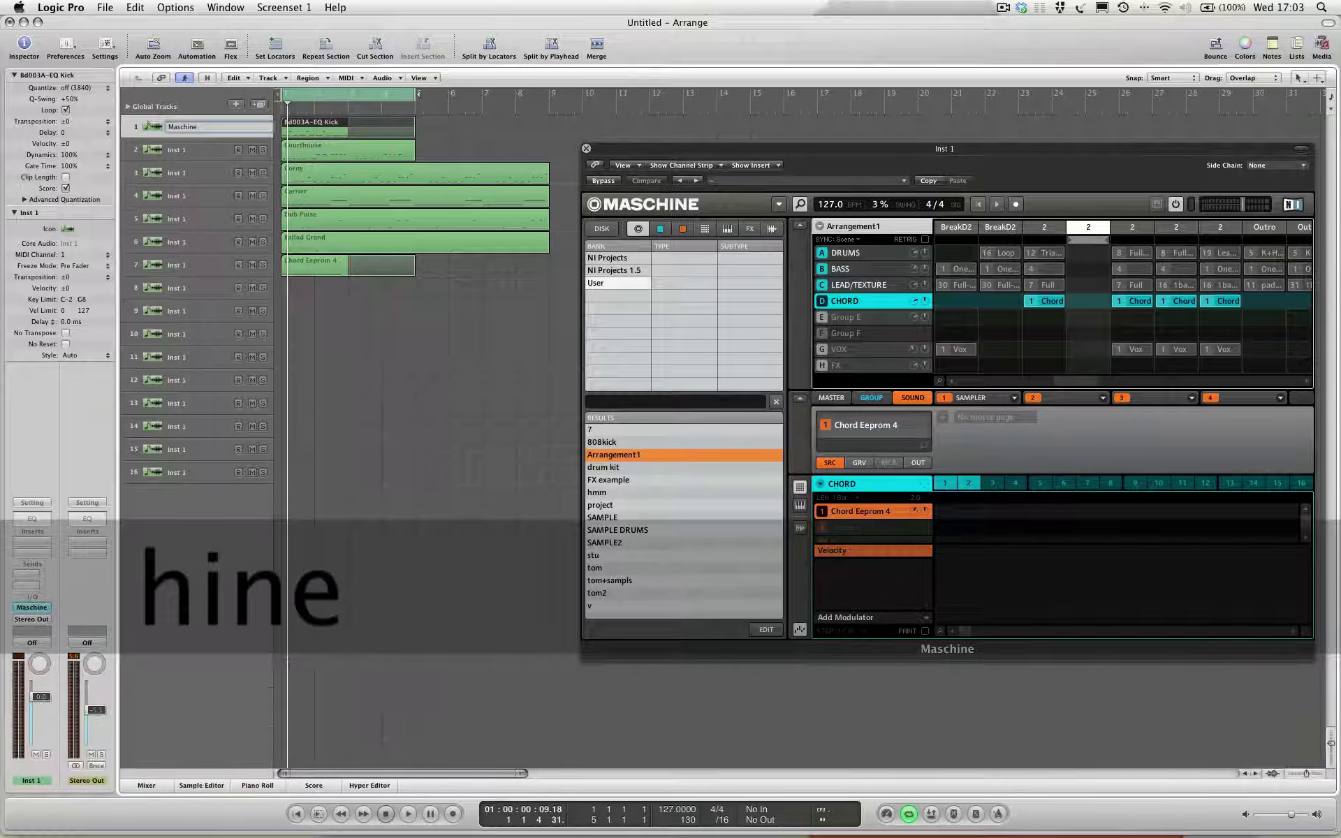
type("1")
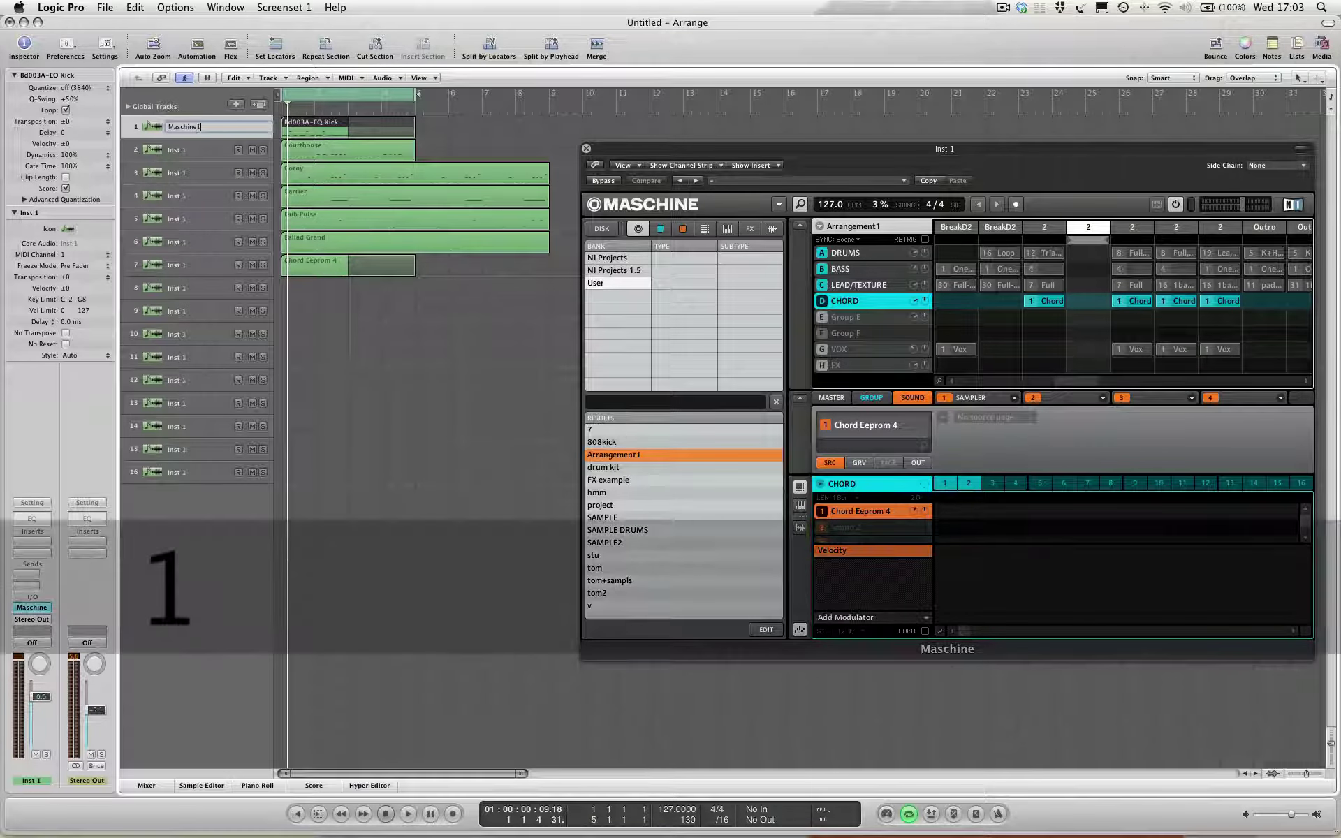
key("Return")
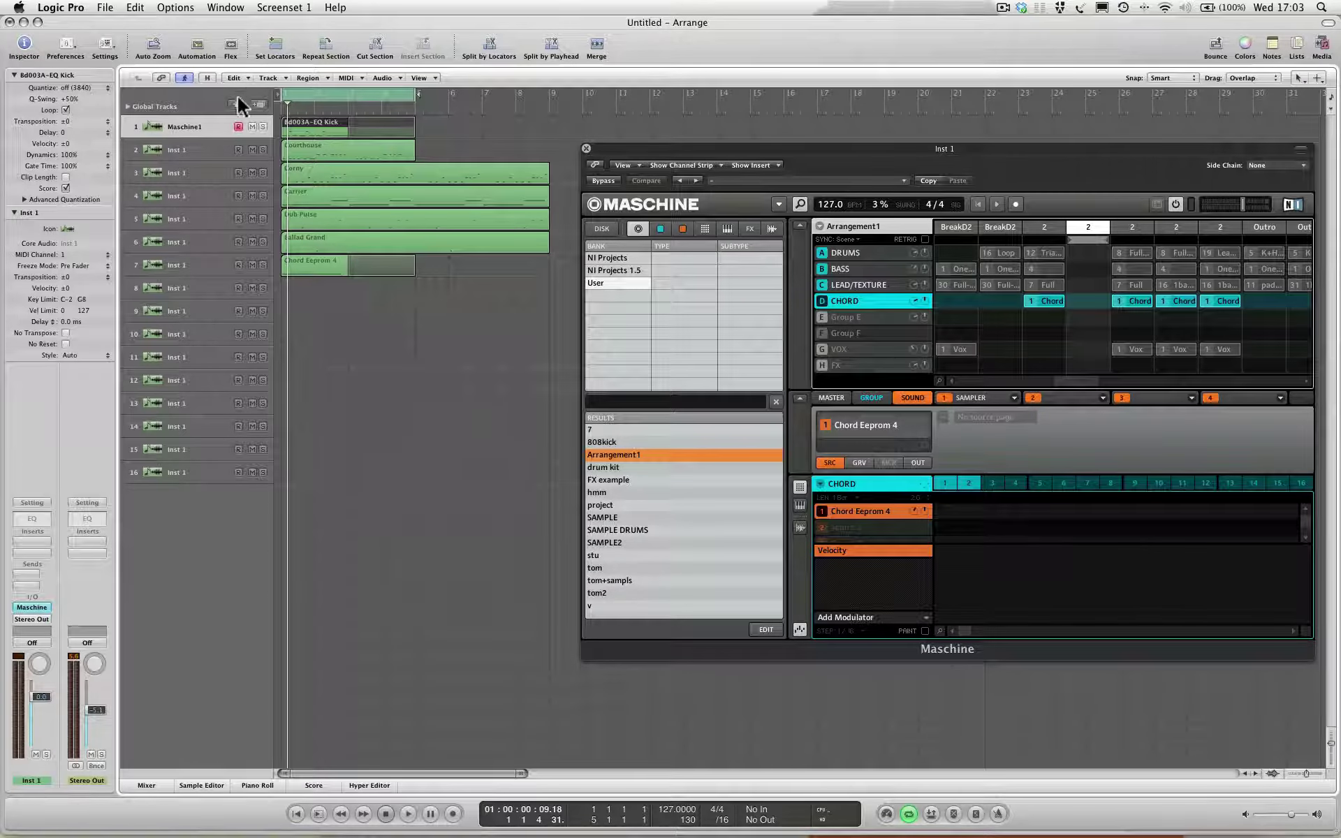
left_click(236, 104)
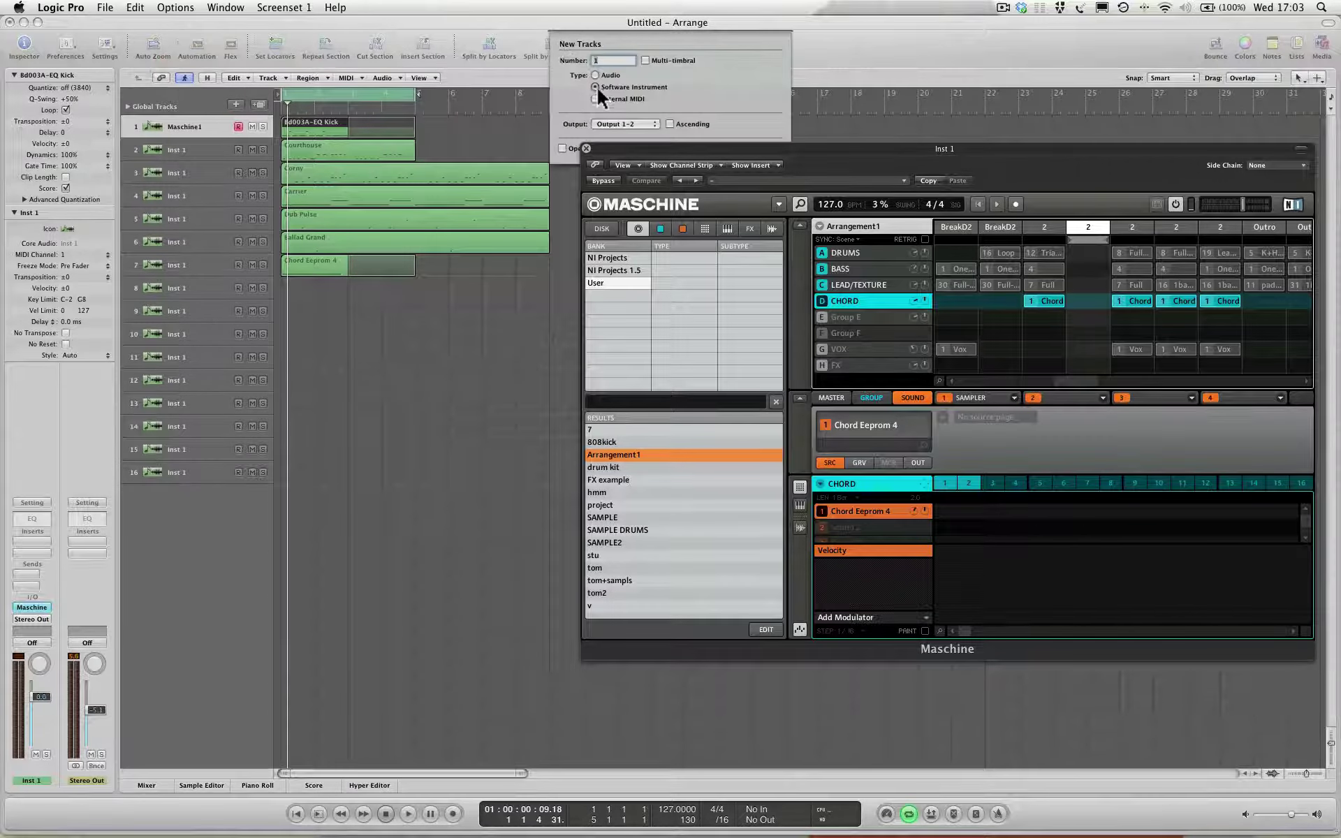
type("16")
left_click(644, 60)
left_click_drag(660, 149, 652, 194)
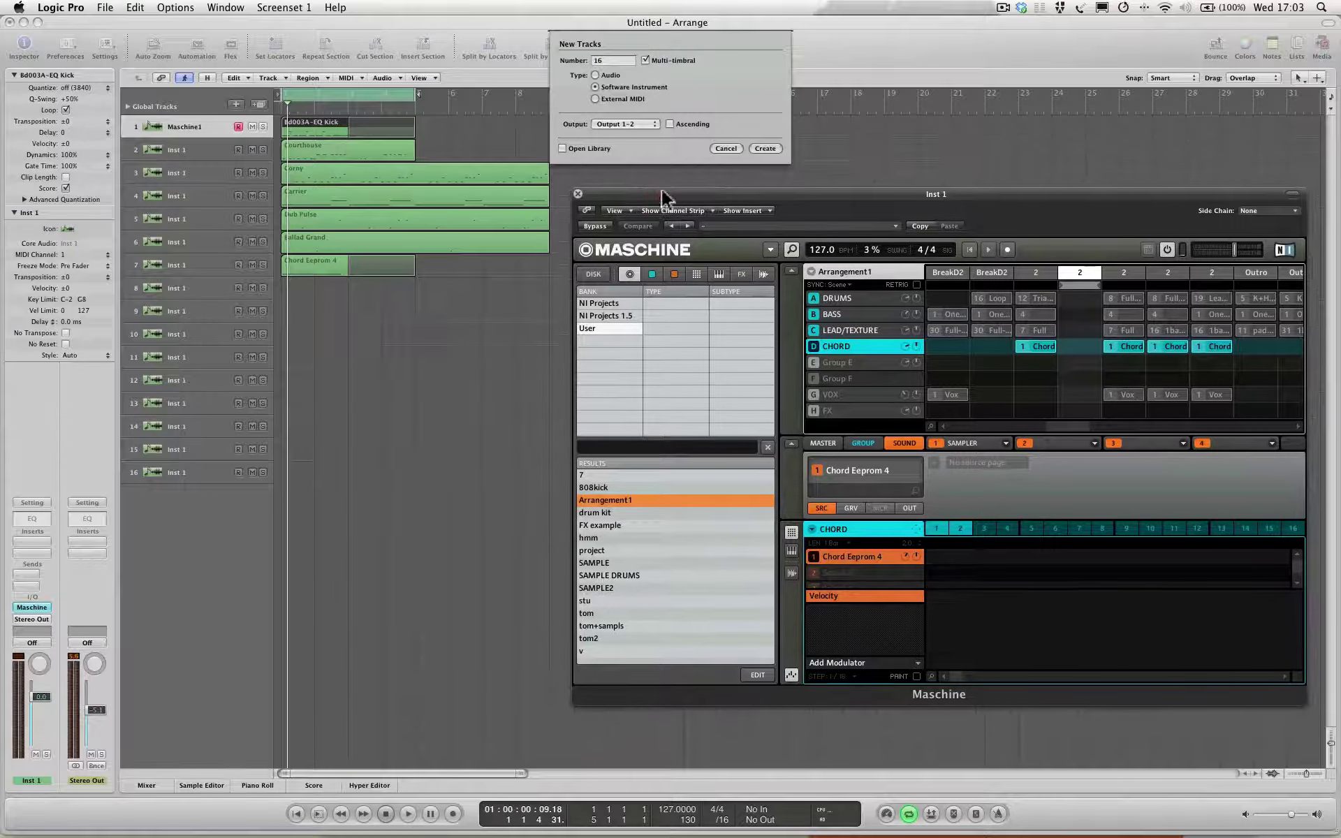
left_click(726, 148)
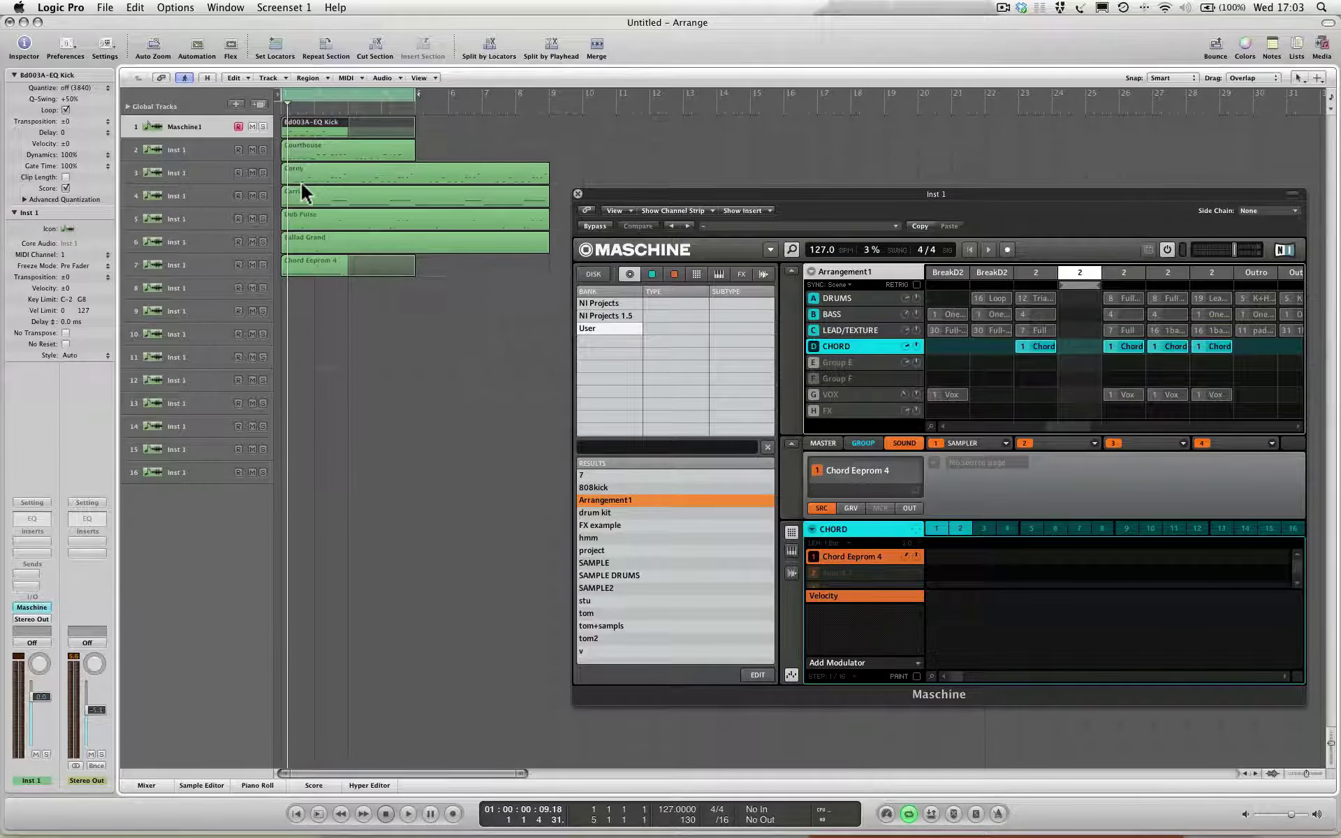
Show the mixer and play the arrangement to examine the Inst 1 channel strip's output.
left_click(158, 776)
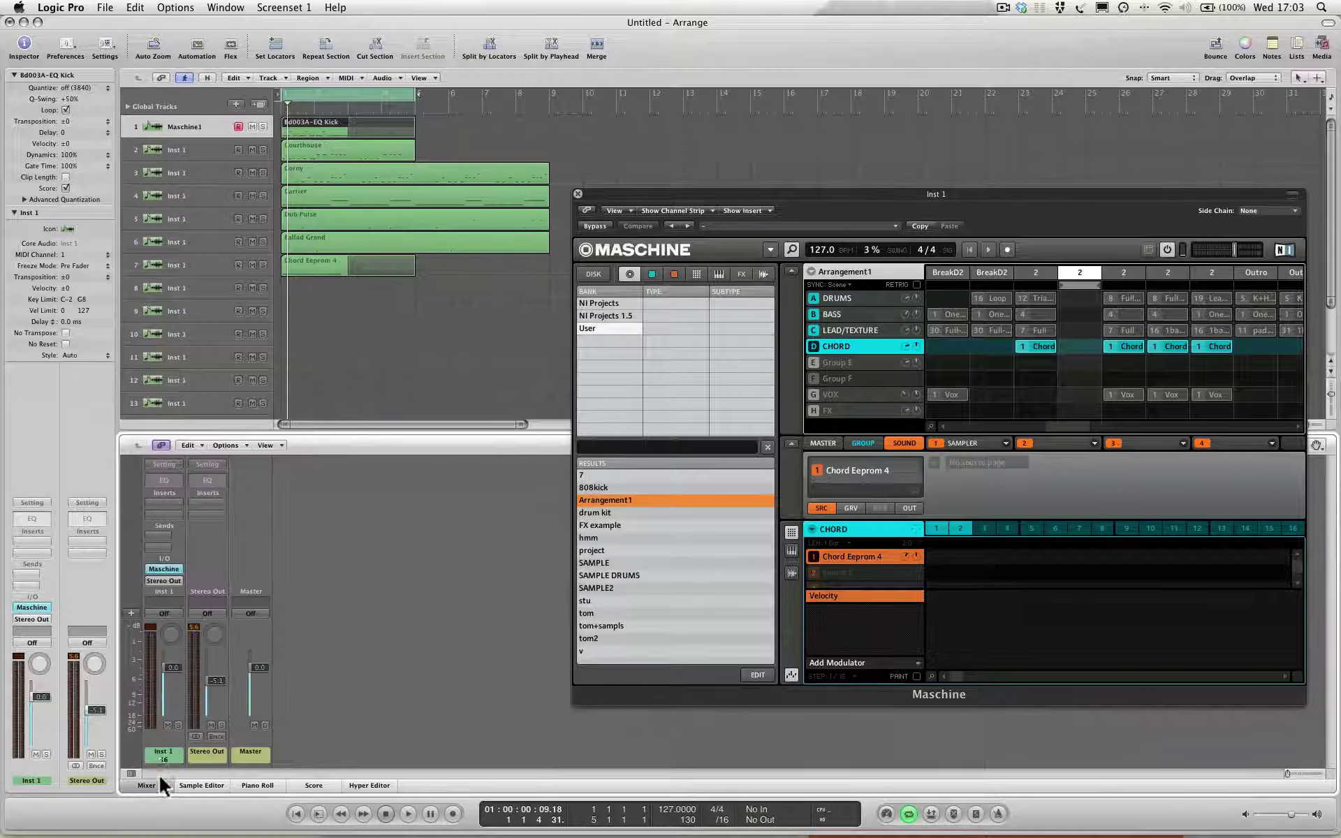
left_click(337, 342)
key("space")
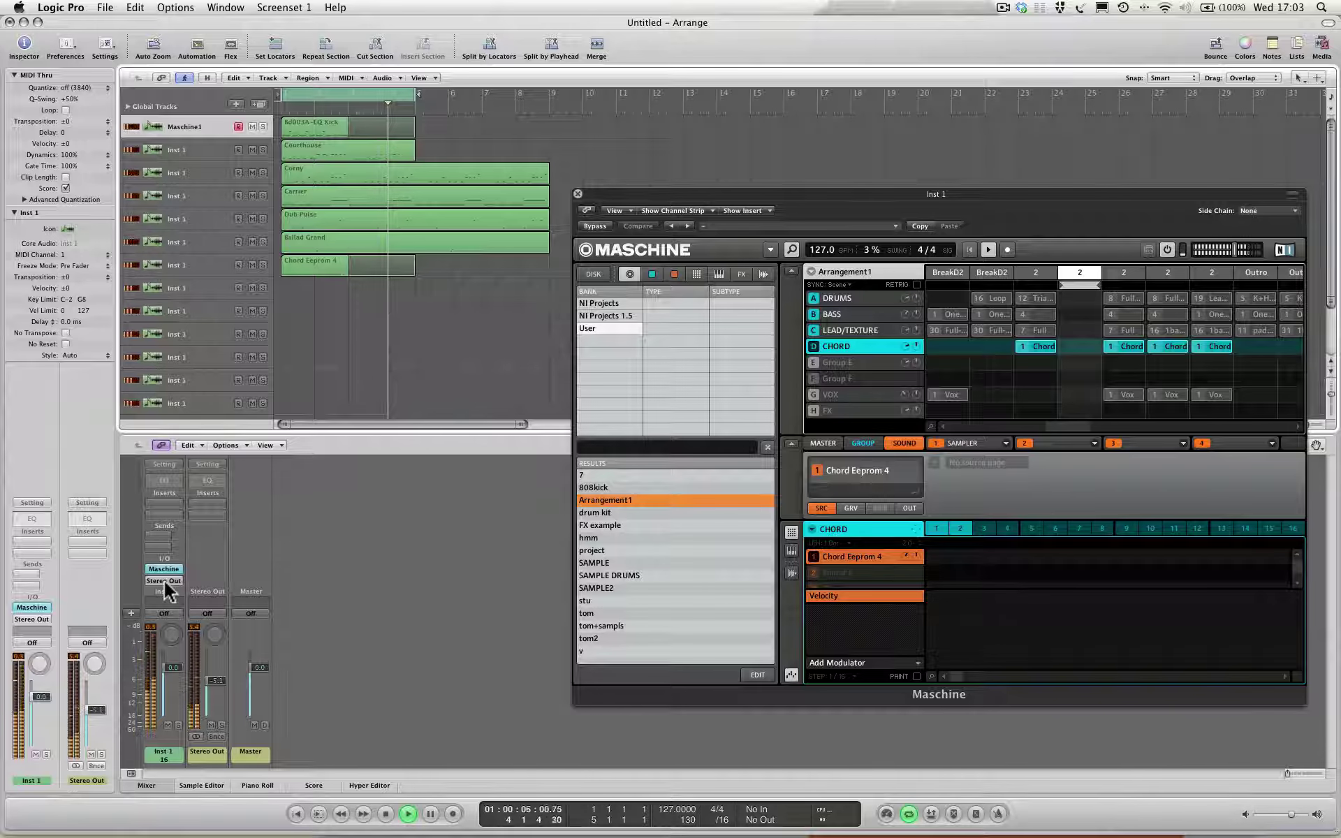
key("space")
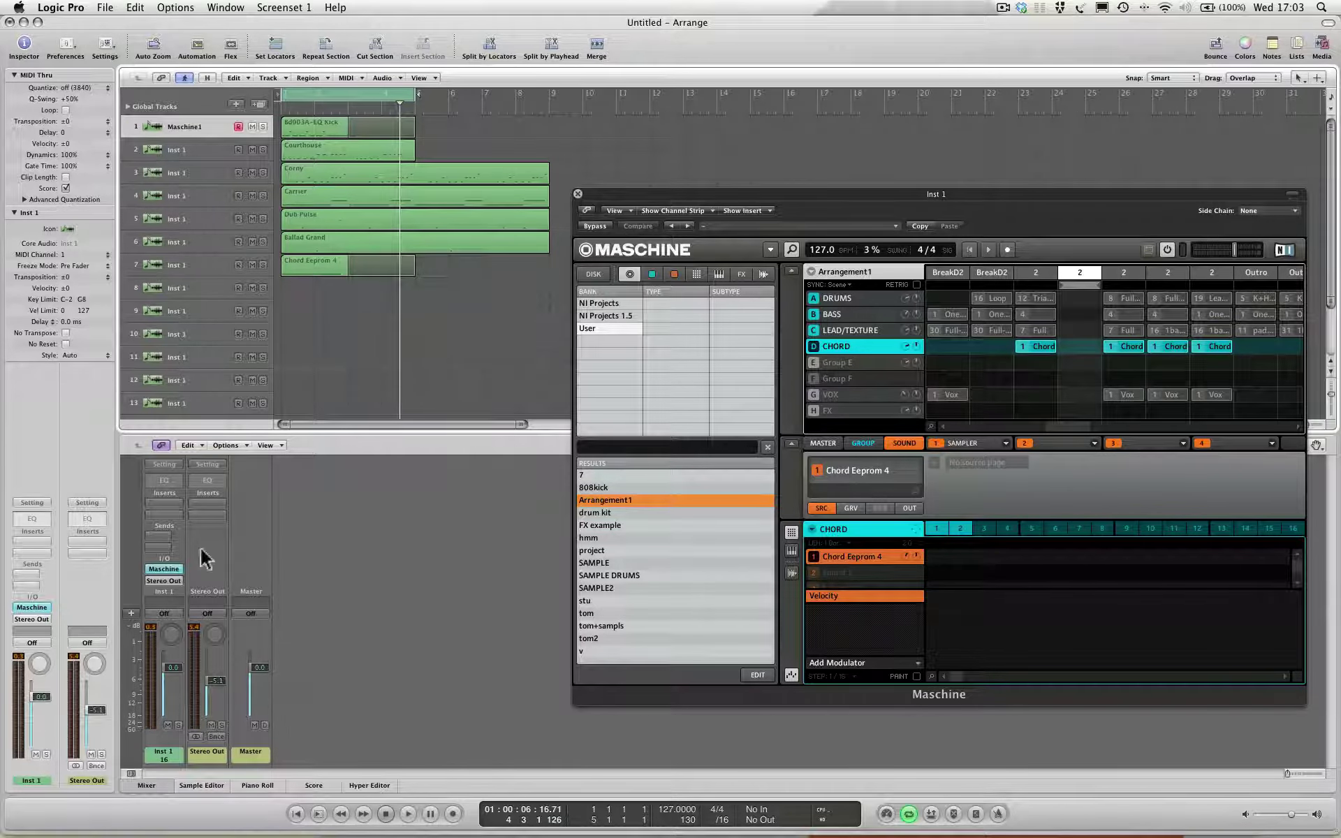
Delete all seven MIDI regions and remove the Maschine plug-in from the Inst 1 channel strip.
left_click_drag(438, 312, 289, 123)
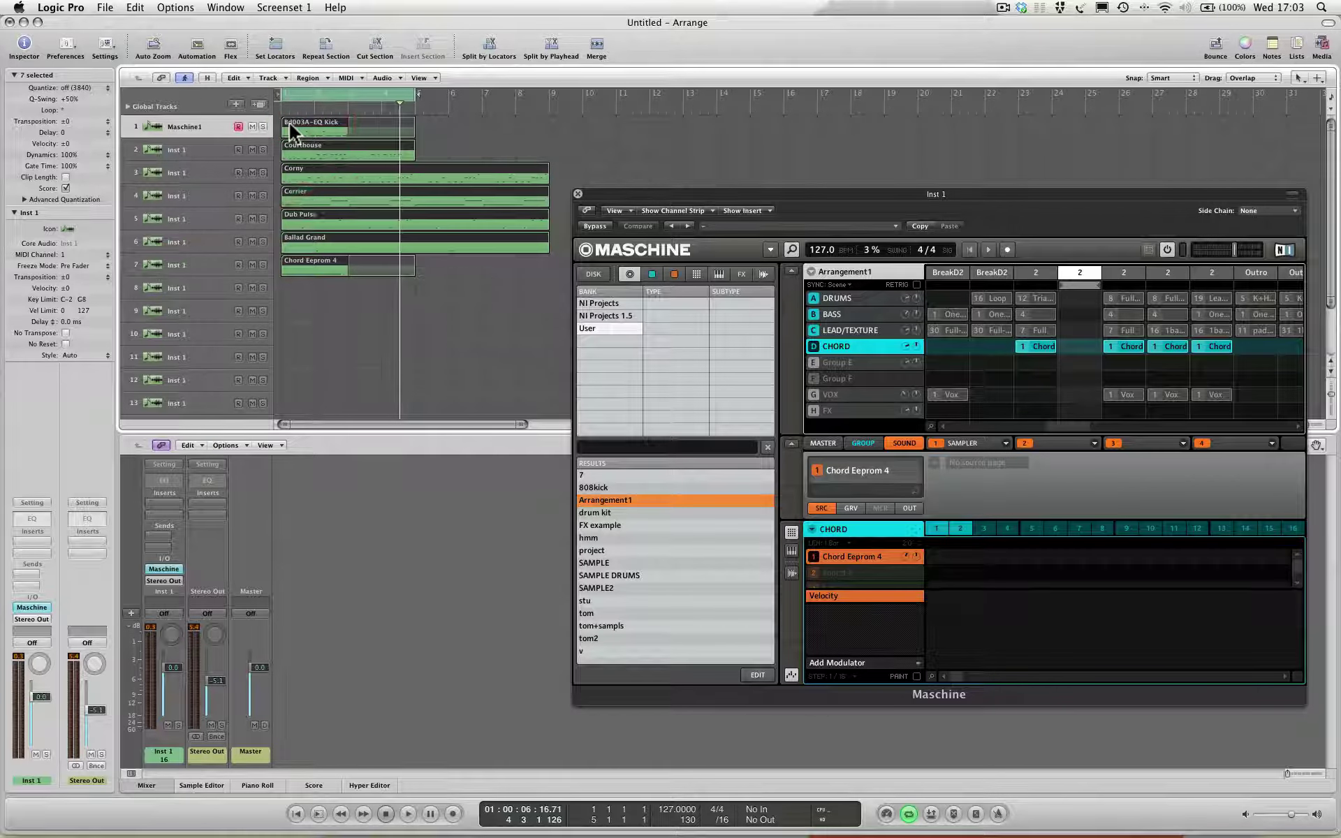
key("Delete")
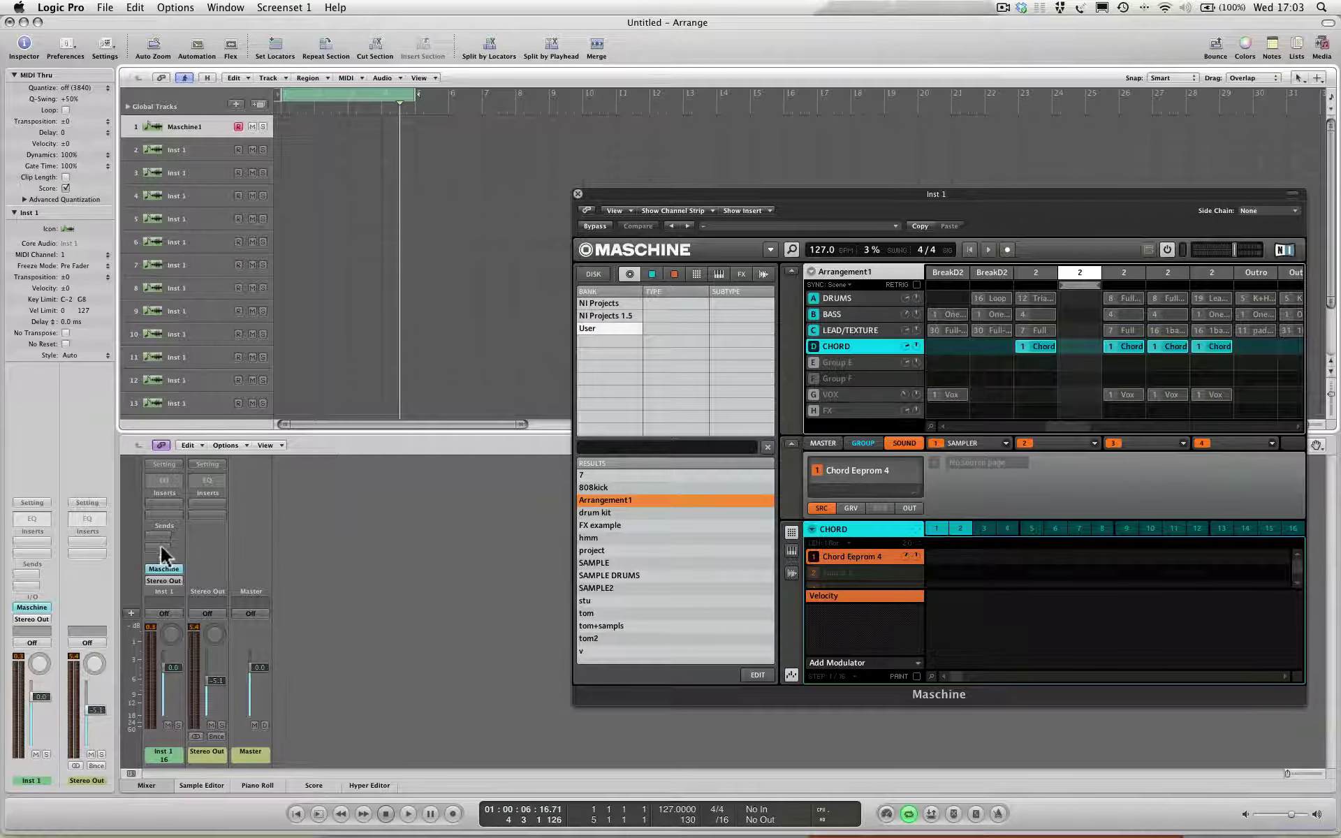
left_click(162, 569)
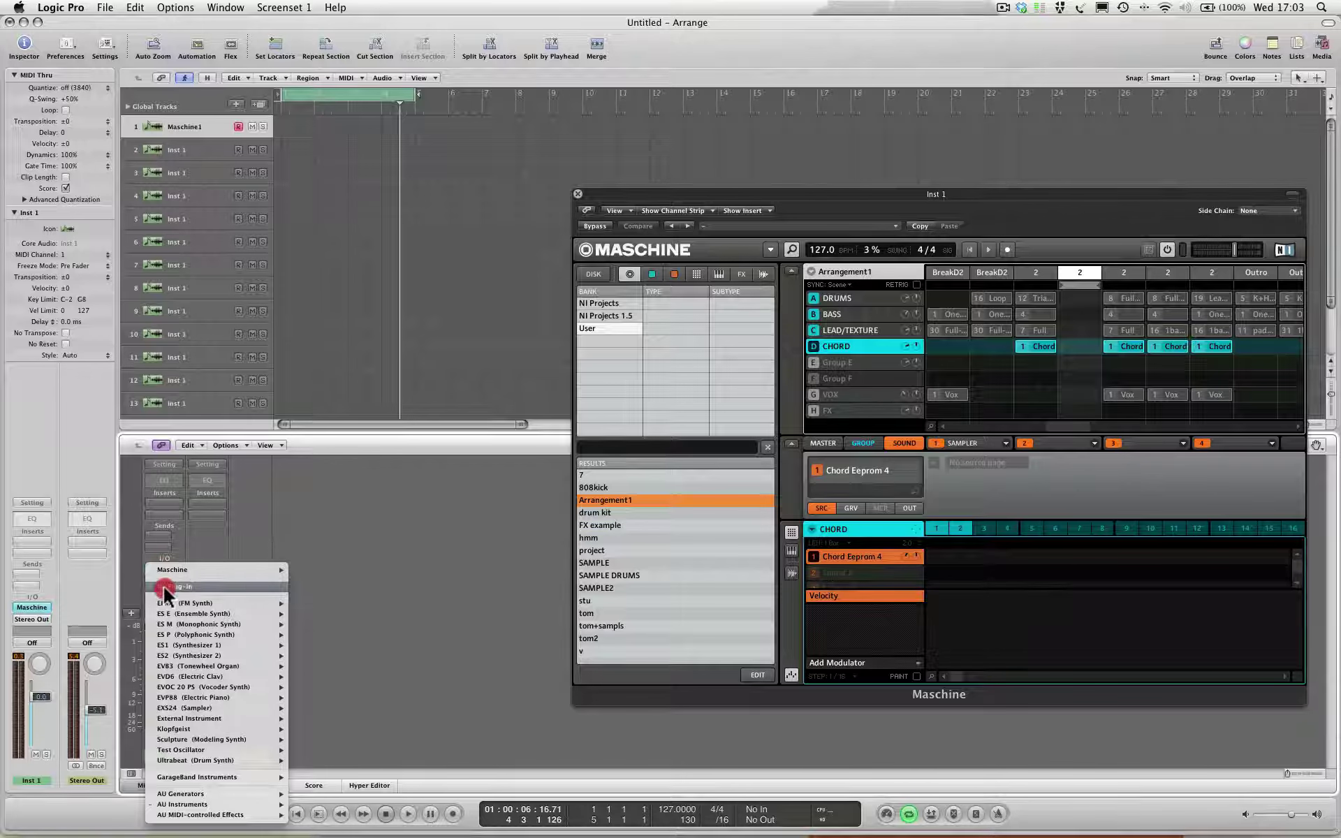
left_click(163, 570)
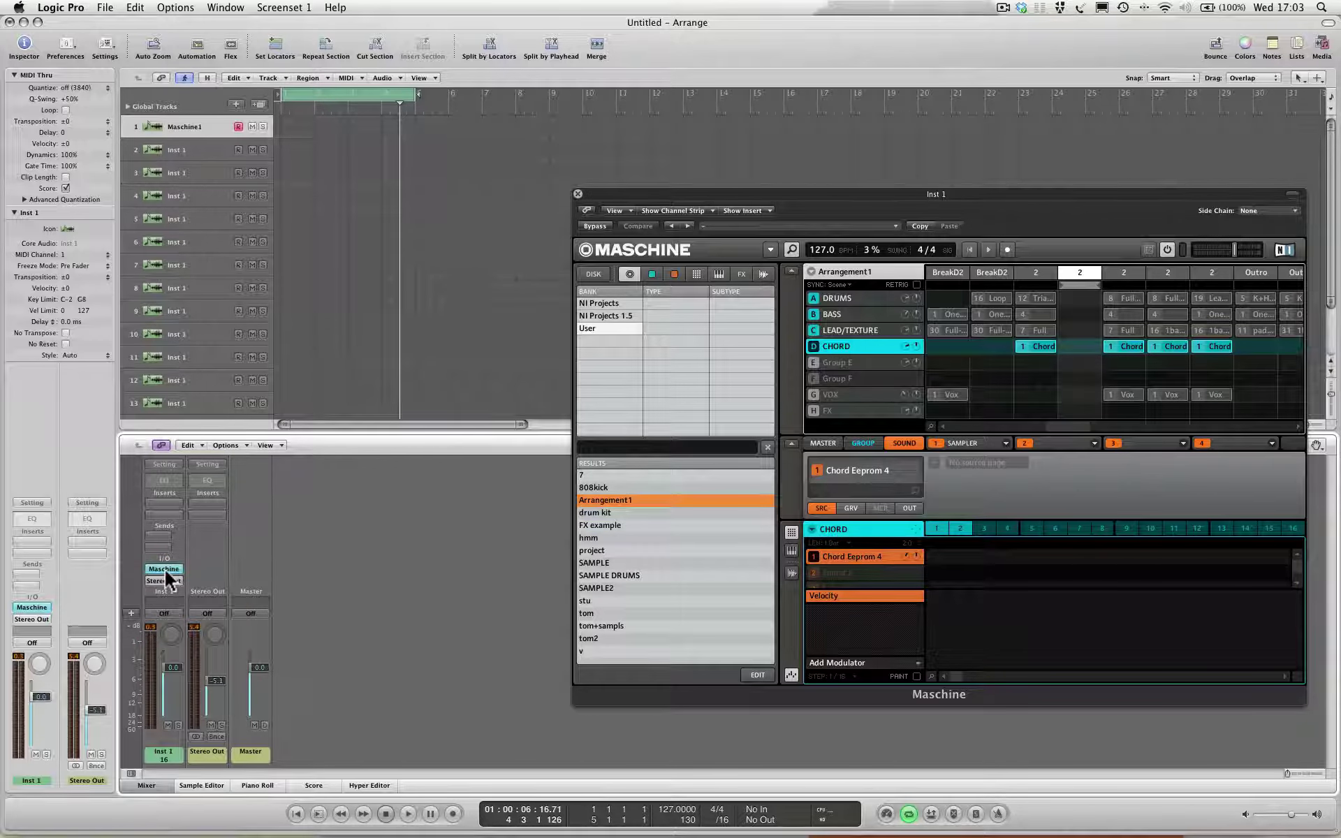
left_click(166, 571)
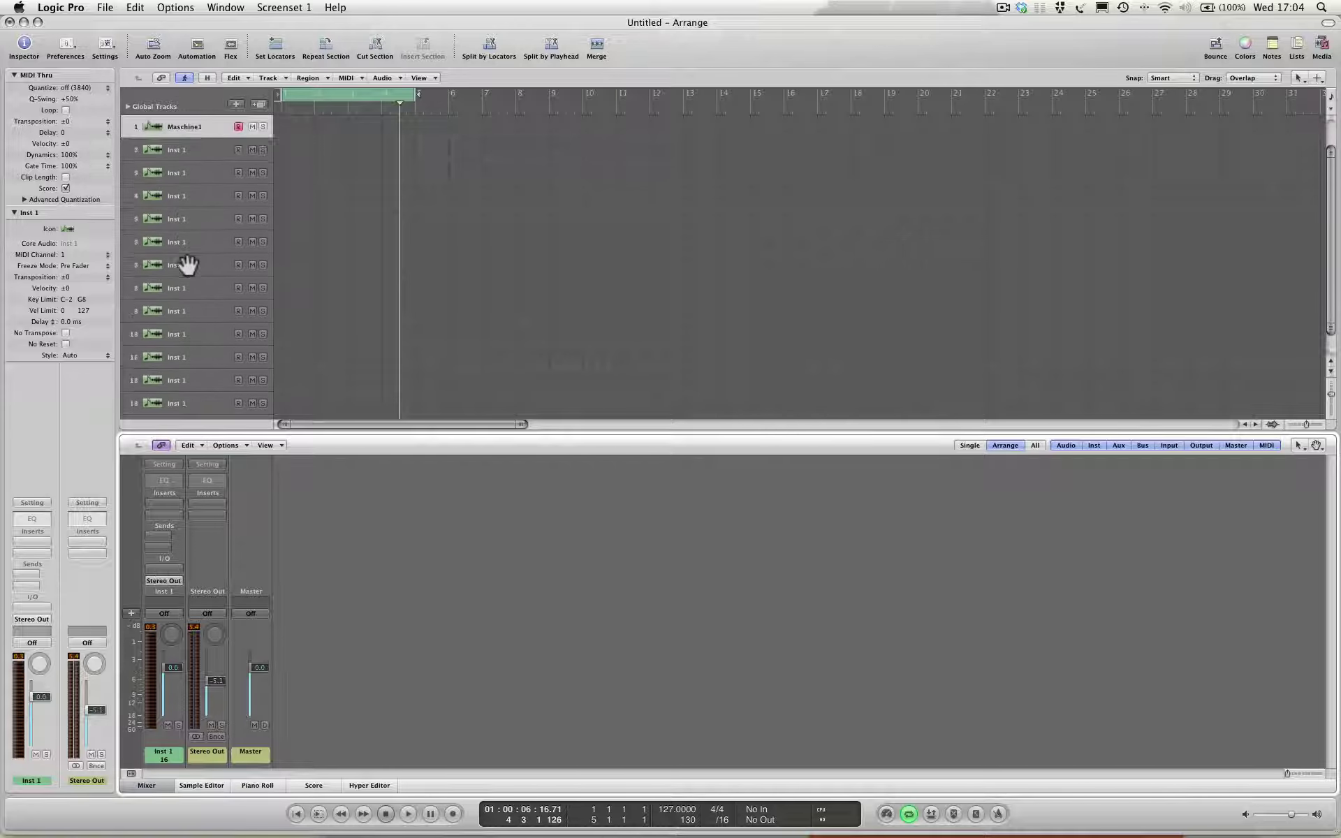
Load the Native Instruments Maschine plug-in as a multi-output instrument on the Inst 1 channel strip.
left_click(31, 607)
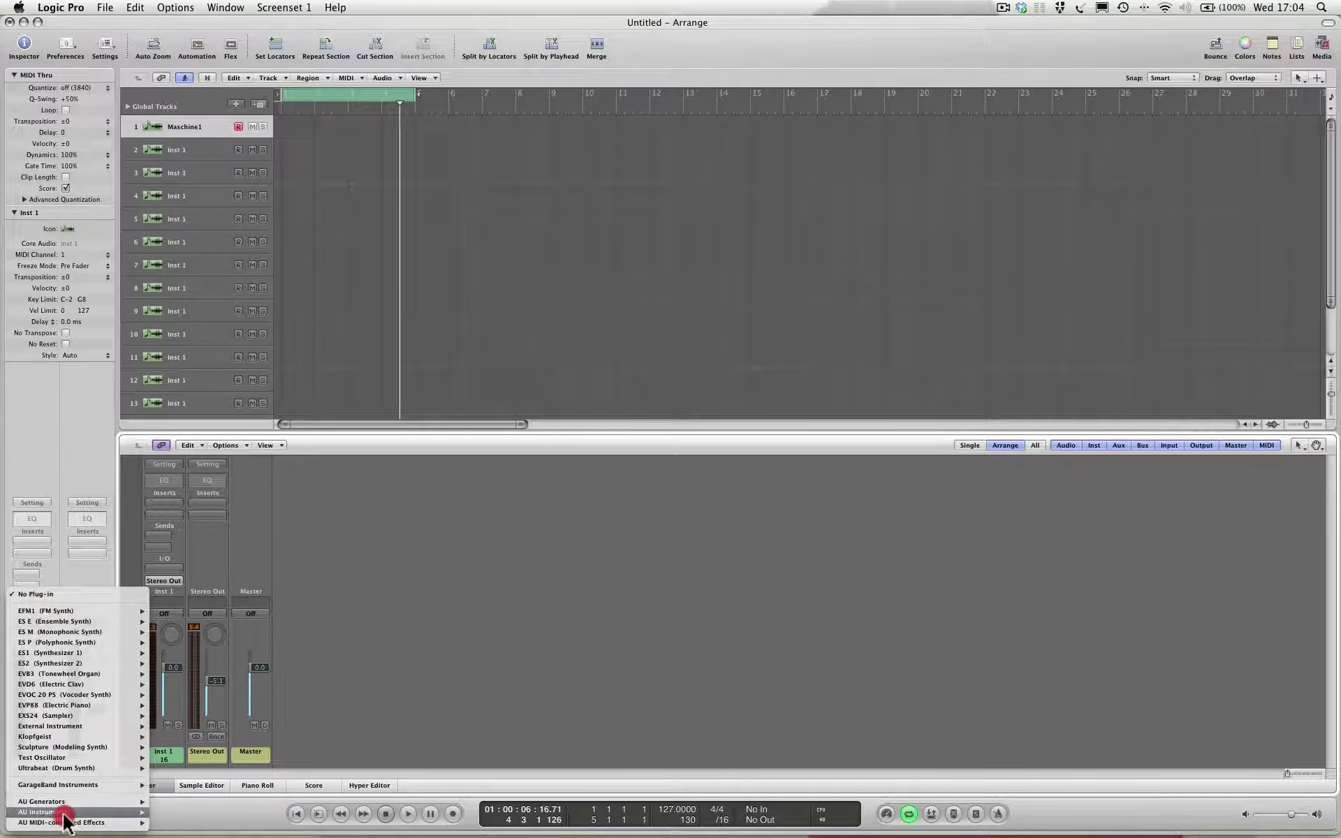
mouse_move(63, 812)
mouse_move(185, 811)
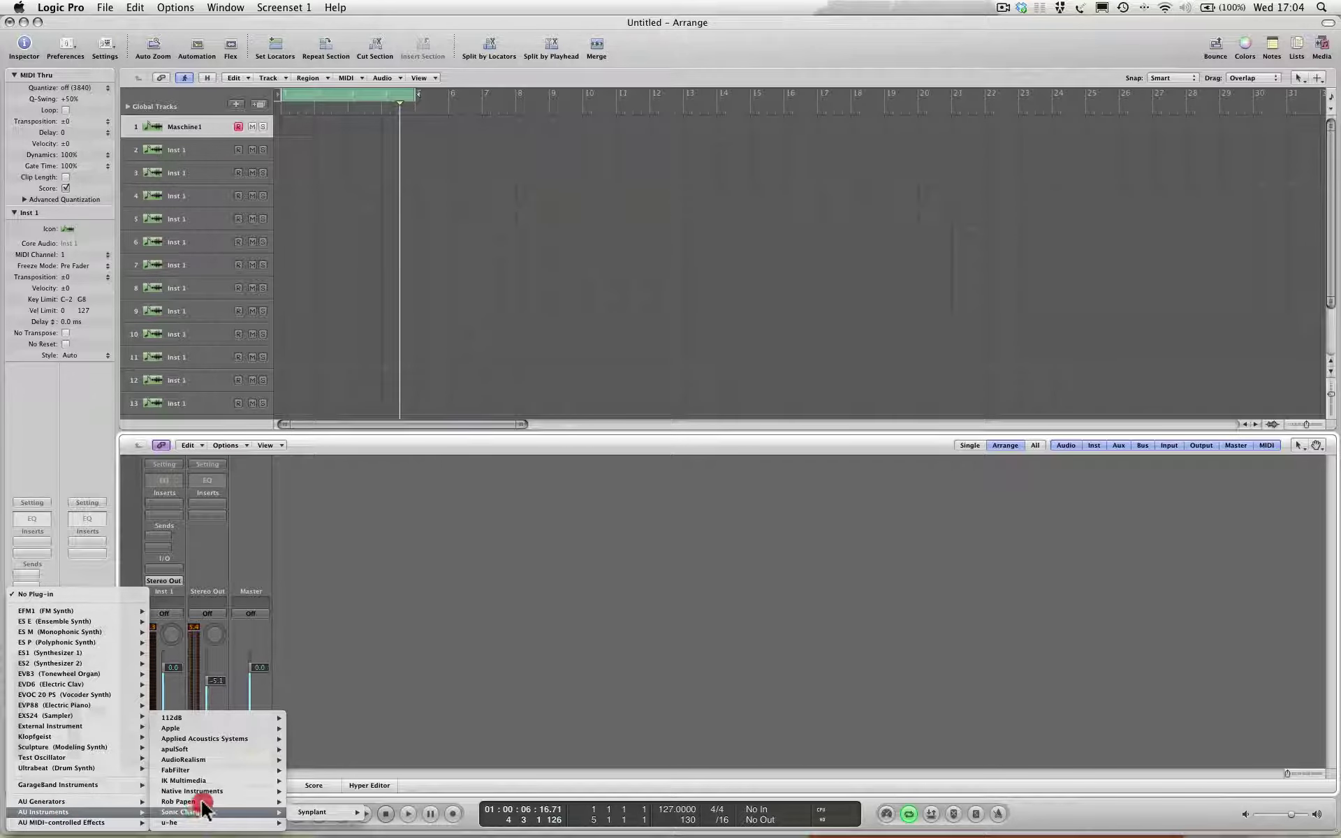
mouse_move(321, 811)
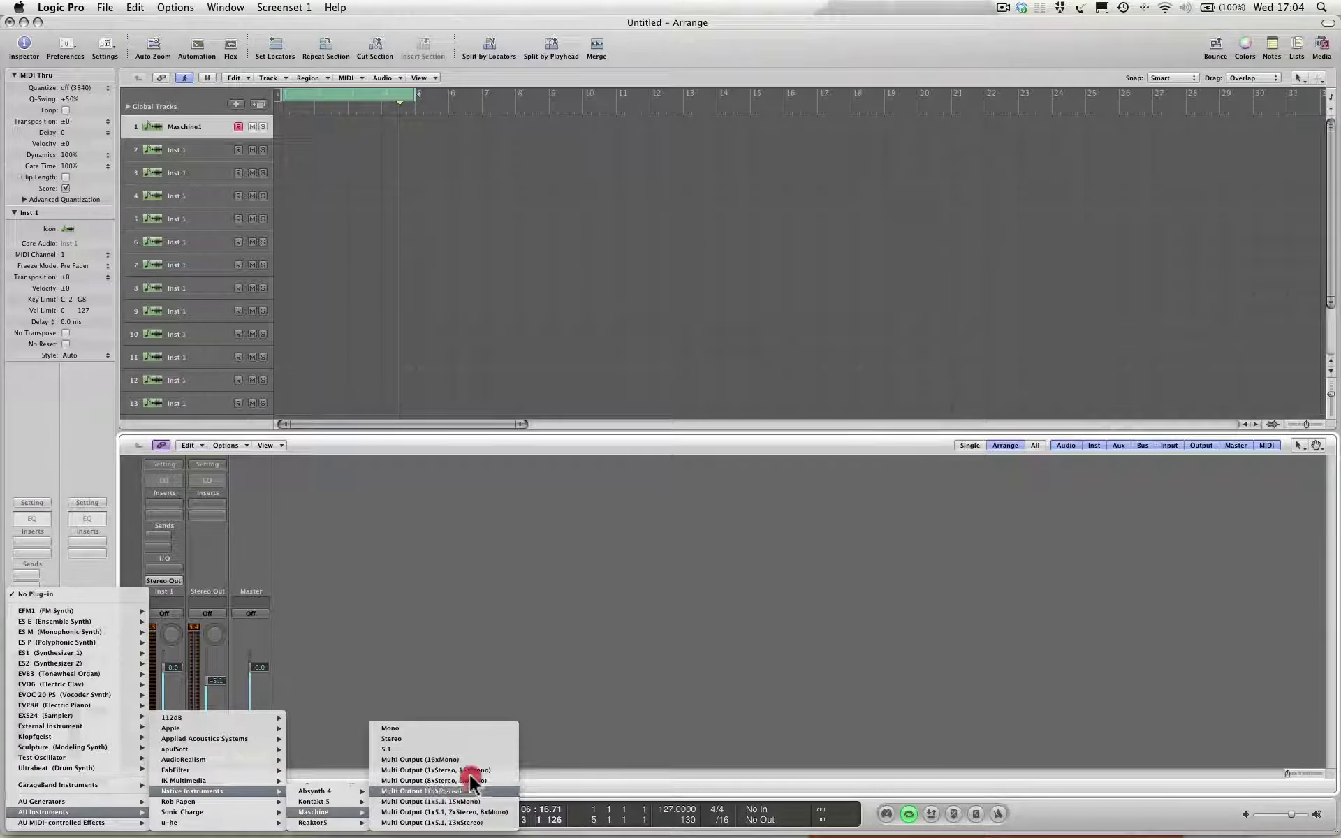
left_click(433, 763)
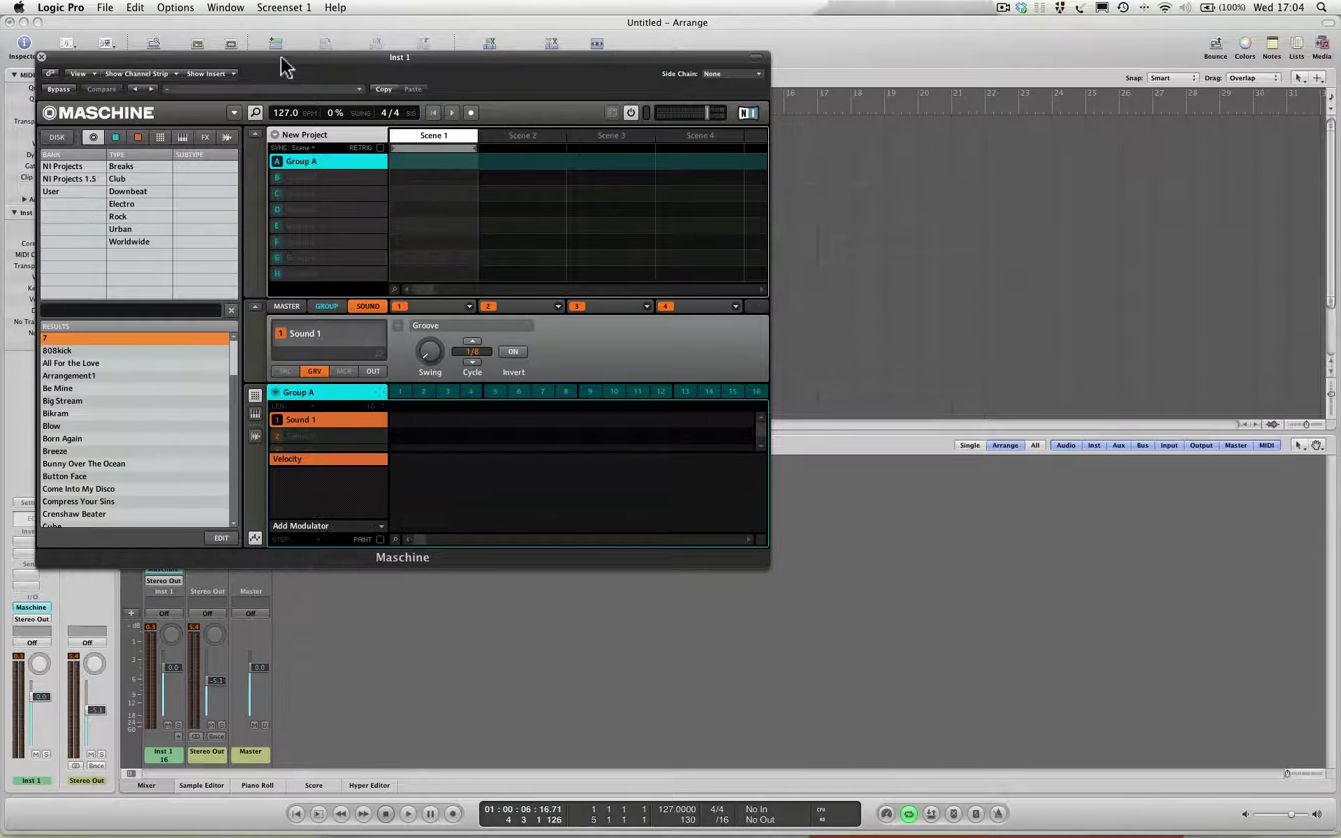
Load the Arrangement1 project from the User bank in the Maschine plug-in, moving its window clear of the track list.
left_click_drag(287, 68, 792, 176)
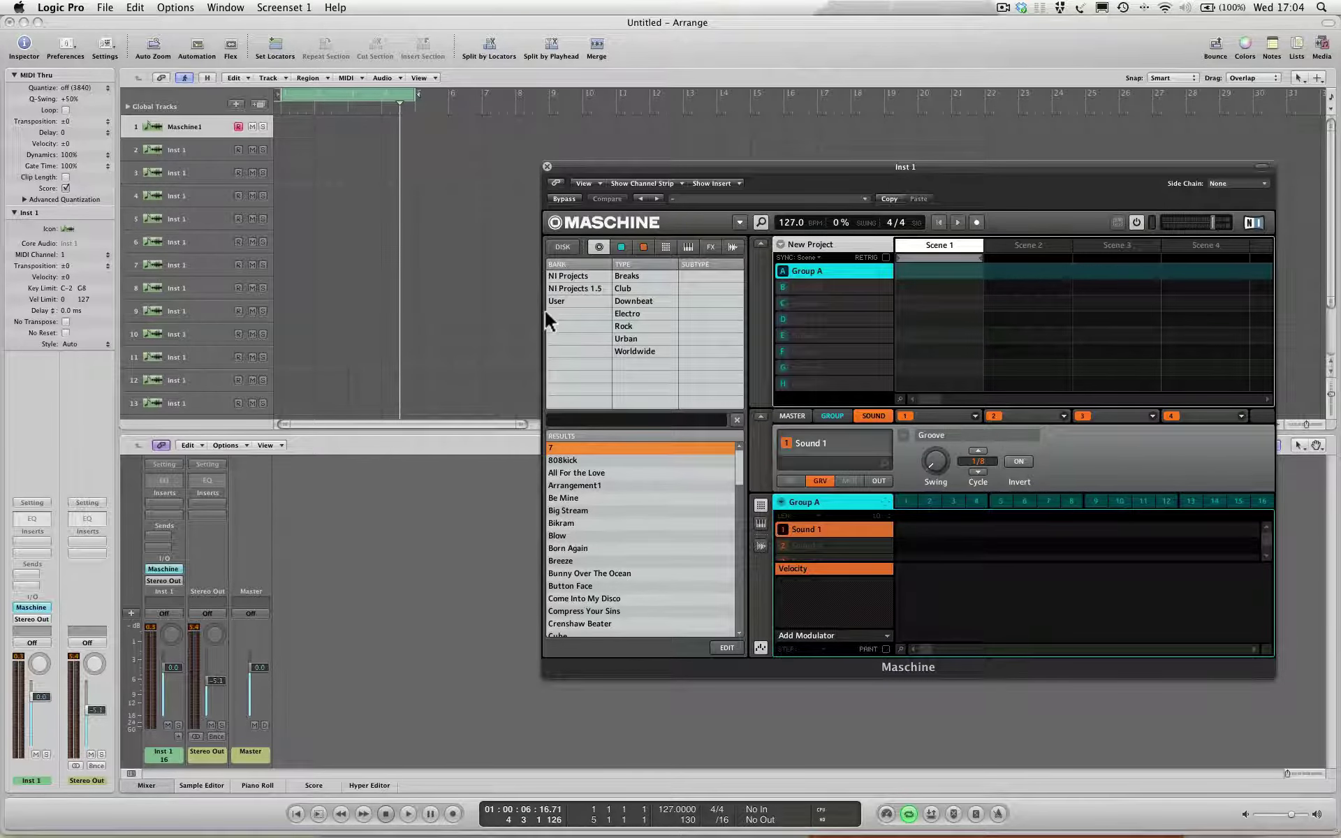
left_click(580, 299)
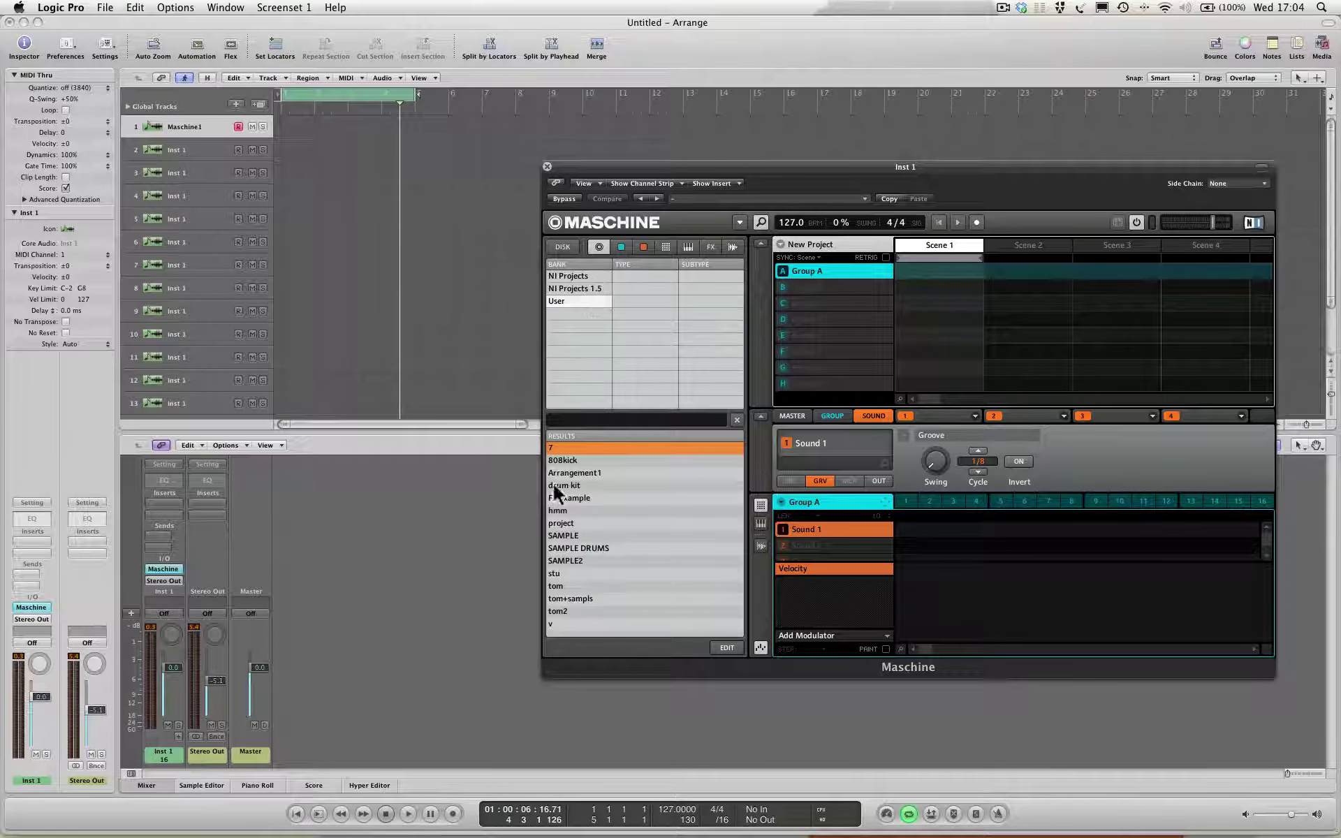
double_click(582, 472)
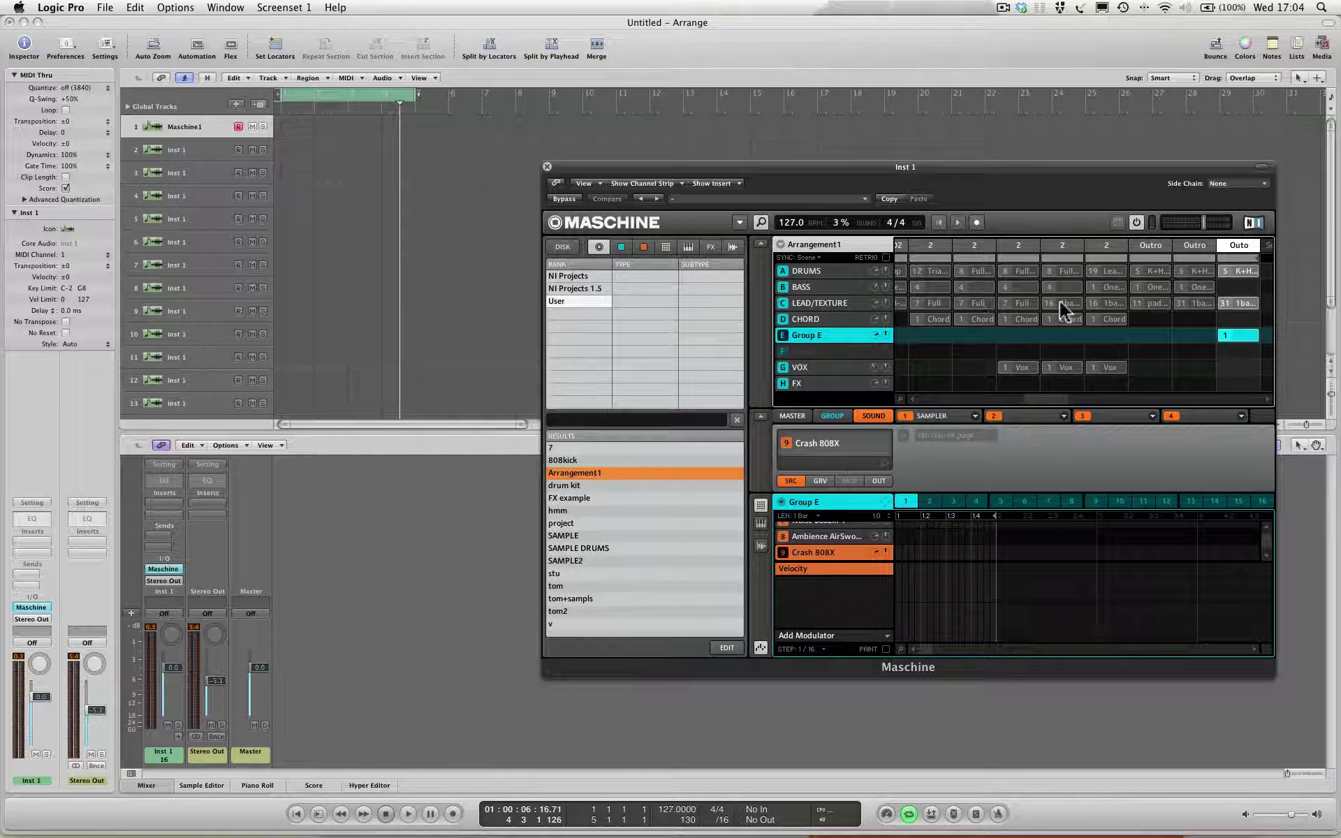
Select a scene labelled 2 and map the DRUMS group's sounds to MIDI notes on MIDI channel 1 with root note C3.
left_click(1032, 246)
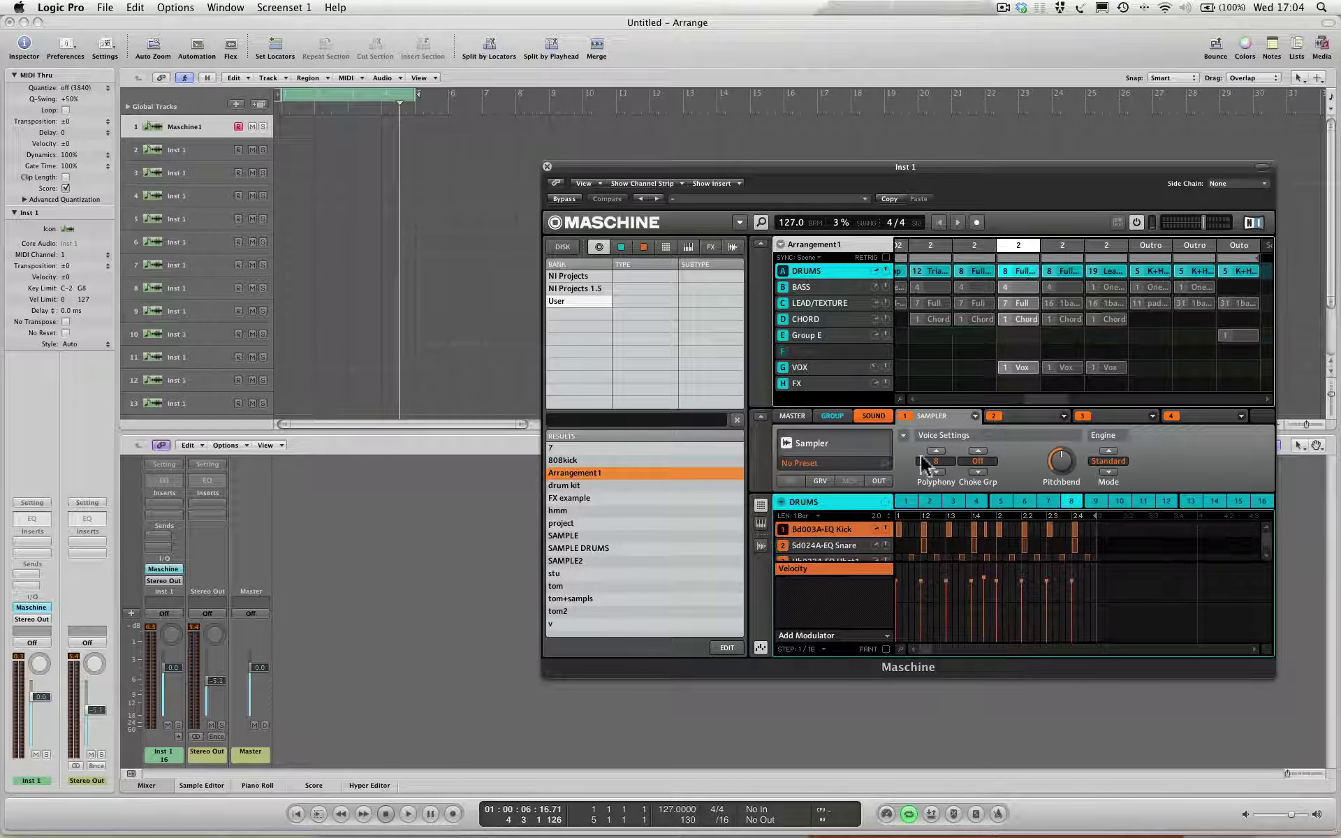
left_click(886, 500)
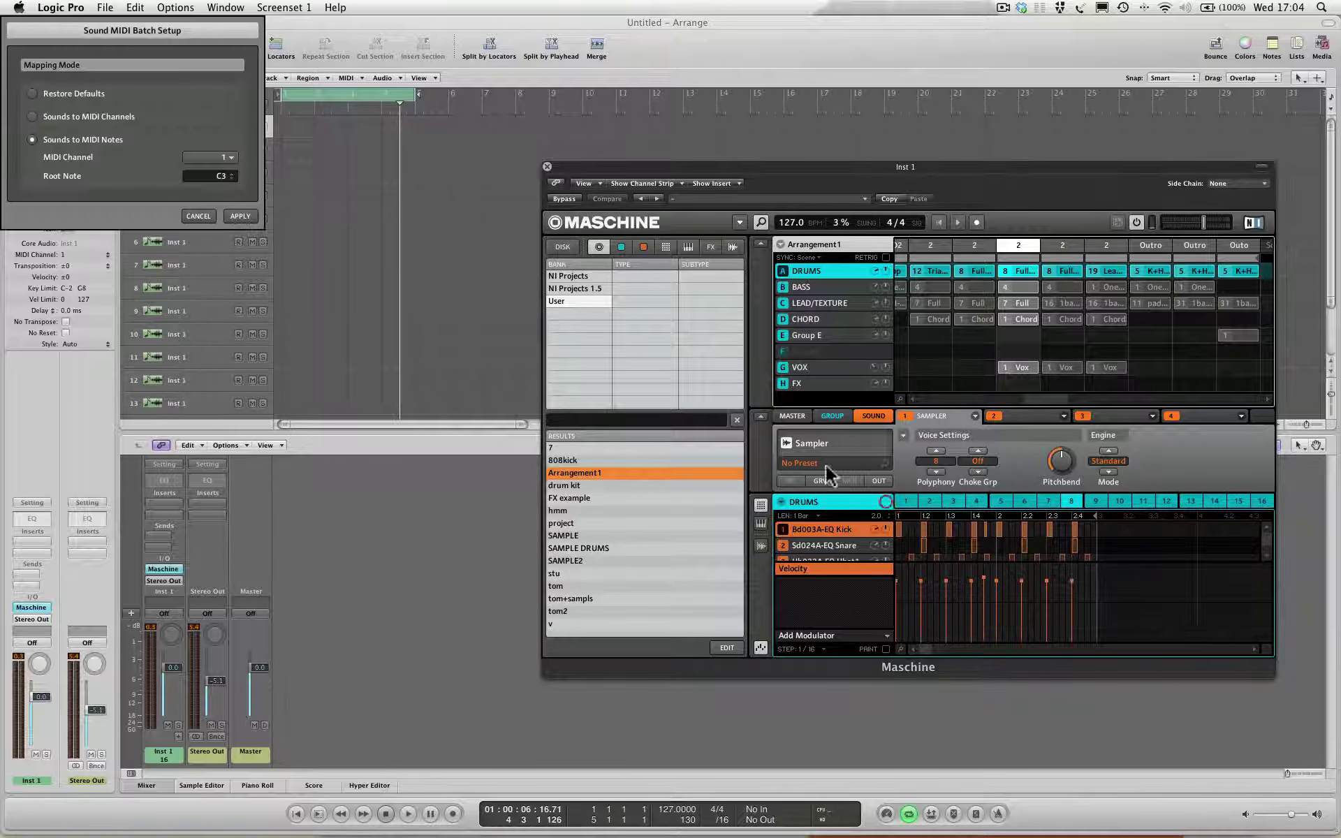
left_click(240, 216)
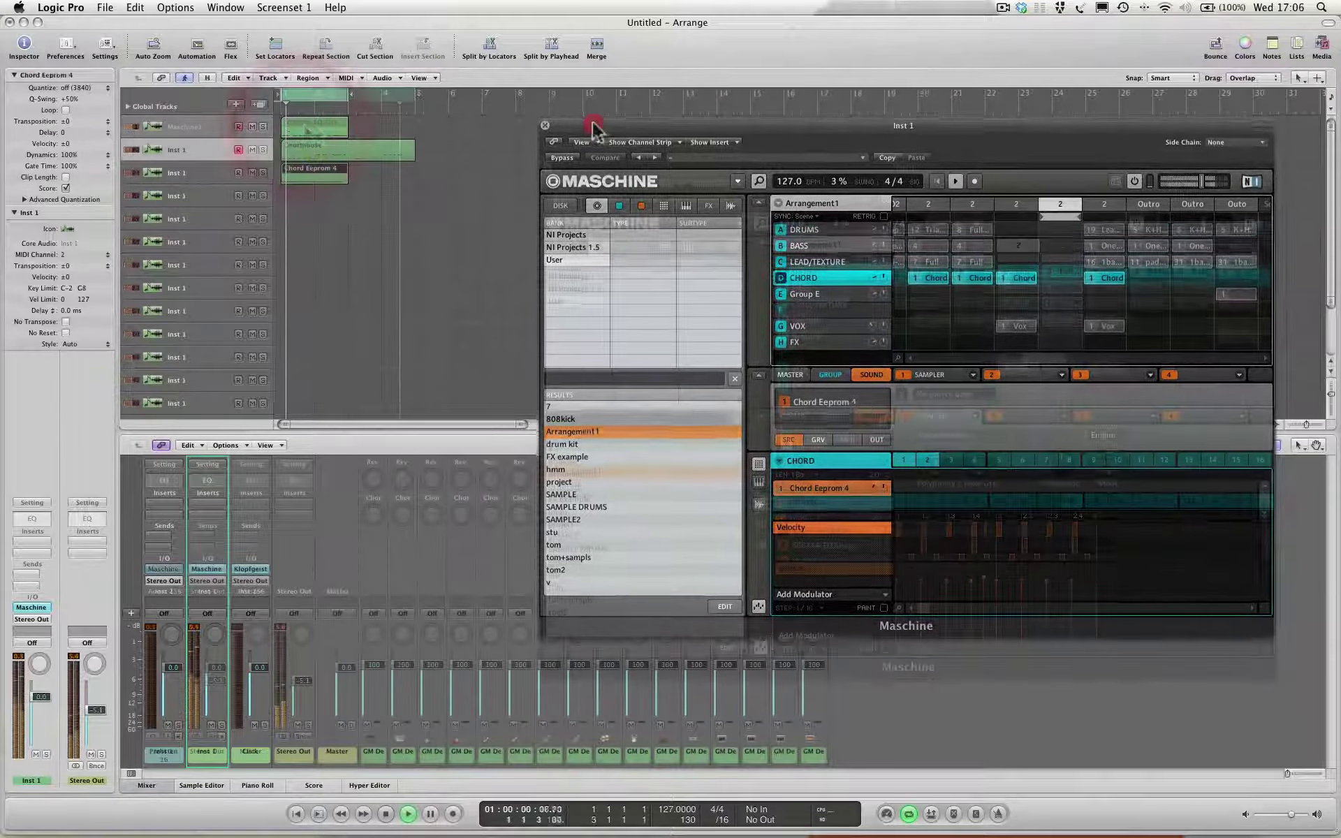
Stop playback and add three aux channel strips for the extra outputs of Inst 1.
left_click_drag(592, 128, 592, 122)
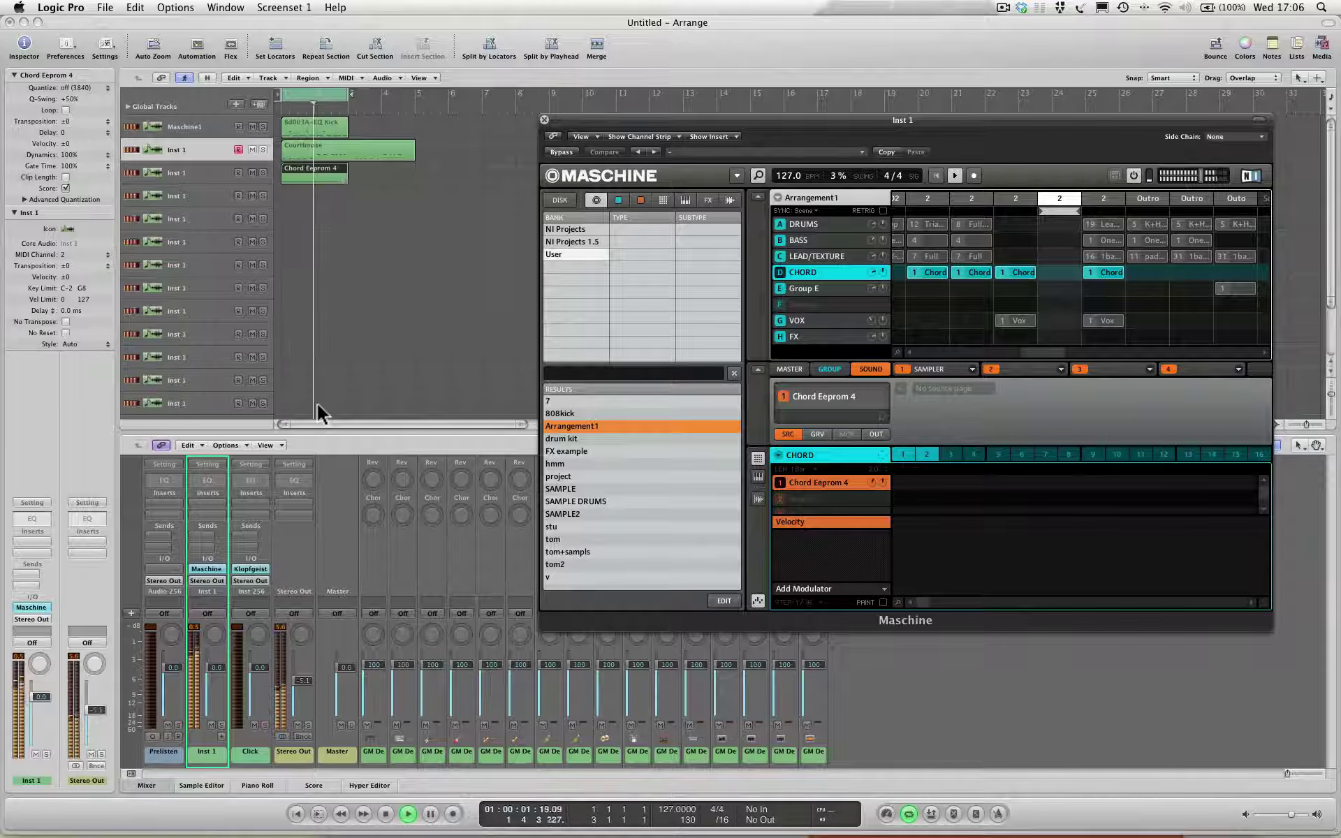
key("space")
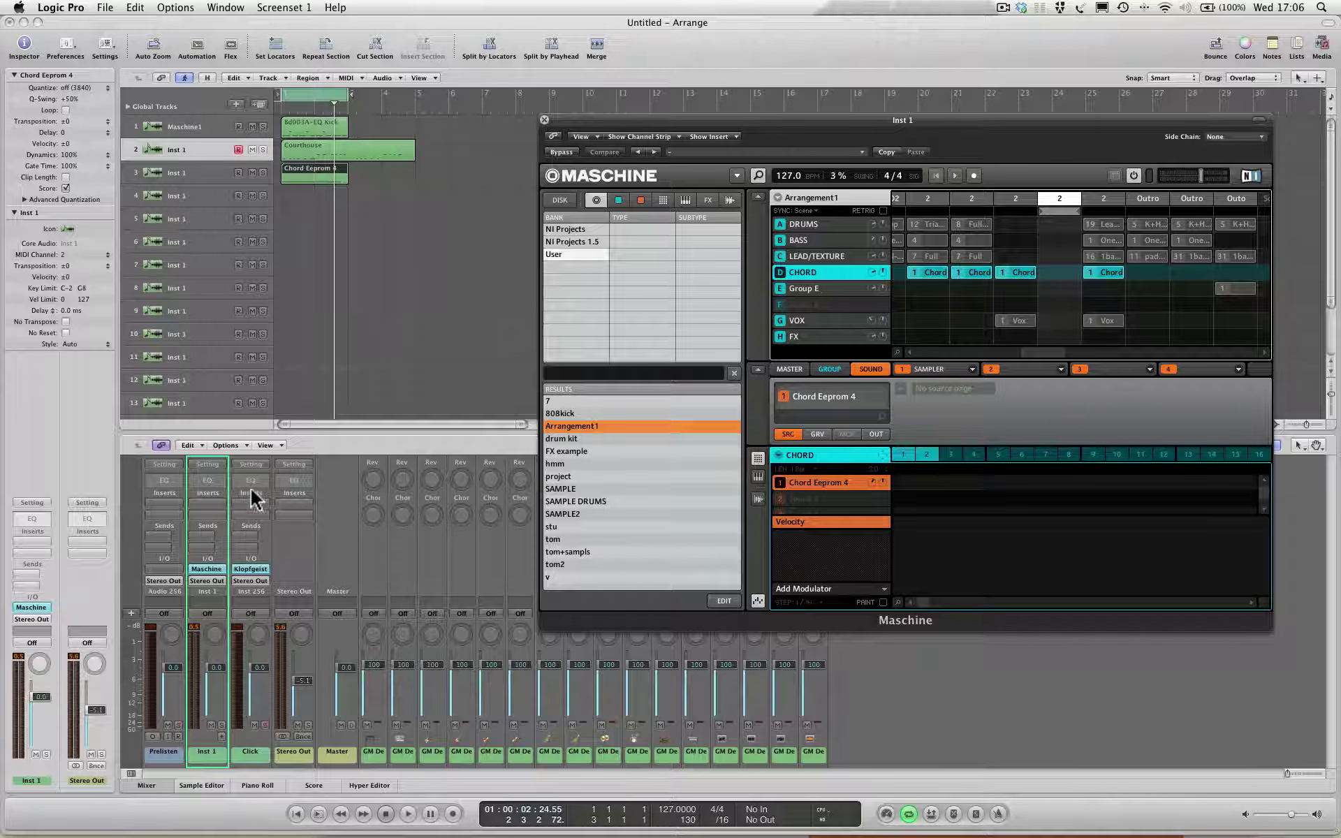
left_click(222, 737)
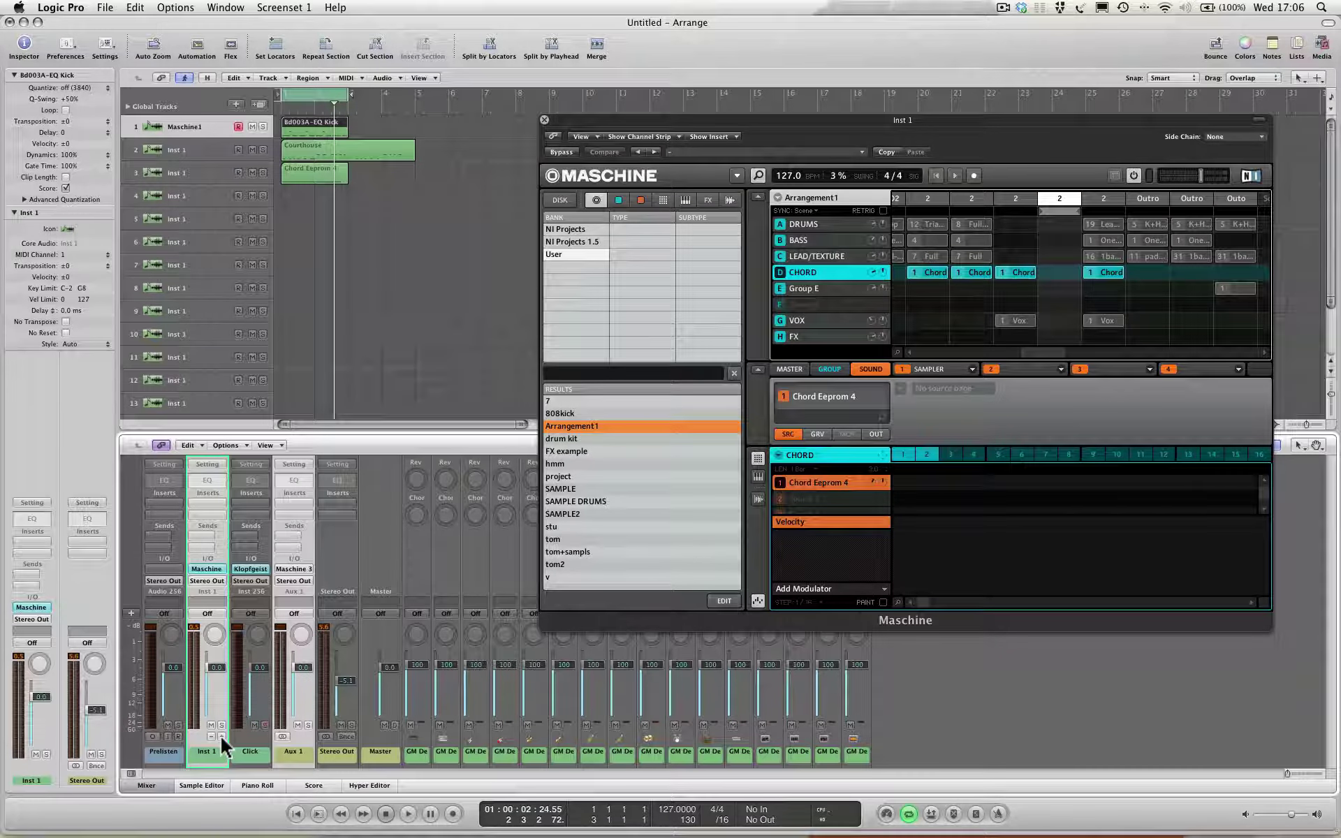
left_click(220, 736)
left_click(221, 737)
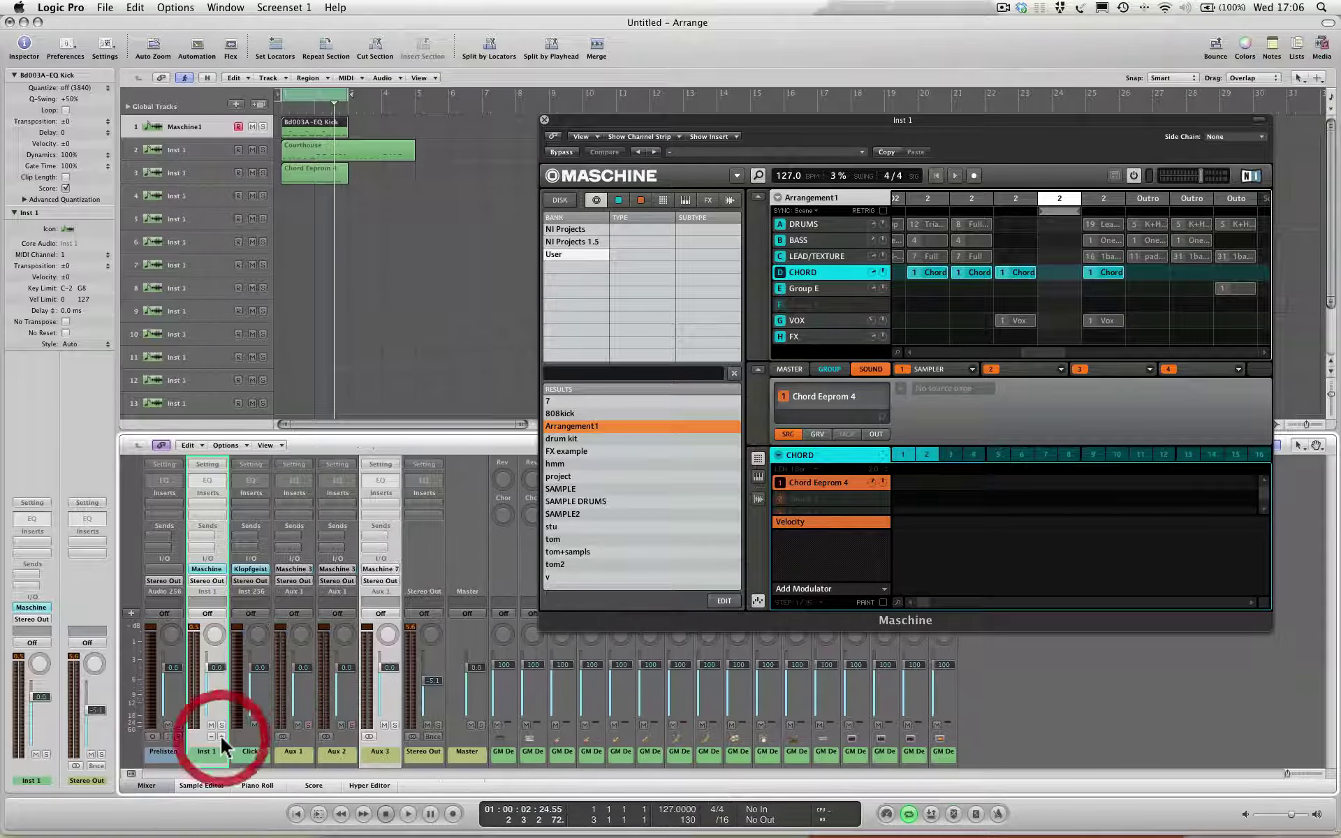
Rename the Aux 1, Aux 2 and Aux 3 channel strips as drums, bass and chord.
double_click(293, 753)
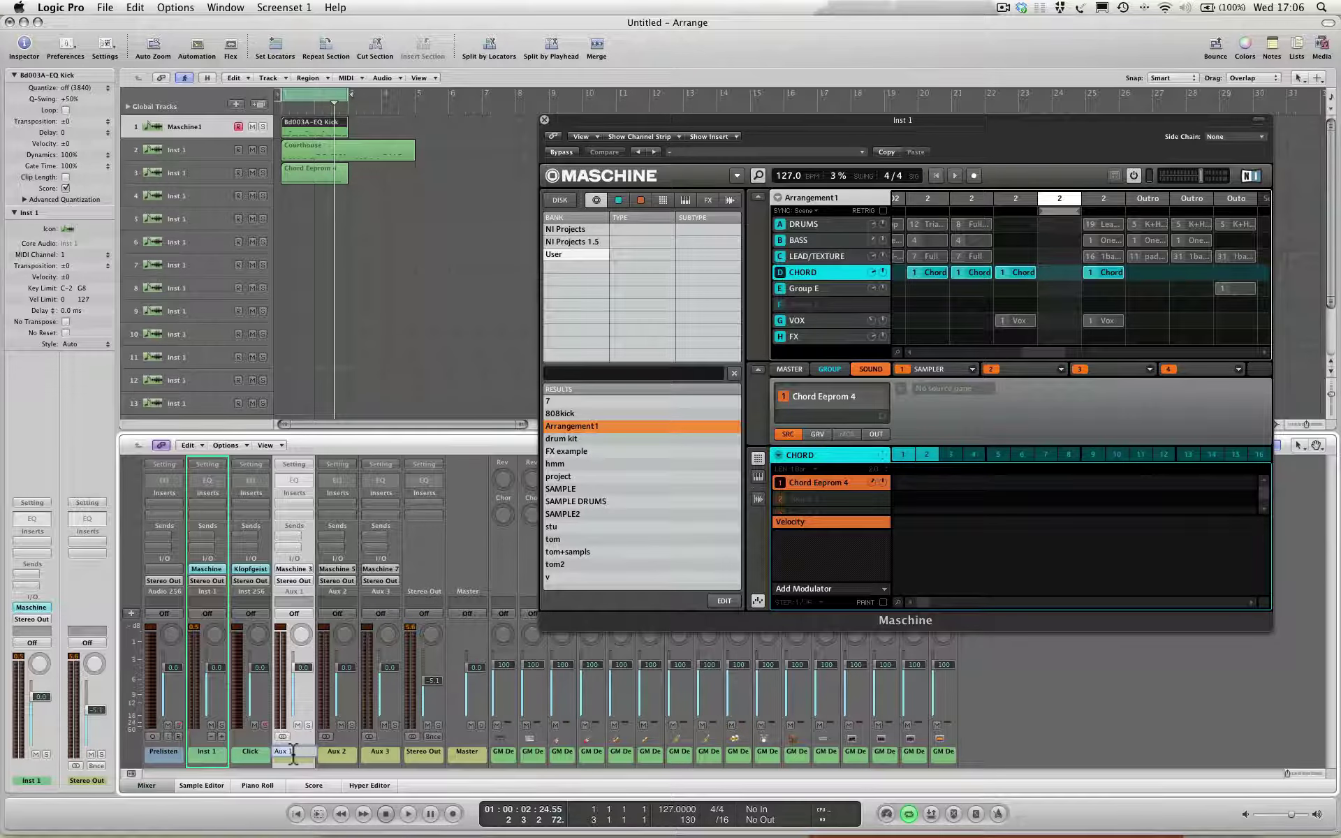
type("drums")
key("Return")
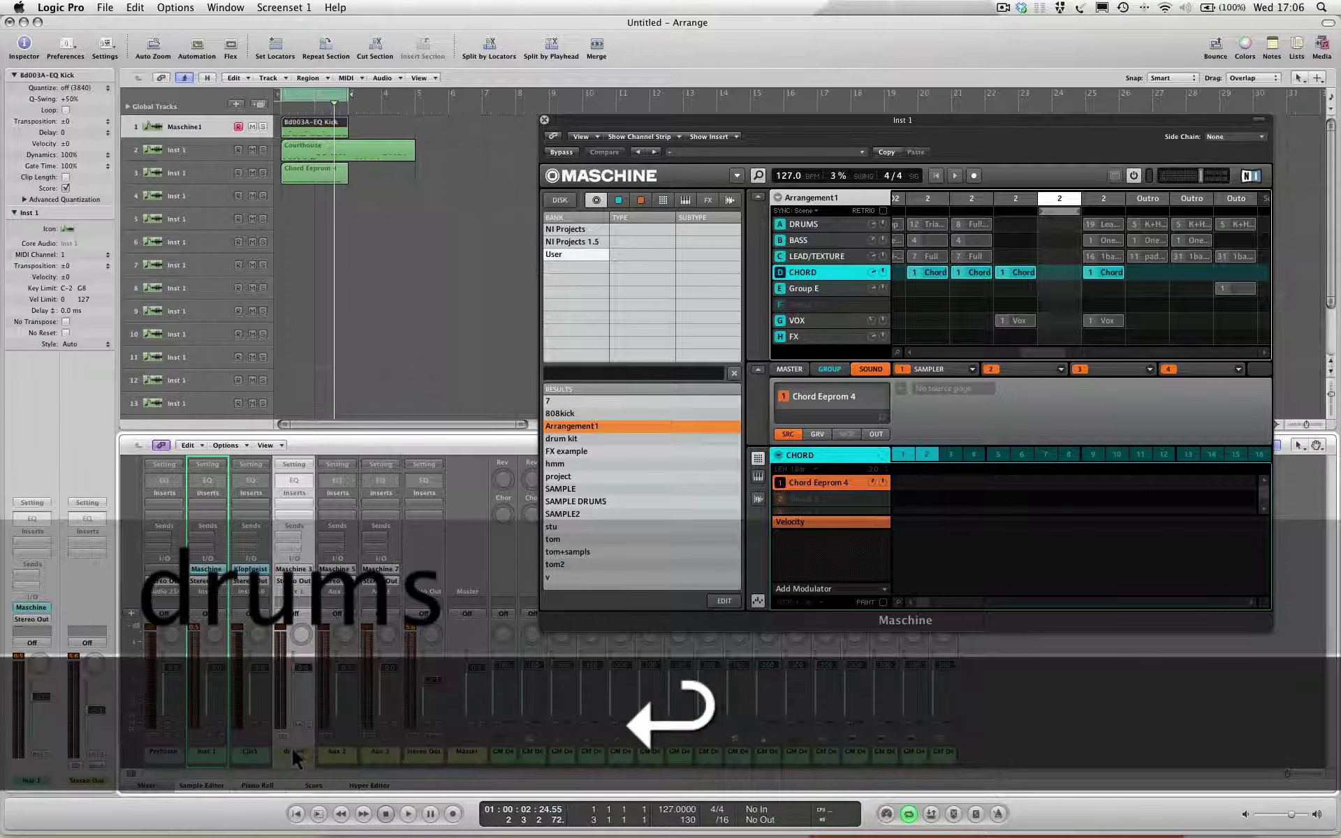
double_click(335, 750)
type("bass")
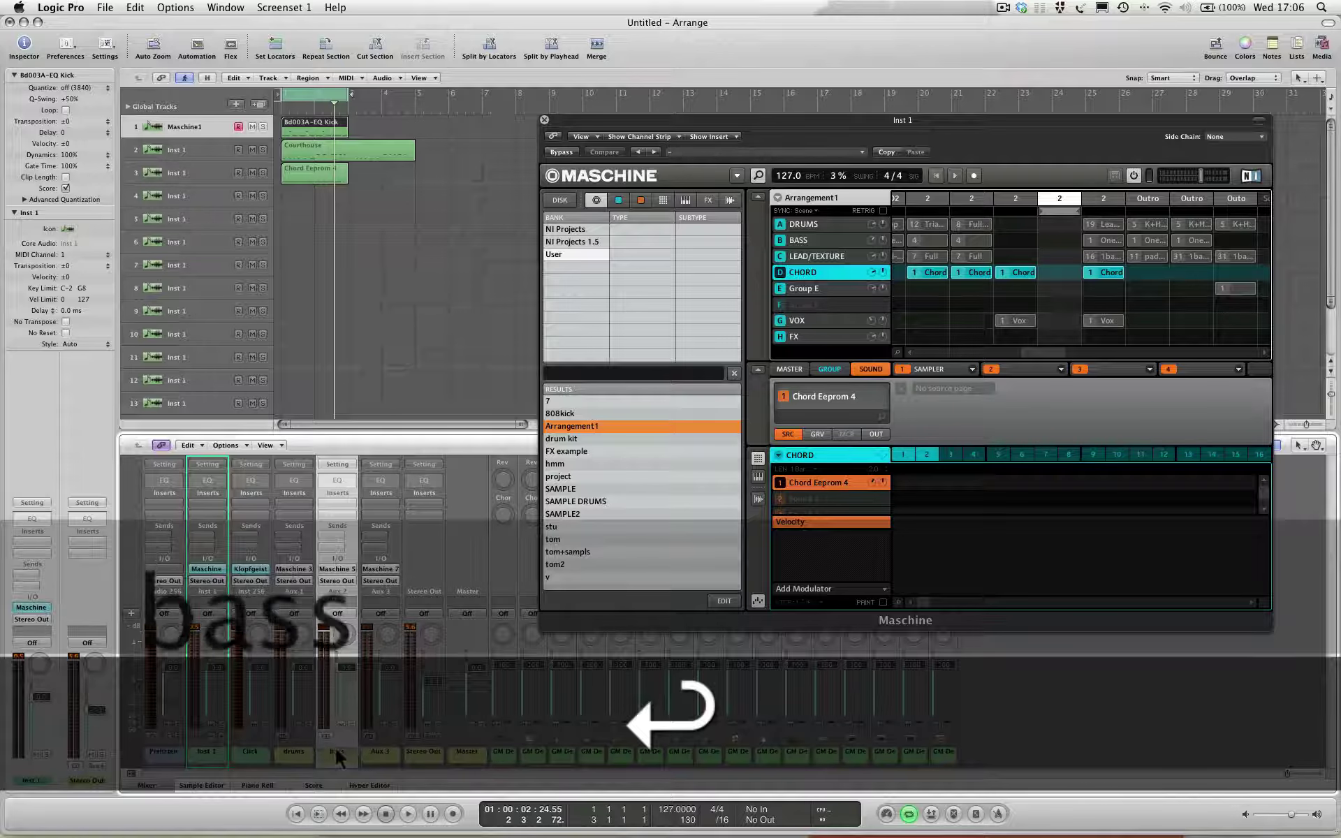
left_click(386, 744)
double_click(389, 752)
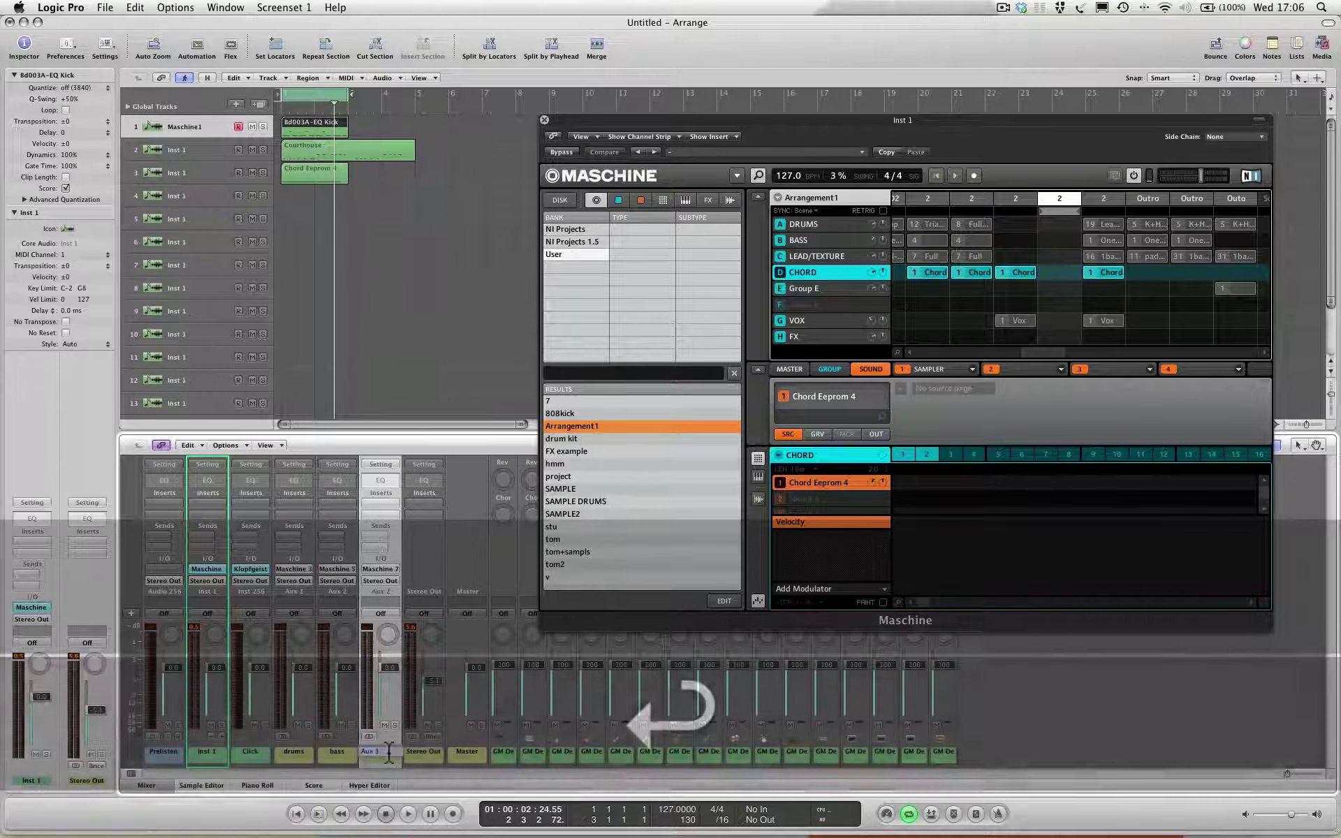
type("chord")
key("Return")
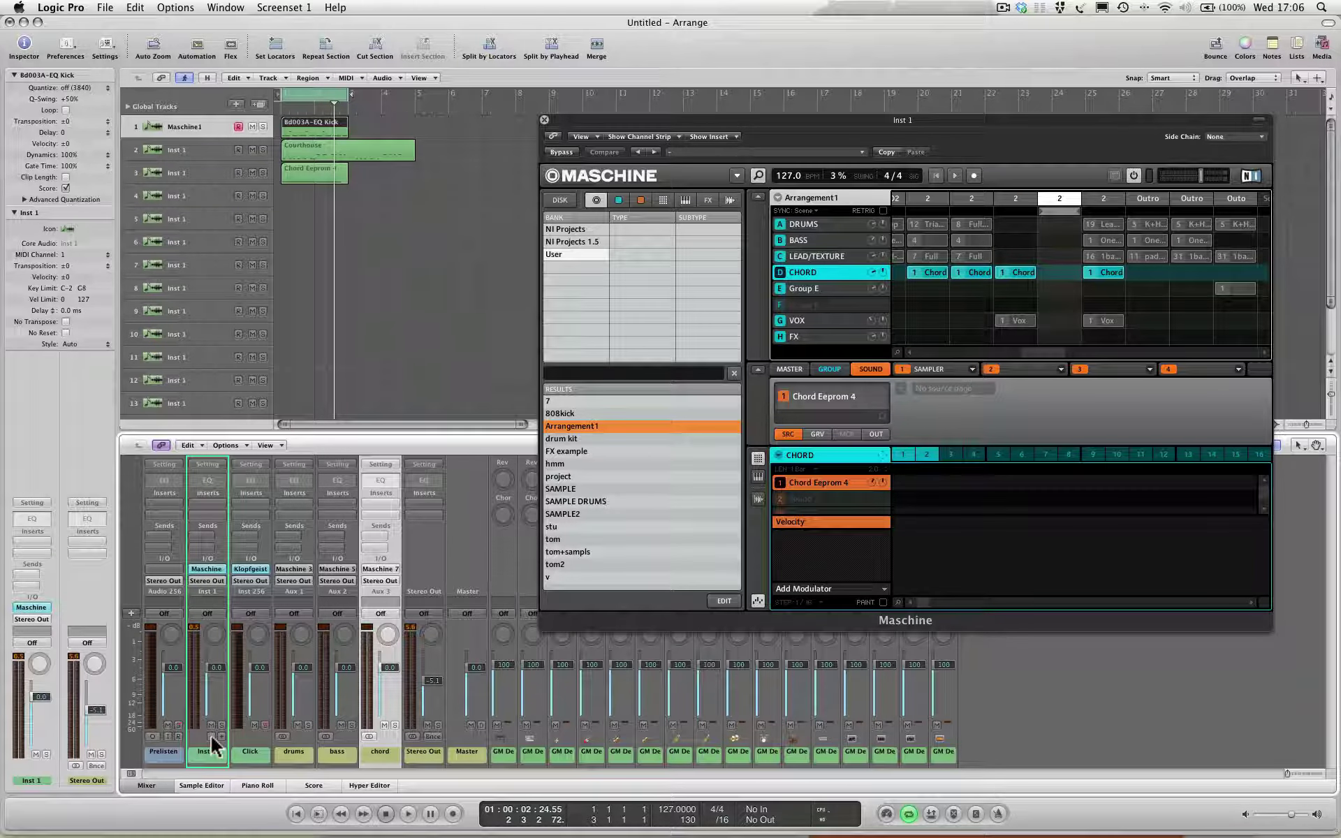
During playback, route the DRUMS group's main output to Out 2 and adjust its level against the drums channel strip's meter.
key("space")
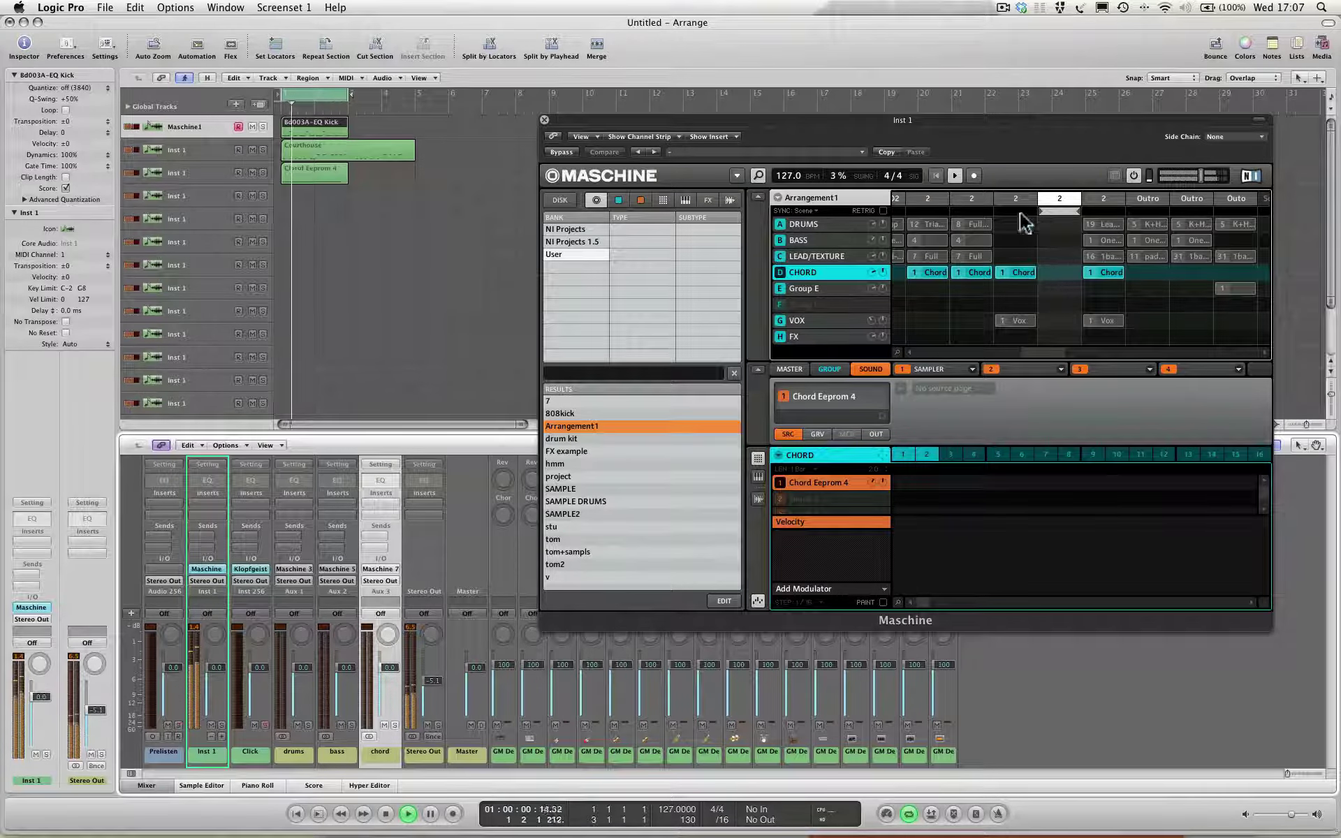
left_click(823, 222)
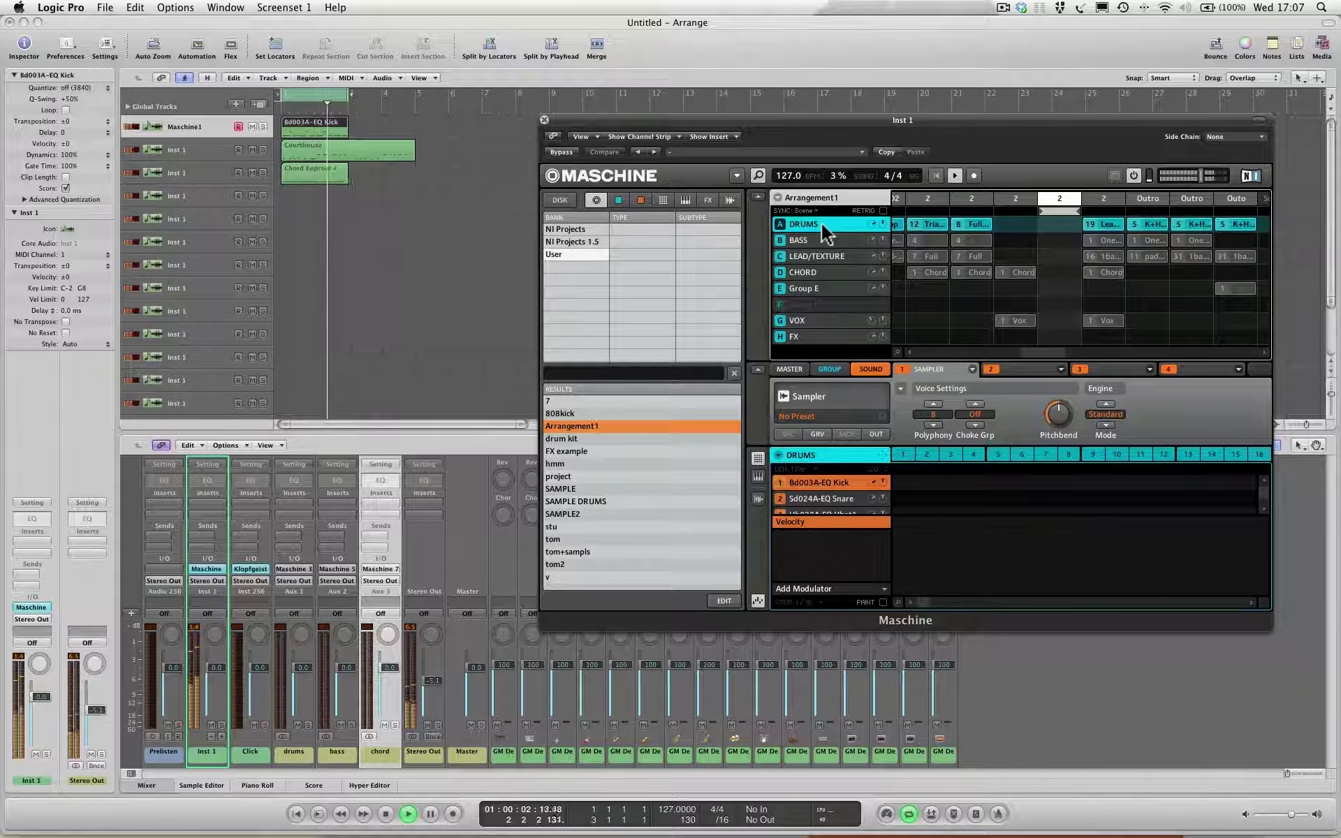
left_click(830, 368)
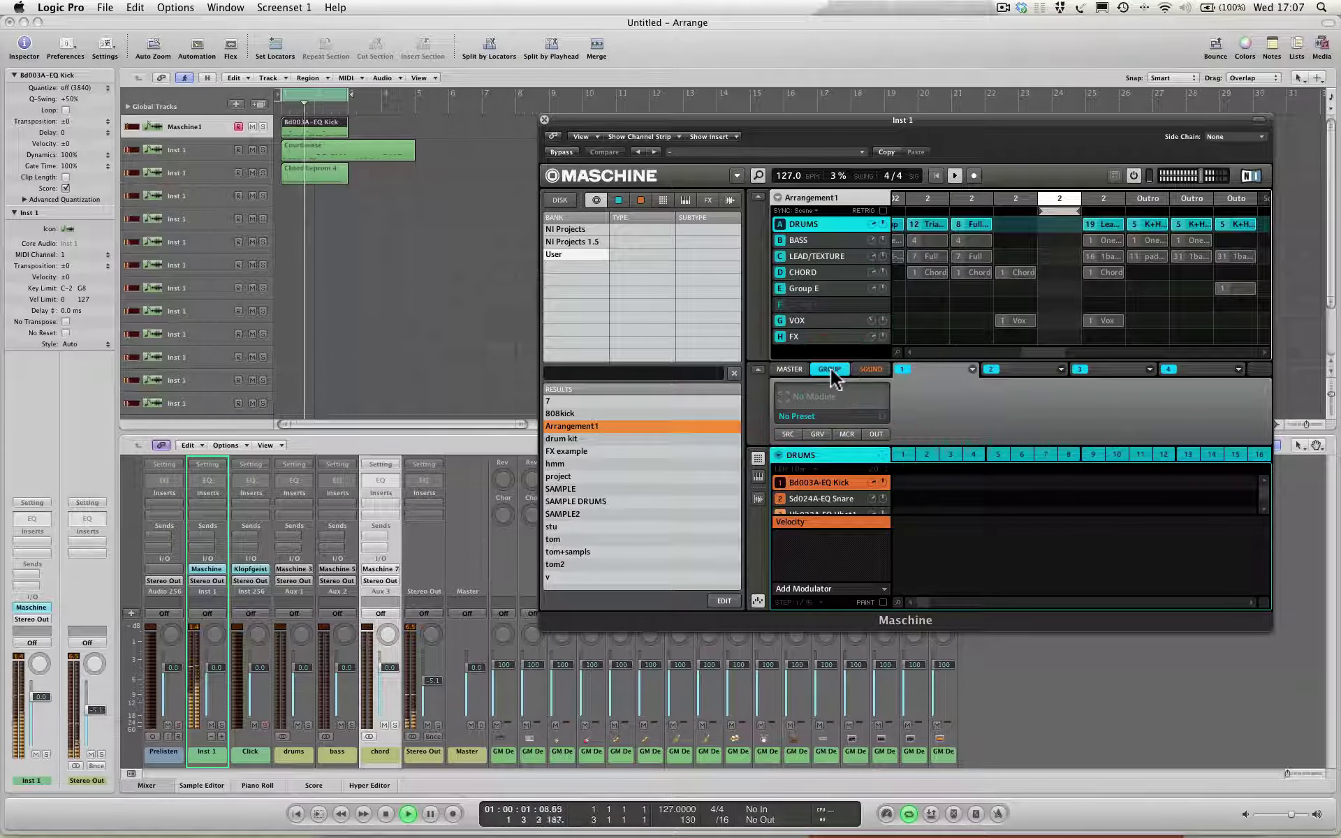
left_click(875, 434)
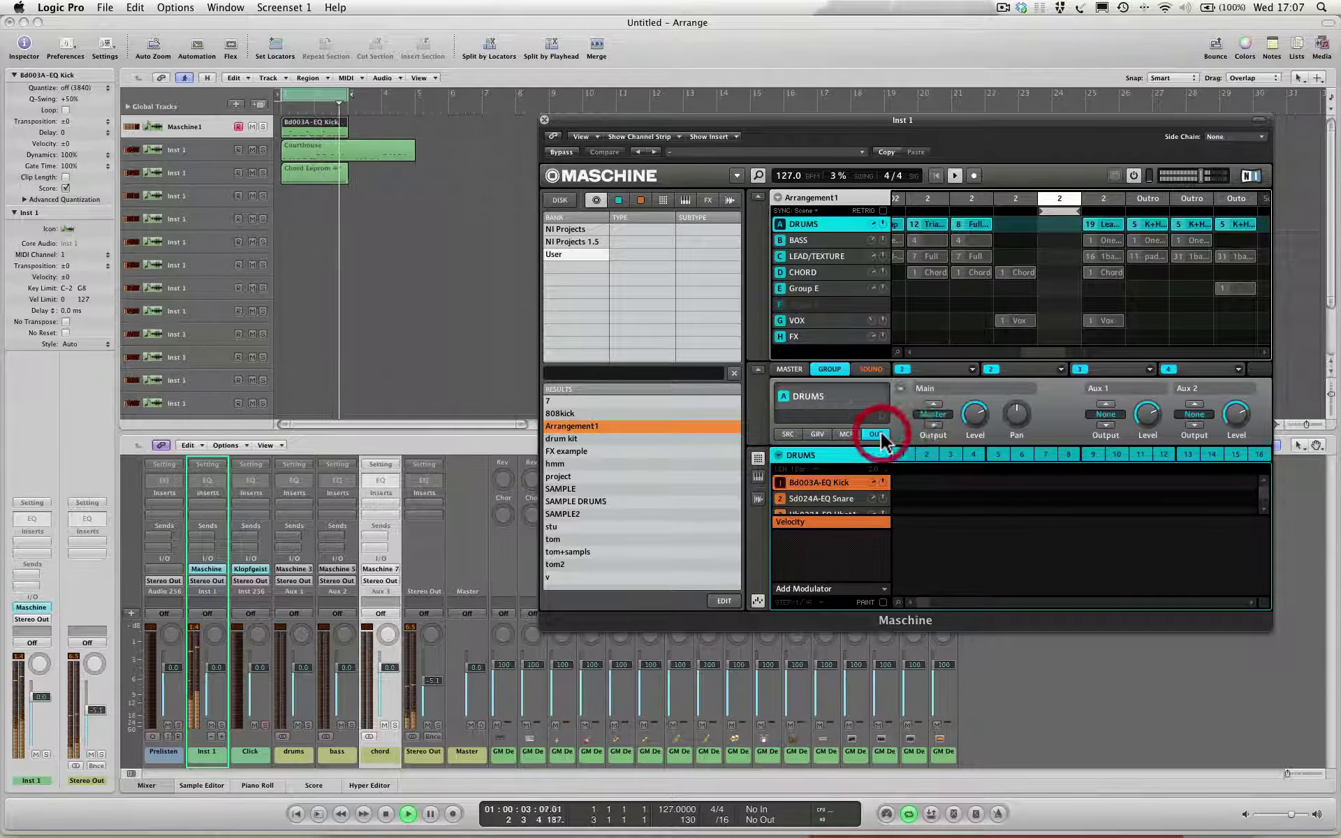
left_click(933, 424)
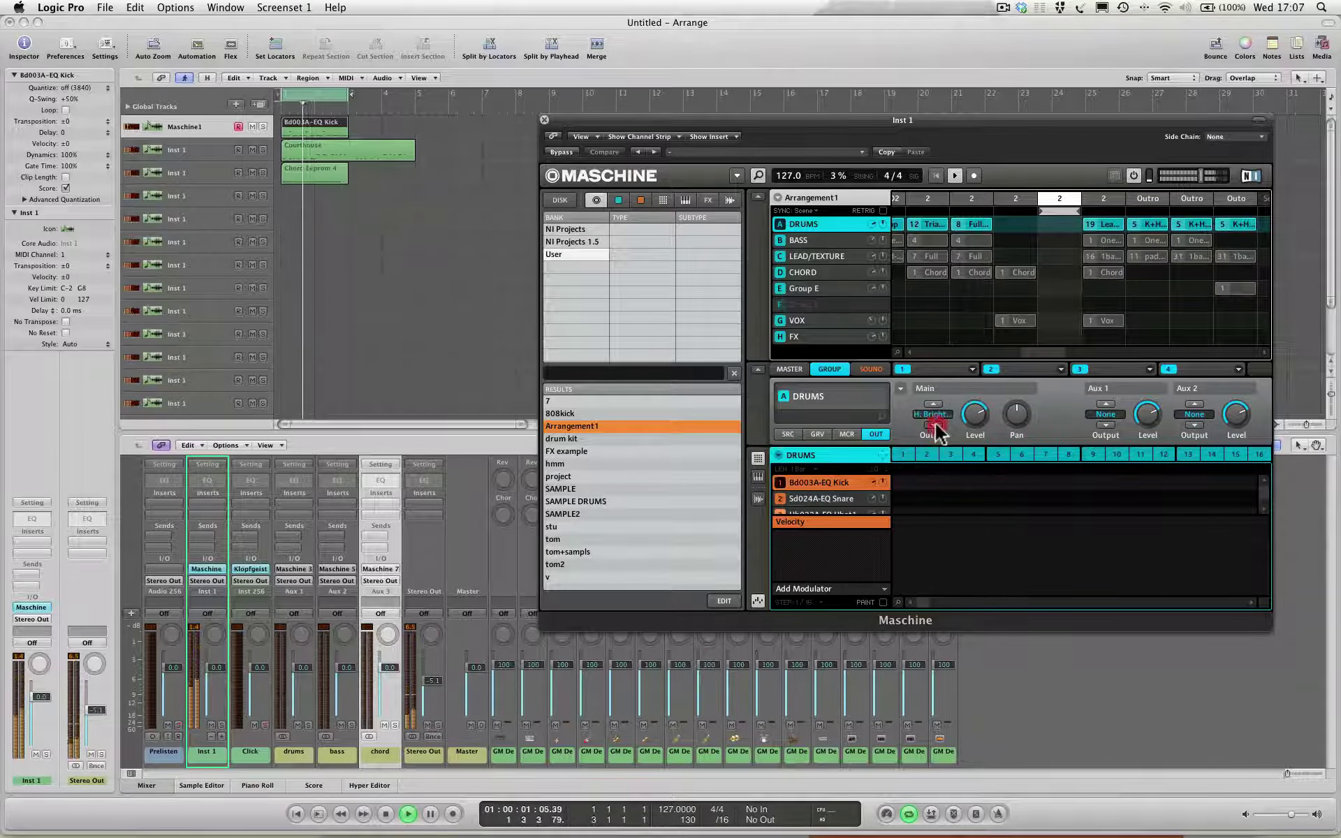
left_click(936, 423)
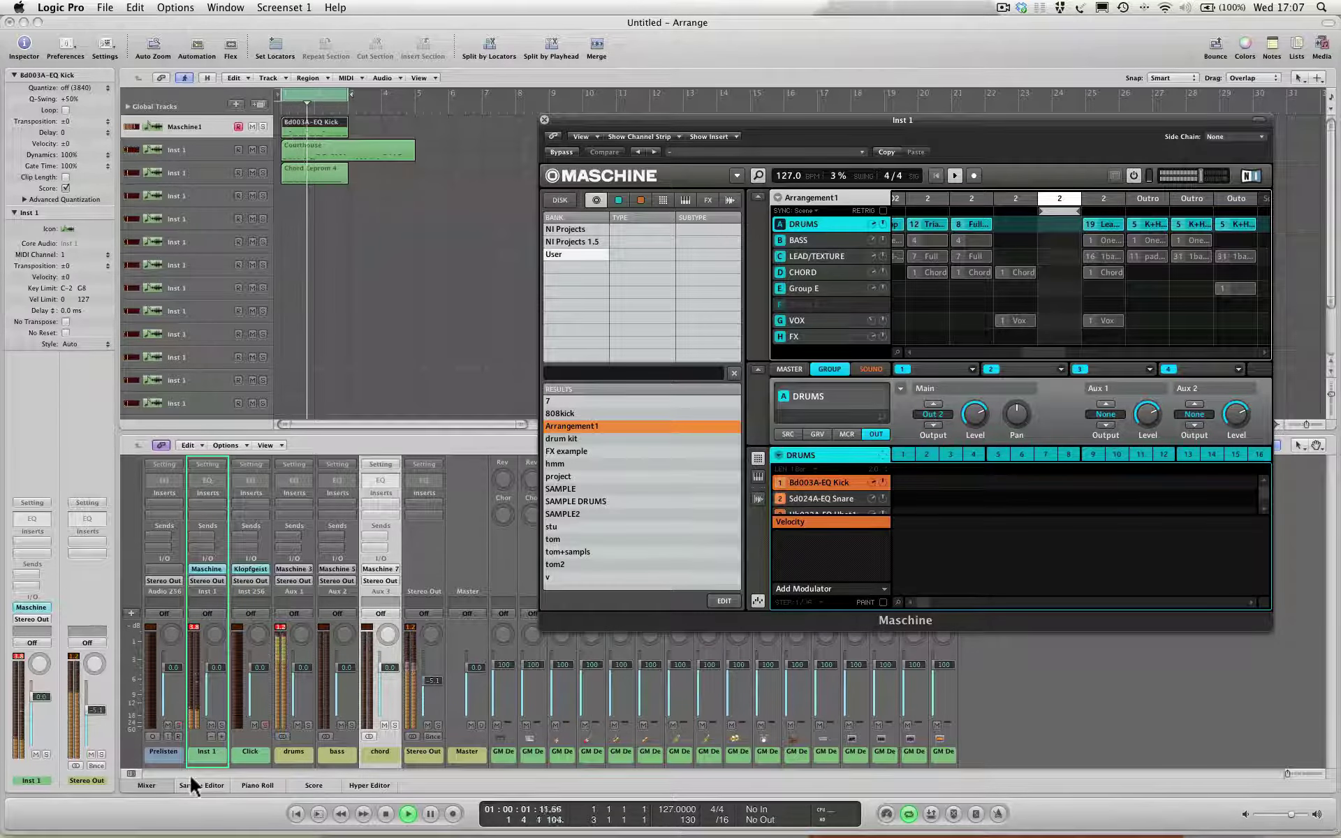
left_click(970, 419)
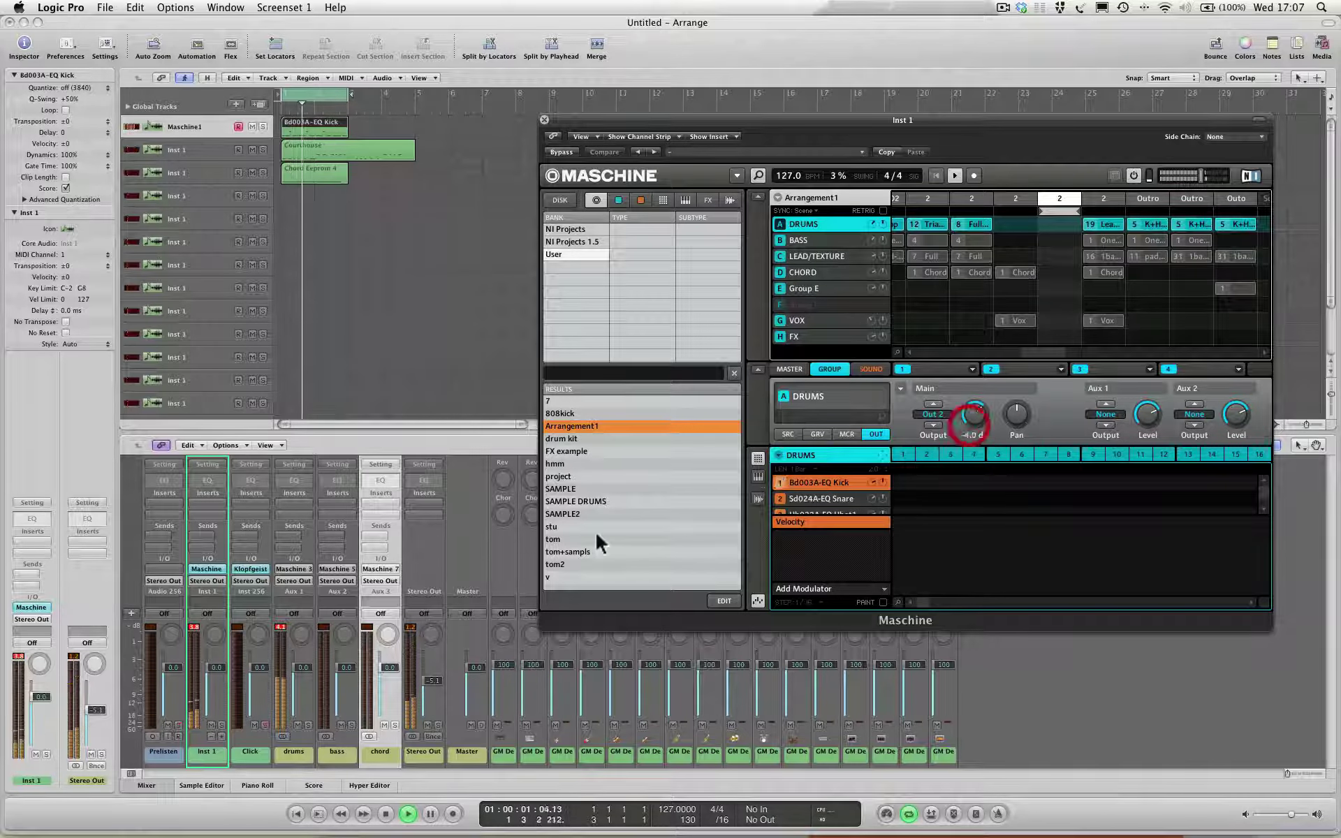
left_click(278, 627)
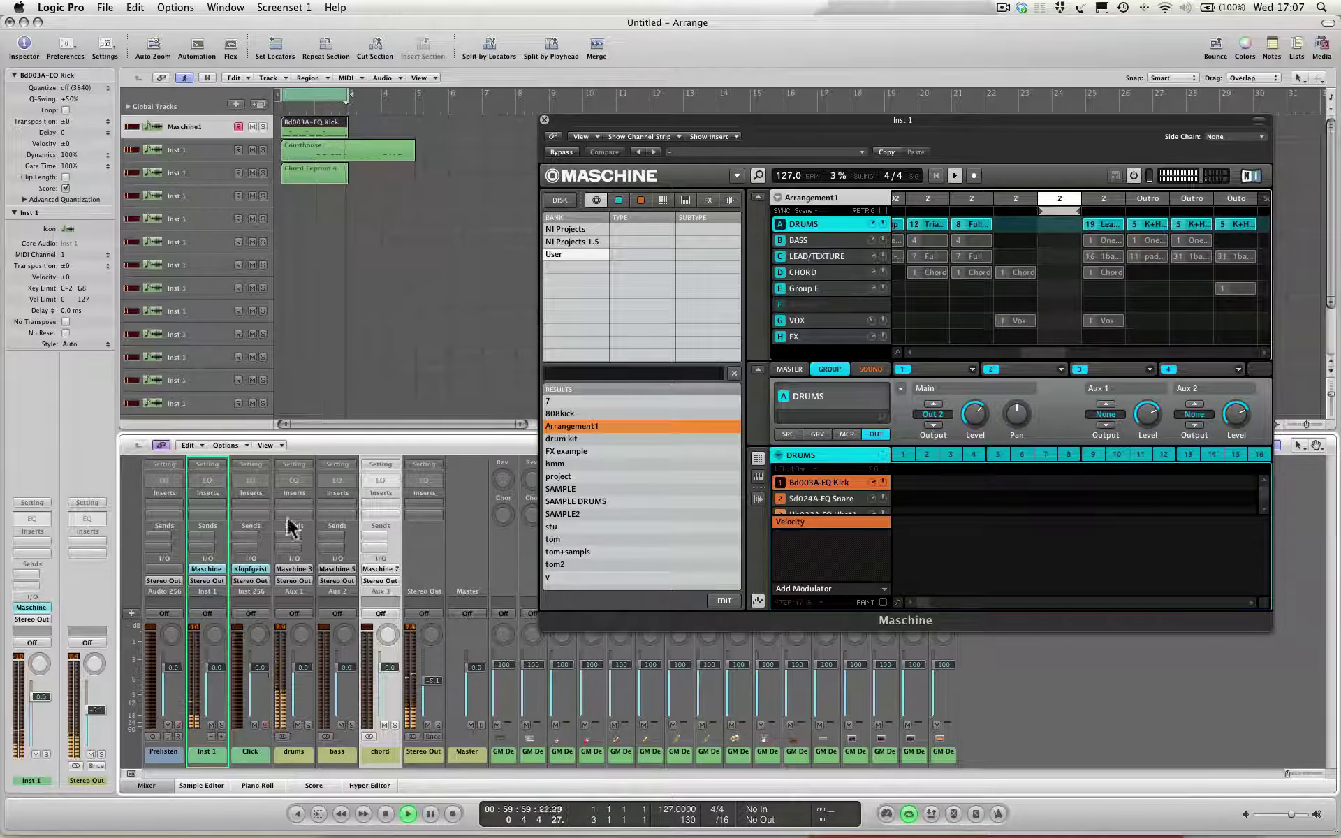
Route the BASS group's main output to Out 3 and adjust its level.
left_click(861, 370)
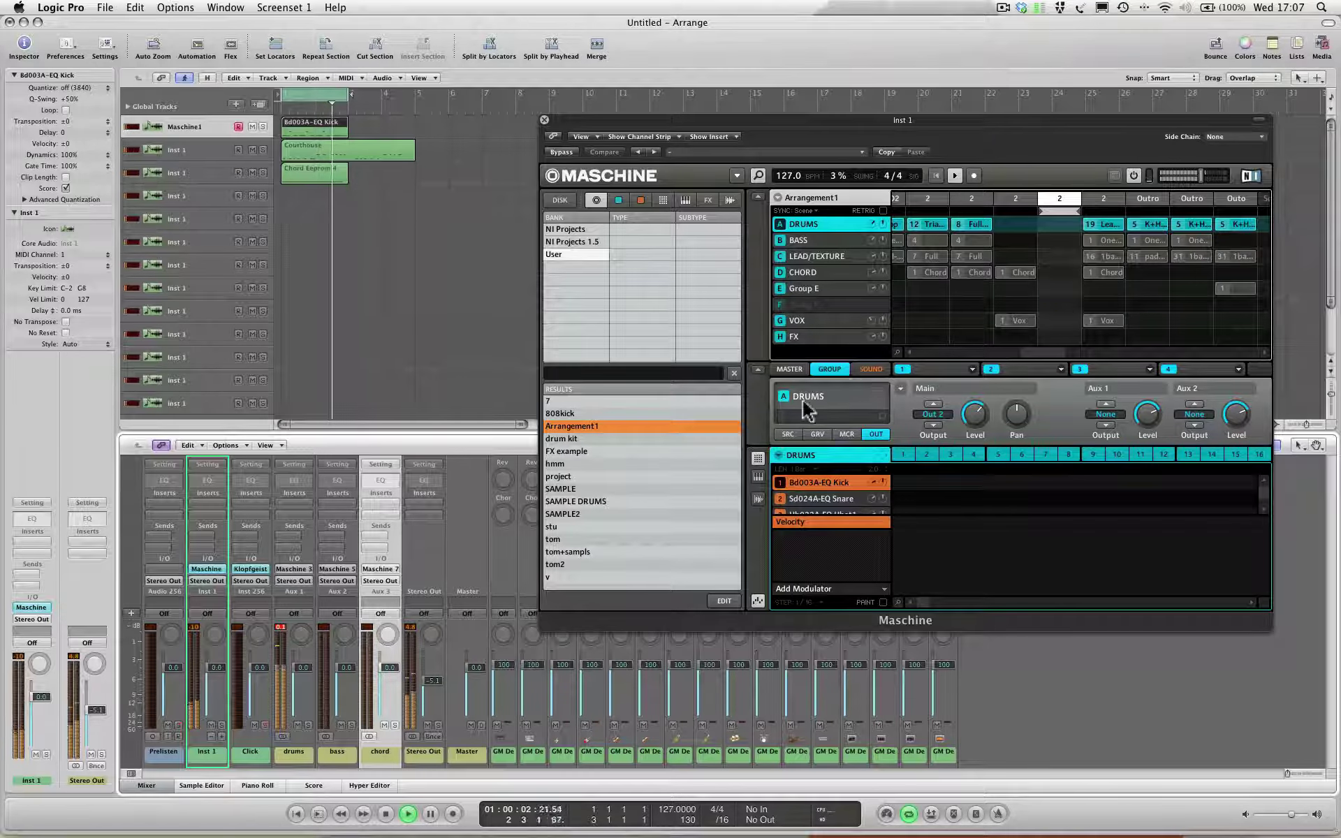
left_click(828, 239)
left_click(829, 368)
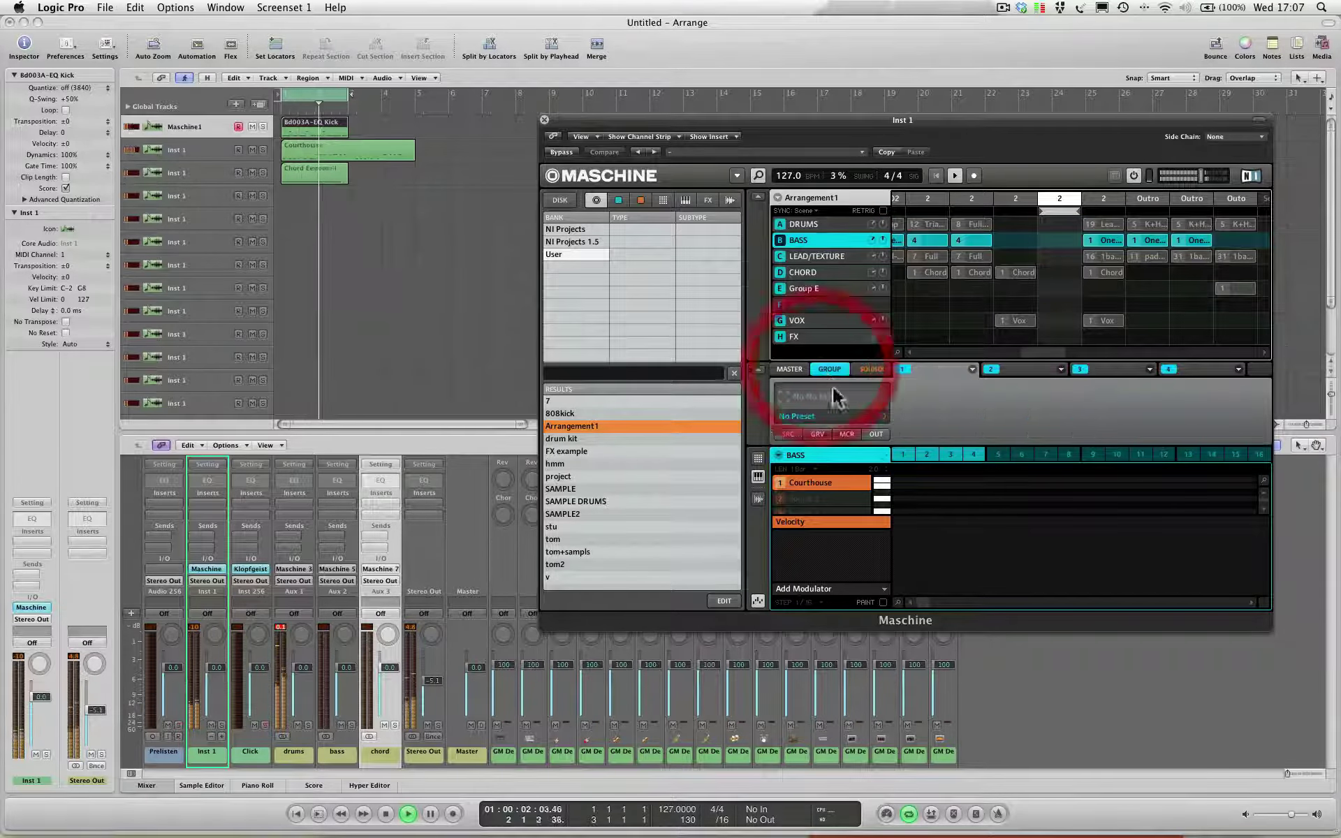
left_click(872, 435)
left_click(932, 421)
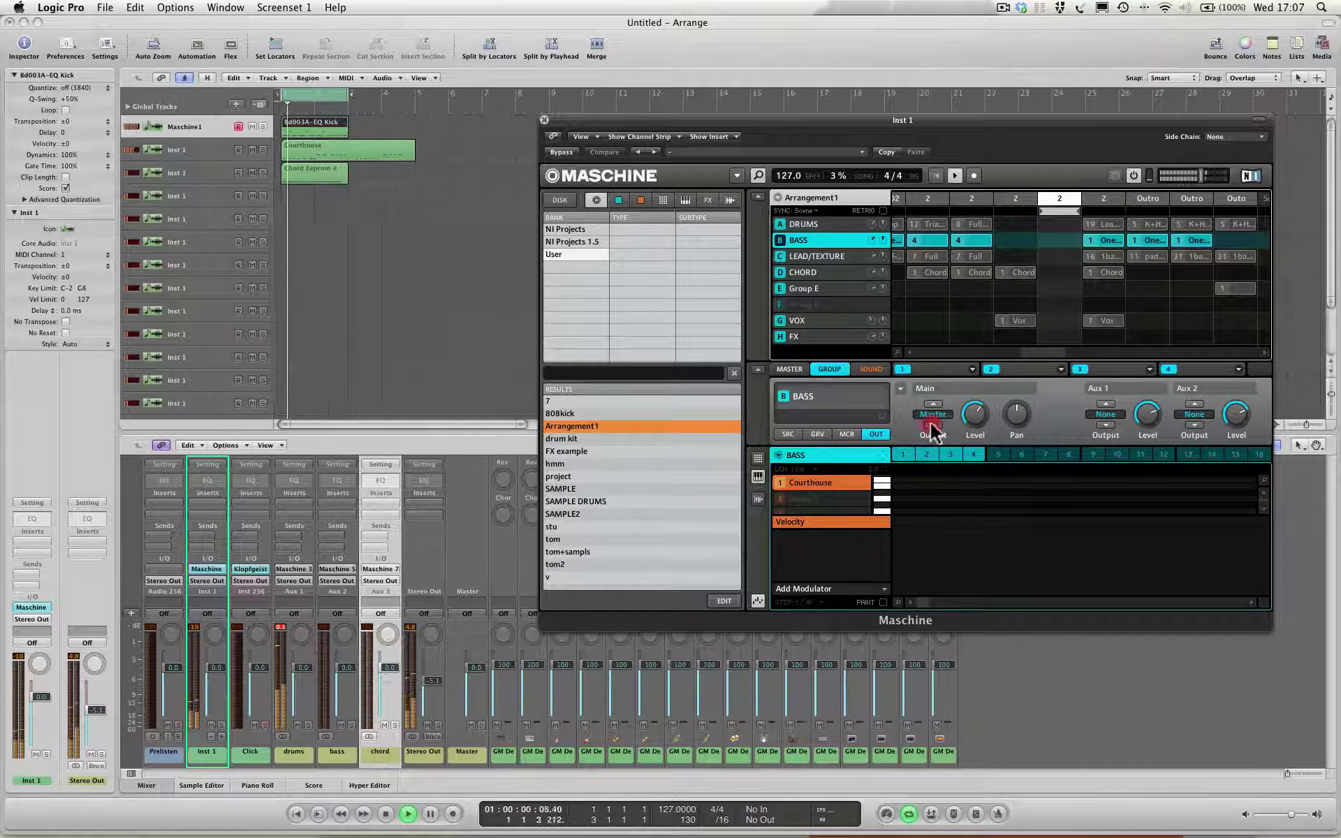
left_click(933, 425)
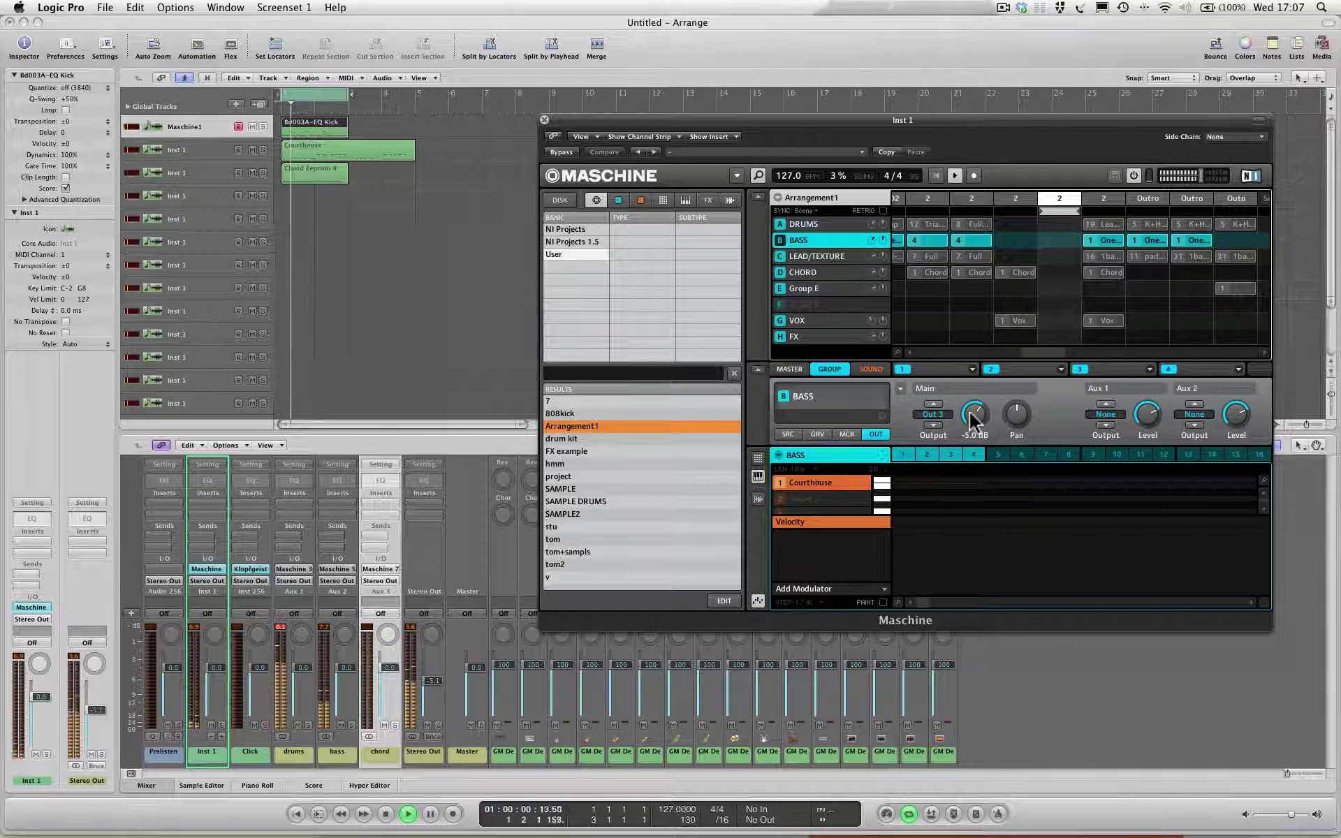
left_click_drag(973, 419, 971, 413)
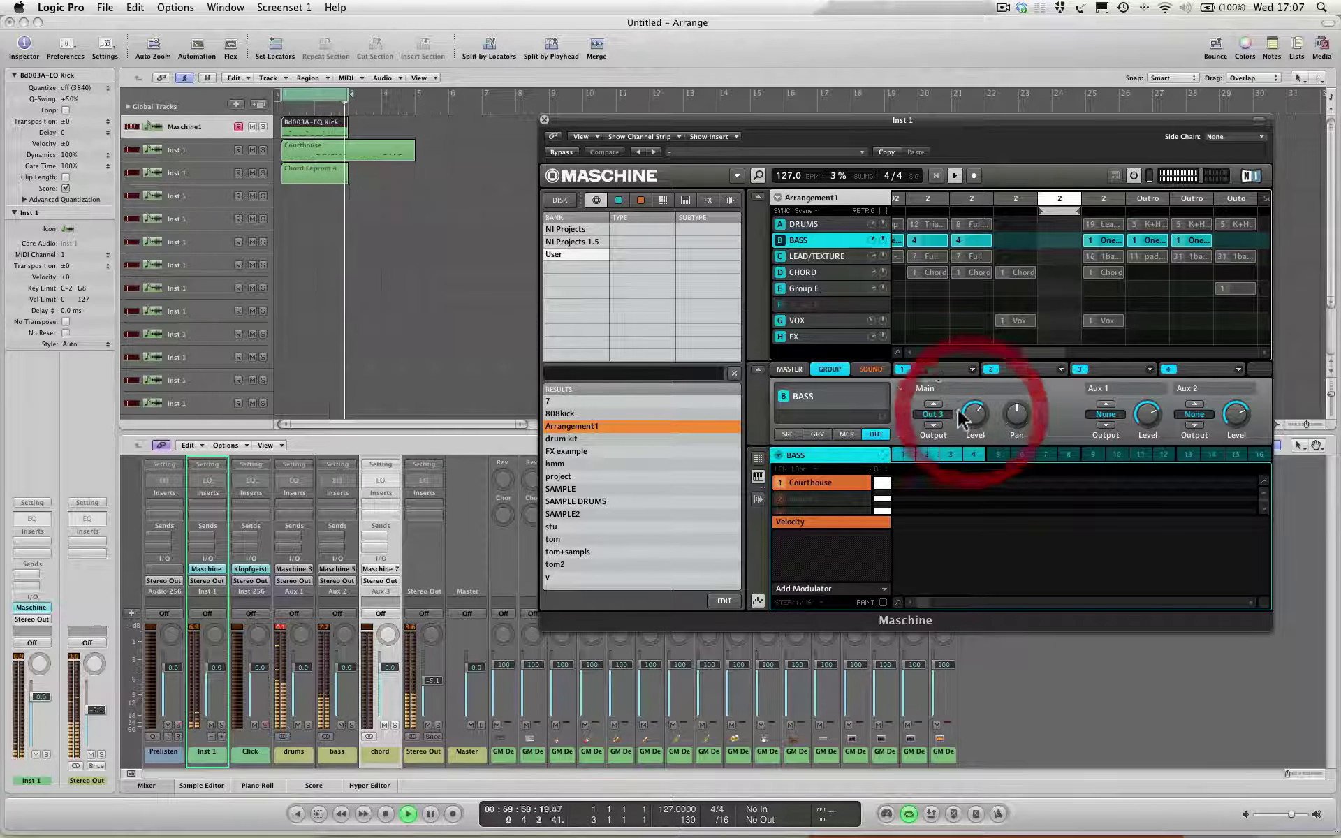
Route the CHORD group's main output to Out 4 and adjust its level.
left_click(829, 272)
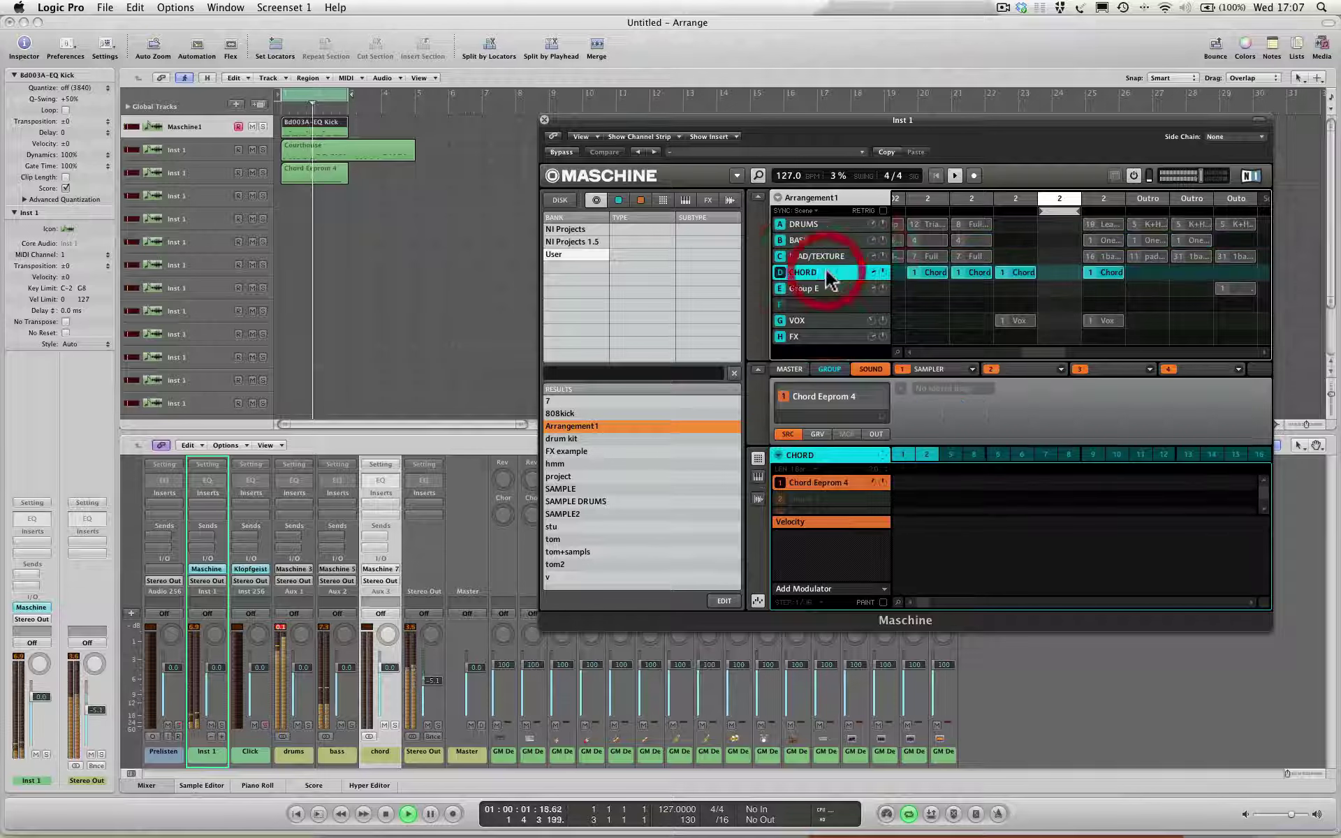
left_click(829, 369)
left_click(875, 433)
left_click(935, 426)
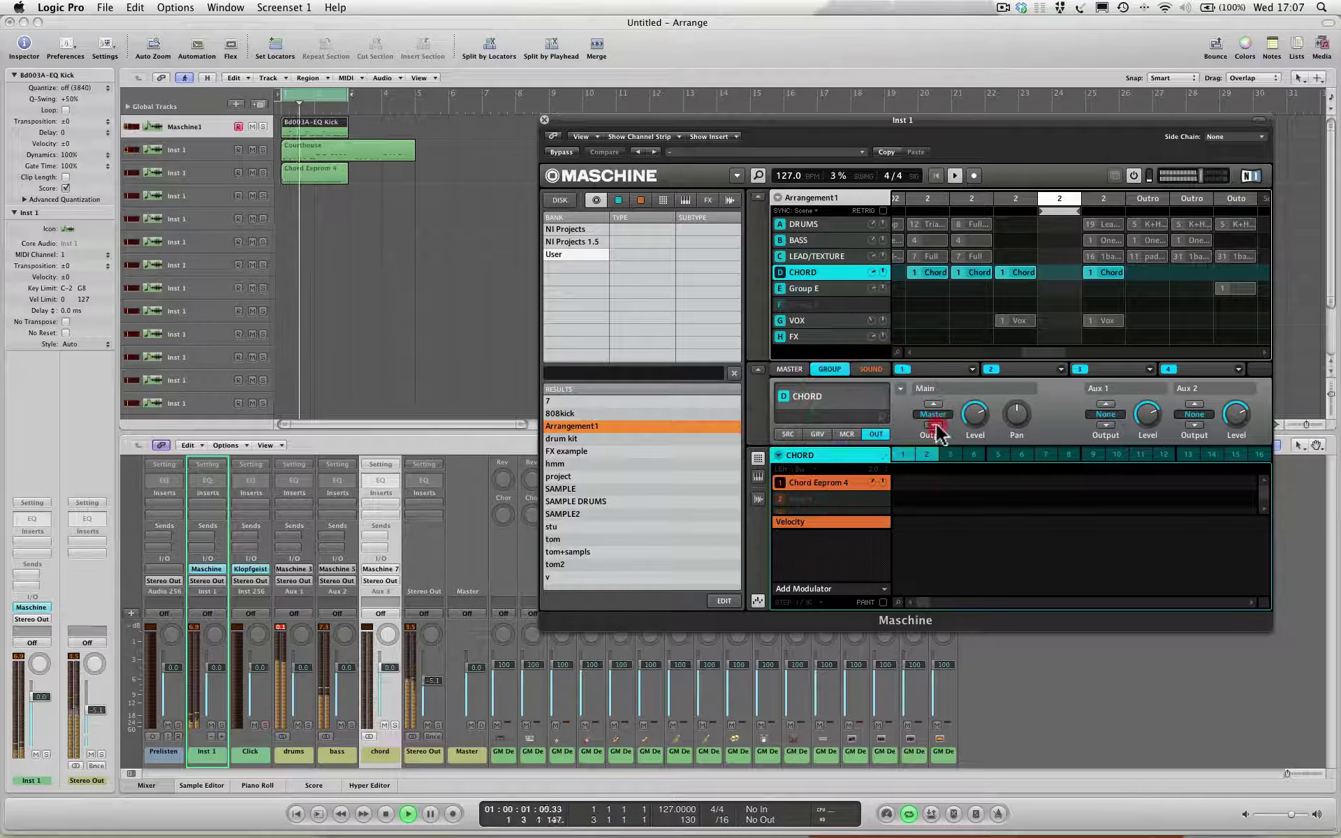
left_click(934, 426)
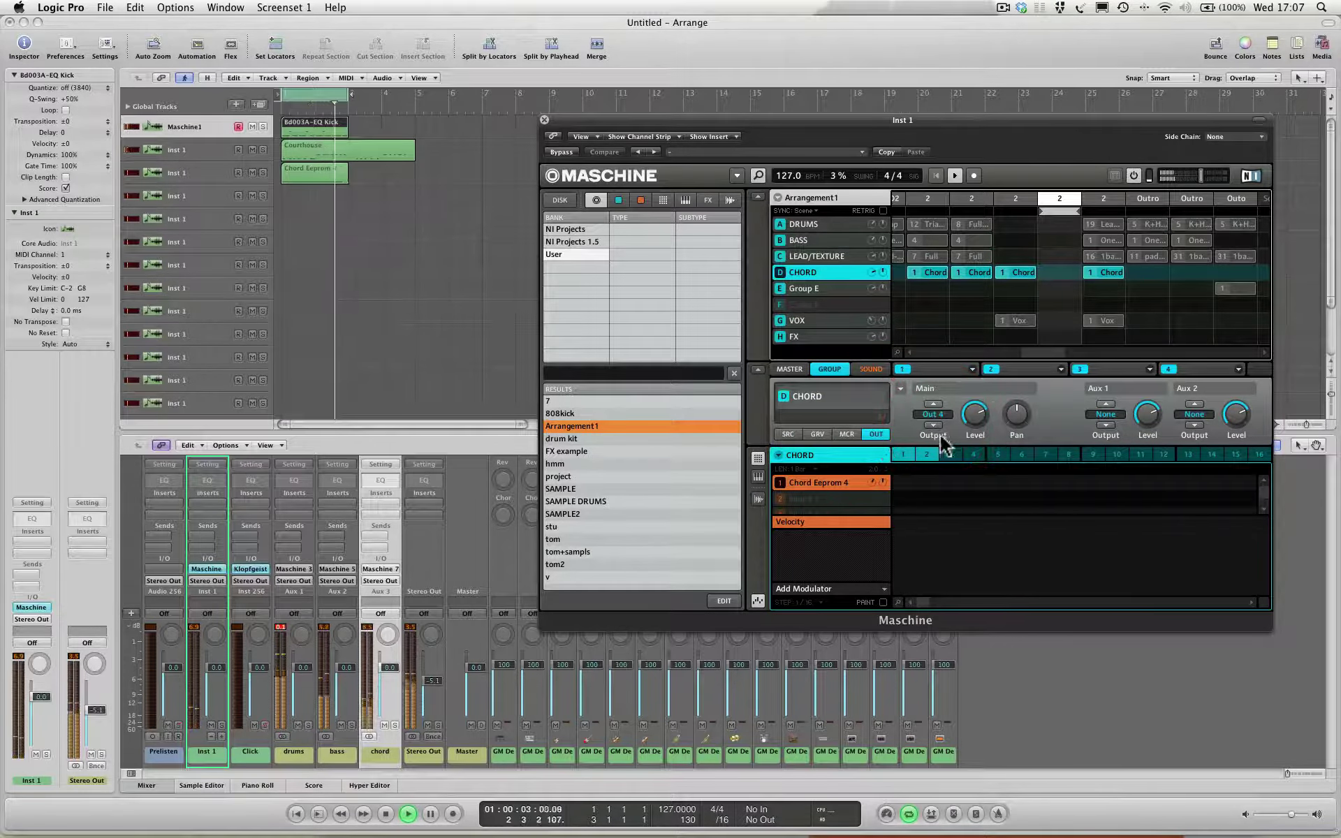
left_click(975, 414)
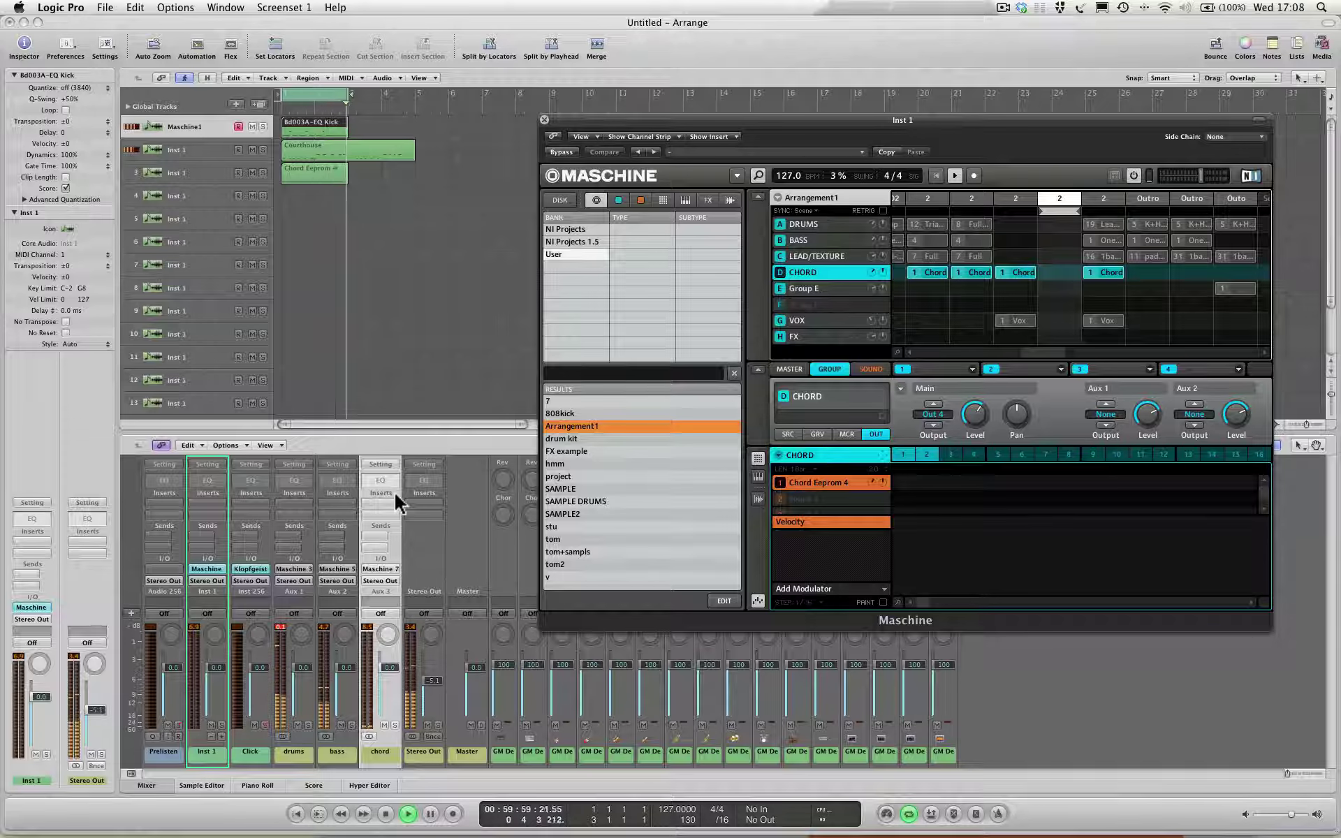
Show the Chord Eeprom 4 sound's output settings and stop playback, returning the playhead to bar 1.
left_click(877, 368)
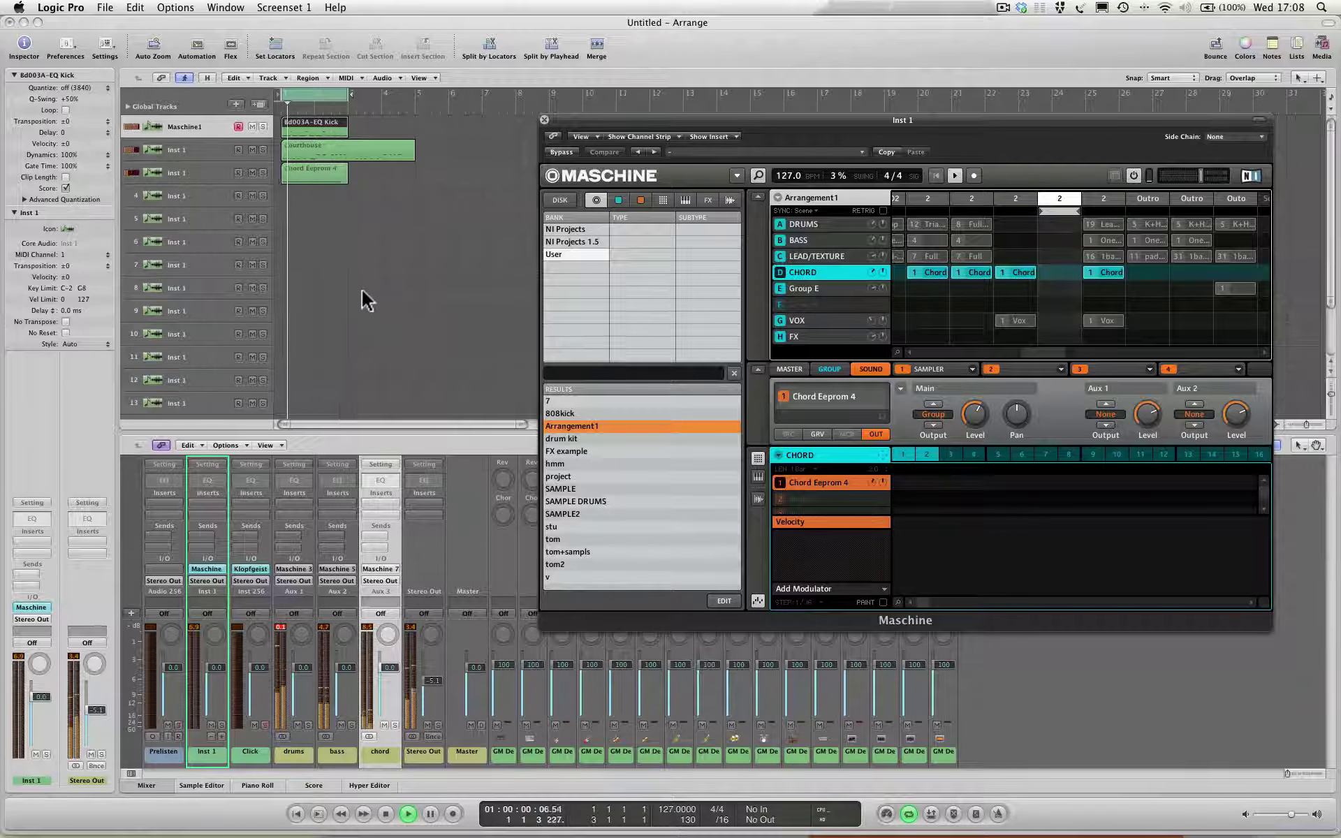
key("space")
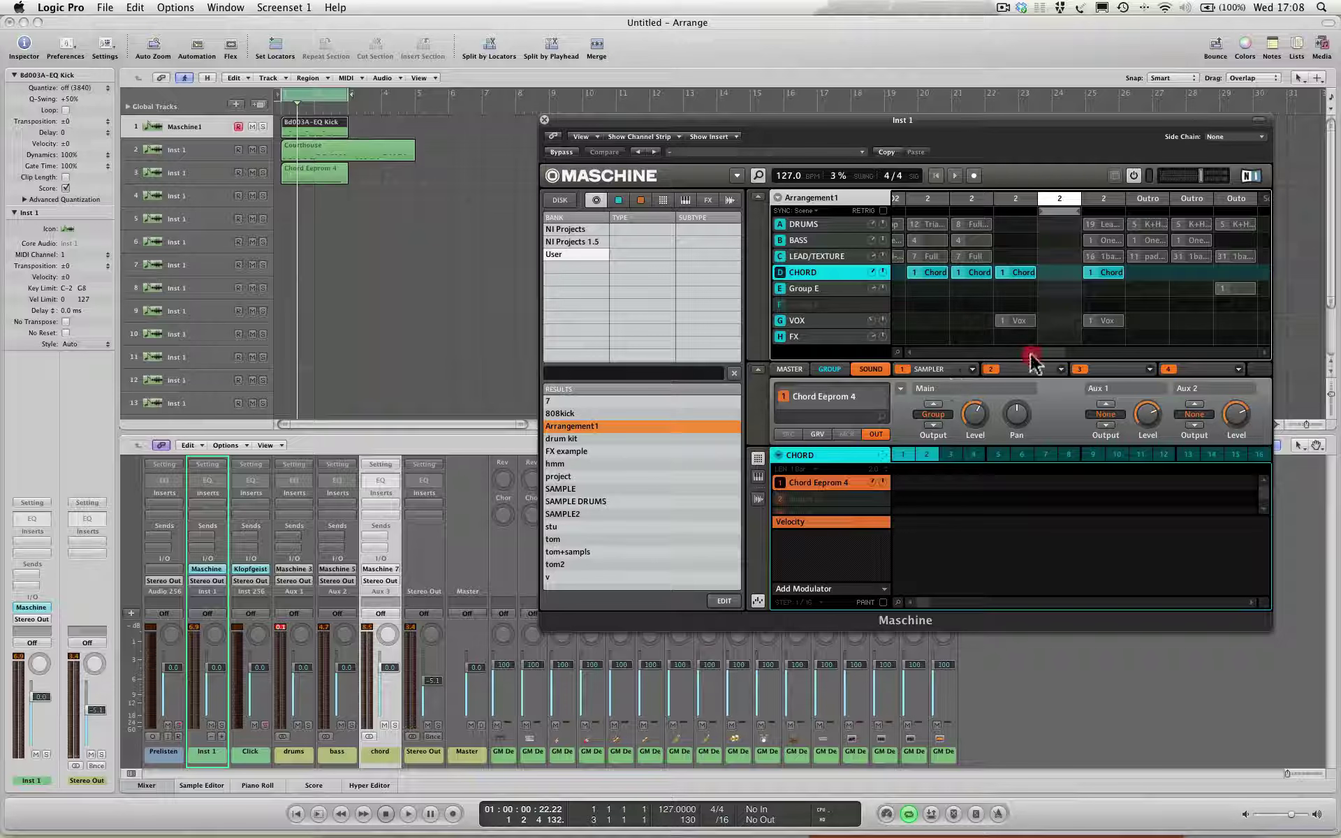
left_click_drag(1032, 359, 886, 354)
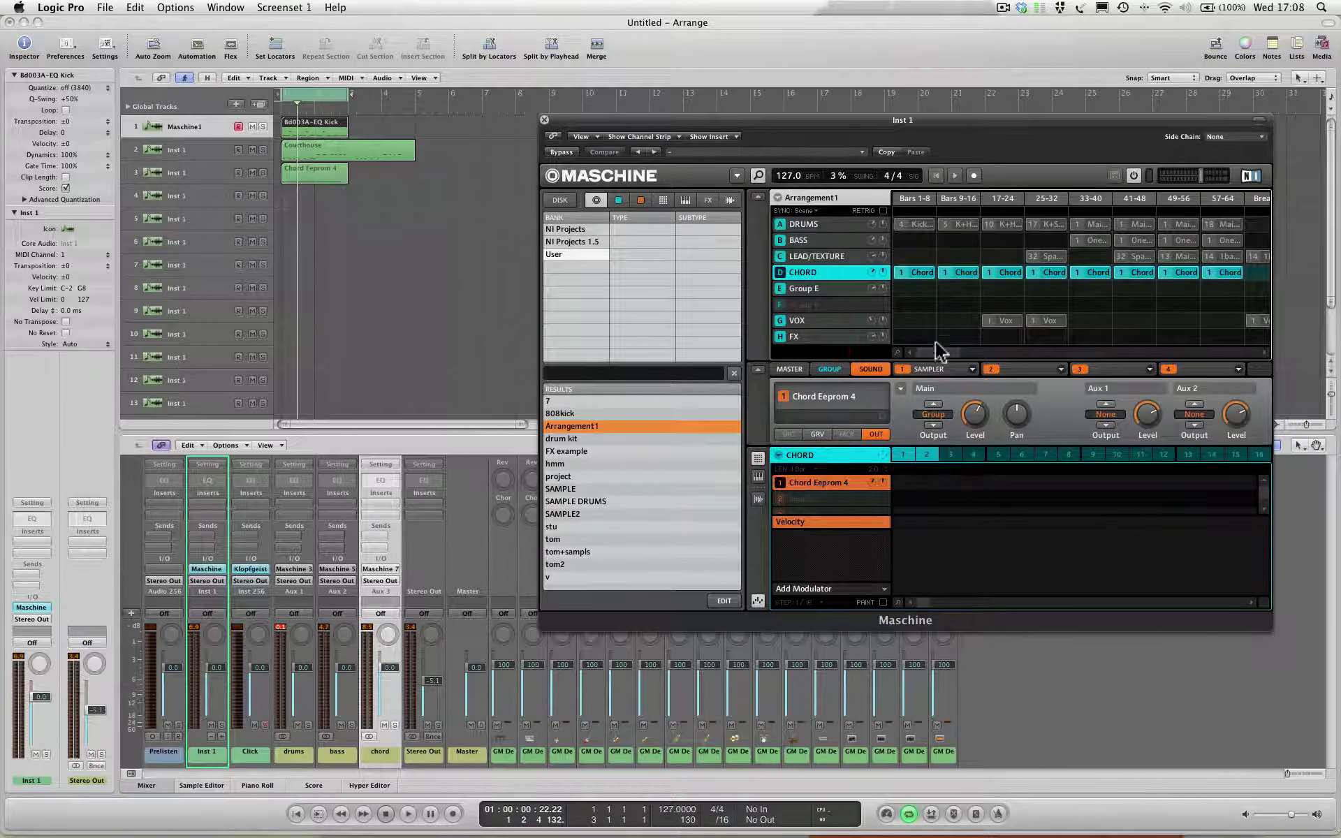
mouse_move(935, 359)
left_mouse_down()
mouse_move(945, 353)
mouse_move(923, 359)
left_mouse_up()
left_click(281, 97)
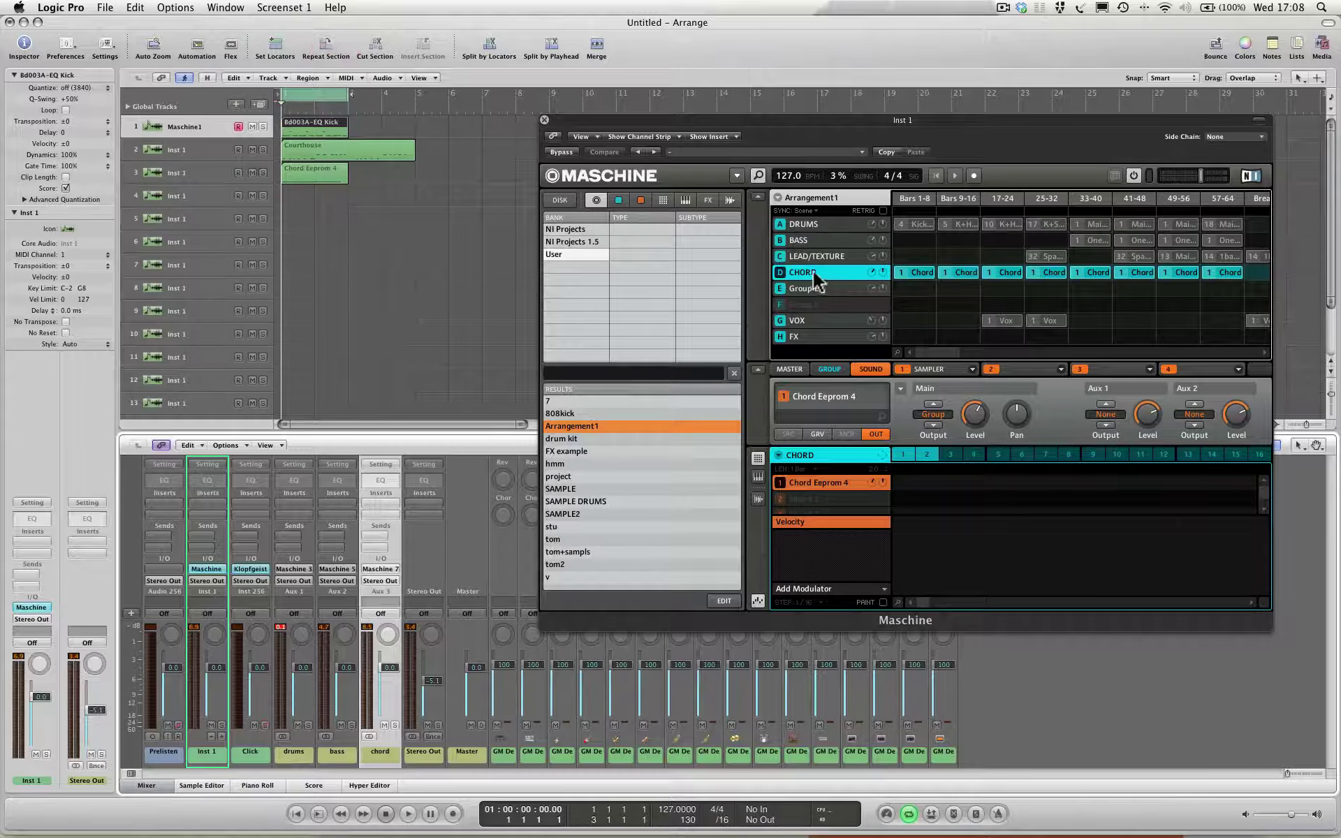